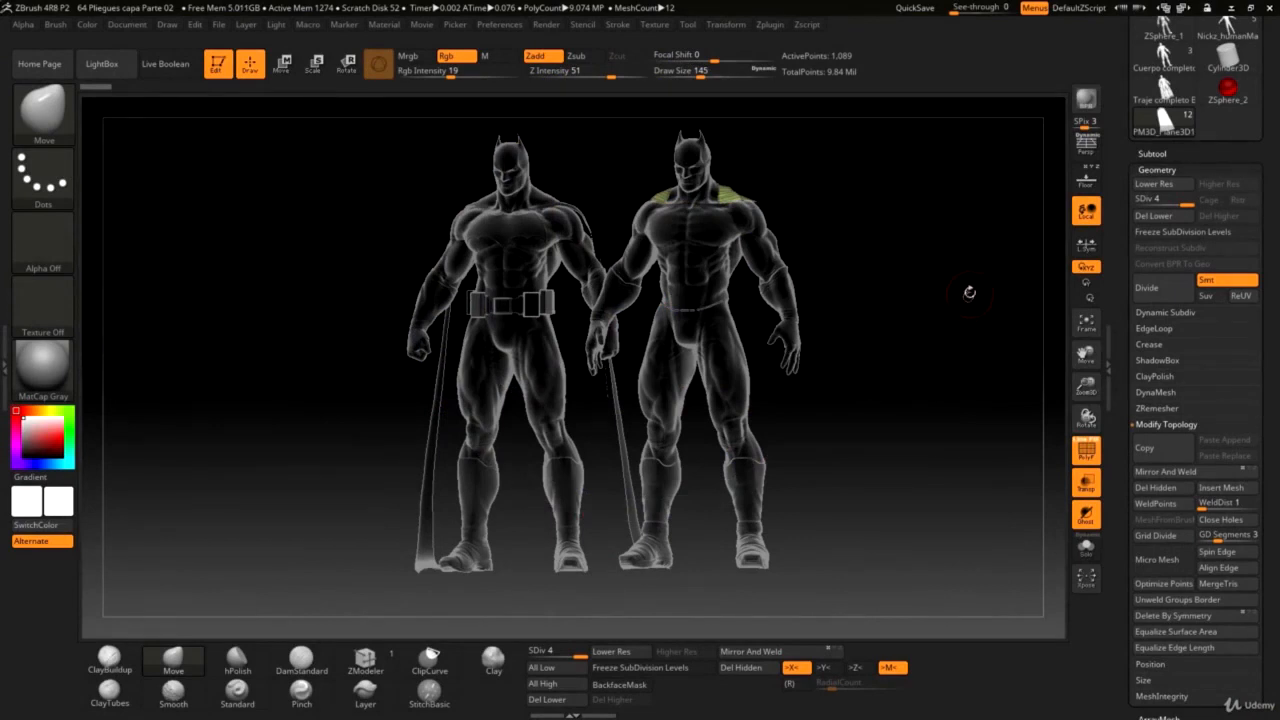
# Examine the cape mesh on the second figure from the front, back and shoulder sides.
pyautogui.moveTo(933, 332); pyautogui.dragTo(905, 338)
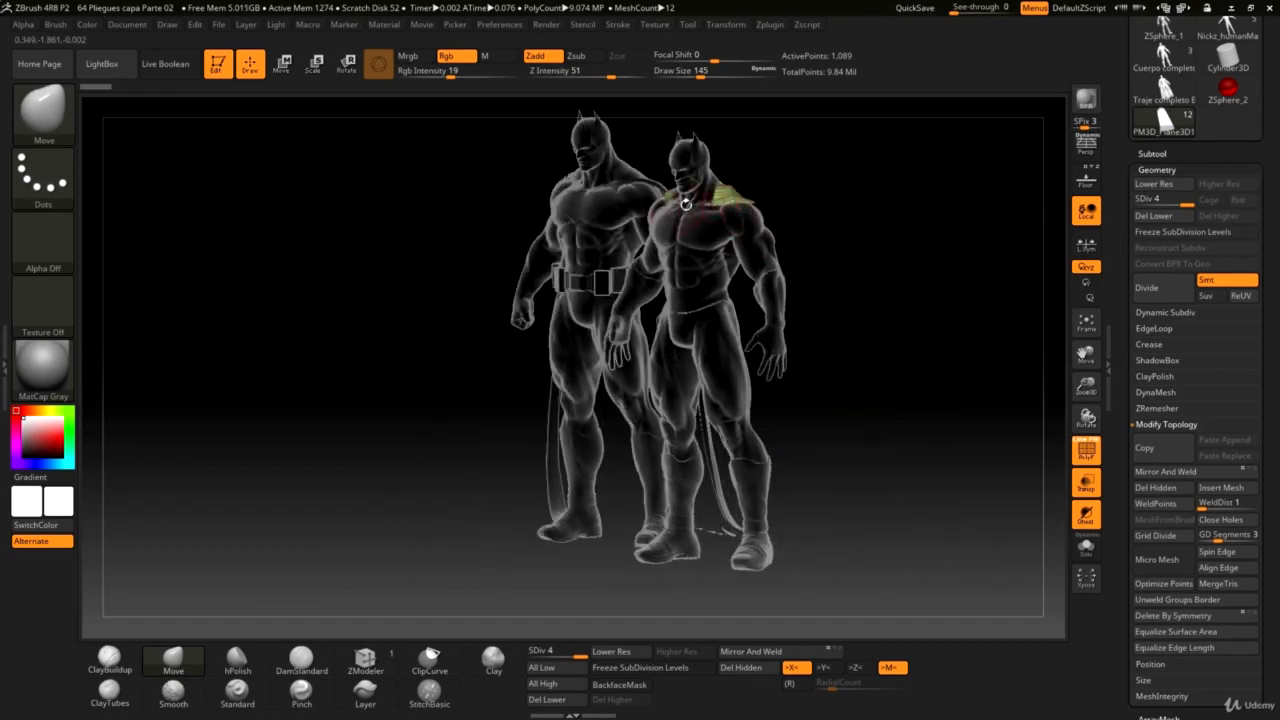
pyautogui.moveTo(806, 207); pyautogui.dragTo(713, 262)
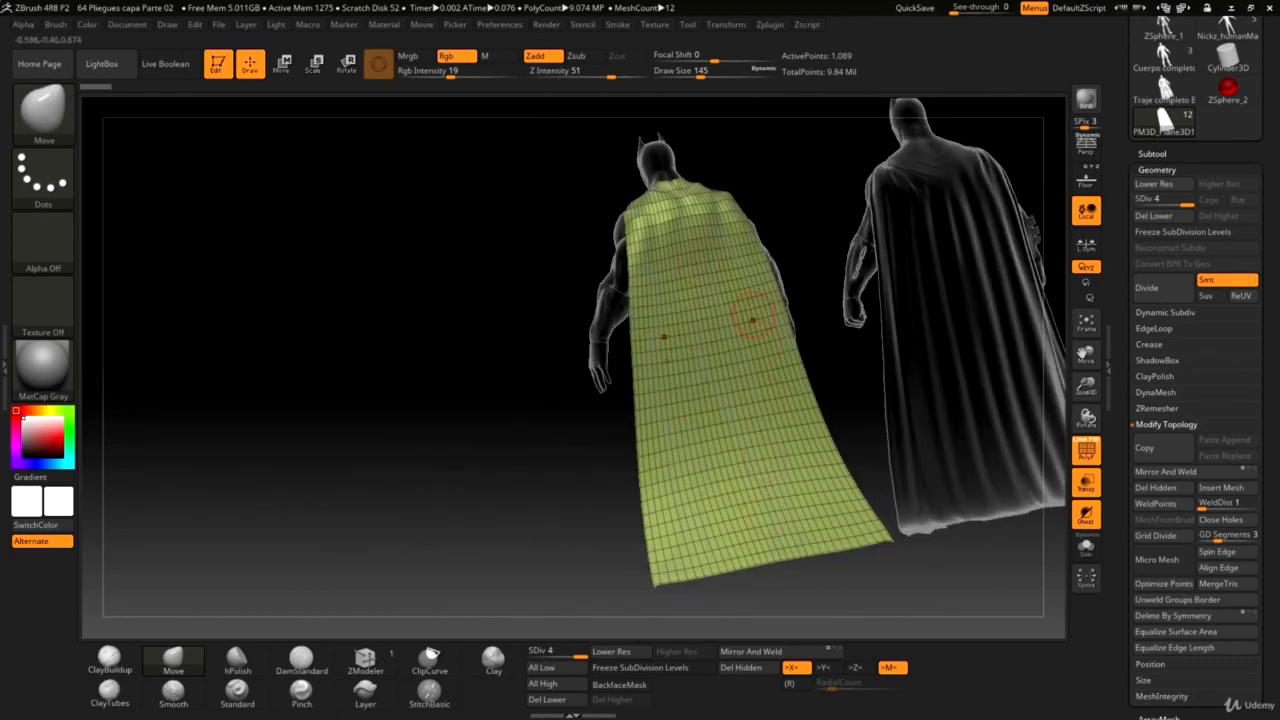
pyautogui.moveTo(1086, 386); pyautogui.dragTo(1081, 490)
pyautogui.moveTo(343, 261); pyautogui.dragTo(320, 410)
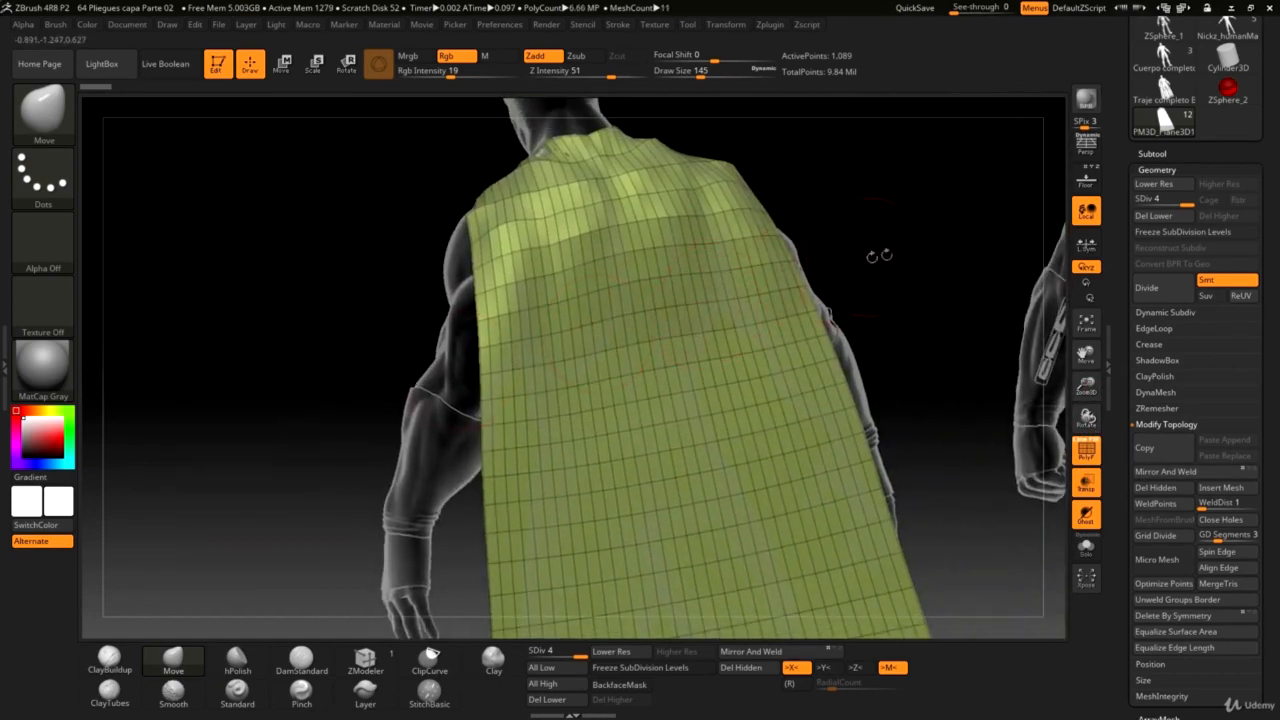
pyautogui.moveTo(888, 249); pyautogui.dragTo(710, 348)
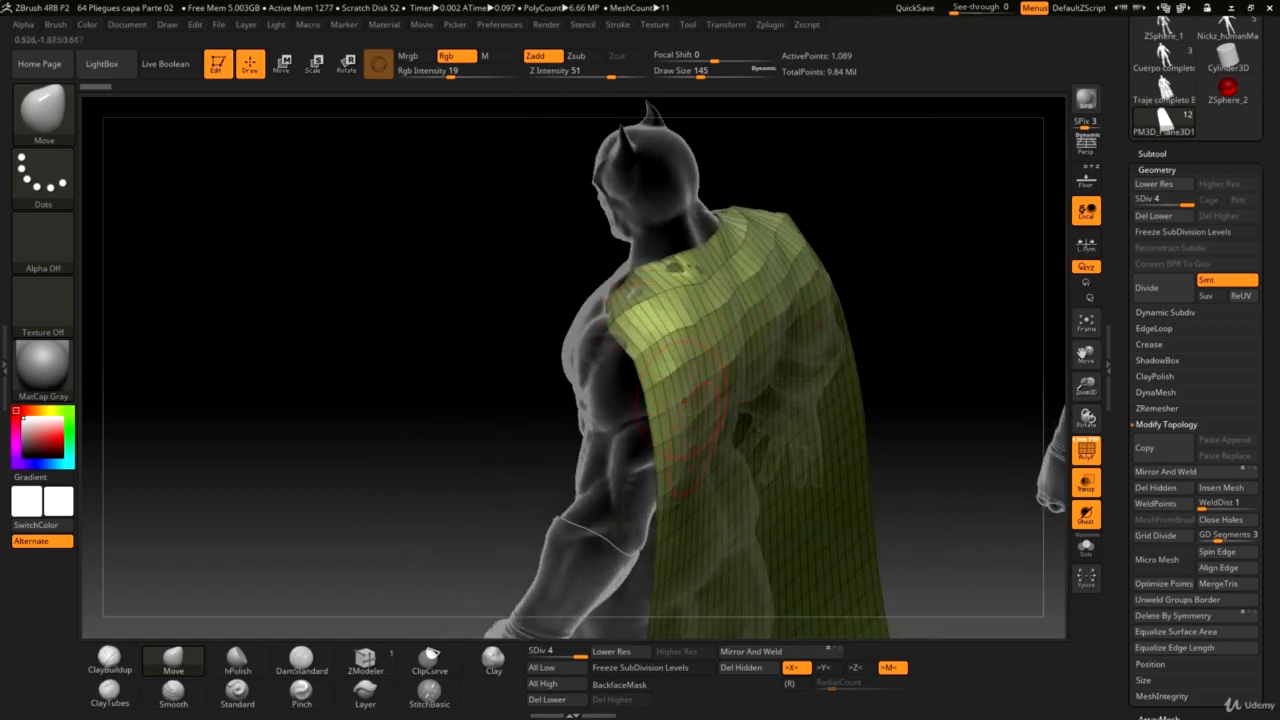
pyautogui.moveTo(900, 320)
pyautogui.mouseDown()
pyautogui.moveTo(937, 314)
pyautogui.moveTo(914, 309)
pyautogui.moveTo(943, 294)
pyautogui.moveTo(945, 317)
pyautogui.moveTo(925, 318)
pyautogui.mouseUp()
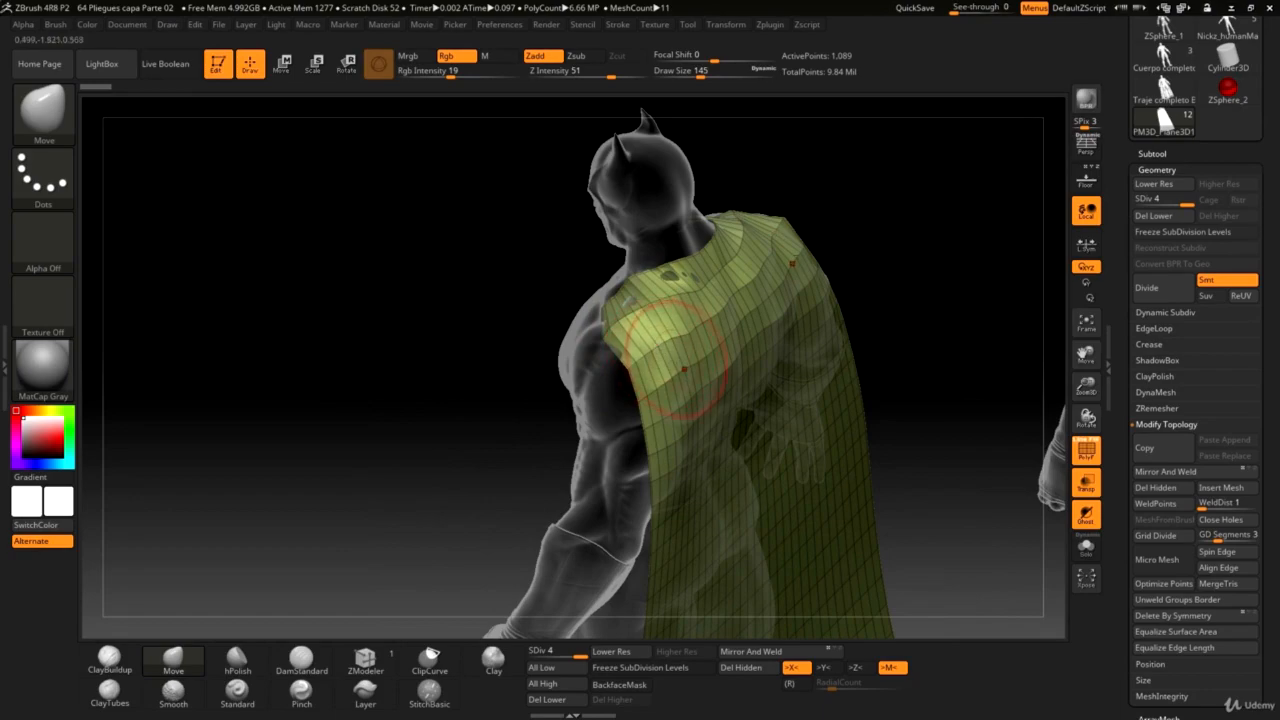
pyautogui.moveTo(883, 294); pyautogui.dragTo(551, 330)
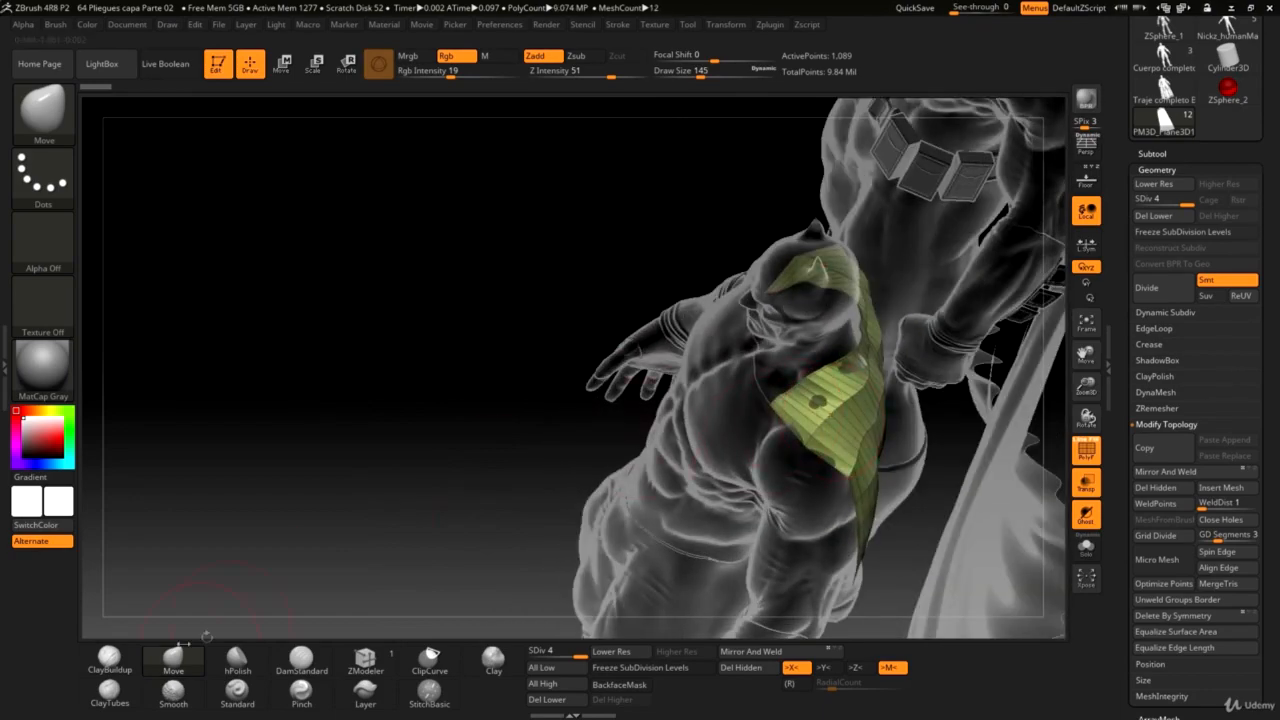
# With the Move brush at draw size 77, pull the cape's front corners inward along the upper chest.
pyautogui.click(184, 655)
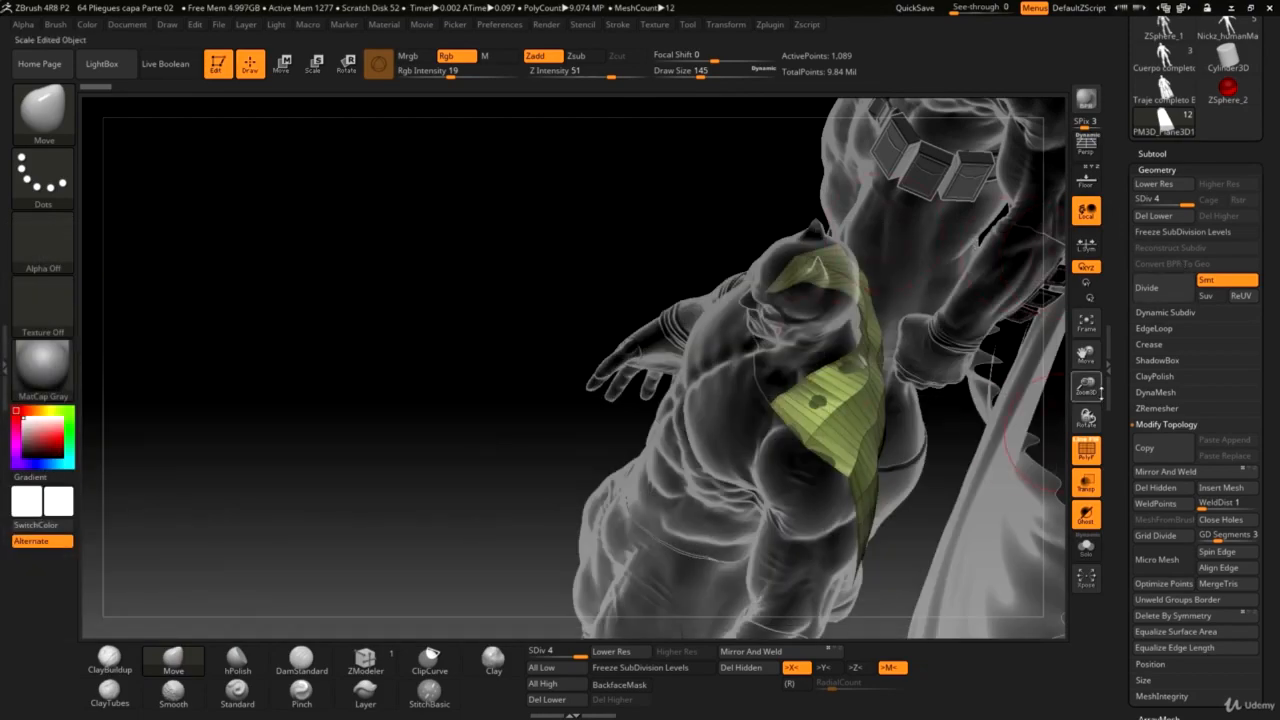
pyautogui.moveTo(1101, 393); pyautogui.dragTo(1088, 455)
pyautogui.moveTo(311, 371)
pyautogui.mouseDown()
pyautogui.moveTo(218, 382)
pyautogui.moveTo(250, 358)
pyautogui.moveTo(755, 406)
pyautogui.mouseUp()
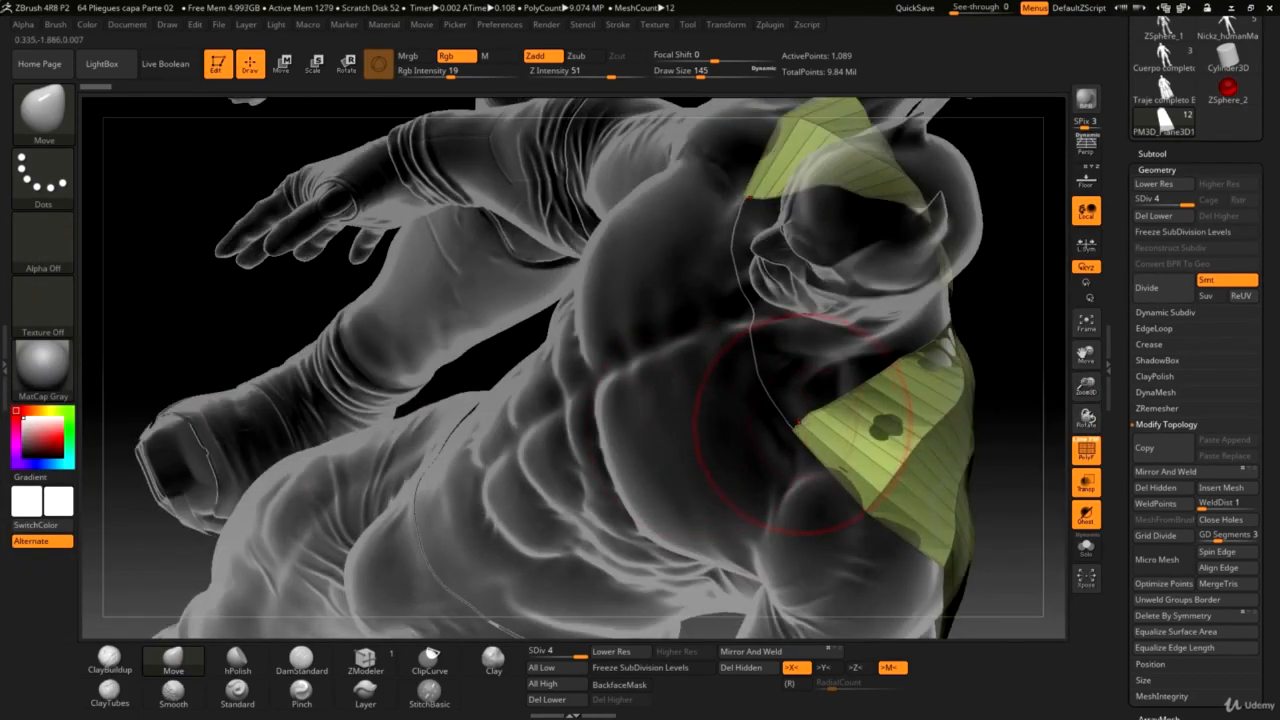
pyautogui.rightClick(808, 427)
pyautogui.moveTo(808, 426)
pyautogui.mouseDown()
pyautogui.moveTo(790, 424)
pyautogui.moveTo(806, 424)
pyautogui.mouseUp()
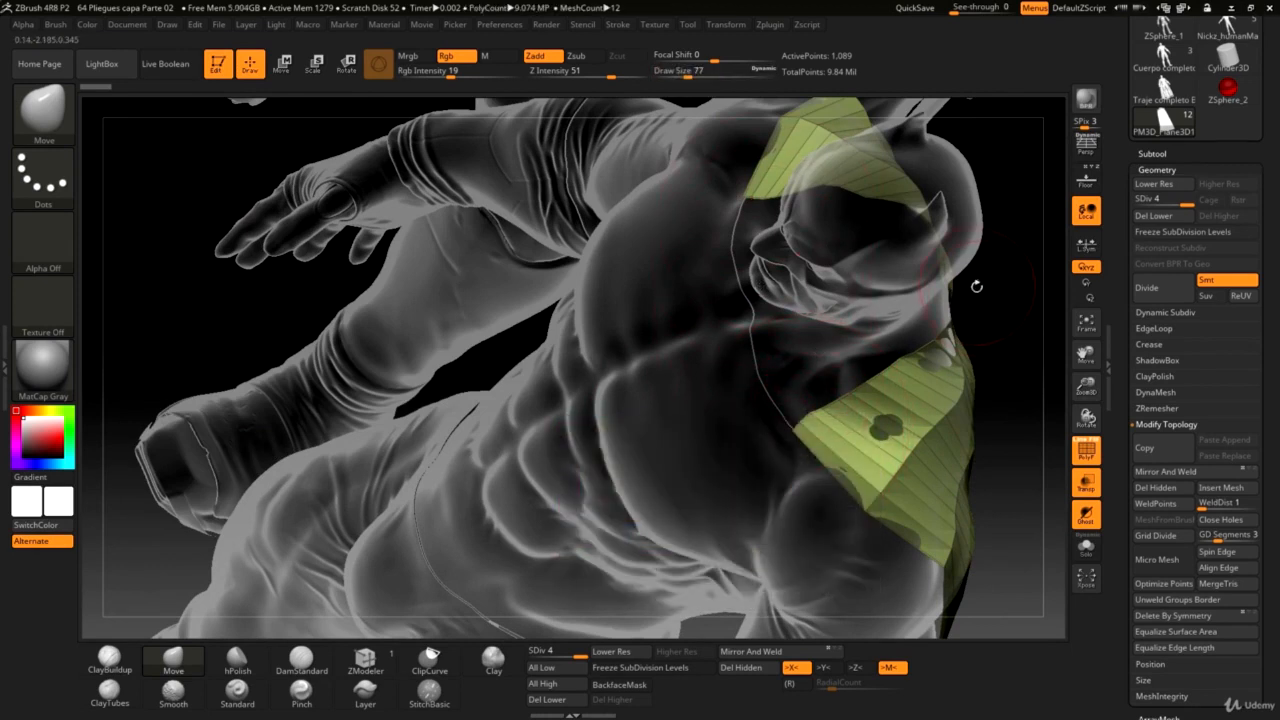
pyautogui.moveTo(803, 414); pyautogui.dragTo(787, 393)
pyautogui.moveTo(784, 418)
pyautogui.mouseDown()
pyautogui.moveTo(756, 361)
pyautogui.moveTo(744, 362)
pyautogui.mouseUp()
pyautogui.moveTo(825, 396)
pyautogui.mouseDown()
pyautogui.moveTo(818, 380)
pyautogui.moveTo(853, 380)
pyautogui.mouseUp()
# Set the draw size to 12 and reshape the cape's inner collar edge along the neck with the Move brush.
pyautogui.moveTo(993, 345)
pyautogui.mouseDown()
pyautogui.moveTo(1002, 293)
pyautogui.moveTo(766, 425)
pyautogui.moveTo(784, 396)
pyautogui.moveTo(762, 391)
pyautogui.moveTo(769, 400)
pyautogui.mouseUp()
pyautogui.press('space')
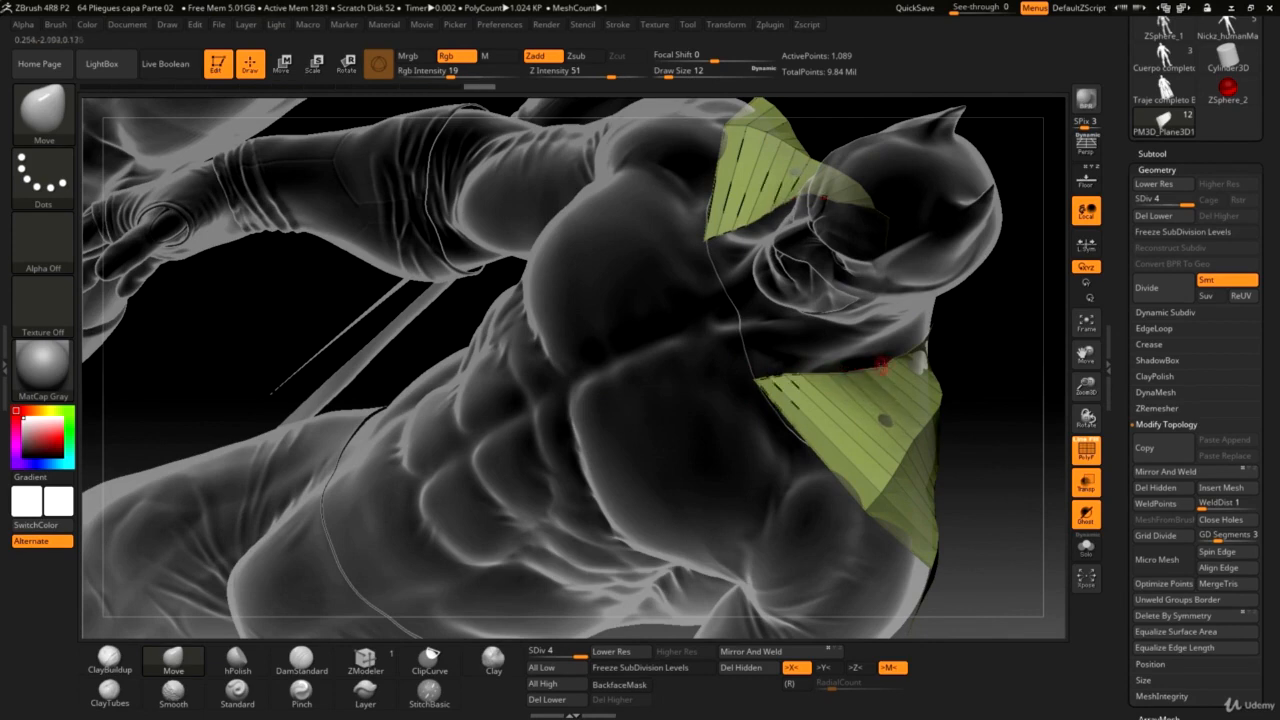
pyautogui.moveTo(960, 360); pyautogui.dragTo(895, 356)
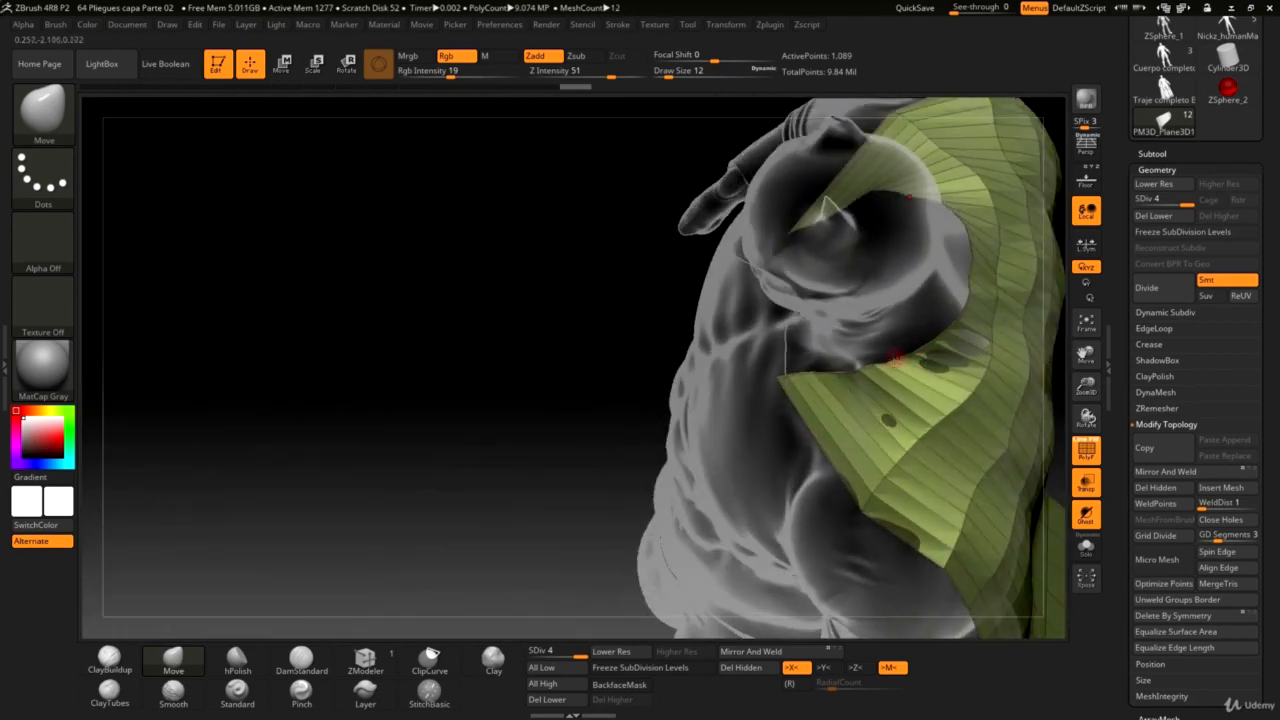
pyautogui.moveTo(638, 352); pyautogui.dragTo(641, 278)
pyautogui.moveTo(1094, 391); pyautogui.dragTo(1081, 530)
pyautogui.moveTo(799, 397)
pyautogui.mouseDown()
pyautogui.moveTo(807, 404)
pyautogui.moveTo(768, 420)
pyautogui.moveTo(850, 379)
pyautogui.mouseUp()
pyautogui.moveTo(720, 428); pyautogui.dragTo(820, 396)
pyautogui.moveTo(240, 335); pyautogui.dragTo(519, 430)
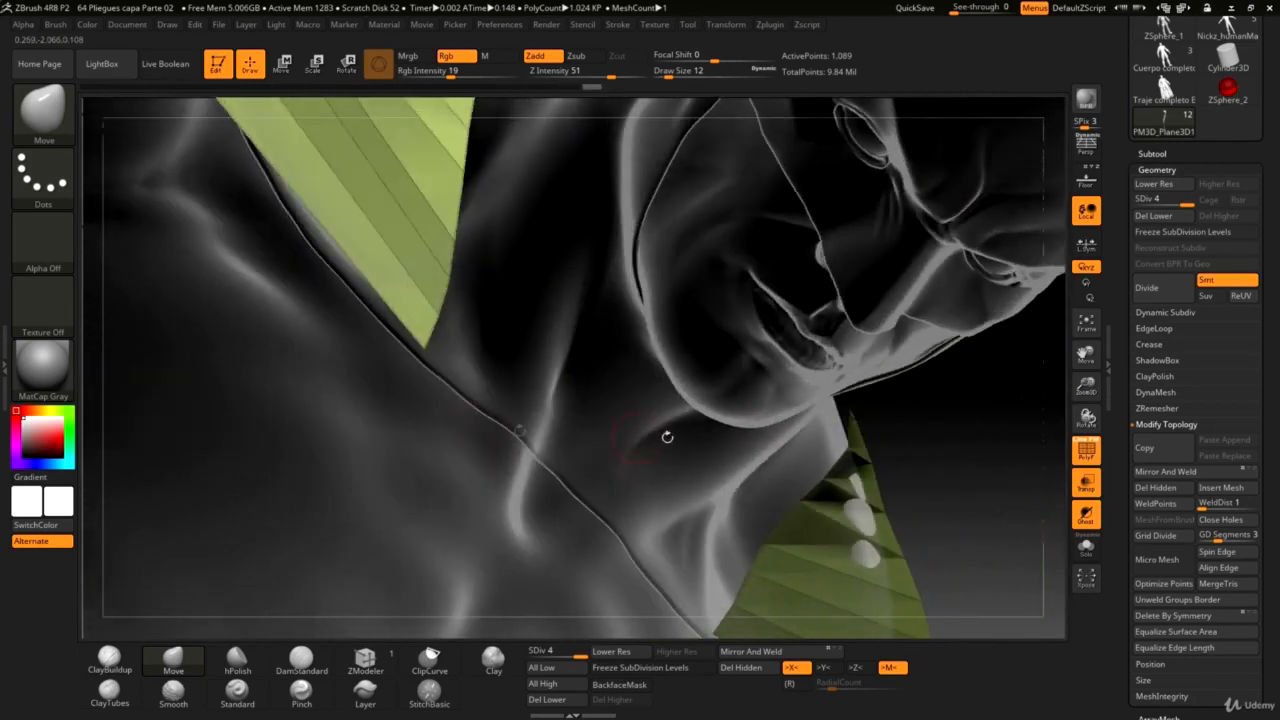
pyautogui.moveTo(857, 429); pyautogui.dragTo(812, 447)
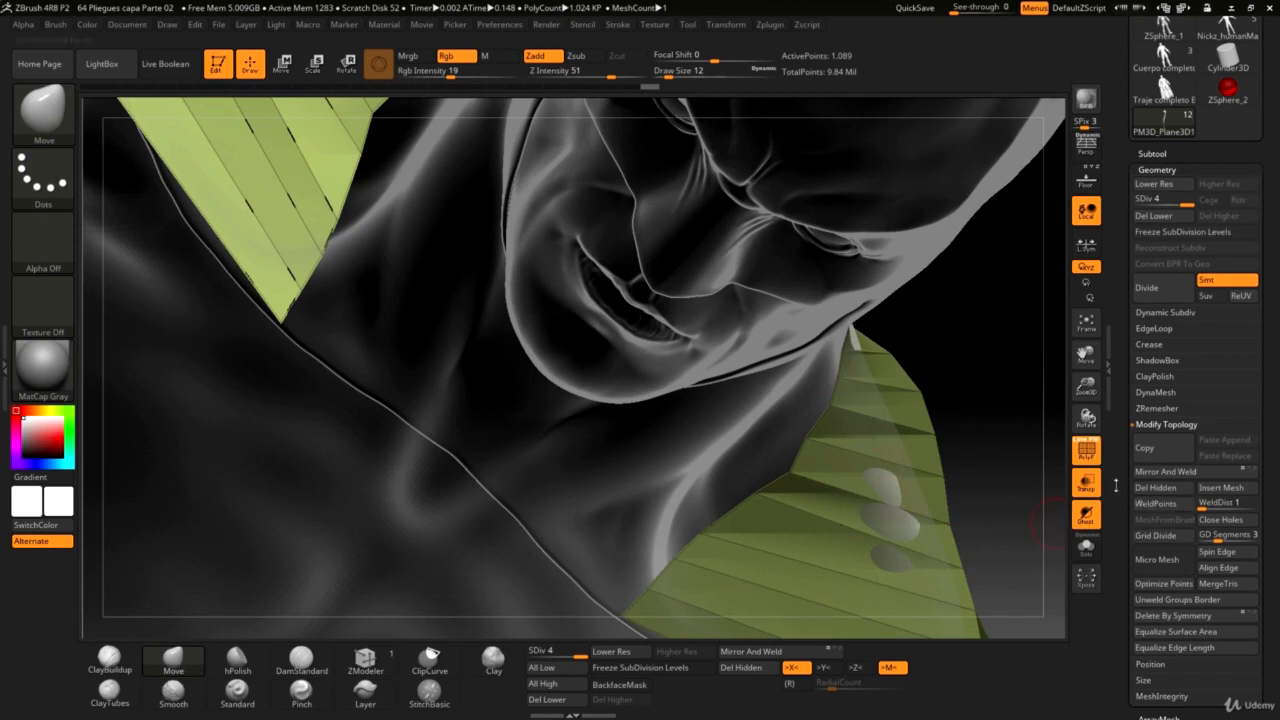
# Turn off transparency and refine the cape's collar edge around the side of the neck.
pyautogui.click(1086, 483)
pyautogui.moveTo(788, 474)
pyautogui.mouseDown()
pyautogui.moveTo(753, 463)
pyautogui.moveTo(839, 380)
pyautogui.mouseUp()
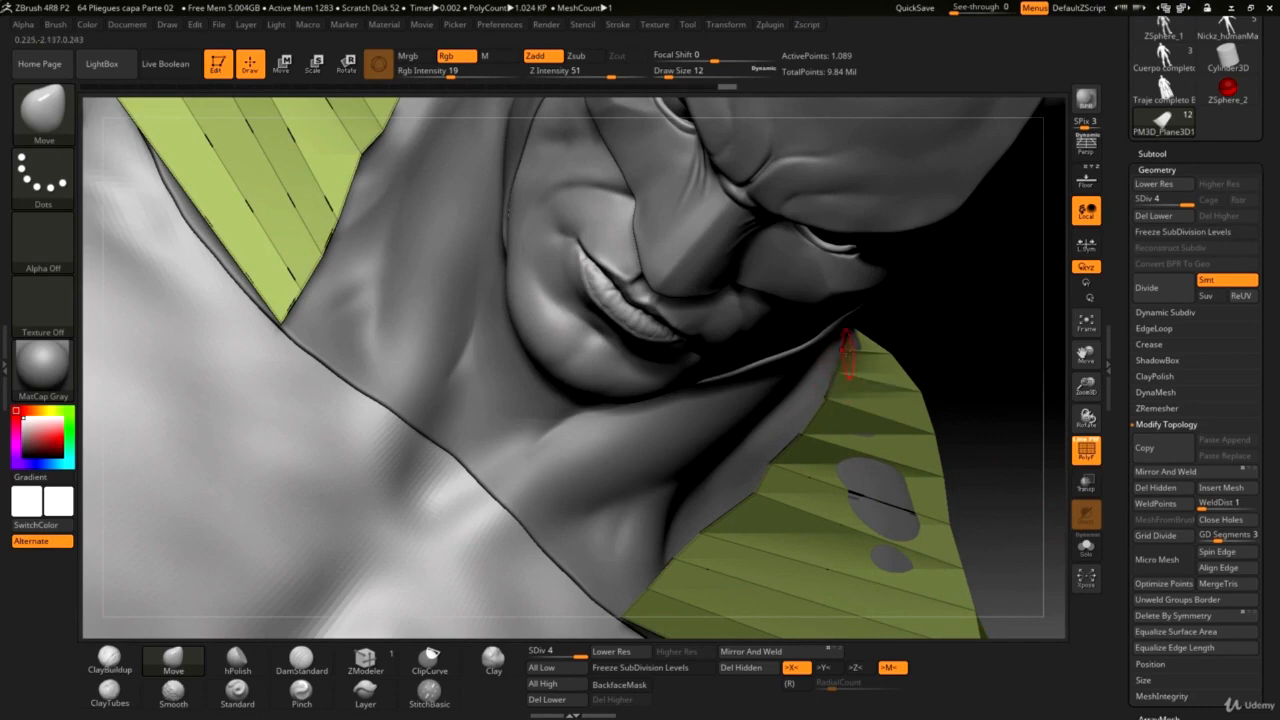
pyautogui.moveTo(766, 498); pyautogui.dragTo(745, 478)
pyautogui.moveTo(992, 378); pyautogui.dragTo(978, 366)
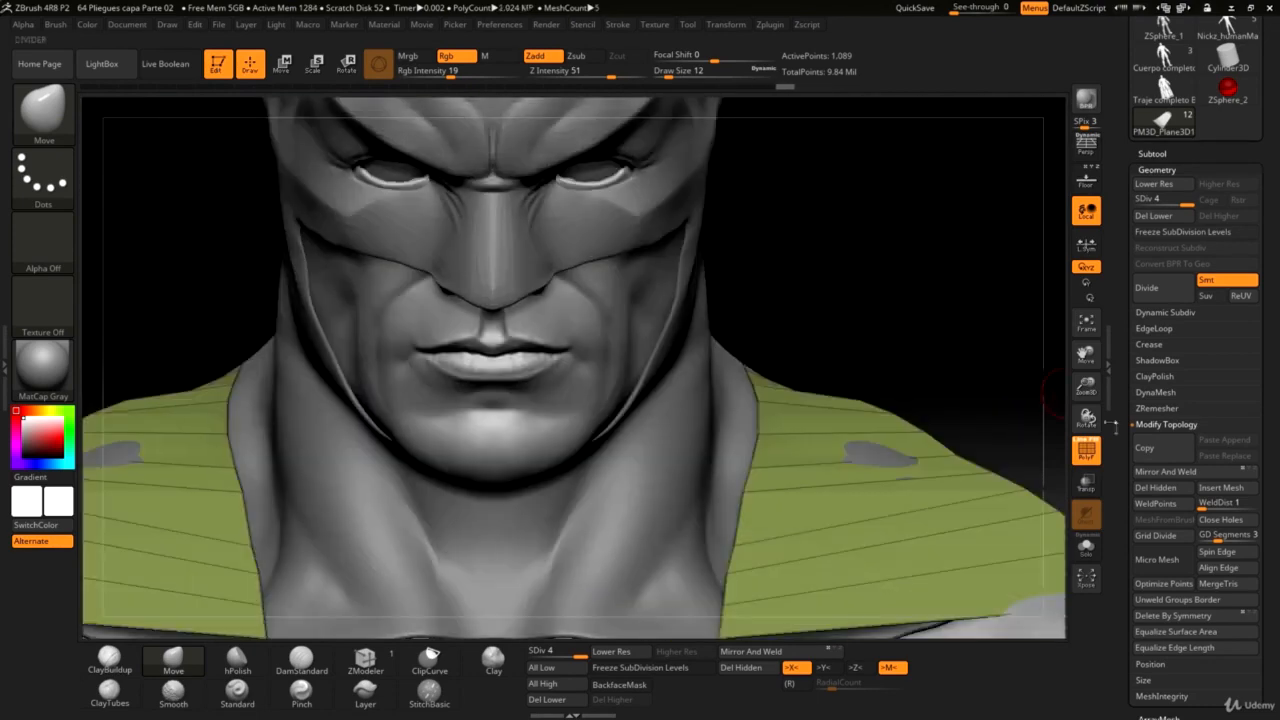
# Compare the cape's fit with the finished reference figure from the front, side and back.
pyautogui.moveTo(1094, 388); pyautogui.dragTo(1008, 243)
pyautogui.keyDown('alt'); pyautogui.moveTo(500, 315); pyautogui.dragTo(594, 243); pyautogui.keyUp('alt')
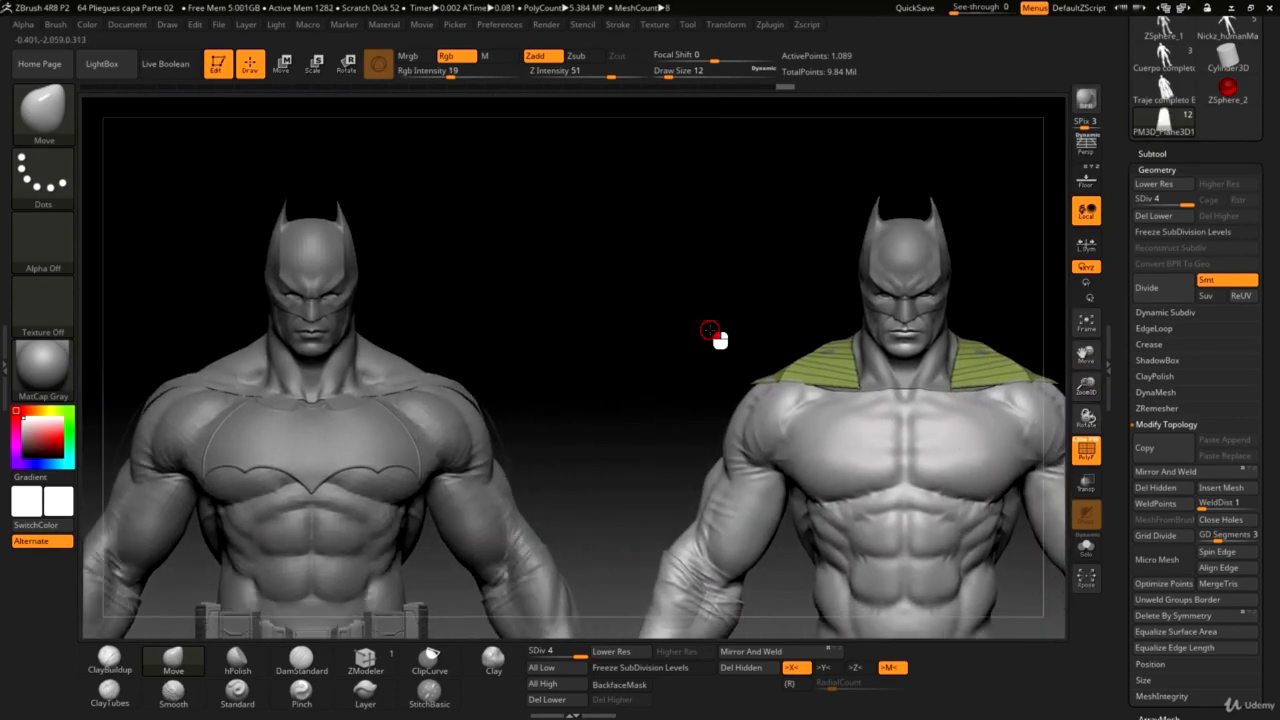
pyautogui.moveTo(710, 330); pyautogui.dragTo(640, 368)
pyautogui.moveTo(1088, 386); pyautogui.dragTo(848, 142)
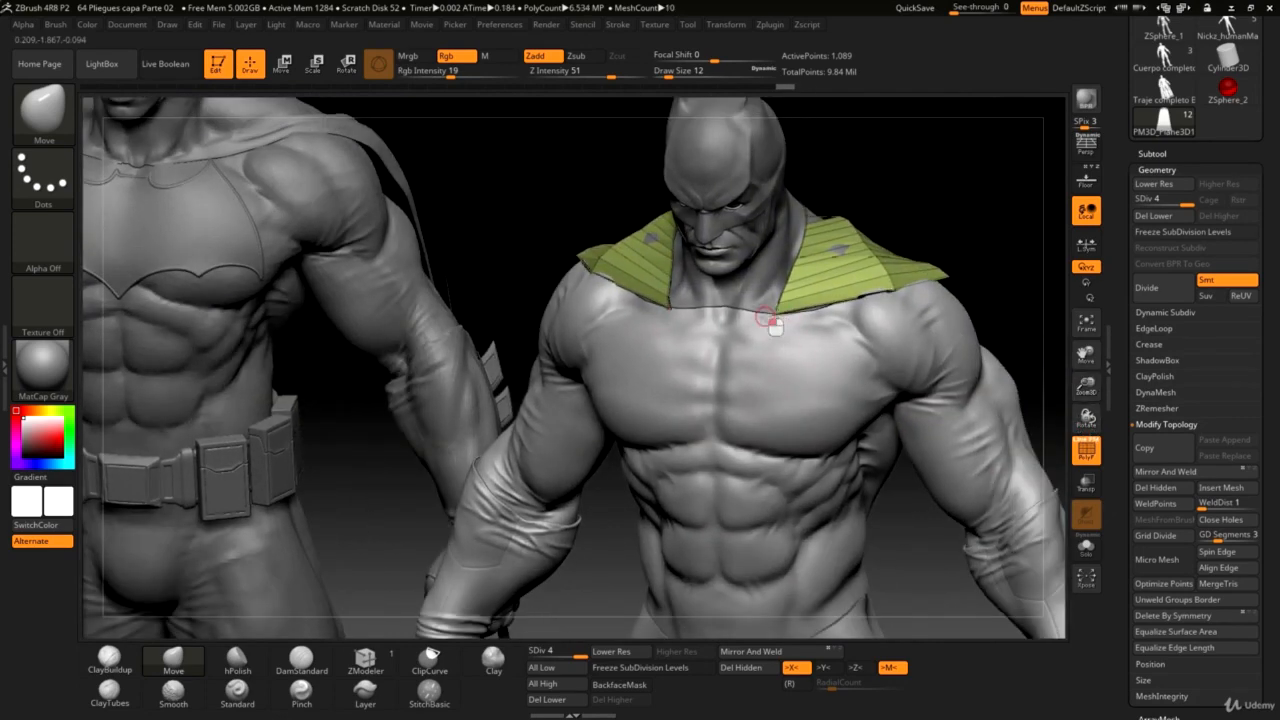
pyautogui.moveTo(992, 239); pyautogui.dragTo(873, 298)
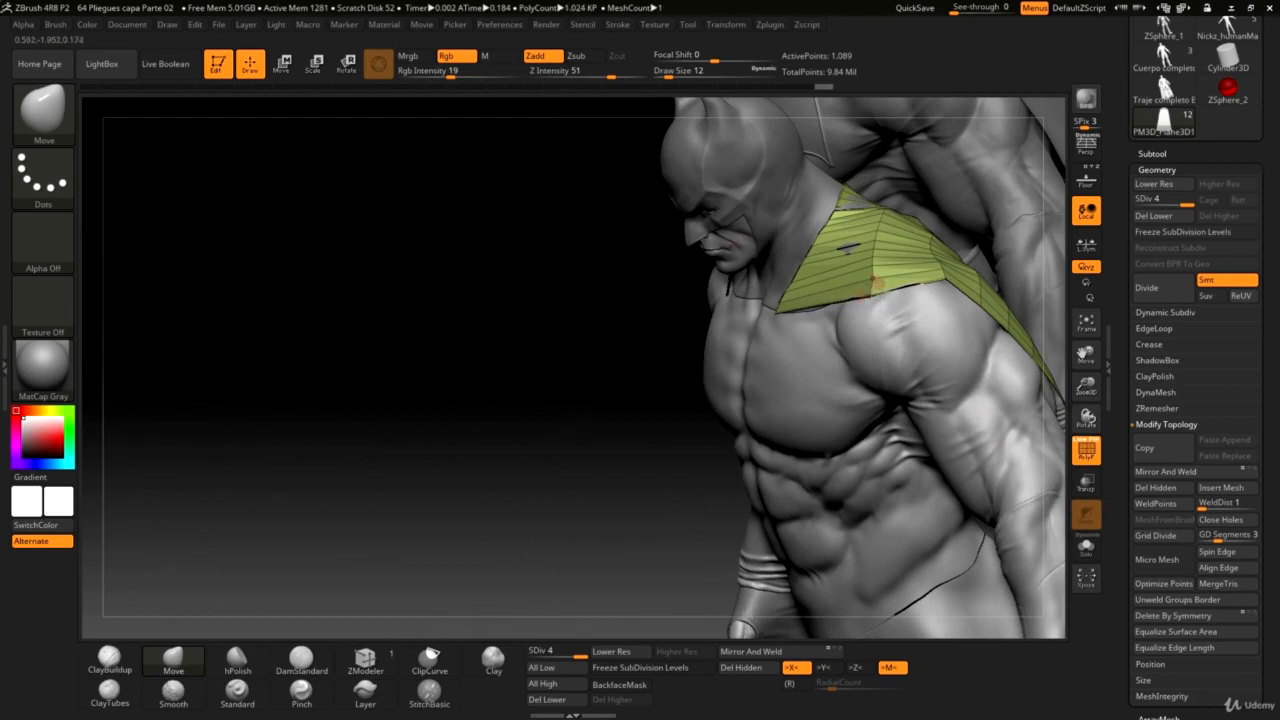
pyautogui.moveTo(605, 340); pyautogui.dragTo(815, 401)
pyautogui.moveTo(1086, 387); pyautogui.dragTo(1040, 310)
pyautogui.keyDown('alt'); pyautogui.moveTo(880, 155); pyautogui.dragTo(866, 88); pyautogui.keyUp('alt')
pyautogui.moveTo(776, 144); pyautogui.dragTo(733, 259)
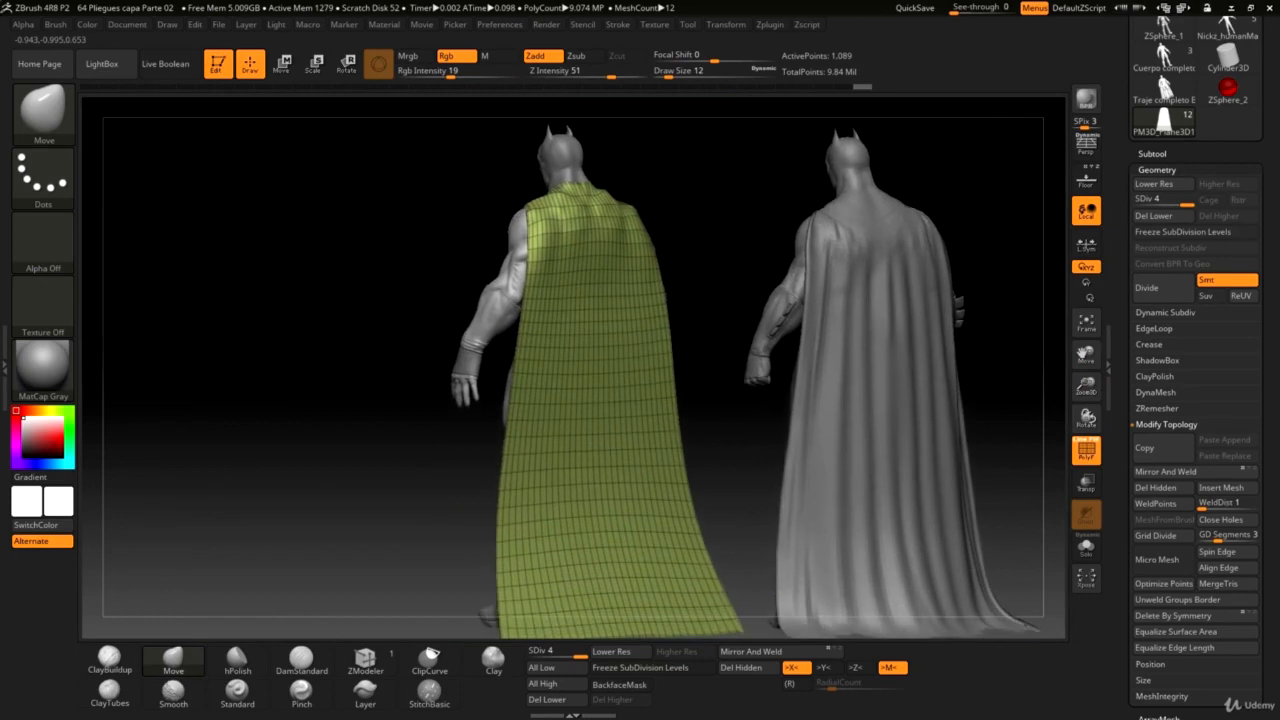
# Duplicate the cape subtool PM3D_Plane3D1.
pyautogui.click(1154, 156)
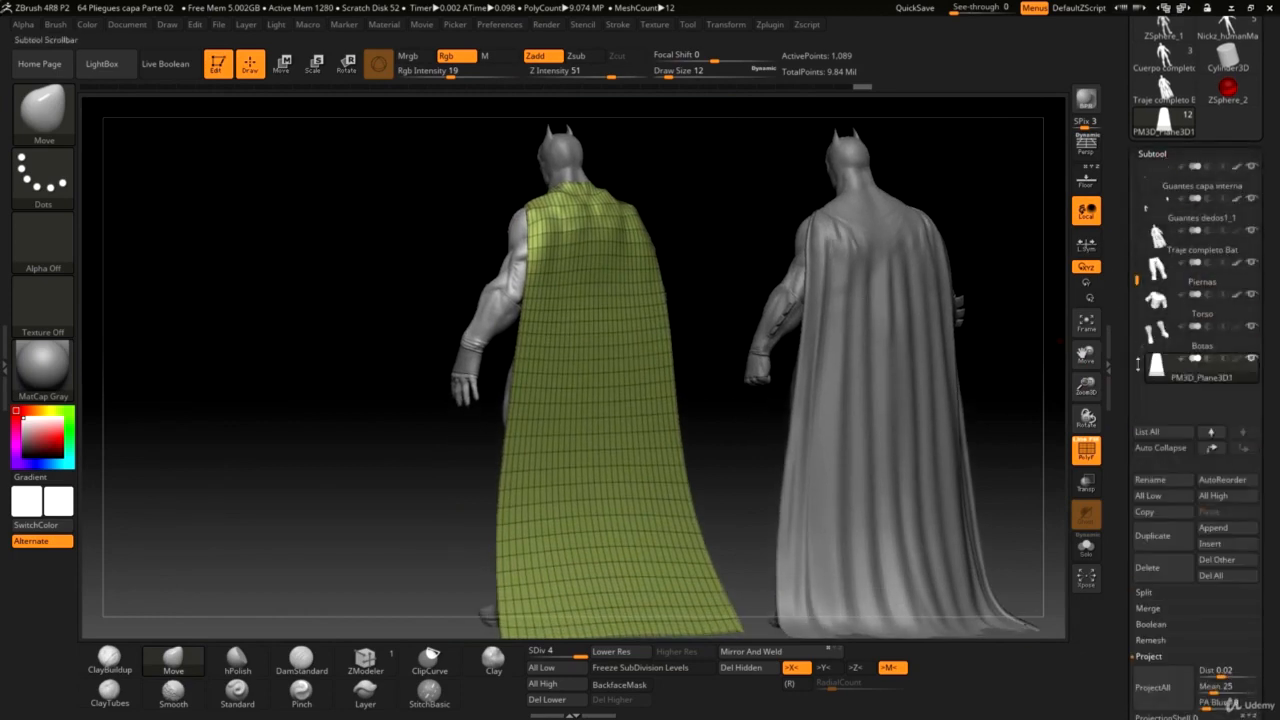
pyautogui.moveTo(1135, 388); pyautogui.dragTo(1130, 317)
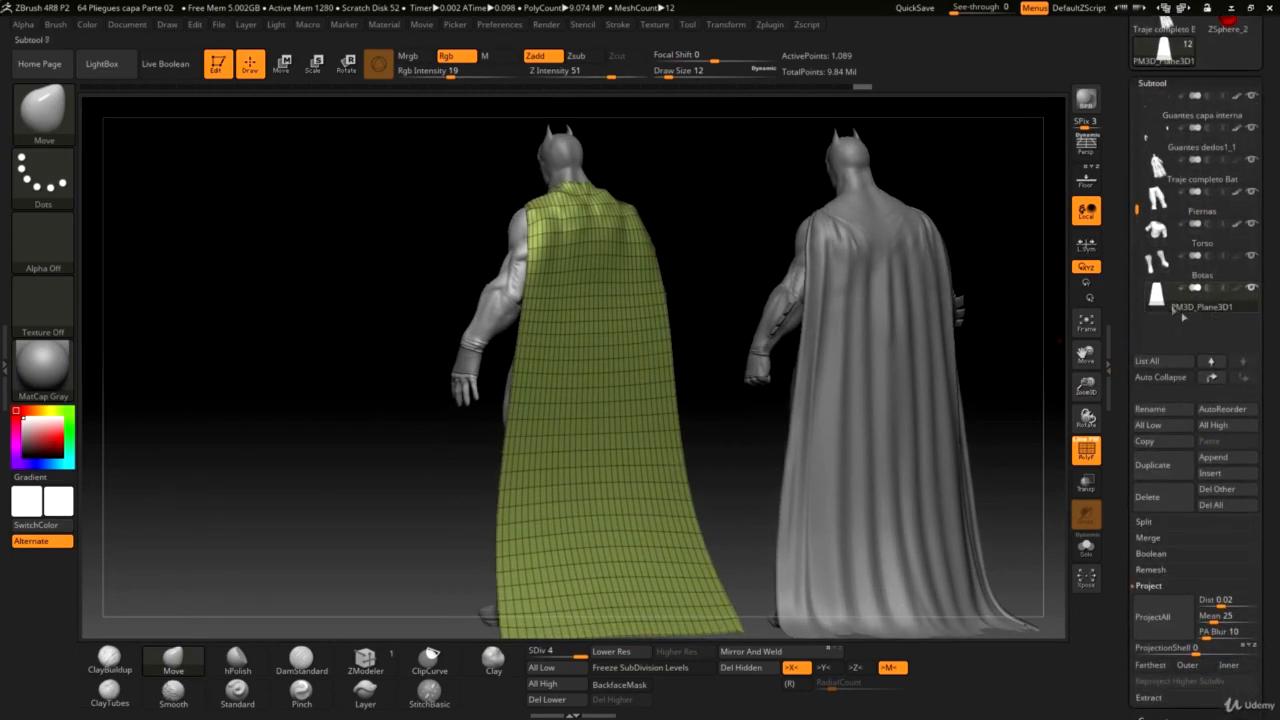
pyautogui.moveTo(1128, 408); pyautogui.dragTo(1130, 348)
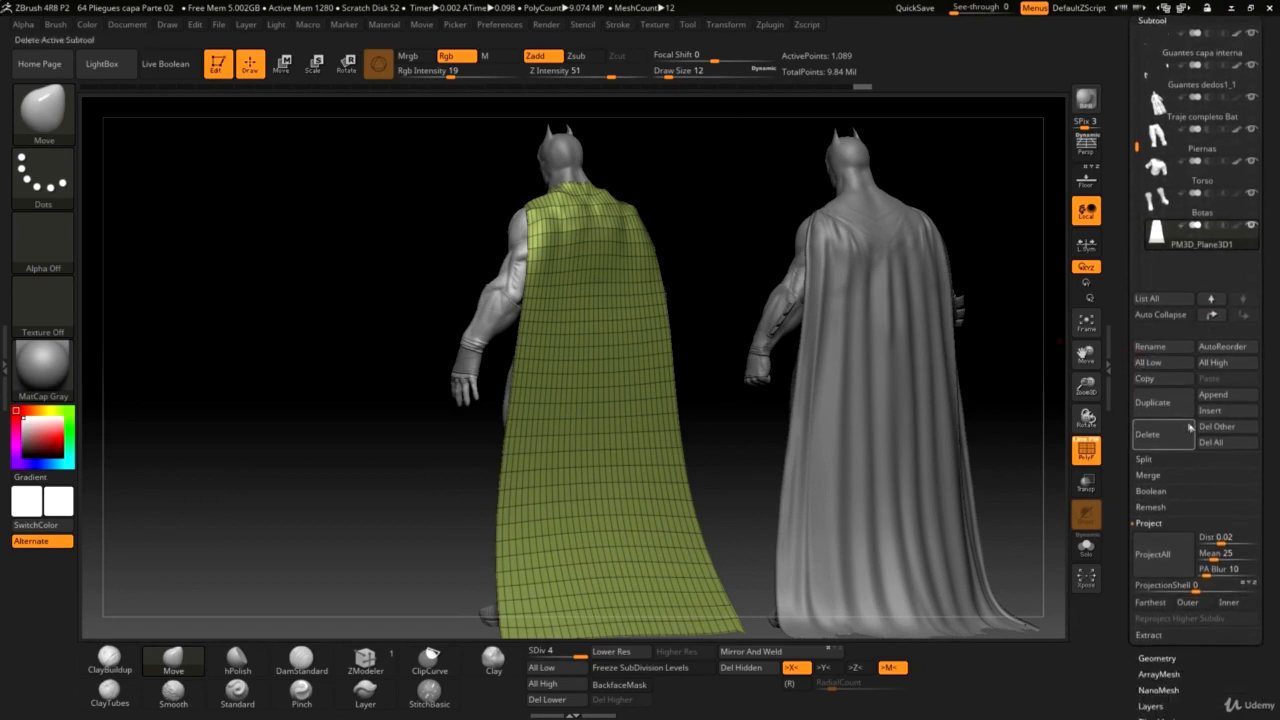
pyautogui.click(1162, 410)
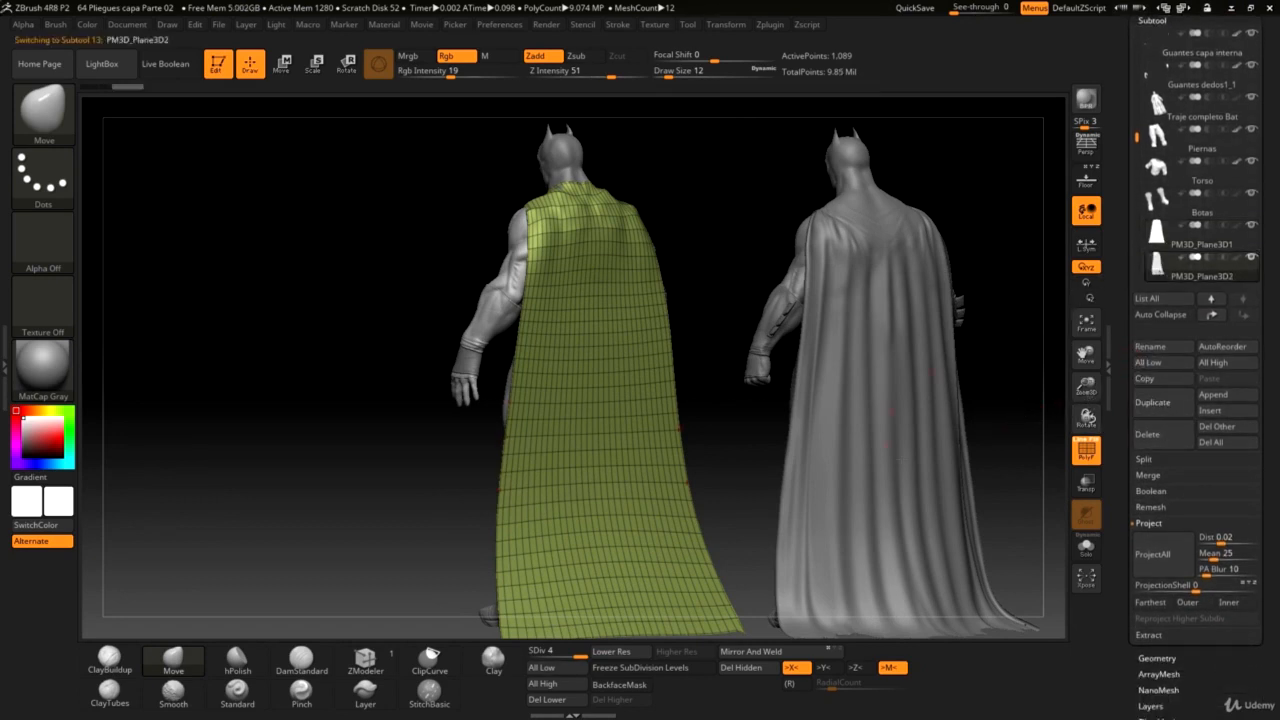
# Remesh the duplicated cape with ZRemesher, using a target polygons count of 1.
pyautogui.moveTo(1130, 478); pyautogui.dragTo(1143, 380)
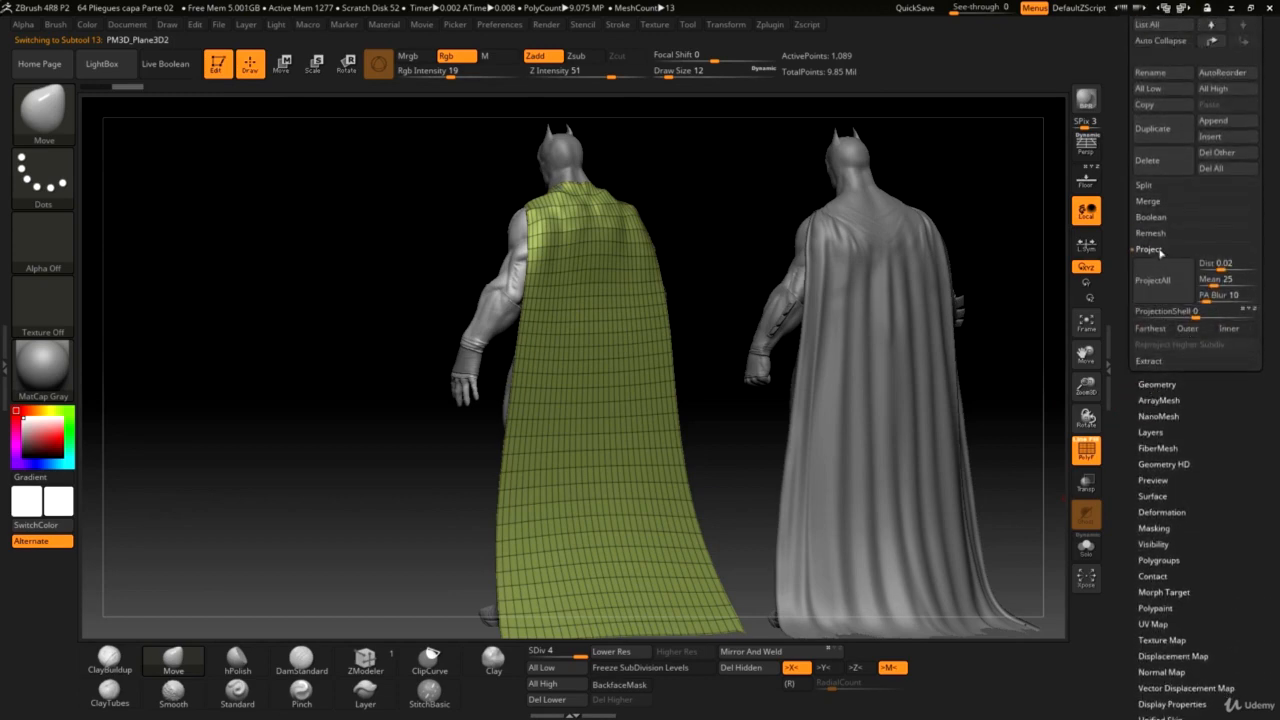
pyautogui.click(1158, 383)
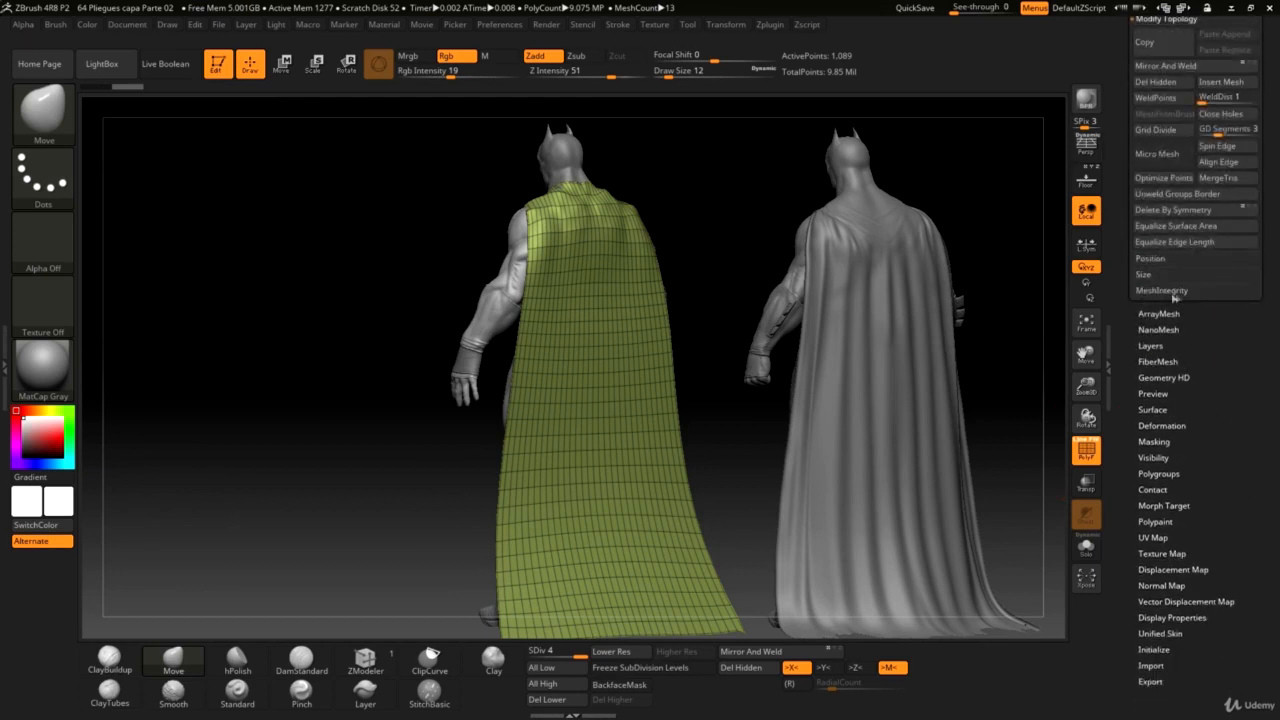
pyautogui.moveTo(1130, 212); pyautogui.dragTo(1131, 294)
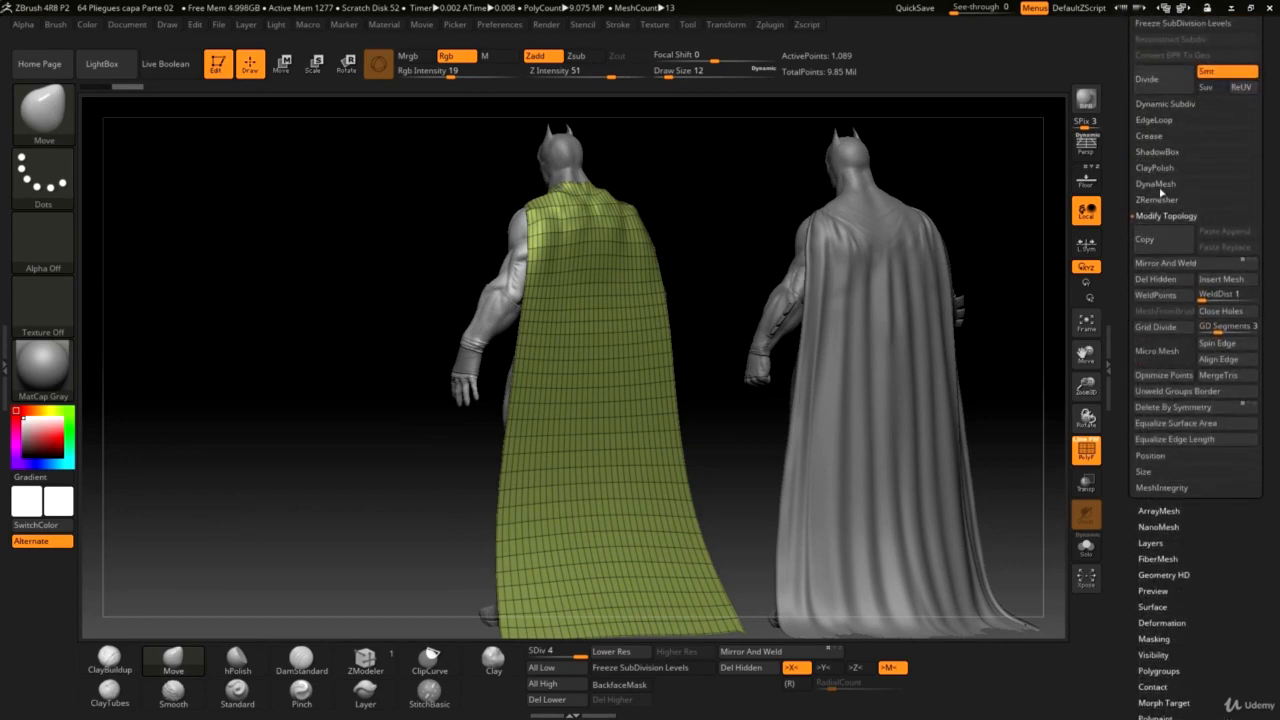
pyautogui.click(1163, 264)
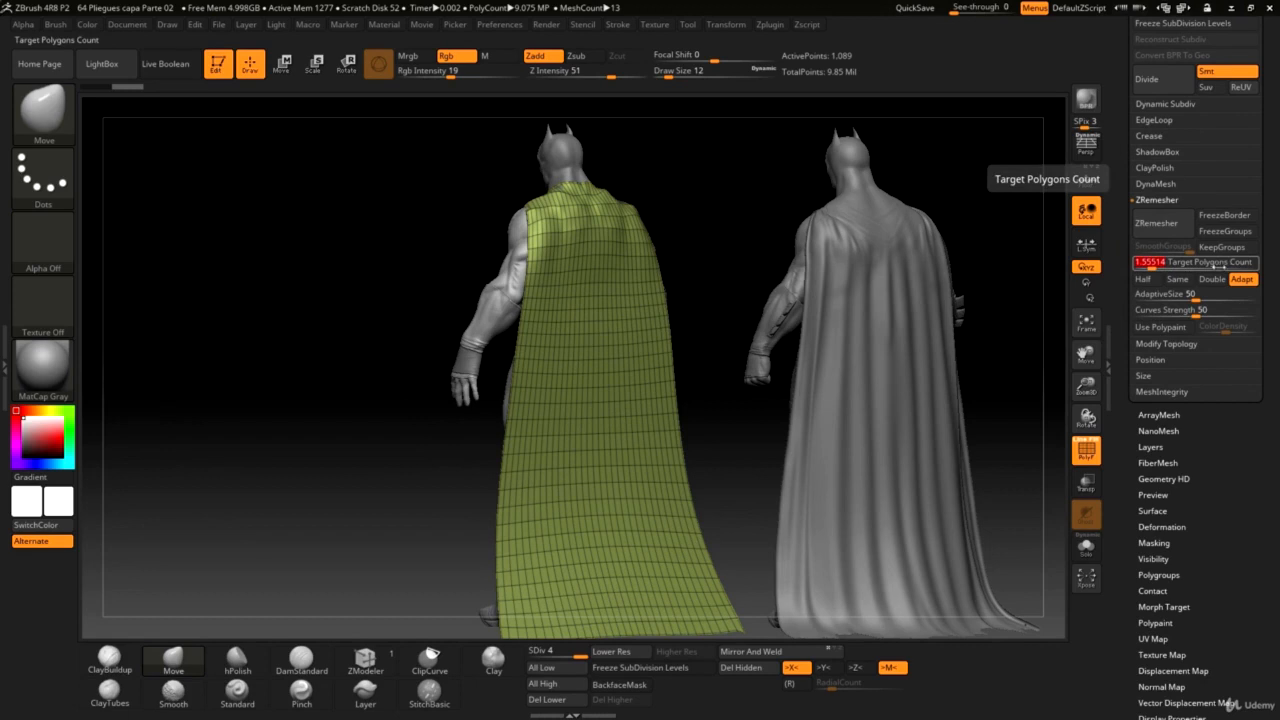
pyautogui.press('Return')
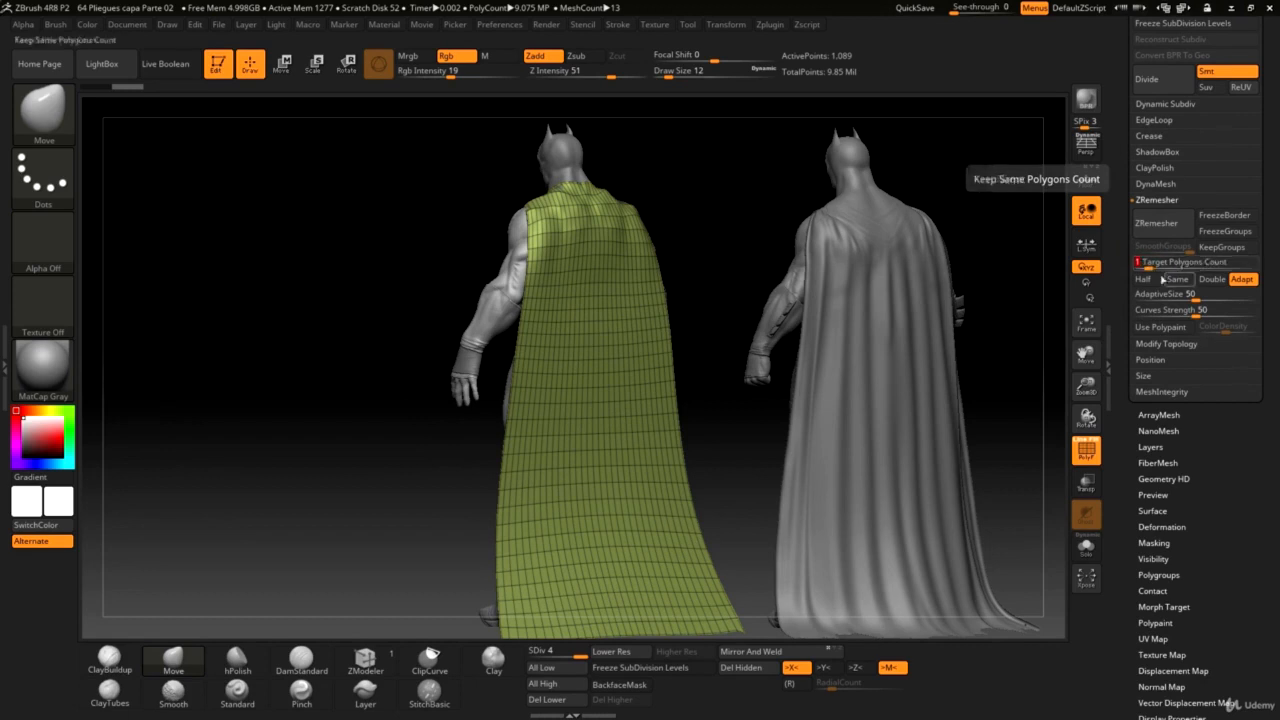
pyautogui.moveTo(700, 246)
pyautogui.mouseDown()
pyautogui.moveTo(717, 266)
pyautogui.moveTo(715, 249)
pyautogui.mouseUp()
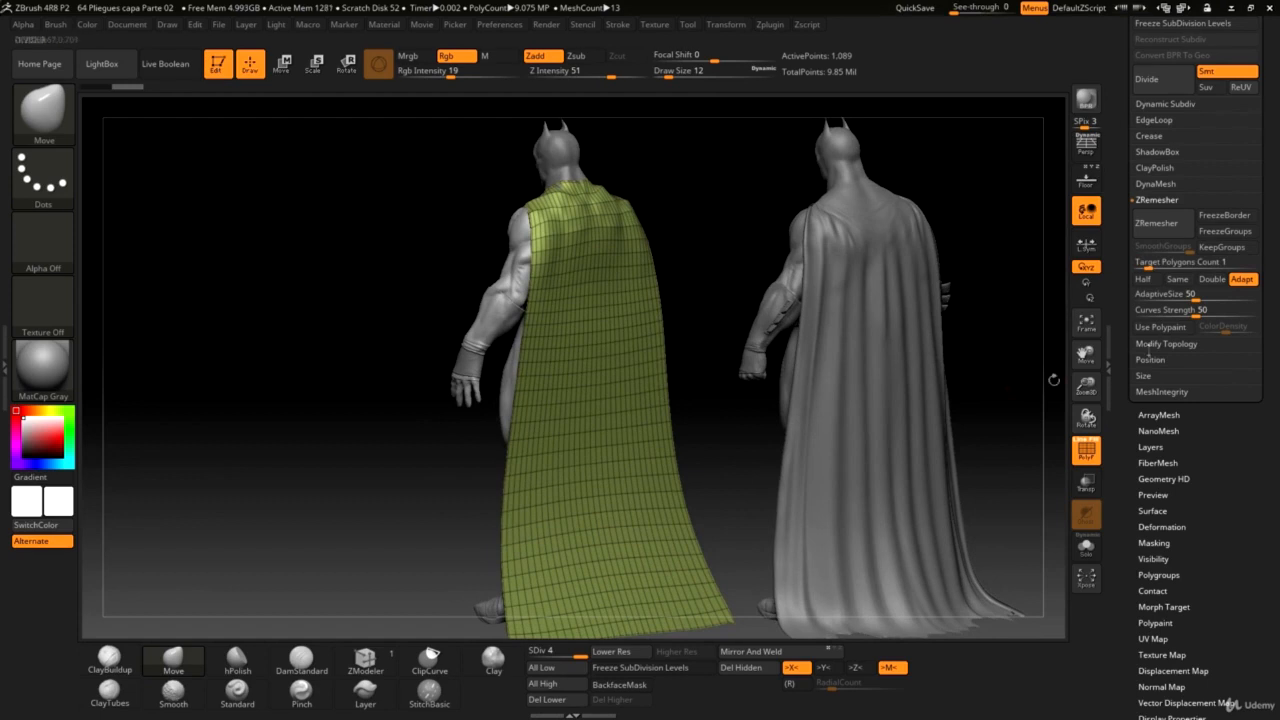
pyautogui.click(1160, 226)
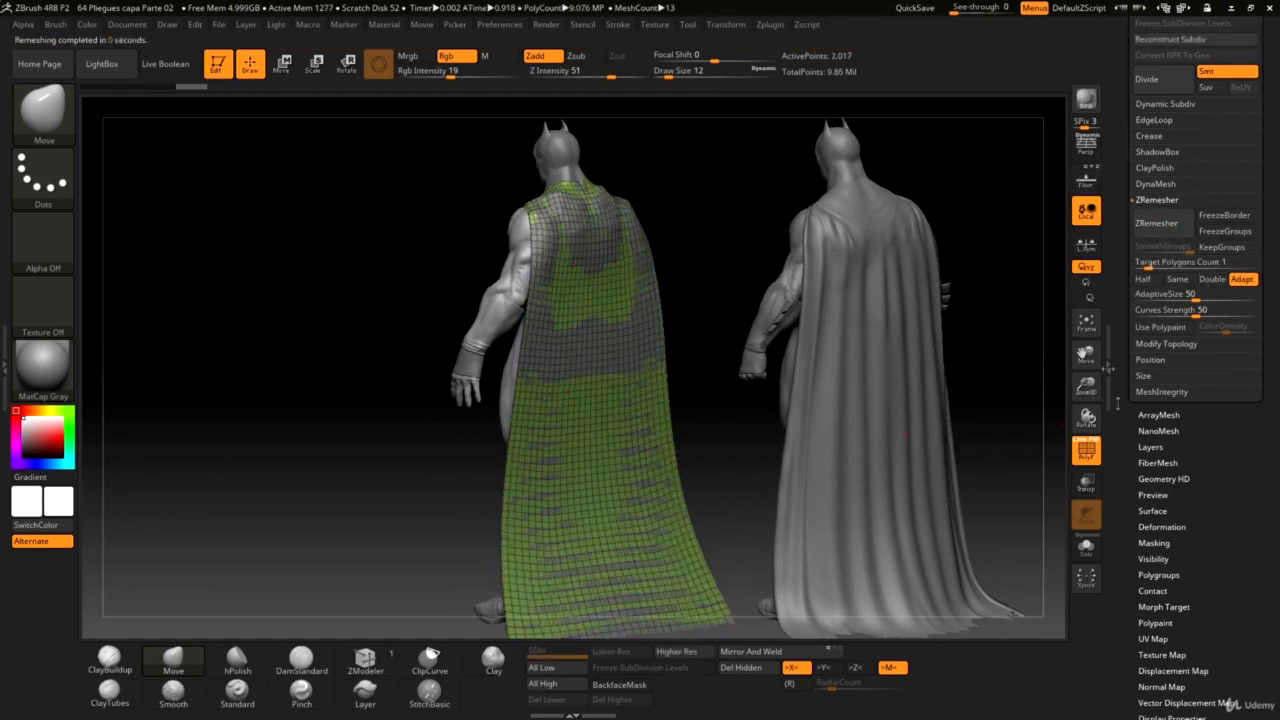
# Hide the original cape subtool PM3D_Plane3D1, leaving the remeshed duplicate displayed.
pyautogui.moveTo(1090, 386); pyautogui.dragTo(1036, 502)
pyautogui.moveTo(308, 257); pyautogui.dragTo(318, 316)
pyautogui.moveTo(1118, 186); pyautogui.dragTo(1106, 287)
pyautogui.click(1152, 241)
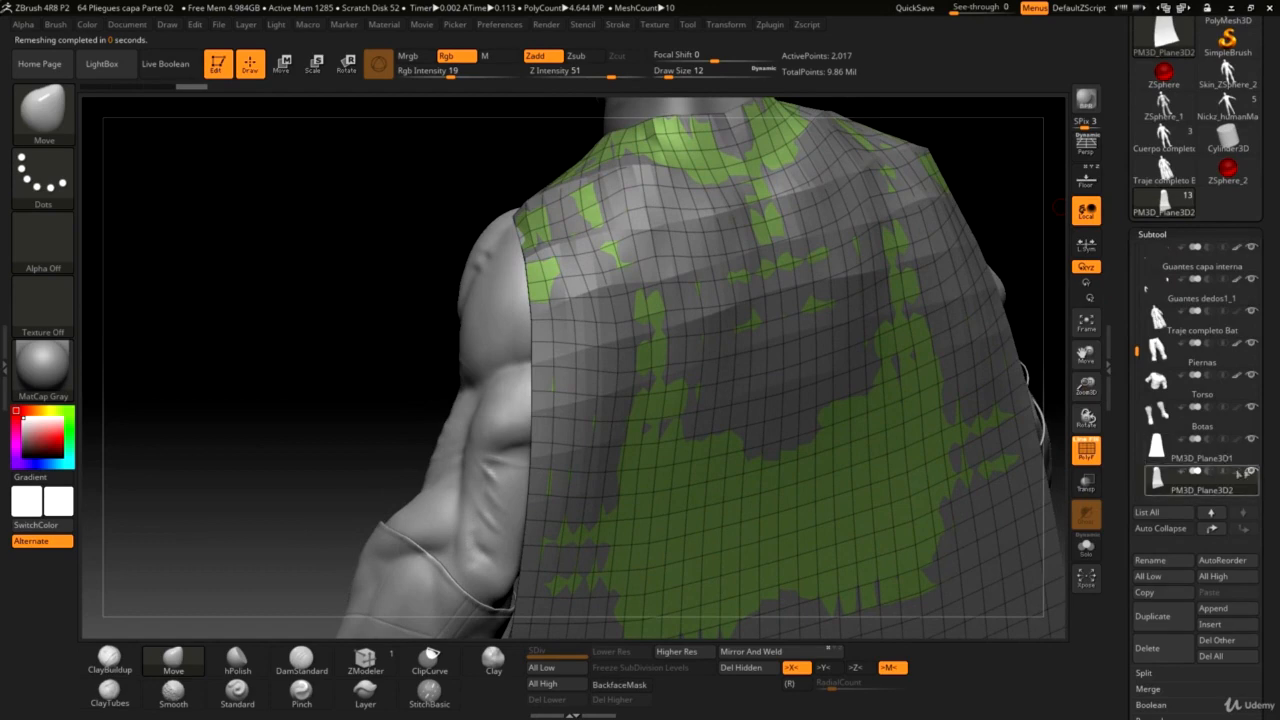
pyautogui.click(1205, 482)
# Examine the remeshed cape's topology over the shoulders, back and side.
pyautogui.moveTo(1018, 224); pyautogui.dragTo(961, 234)
pyautogui.moveTo(1086, 387); pyautogui.dragTo(1086, 349)
pyautogui.moveTo(873, 208); pyautogui.dragTo(762, 326)
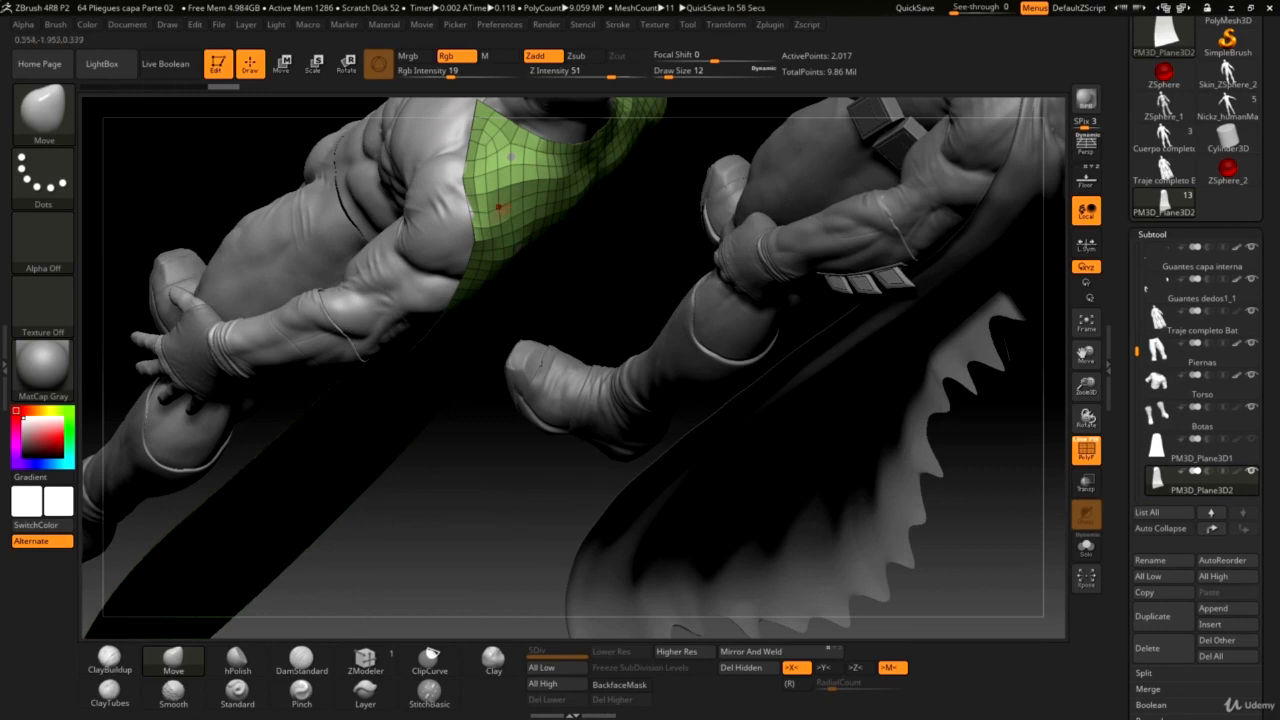
pyautogui.moveTo(257, 163); pyautogui.dragTo(320, 247)
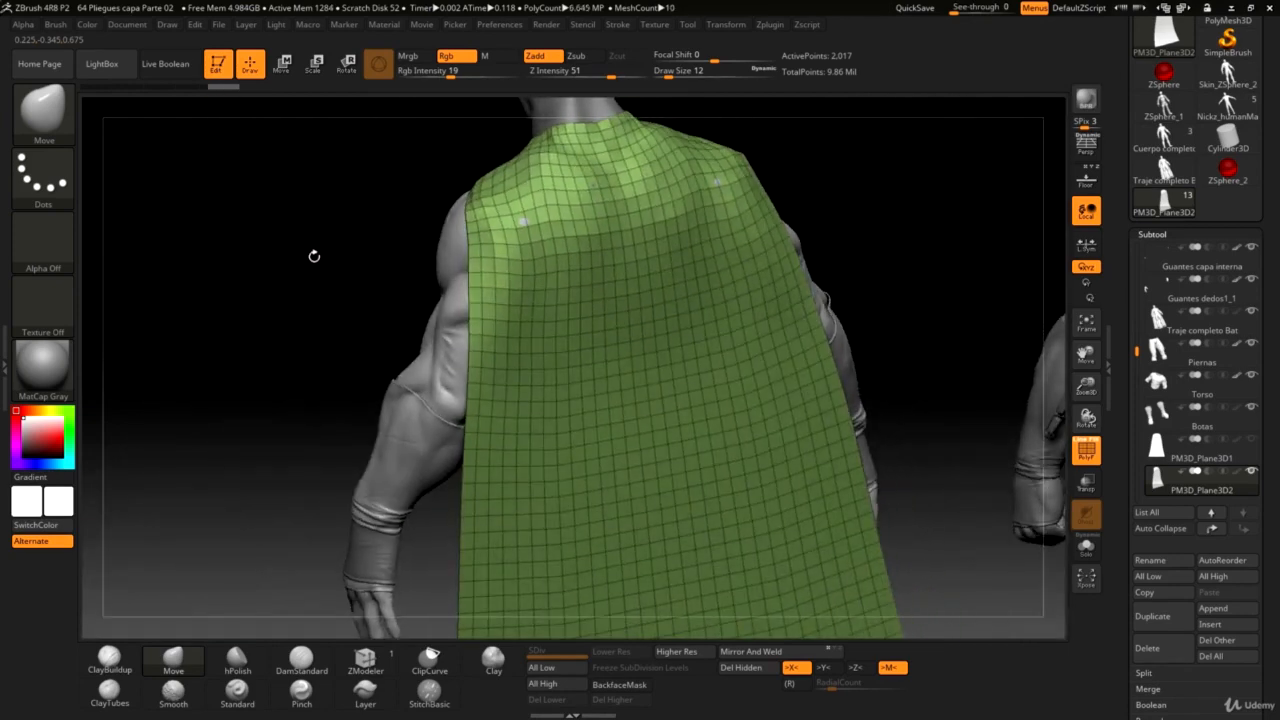
pyautogui.moveTo(878, 281); pyautogui.dragTo(950, 300)
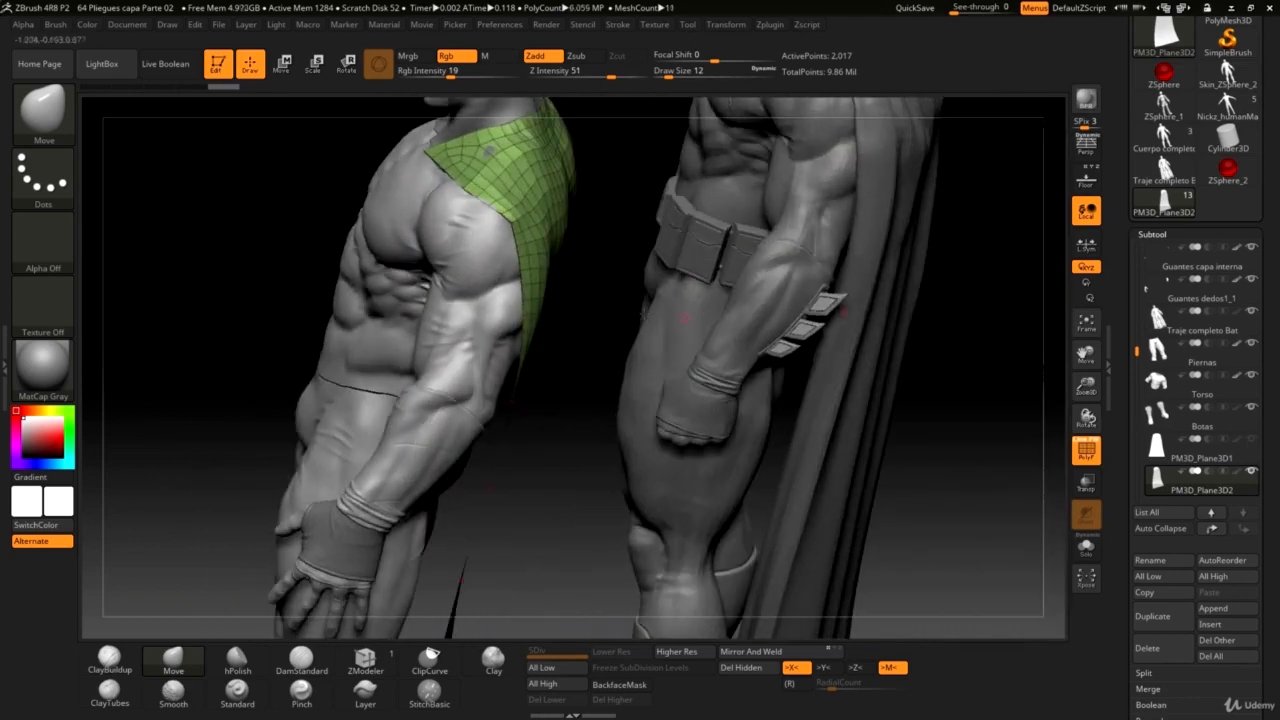
# Subdivide the remeshed cape PM3D_Plane3D2 once and display the original cape PM3D_Plane3D1 together with it.
pyautogui.press('ctrl')
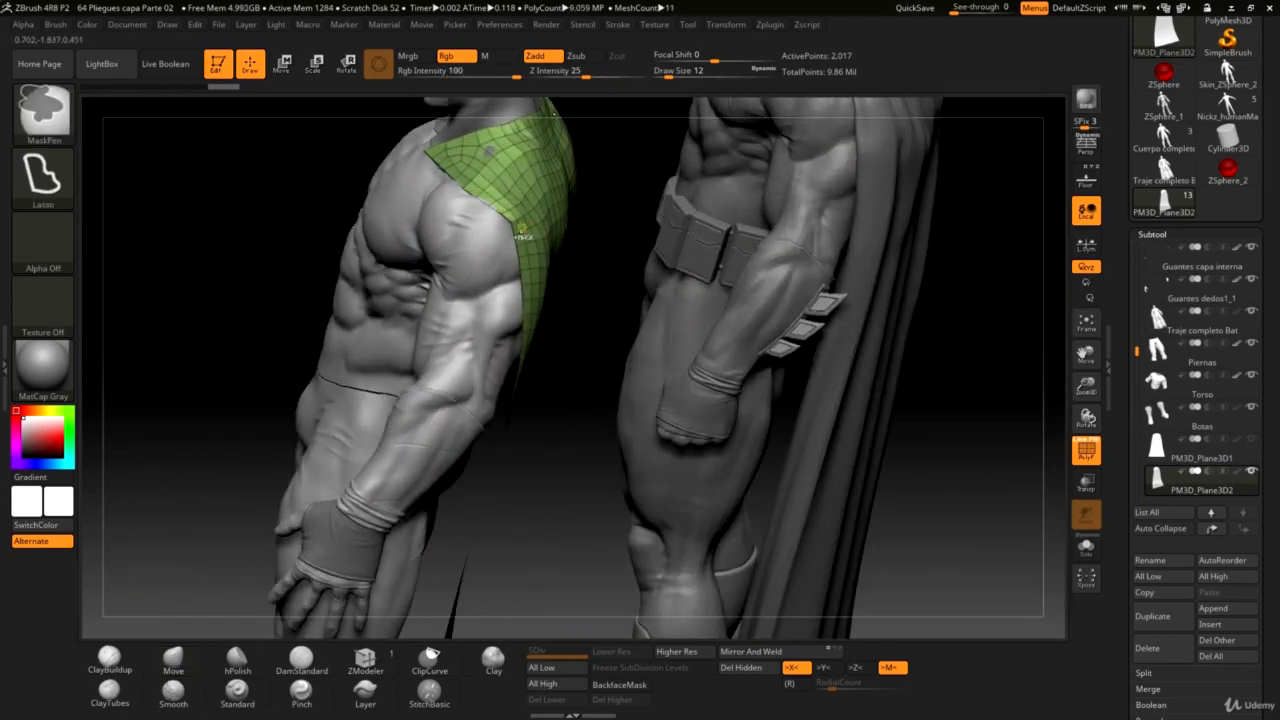
pyautogui.moveTo(597, 329); pyautogui.dragTo(580, 302)
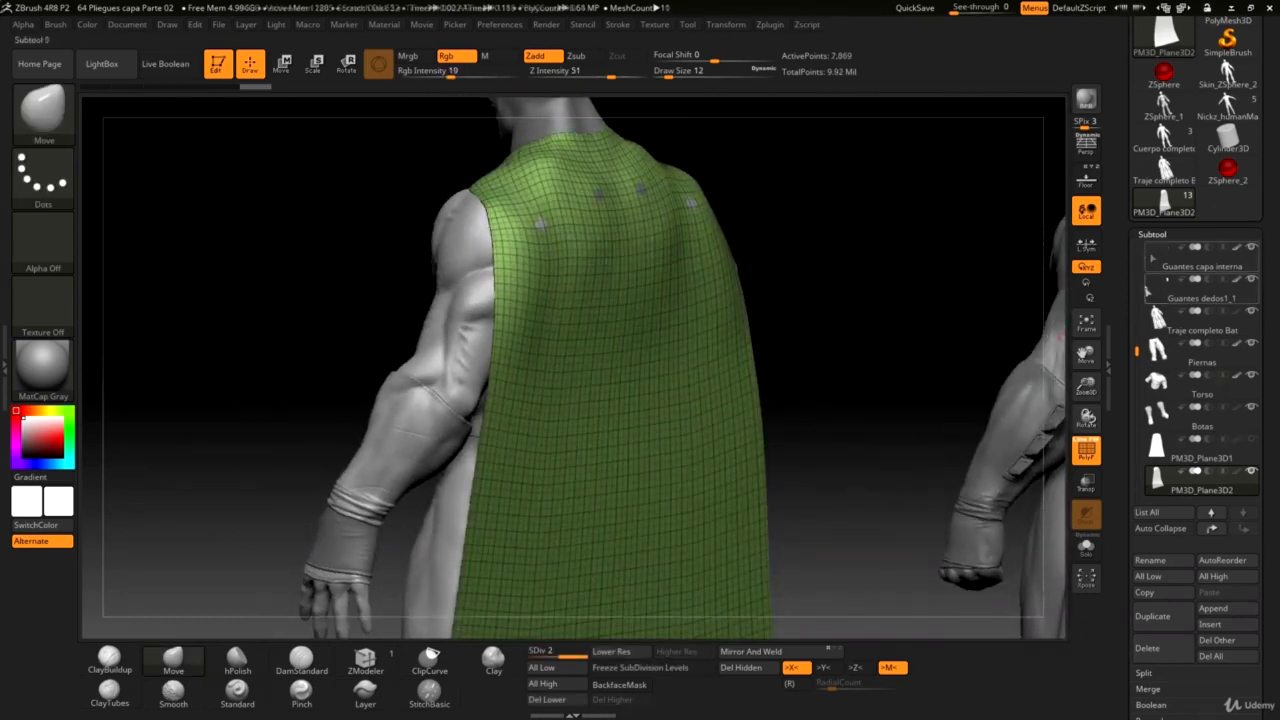
pyautogui.click(1238, 458)
pyautogui.click(1253, 441)
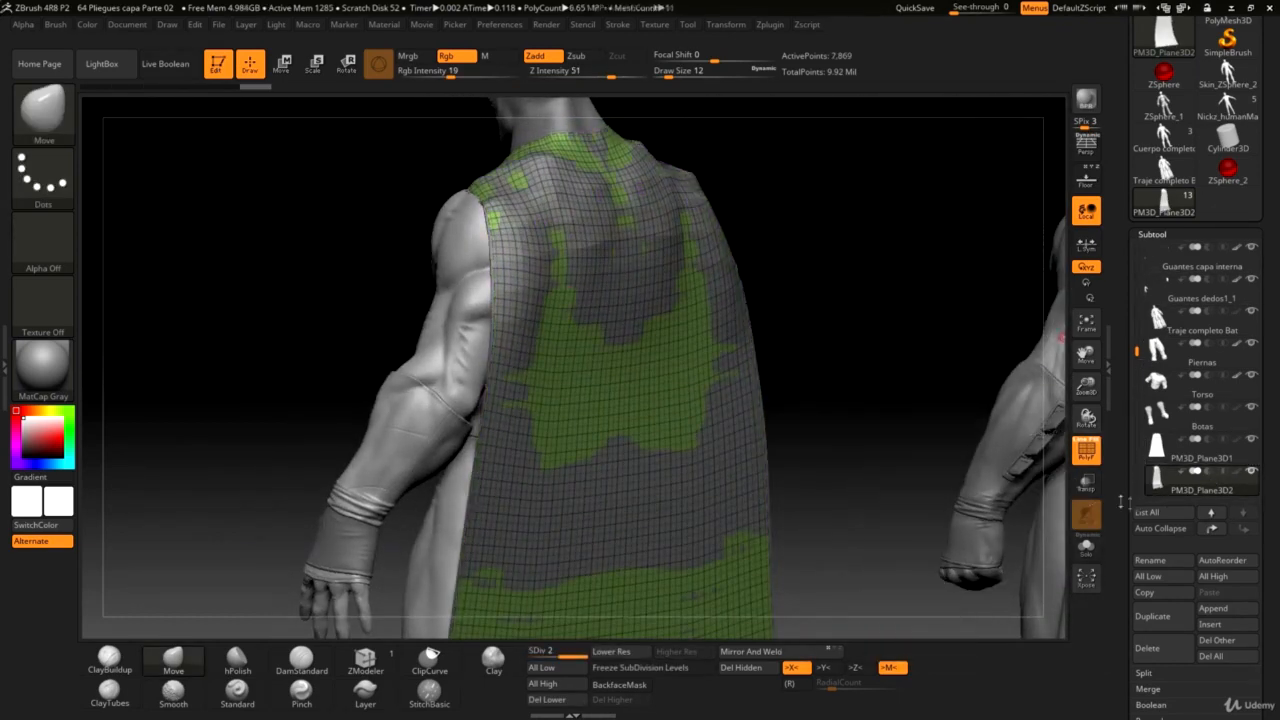
# Isolate the two cape subtools, PM3D_Plane3D1 and PM3D_Plane3D2, by hiding all the other subtools.
pyautogui.moveTo(1134, 528); pyautogui.dragTo(1137, 389)
pyautogui.click(1211, 335)
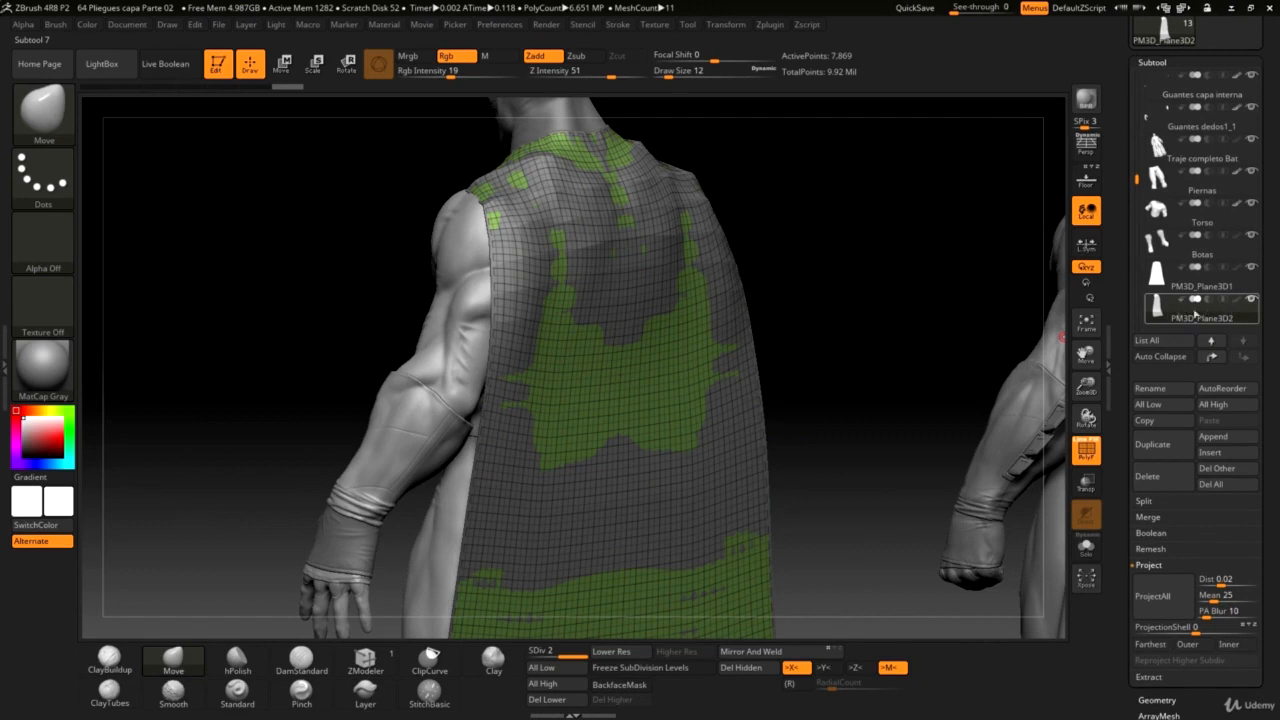
pyautogui.moveTo(1247, 313)
pyautogui.press('shift')
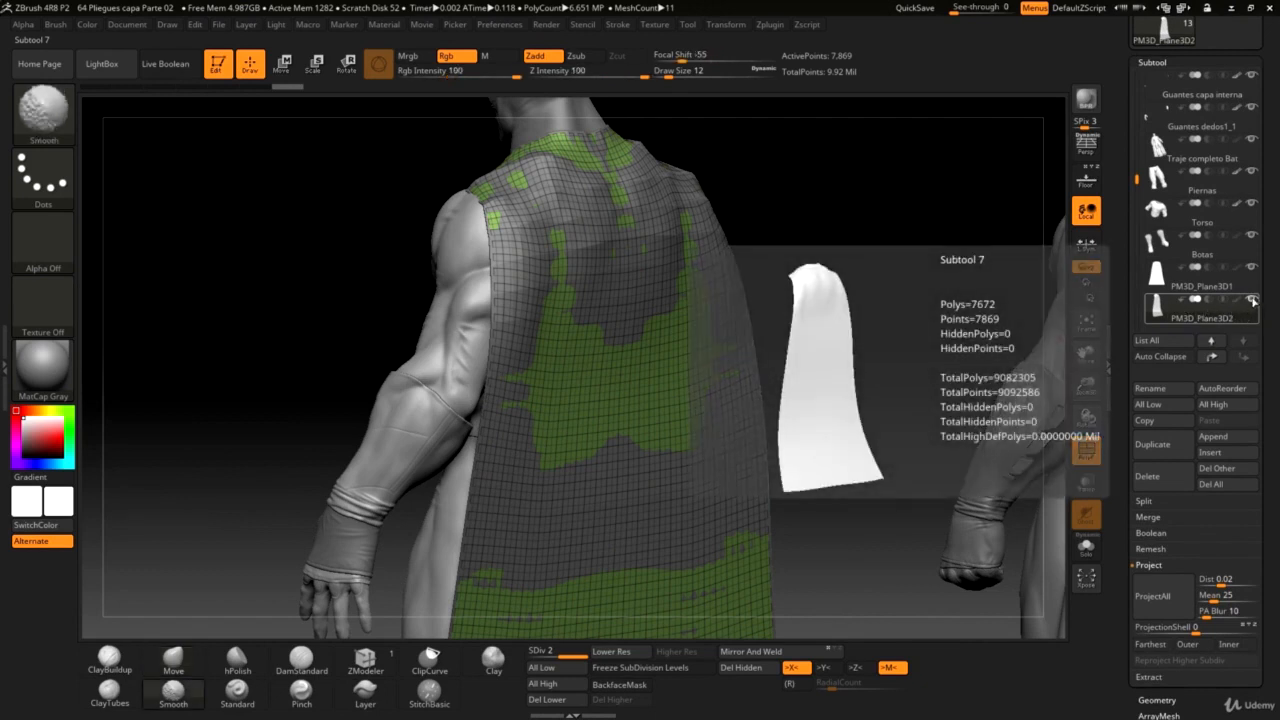
pyautogui.keyDown('shift'); pyautogui.click(1251, 299); pyautogui.keyUp('shift')
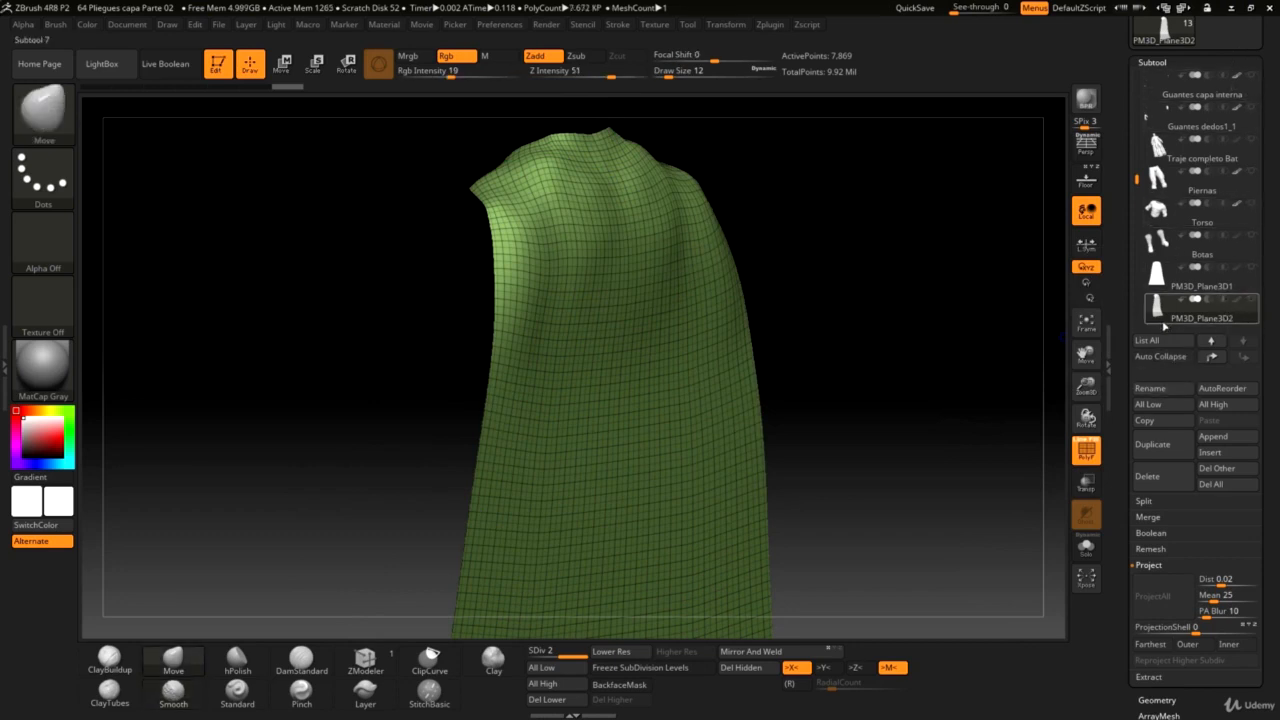
pyautogui.moveTo(1254, 305)
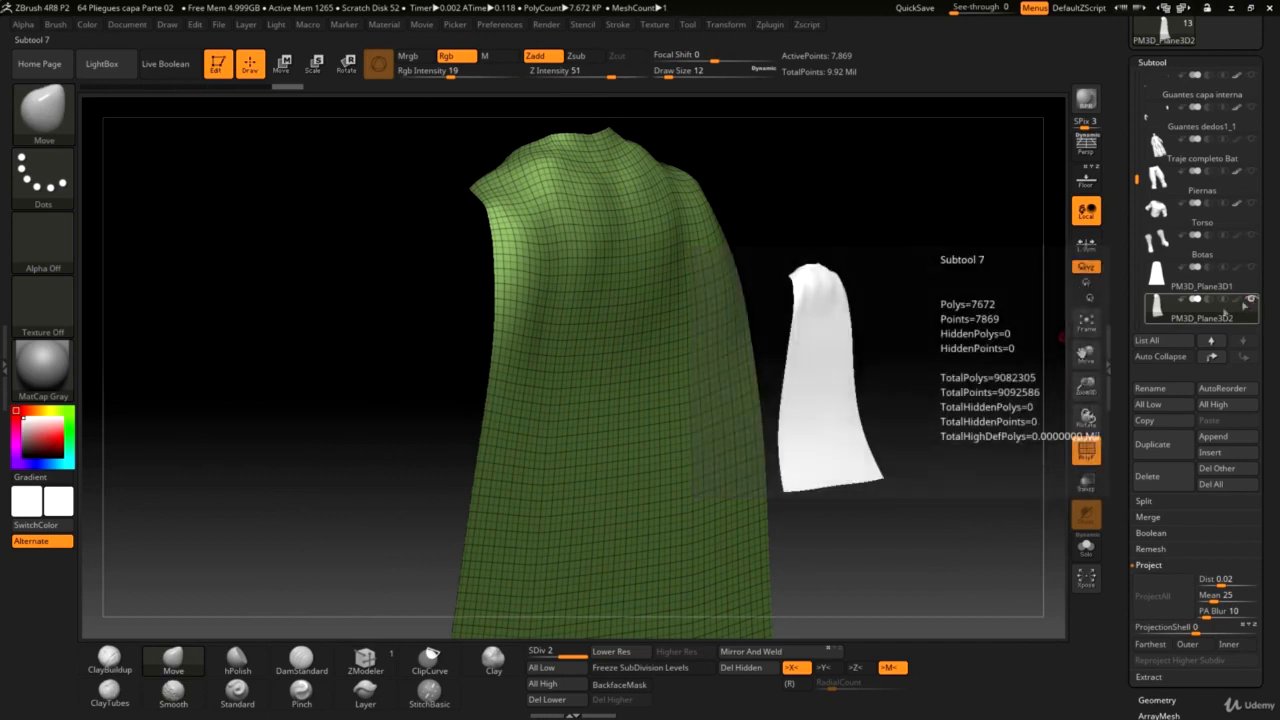
pyautogui.click(1248, 294)
pyautogui.click(1252, 269)
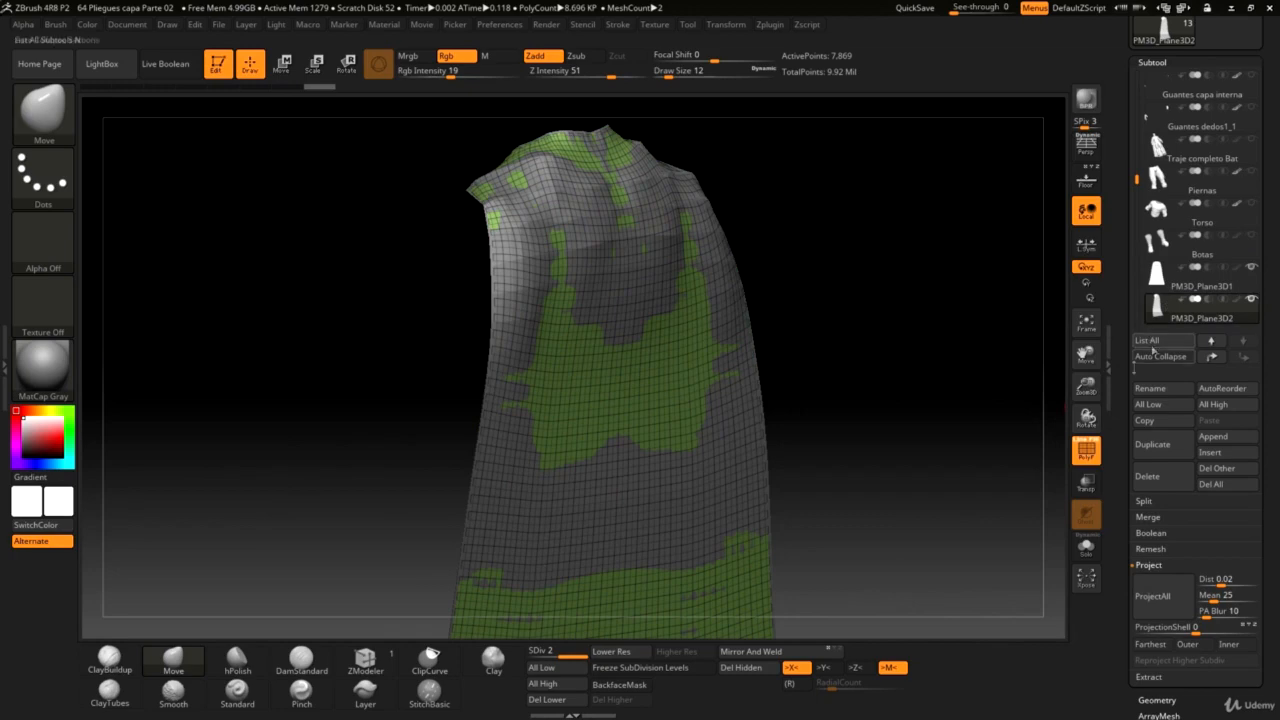
# Project the original cape's shape onto PM3D_Plane3D2 with ProjectAll and hide the original cape.
pyautogui.moveTo(1125, 384); pyautogui.dragTo(1135, 299)
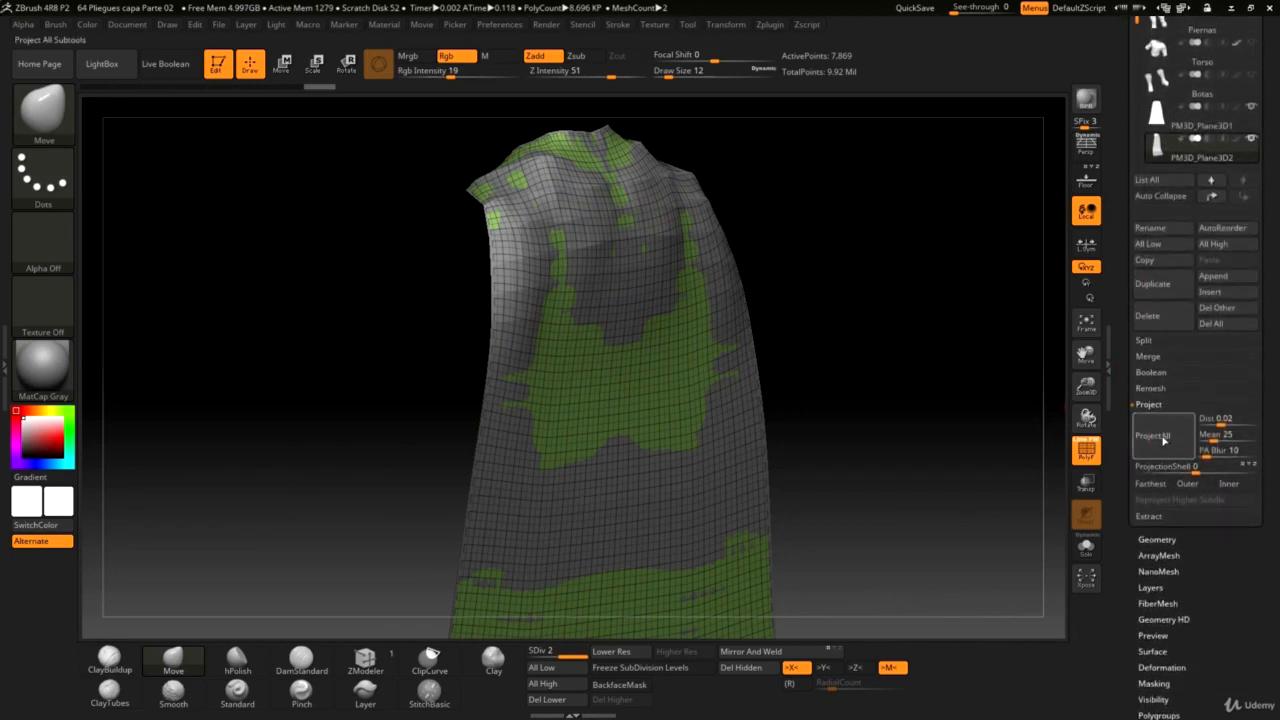
pyautogui.click(1152, 436)
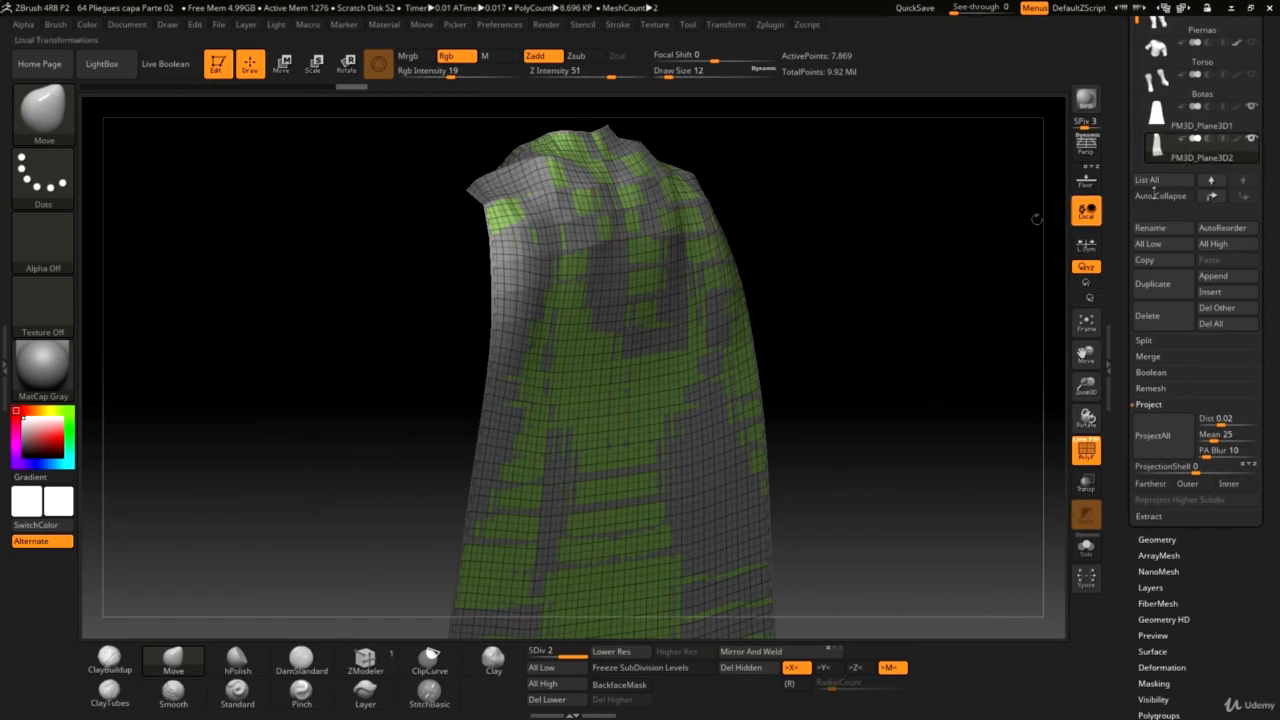
pyautogui.click(1237, 126)
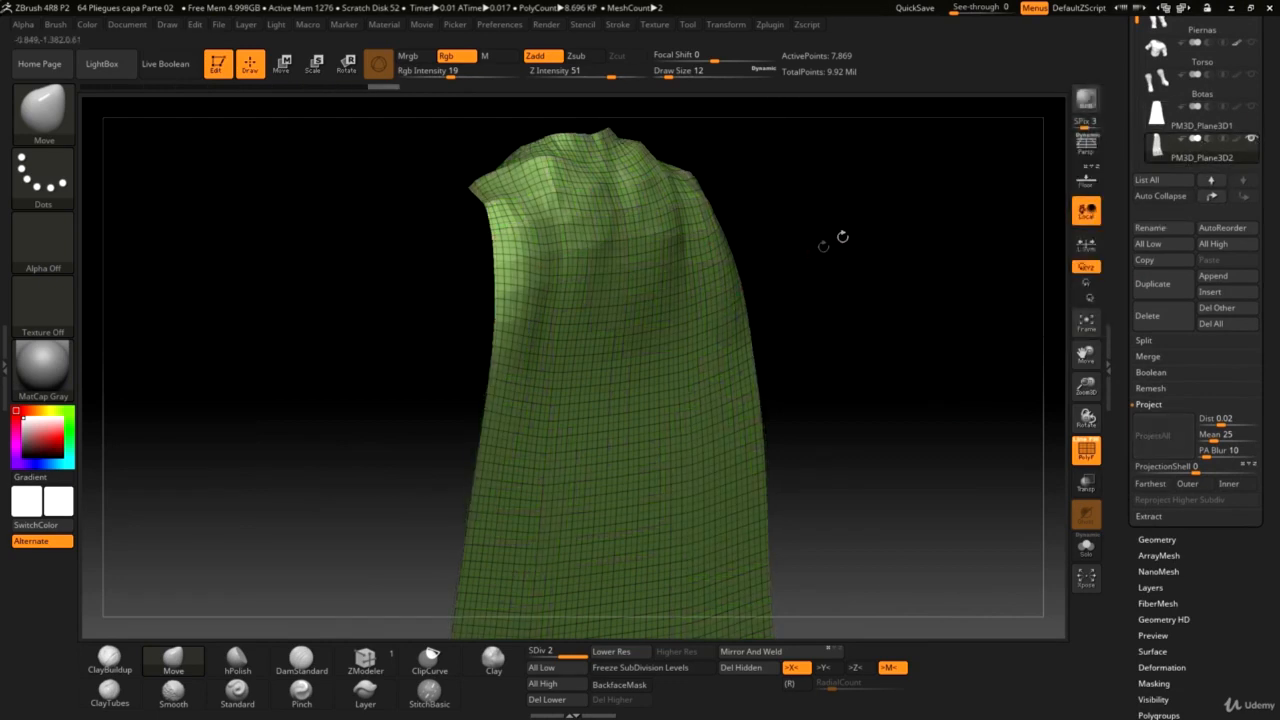
pyautogui.moveTo(823, 249); pyautogui.dragTo(835, 284)
pyautogui.moveTo(815, 169)
pyautogui.mouseDown()
pyautogui.moveTo(817, 129)
pyautogui.moveTo(794, 131)
pyautogui.moveTo(836, 176)
pyautogui.mouseUp()
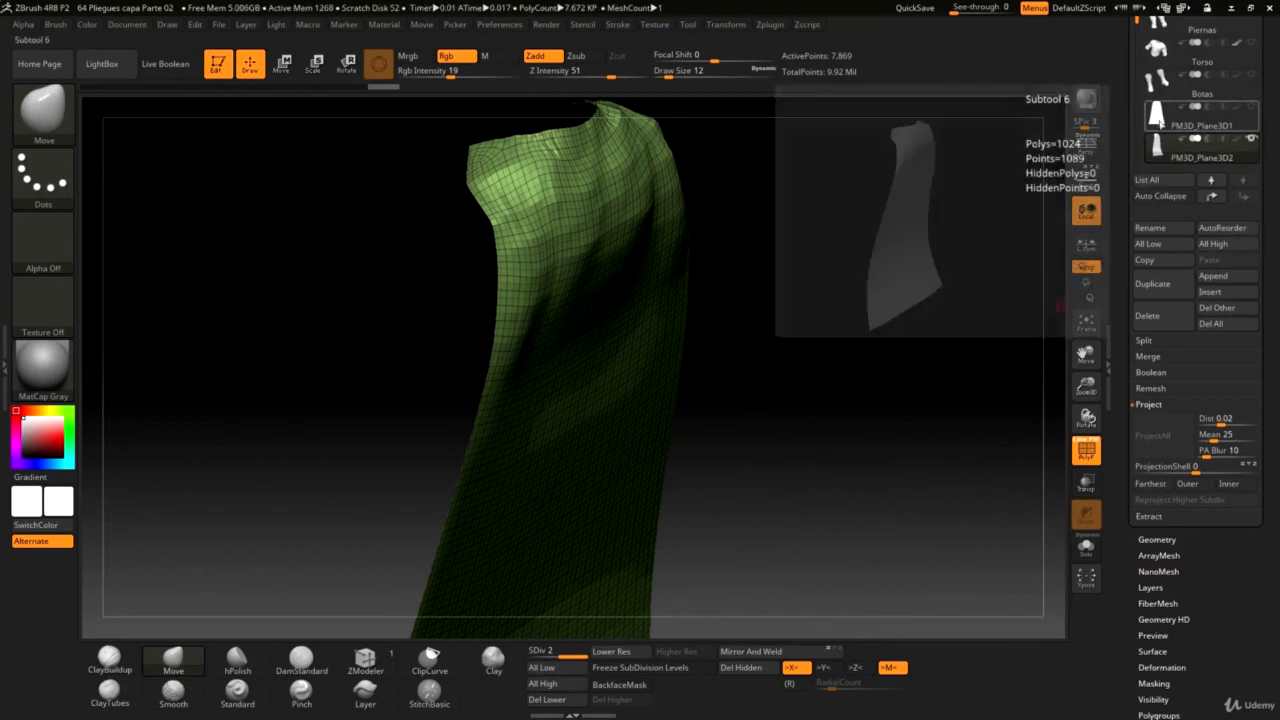
# Delete the original cape subtool PM3D_Plane3D1.
pyautogui.click(1161, 120)
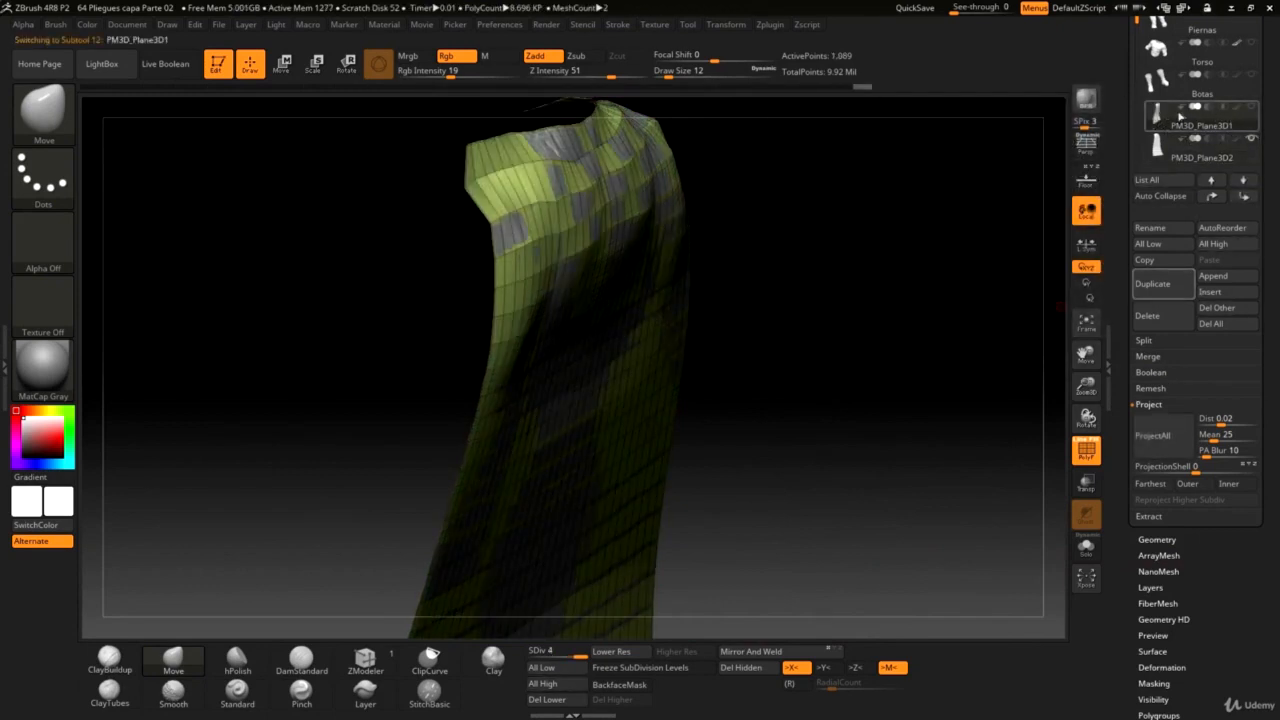
pyautogui.click(1157, 318)
pyautogui.click(1040, 347)
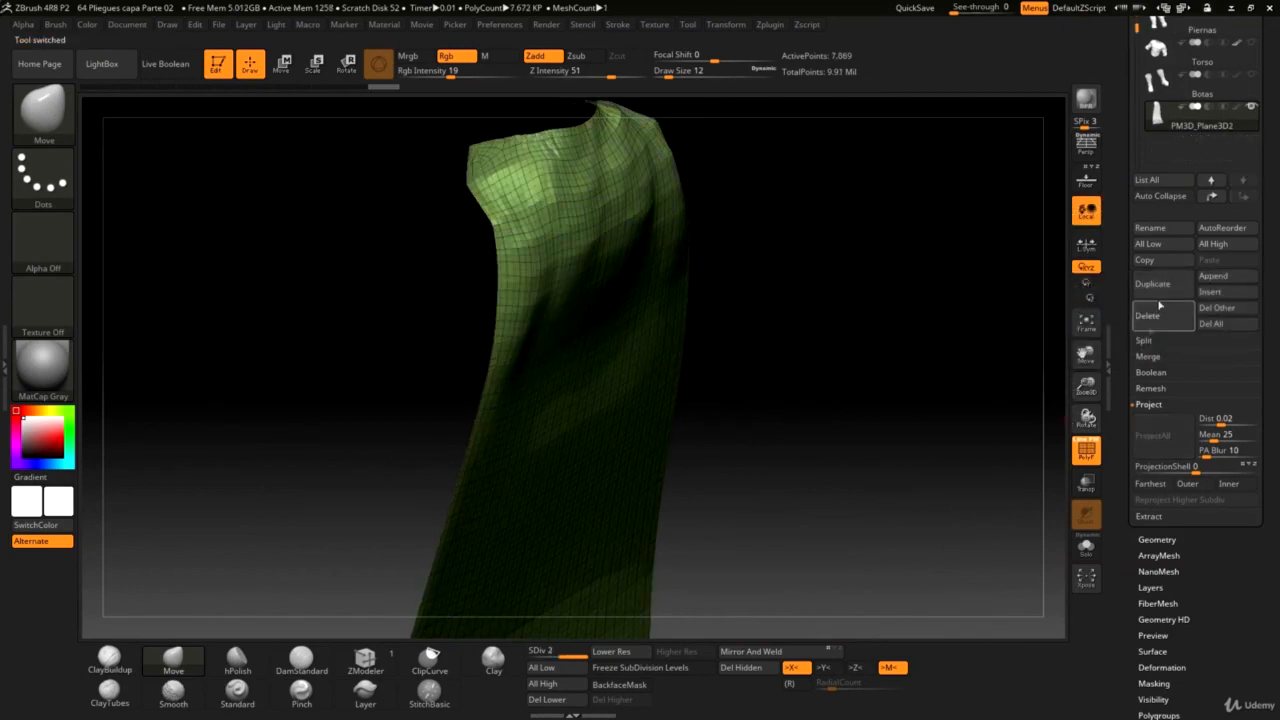
# Turn off the polyframe display on the projected cape.
pyautogui.moveTo(863, 274); pyautogui.dragTo(870, 320)
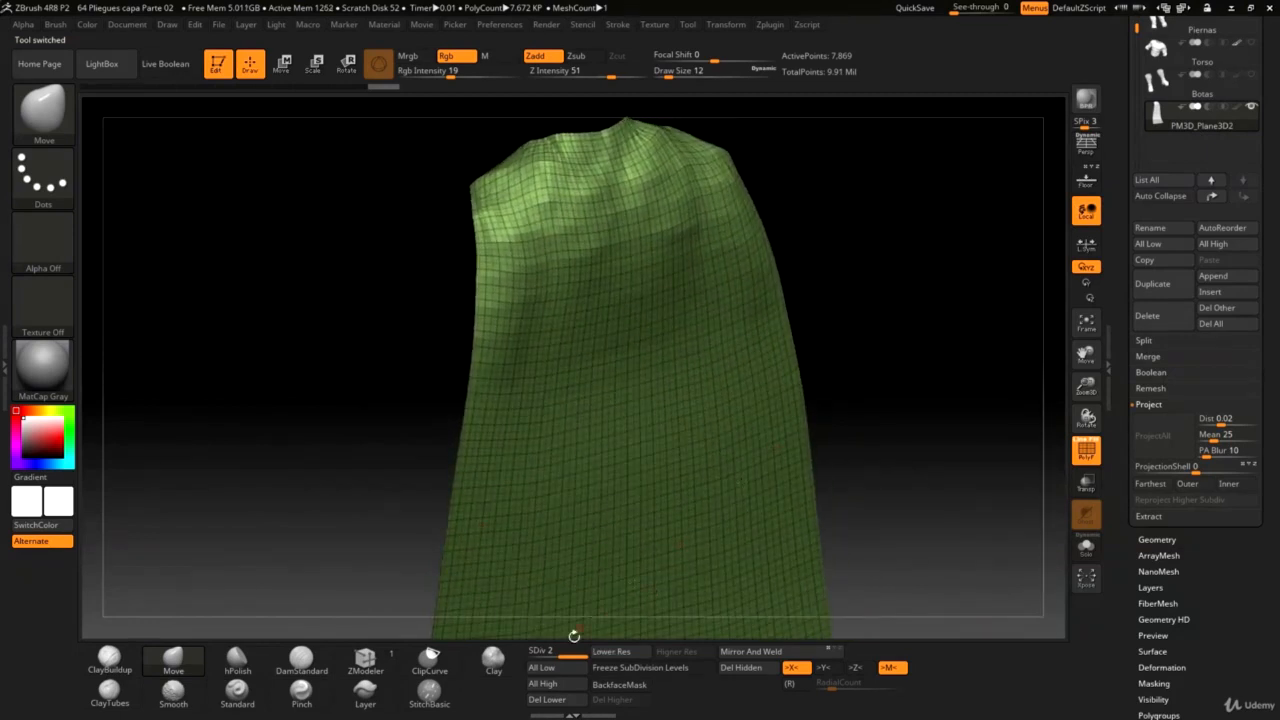
pyautogui.moveTo(543, 662); pyautogui.dragTo(586, 660)
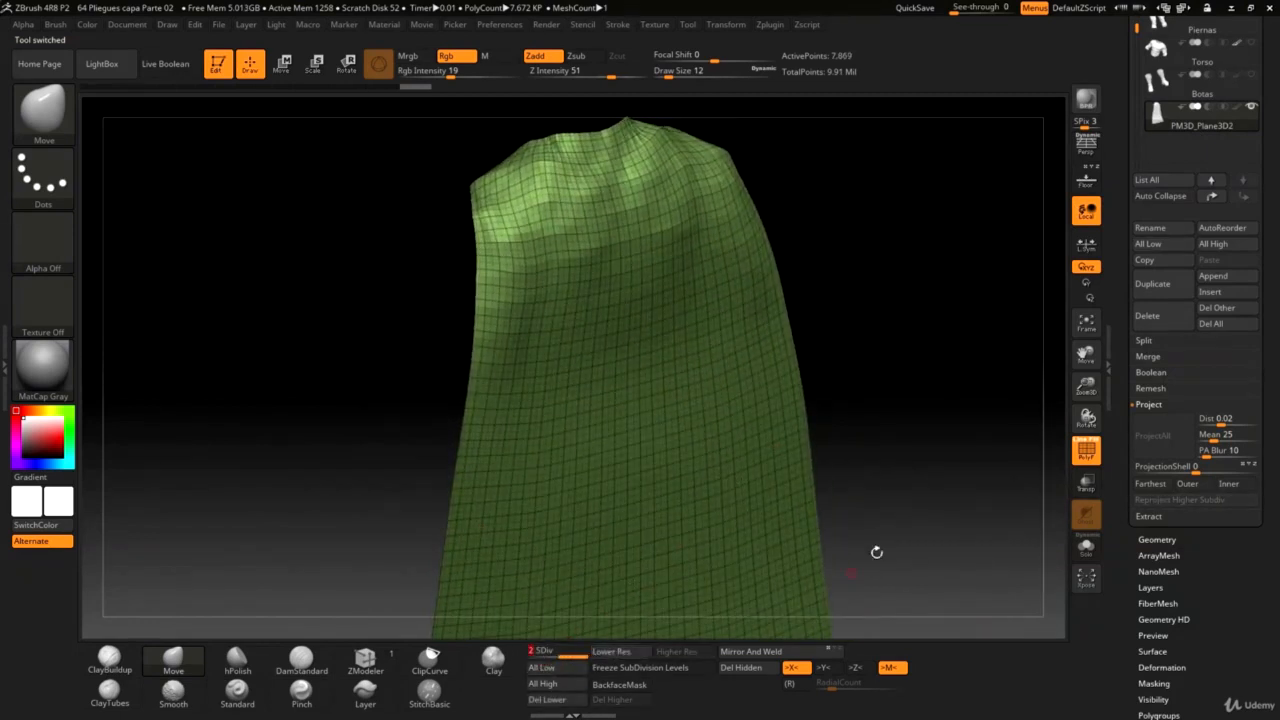
pyautogui.press('shift')
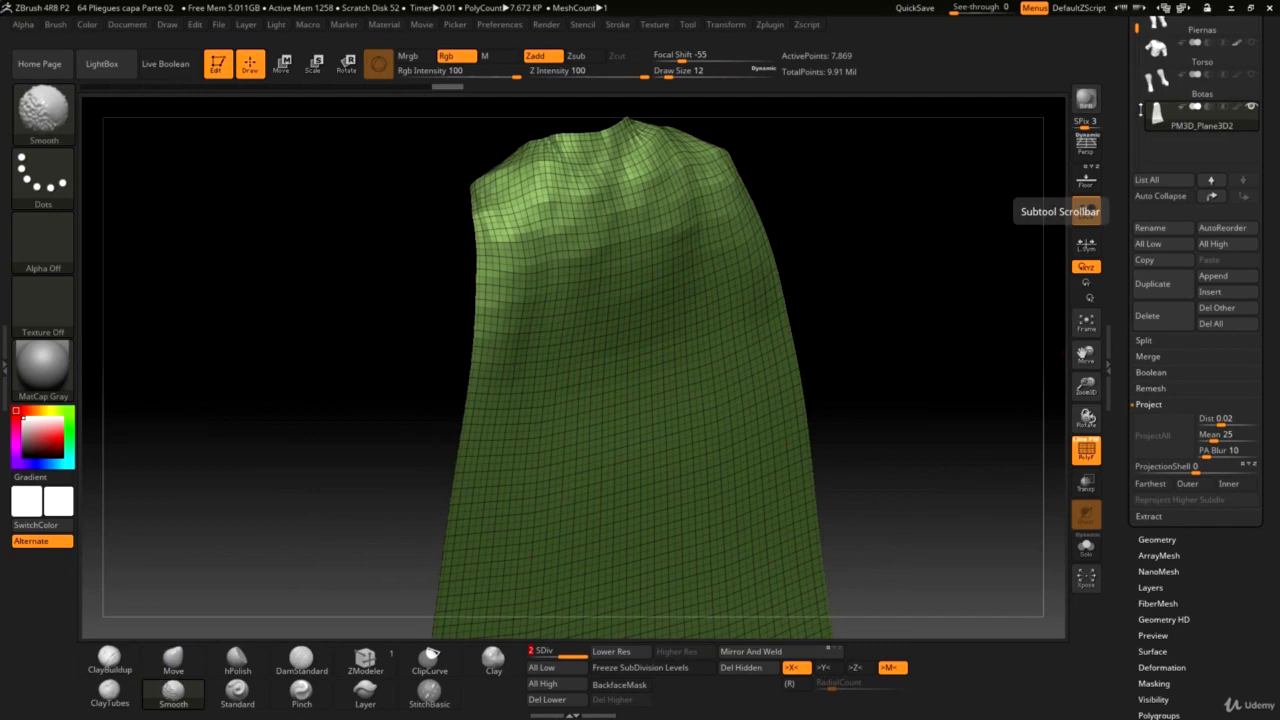
pyautogui.click(1086, 208)
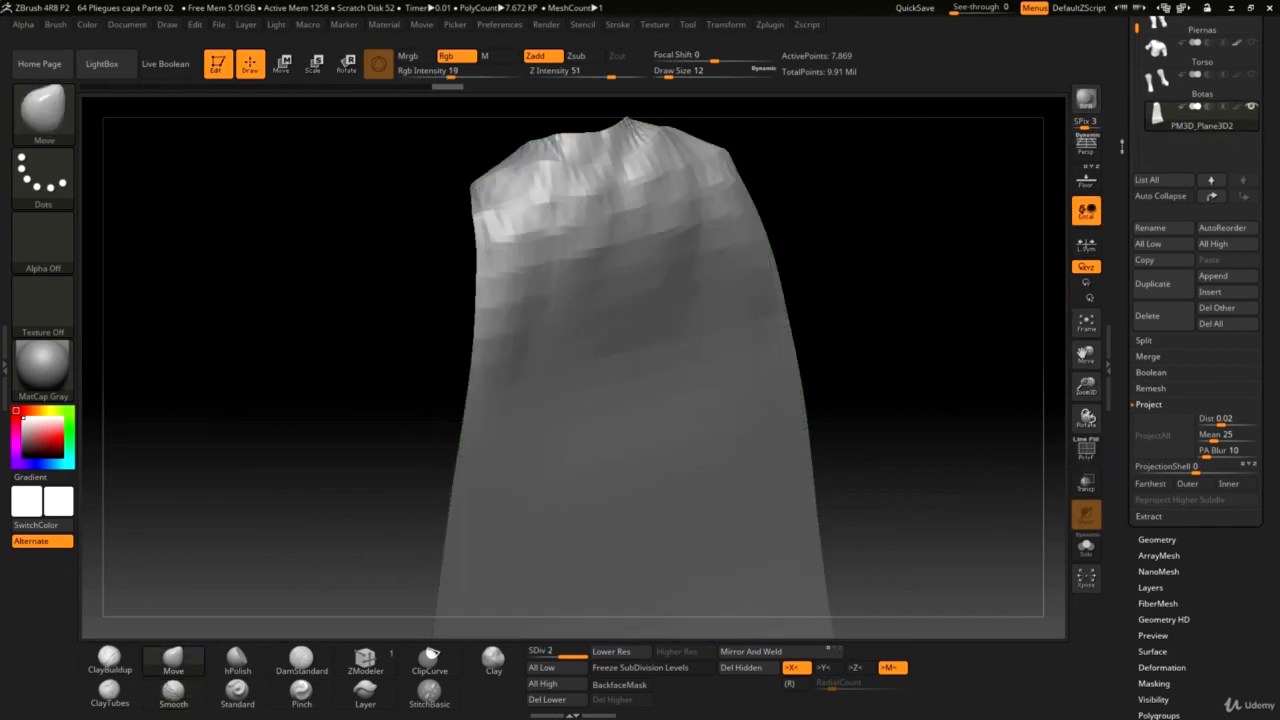
# Make the Torso, Traje completo Bat and Mascara subtools visible alongside the cape.
pyautogui.scroll(3, 1134, 203)
pyautogui.click(1250, 185)
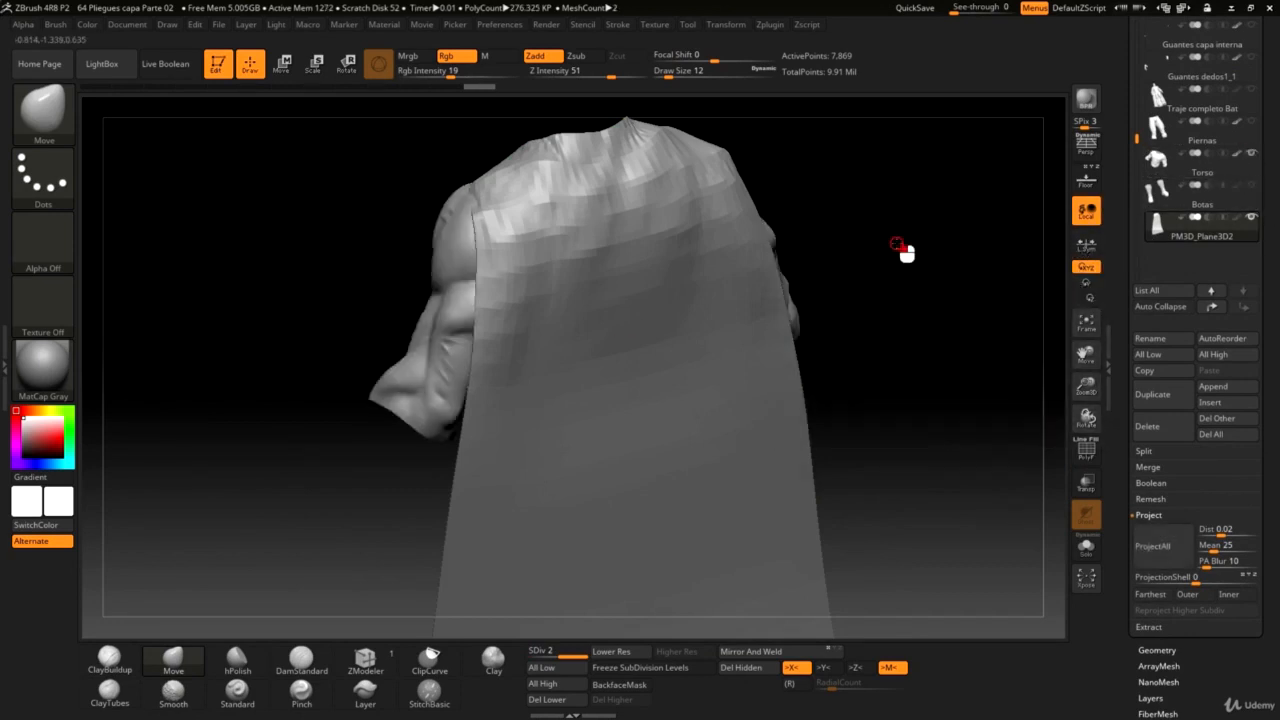
pyautogui.moveTo(897, 244); pyautogui.dragTo(926, 232)
pyautogui.moveTo(935, 333); pyautogui.dragTo(1010, 240)
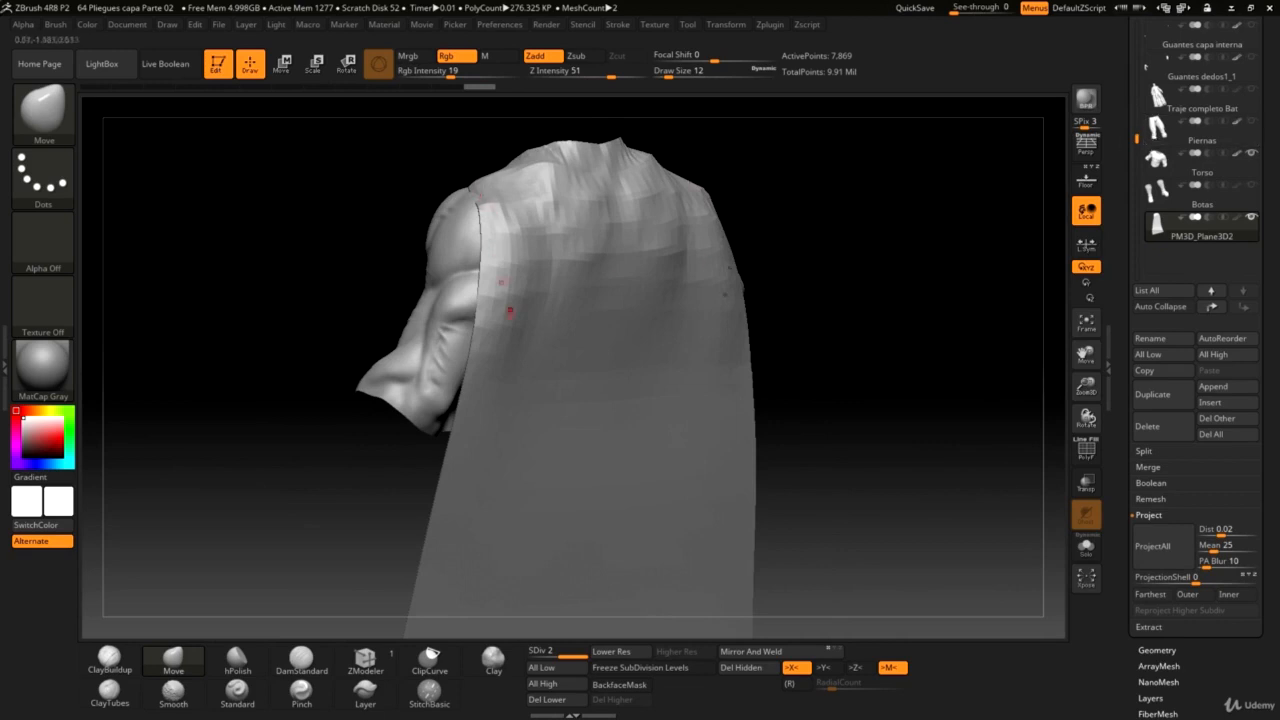
pyautogui.moveTo(1138, 140); pyautogui.dragTo(1138, 116)
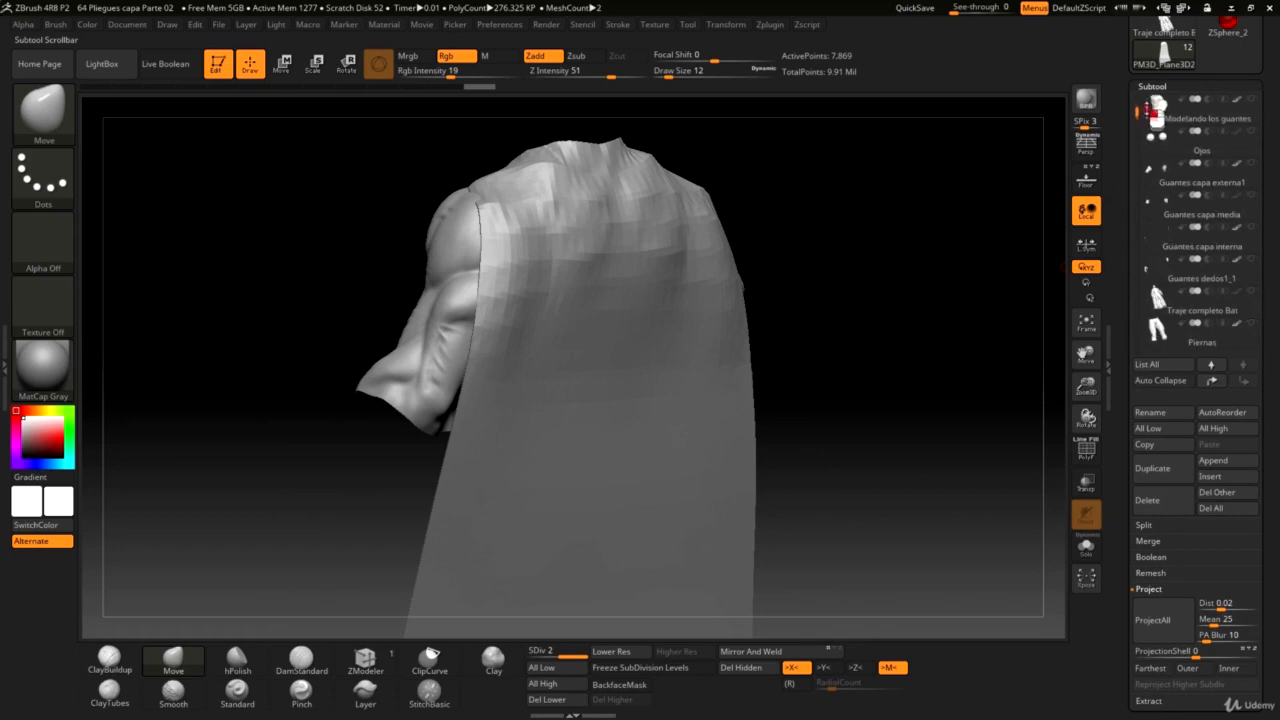
pyautogui.click(1251, 291)
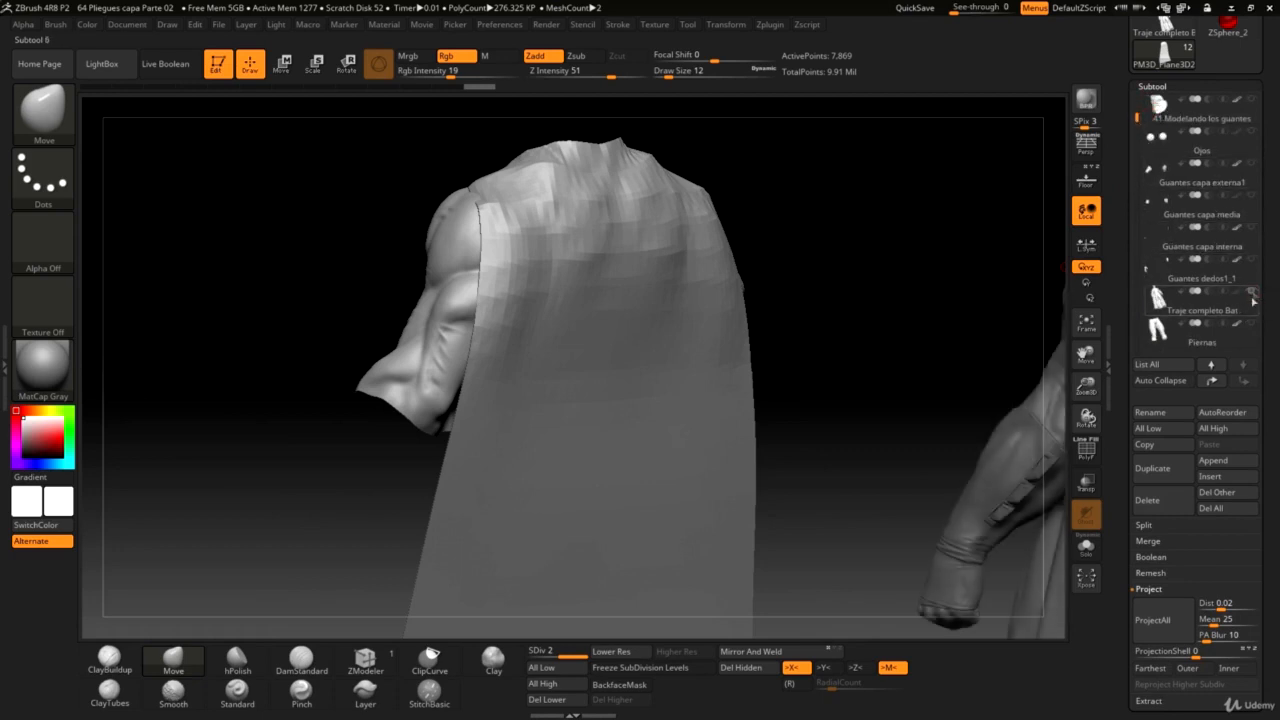
pyautogui.moveTo(932, 353); pyautogui.dragTo(1020, 330)
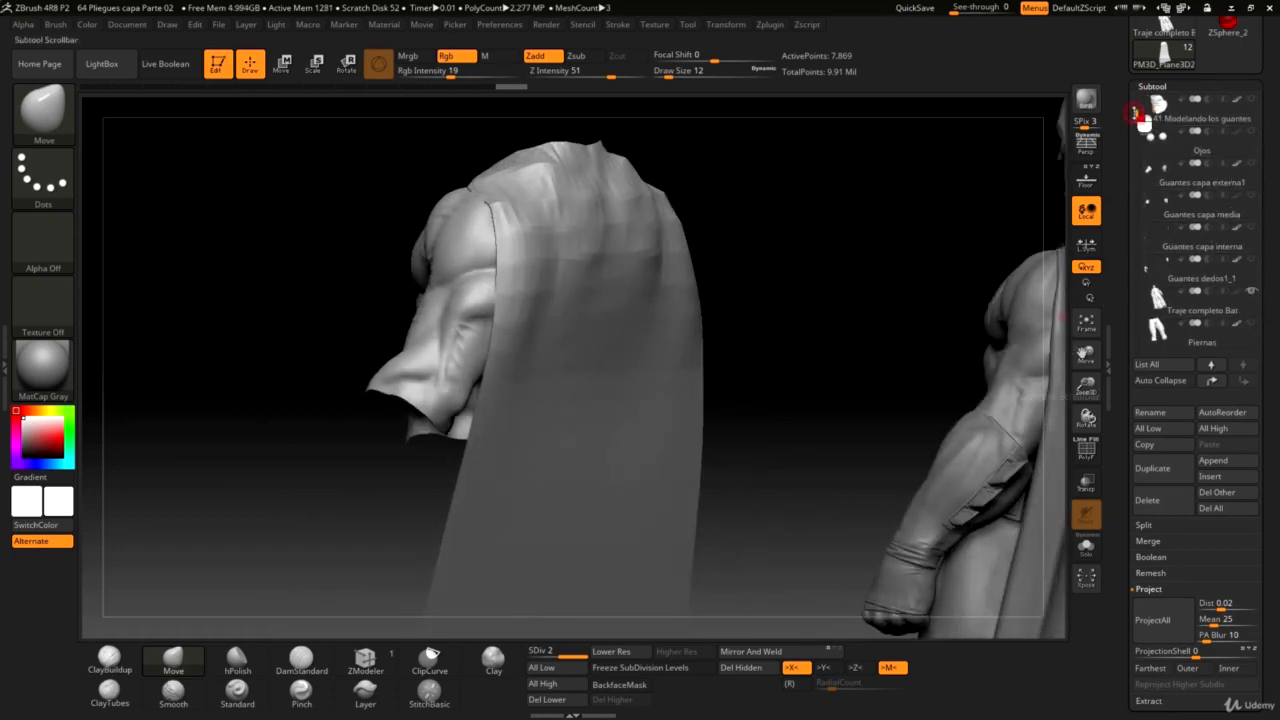
pyautogui.moveTo(1140, 110); pyautogui.dragTo(1138, 94)
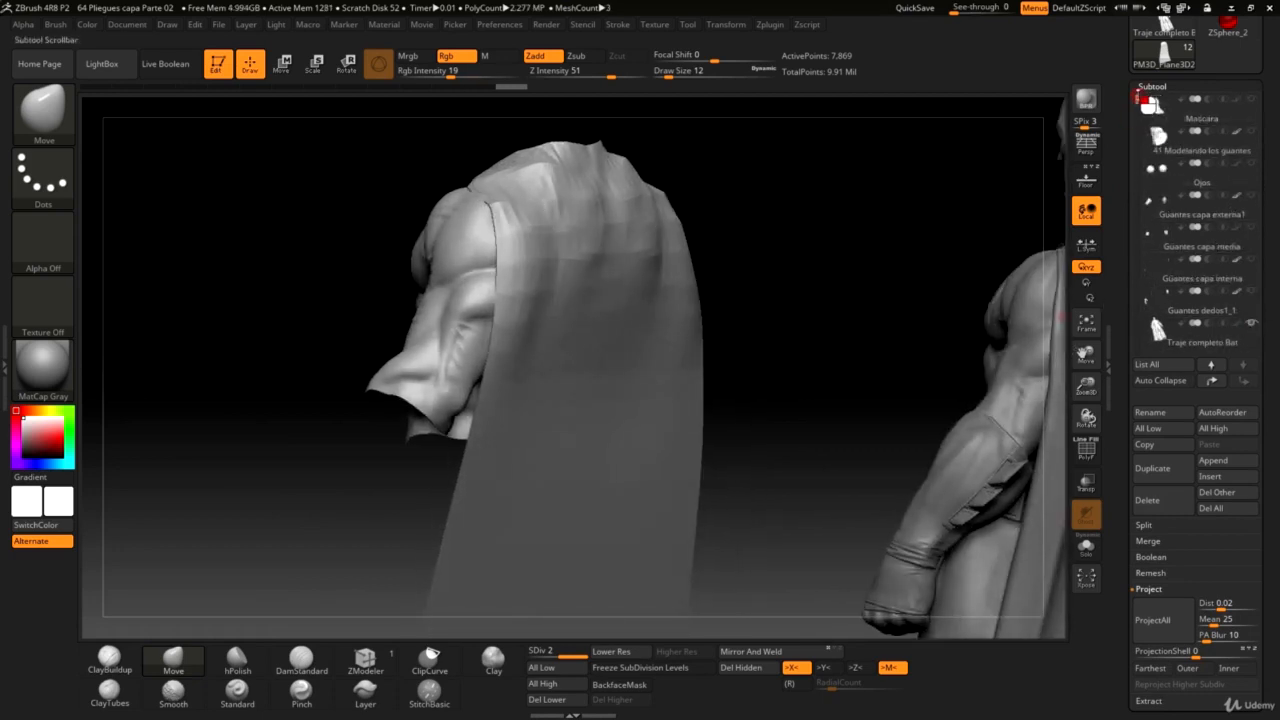
pyautogui.click(1251, 99)
# Smooth the cape's faceted surface over the upper back, shoulders and neck with a draw size of 132.
pyautogui.moveTo(938, 290); pyautogui.dragTo(599, 369)
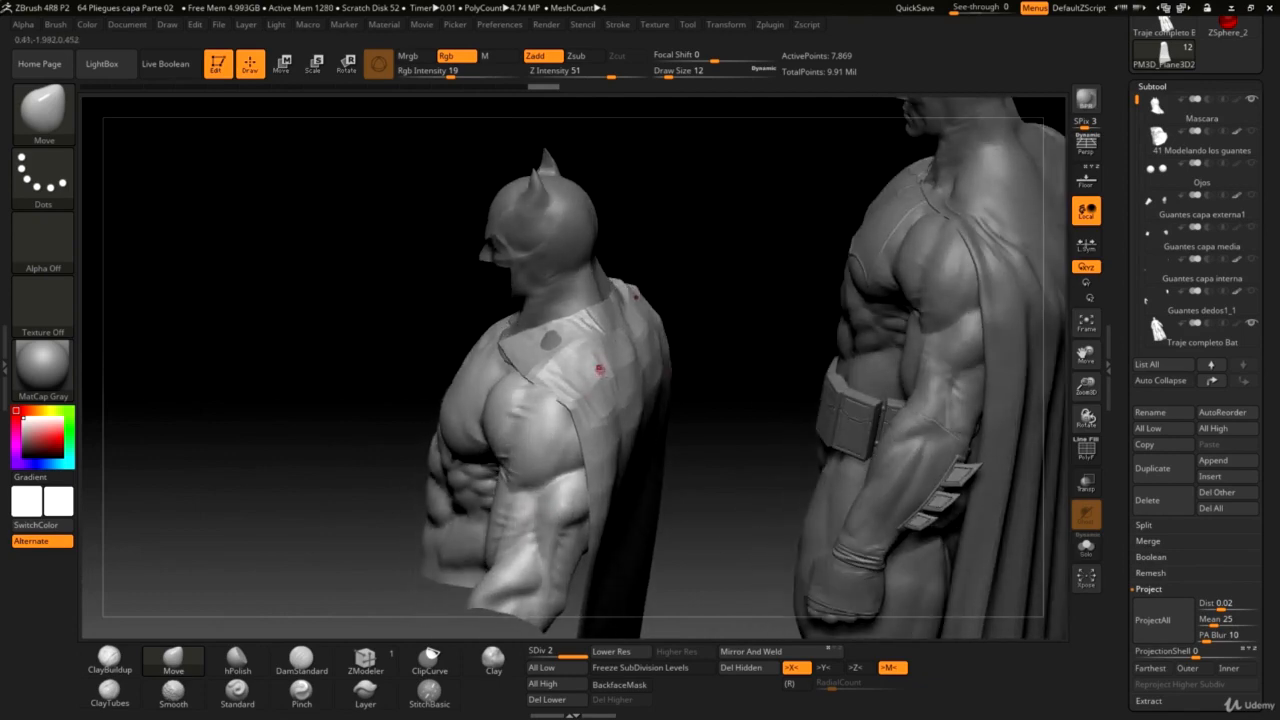
pyautogui.moveTo(729, 277); pyautogui.dragTo(697, 331)
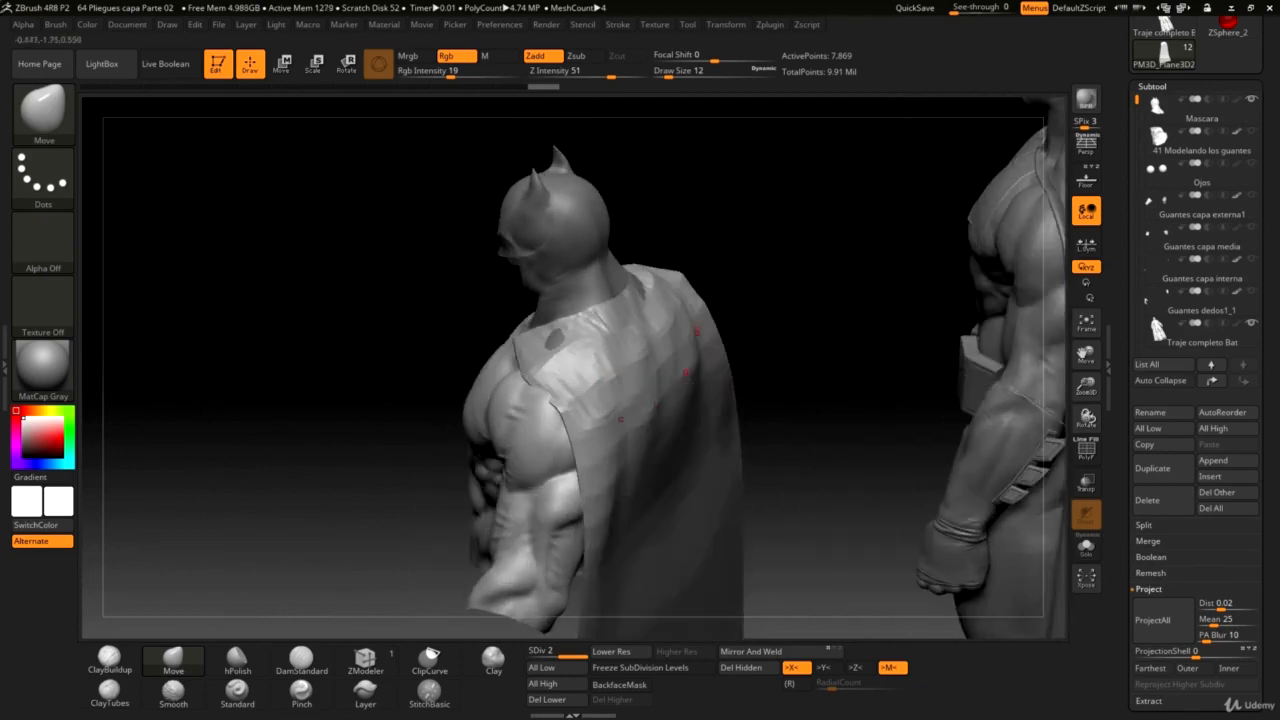
pyautogui.moveTo(858, 297); pyautogui.dragTo(507, 407)
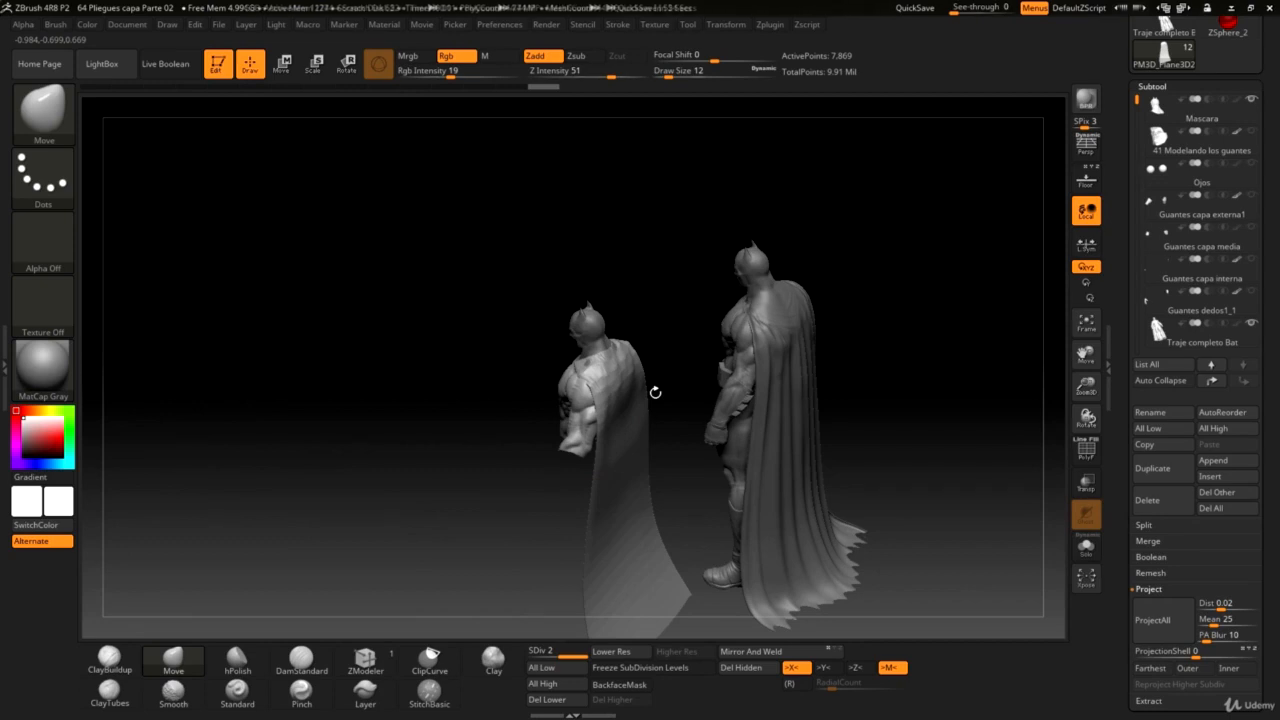
pyautogui.moveTo(892, 326); pyautogui.dragTo(986, 334)
pyautogui.moveTo(1088, 389); pyautogui.dragTo(1086, 455)
pyautogui.keyDown('alt'); pyautogui.moveTo(734, 195); pyautogui.dragTo(696, 265); pyautogui.keyUp('alt')
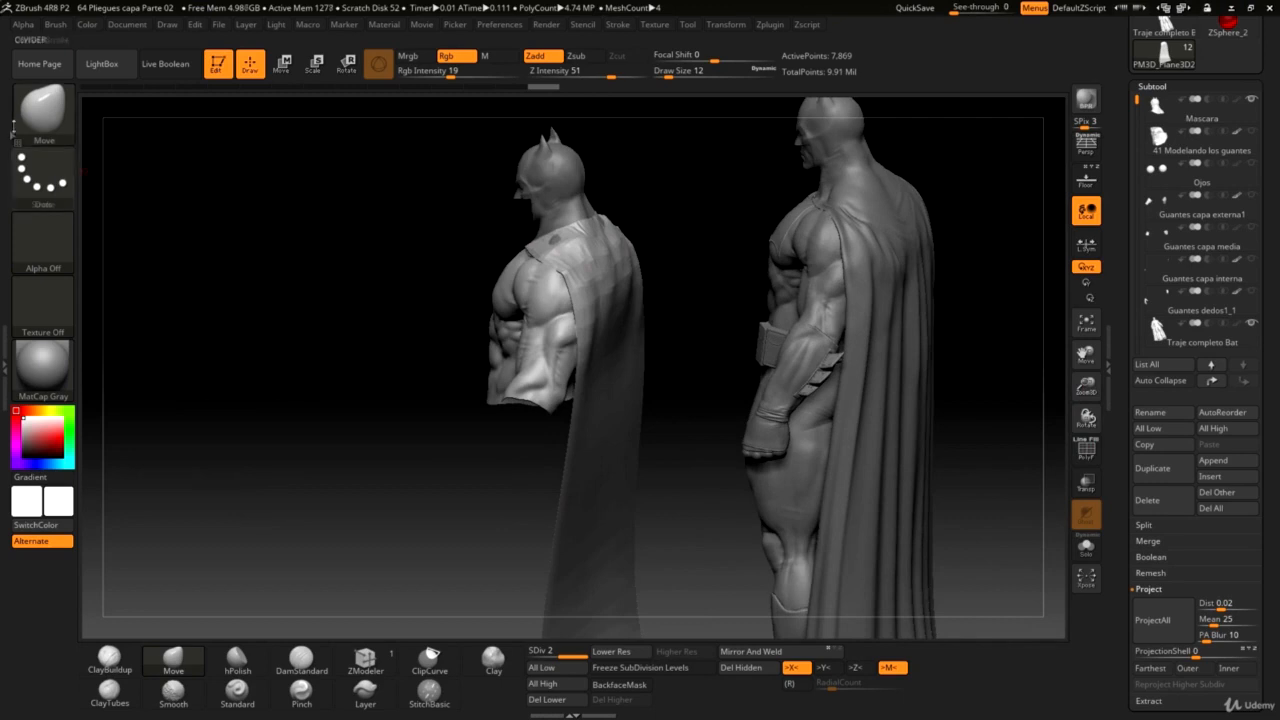
pyautogui.press('space')
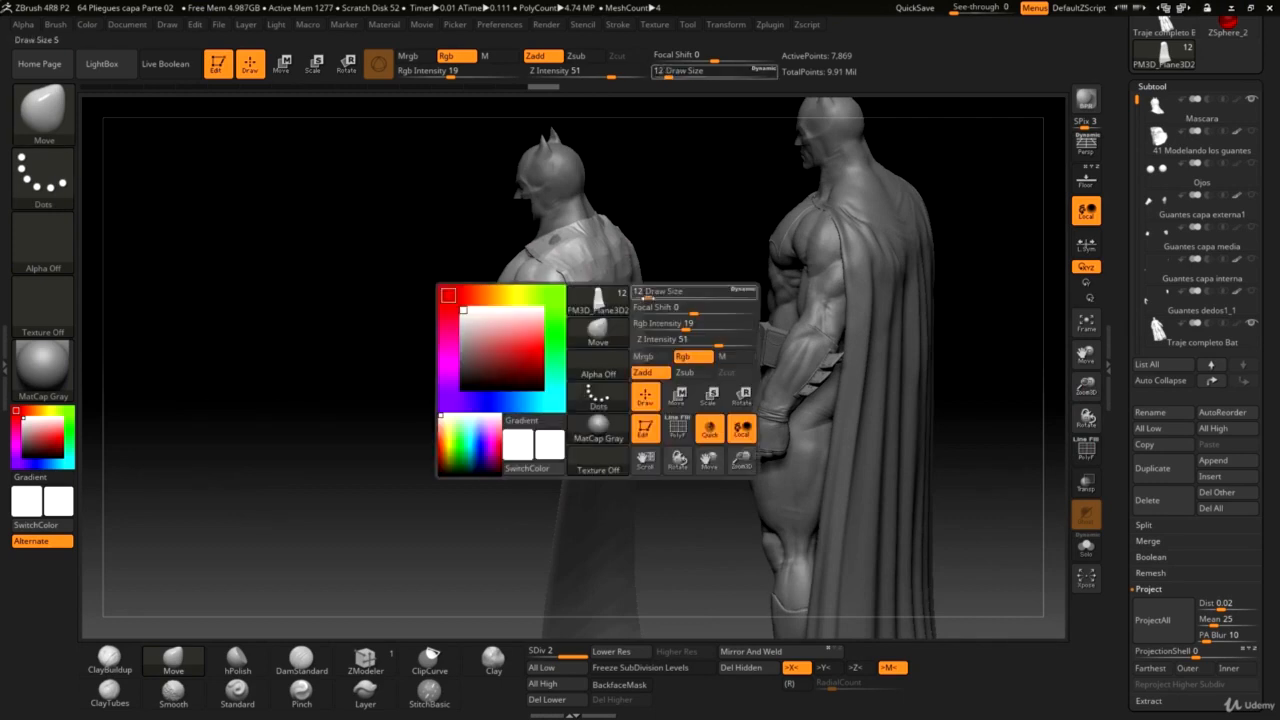
pyautogui.moveTo(677, 297); pyautogui.dragTo(679, 296)
pyautogui.moveTo(680, 237)
pyautogui.mouseDown()
pyautogui.moveTo(692, 216)
pyautogui.moveTo(548, 280)
pyautogui.moveTo(562, 300)
pyautogui.moveTo(540, 287)
pyautogui.moveTo(607, 285)
pyautogui.moveTo(571, 372)
pyautogui.moveTo(592, 398)
pyautogui.mouseUp()
pyautogui.moveTo(684, 305)
pyautogui.mouseDown()
pyautogui.moveTo(640, 330)
pyautogui.moveTo(584, 315)
pyautogui.mouseUp()
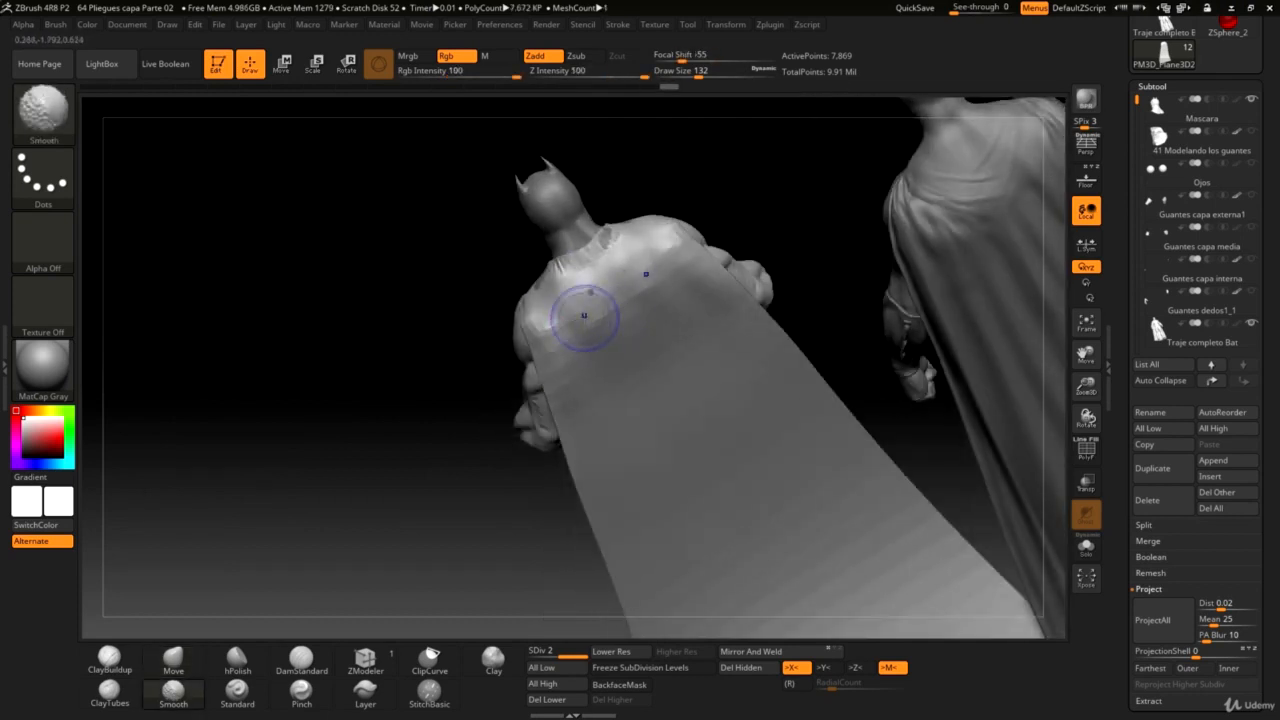
pyautogui.moveTo(746, 206); pyautogui.dragTo(625, 240)
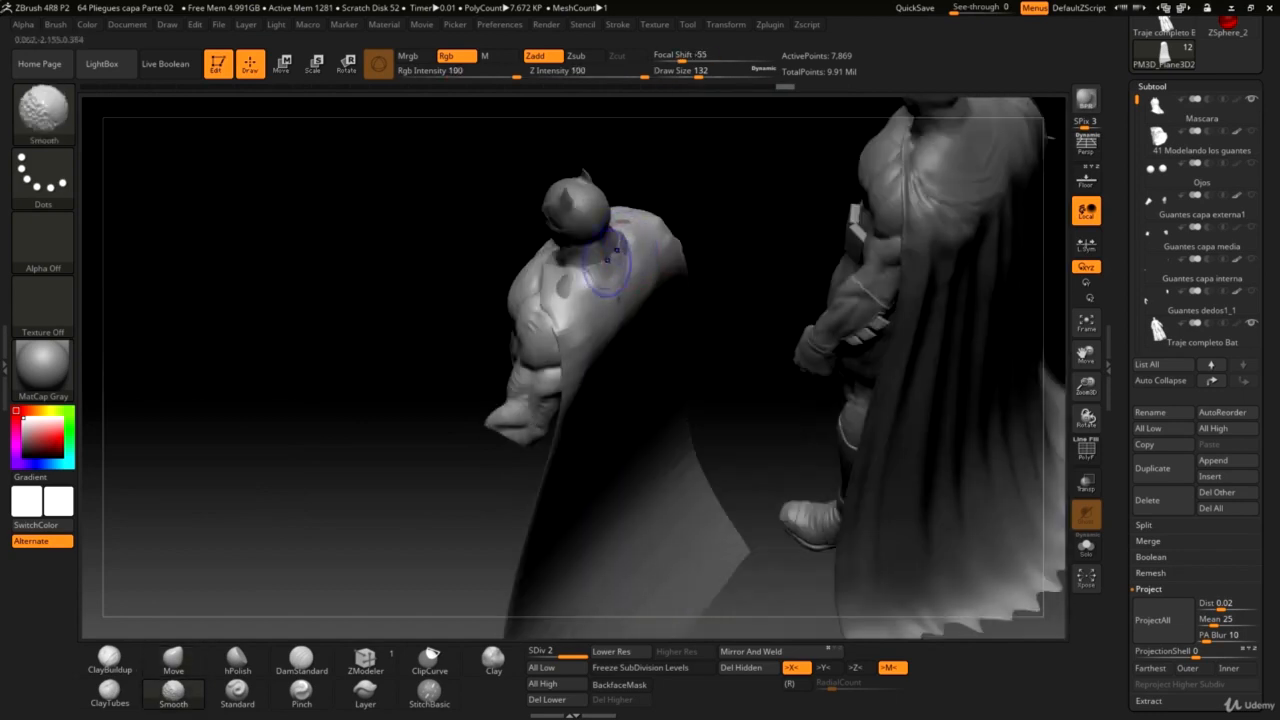
pyautogui.keyDown('shift'); pyautogui.moveTo(555, 268); pyautogui.dragTo(557, 303); pyautogui.keyUp('shift')
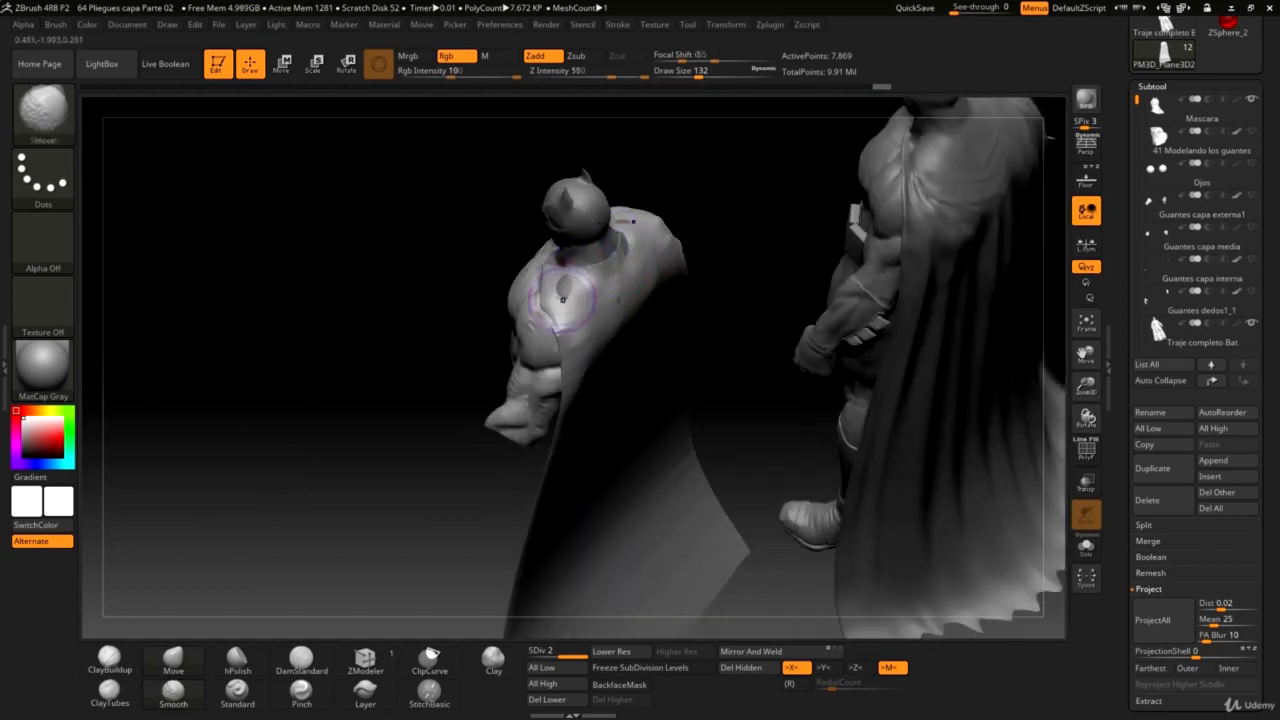
pyautogui.click(237, 690)
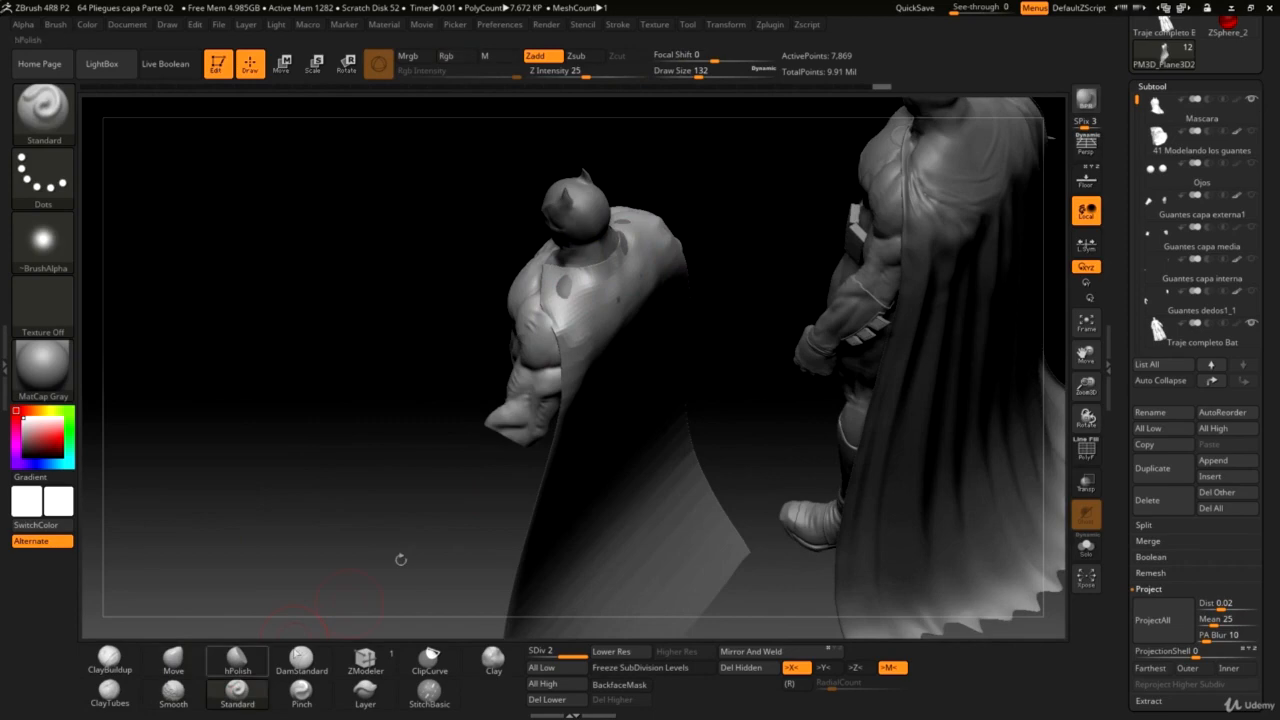
pyautogui.press('space')
pyautogui.moveTo(555, 283); pyautogui.dragTo(557, 283)
pyautogui.moveTo(757, 220)
pyautogui.mouseDown()
pyautogui.moveTo(774, 194)
pyautogui.moveTo(667, 314)
pyautogui.mouseUp()
pyautogui.moveTo(1090, 385); pyautogui.dragTo(650, 400)
pyautogui.moveTo(700, 250)
pyautogui.mouseDown()
pyautogui.moveTo(717, 240)
pyautogui.moveTo(571, 314)
pyautogui.mouseUp()
pyautogui.press('space')
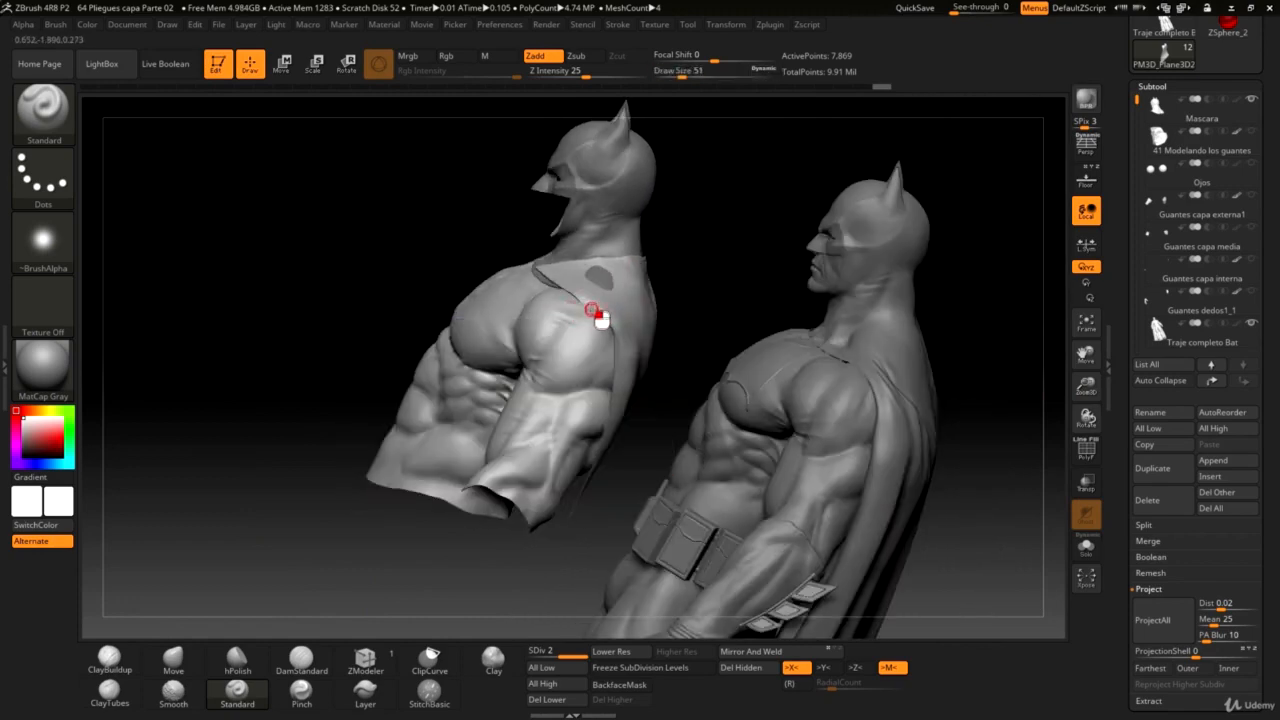
pyautogui.moveTo(717, 258); pyautogui.dragTo(622, 297)
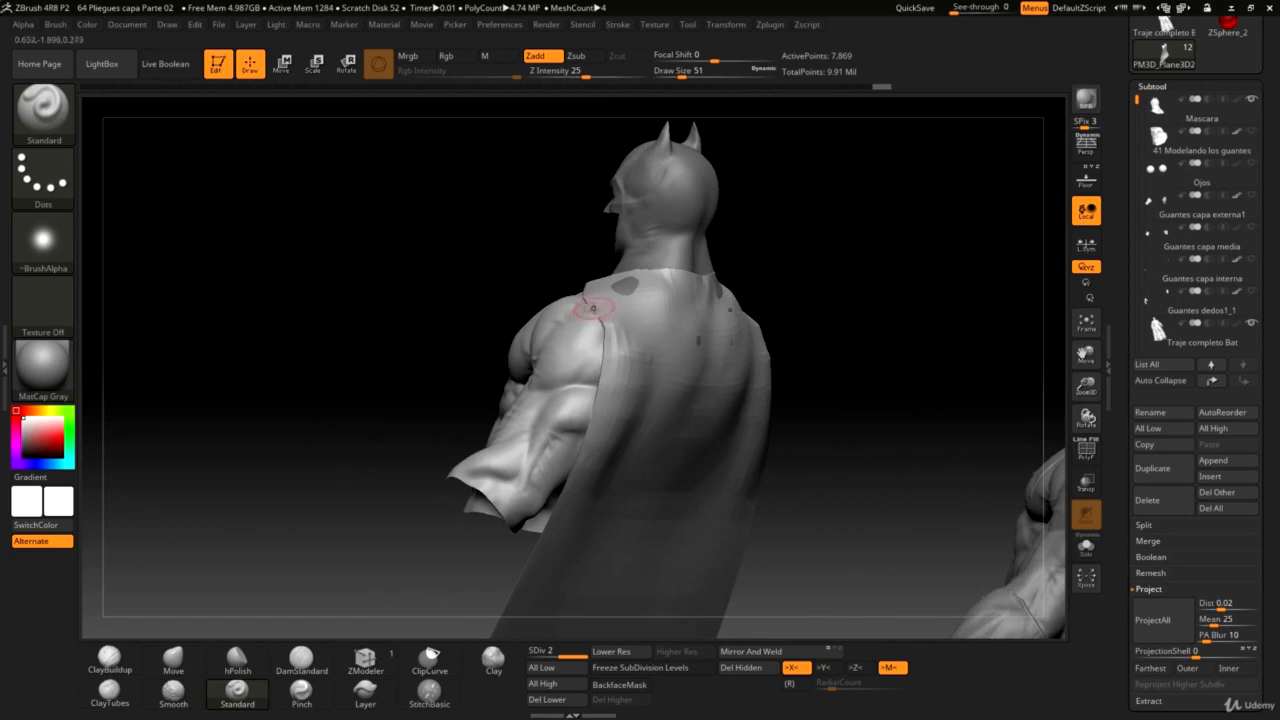
# Reshape the cape around the neck and upper back with the Move brush at draw size 80 so it covers the body underneath.
pyautogui.click(173, 660)
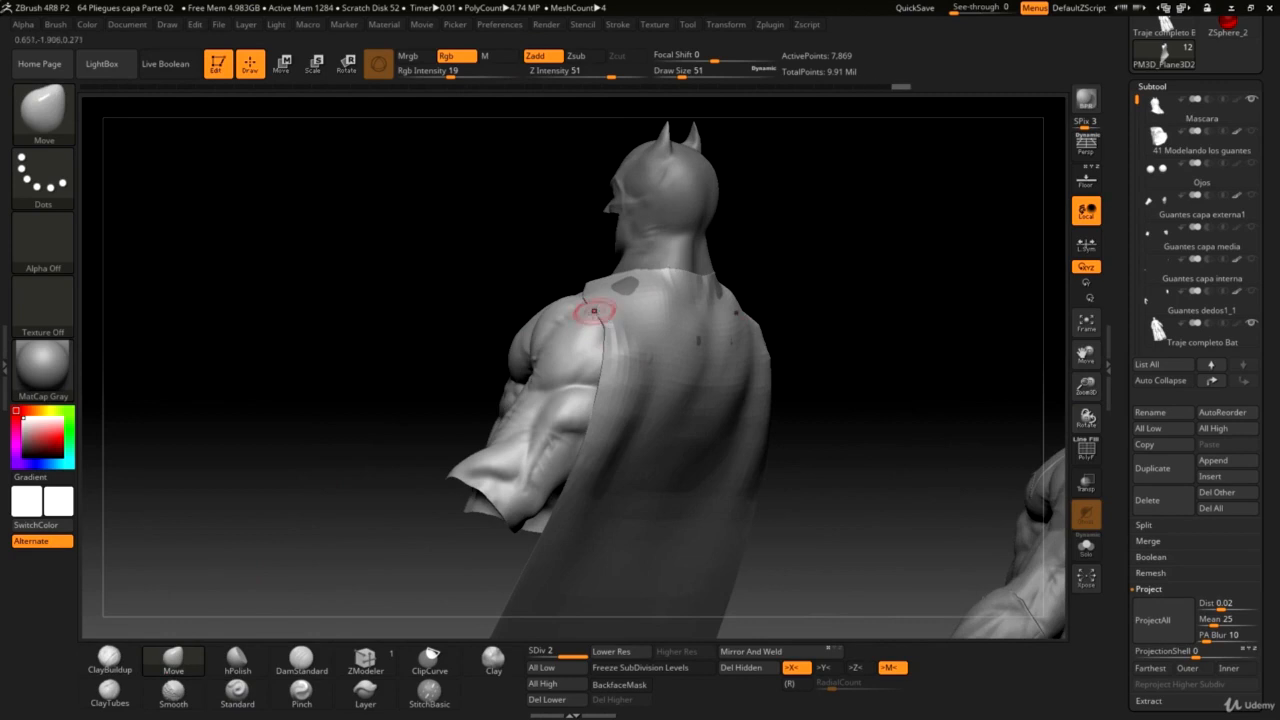
pyautogui.moveTo(768, 280); pyautogui.dragTo(895, 300)
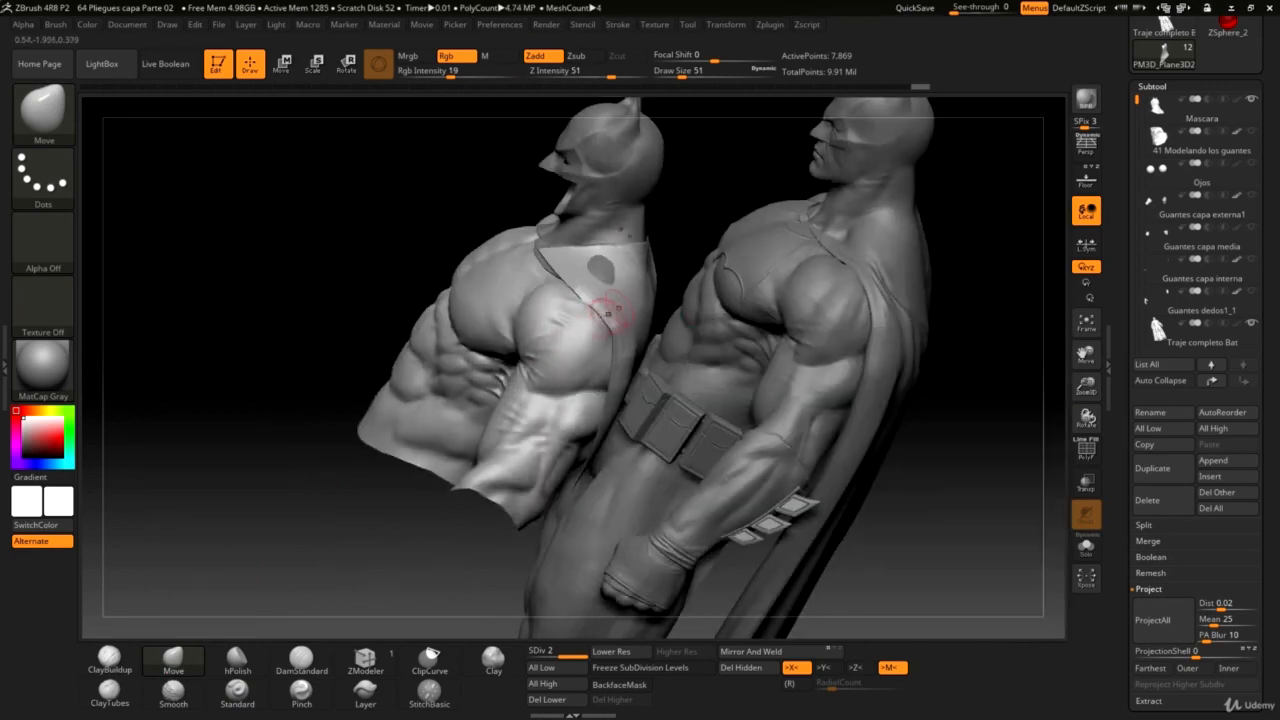
pyautogui.press('space')
pyautogui.moveTo(602, 272); pyautogui.dragTo(709, 240)
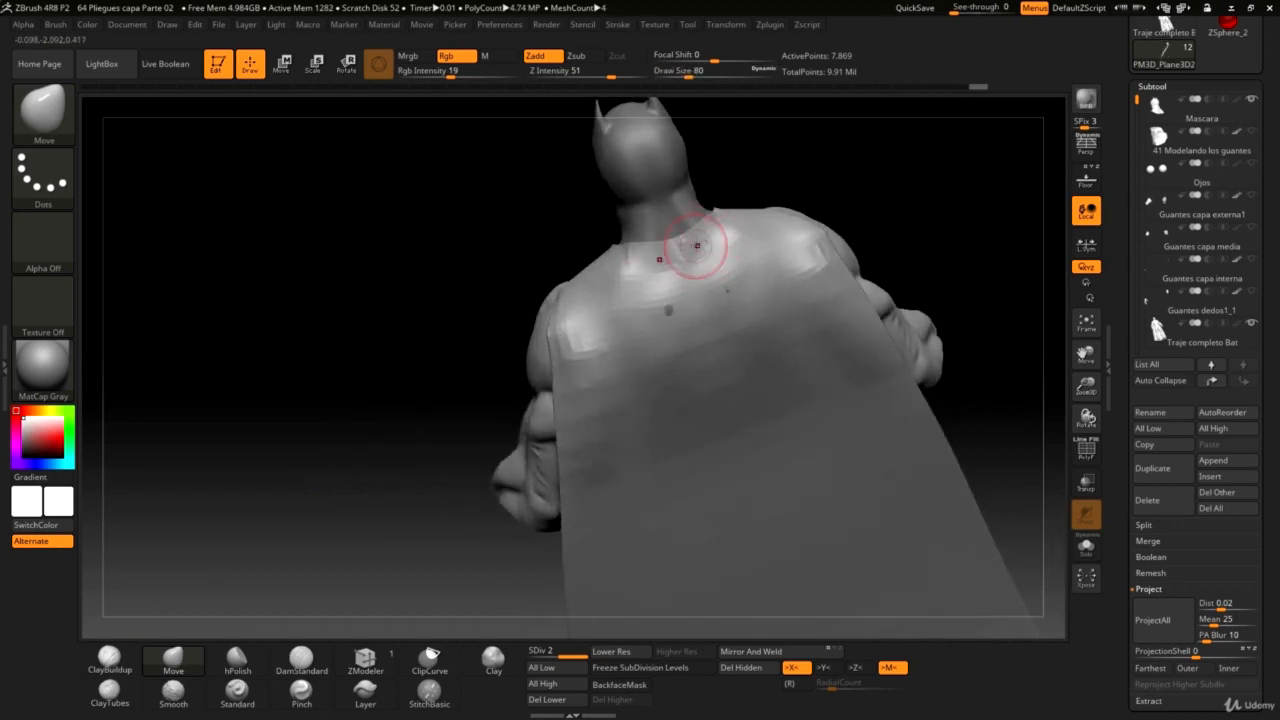
pyautogui.moveTo(625, 253); pyautogui.dragTo(632, 259)
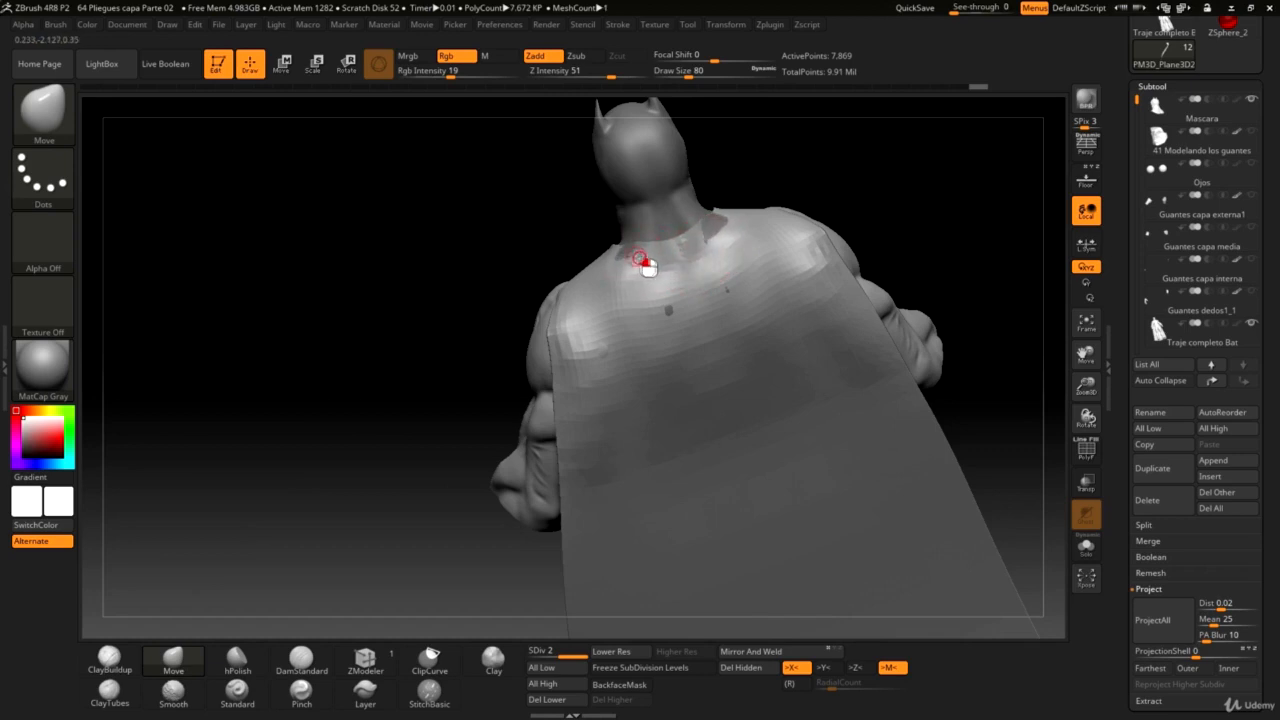
pyautogui.moveTo(657, 309); pyautogui.dragTo(669, 311)
pyautogui.moveTo(511, 259)
pyautogui.mouseDown()
pyautogui.moveTo(533, 318)
pyautogui.moveTo(601, 351)
pyautogui.moveTo(966, 294)
pyautogui.mouseUp()
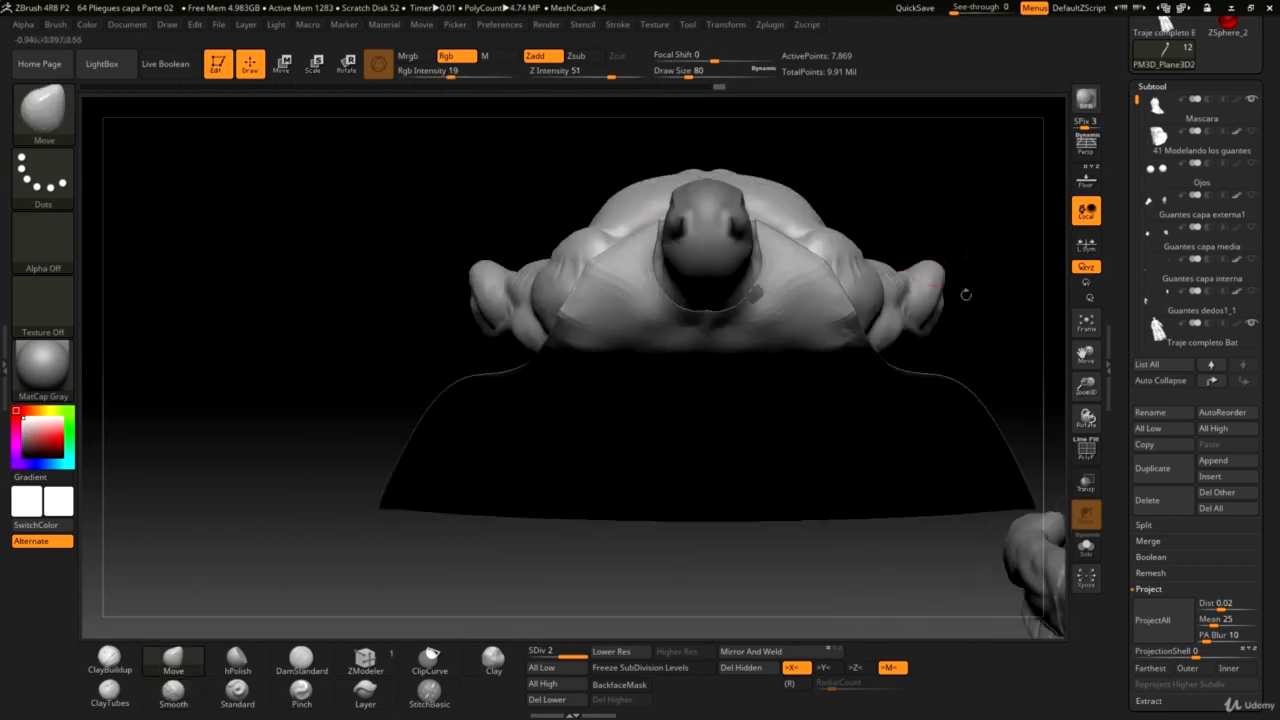
pyautogui.moveTo(933, 196)
pyautogui.mouseDown()
pyautogui.moveTo(937, 329)
pyautogui.moveTo(876, 280)
pyautogui.moveTo(765, 278)
pyautogui.mouseUp()
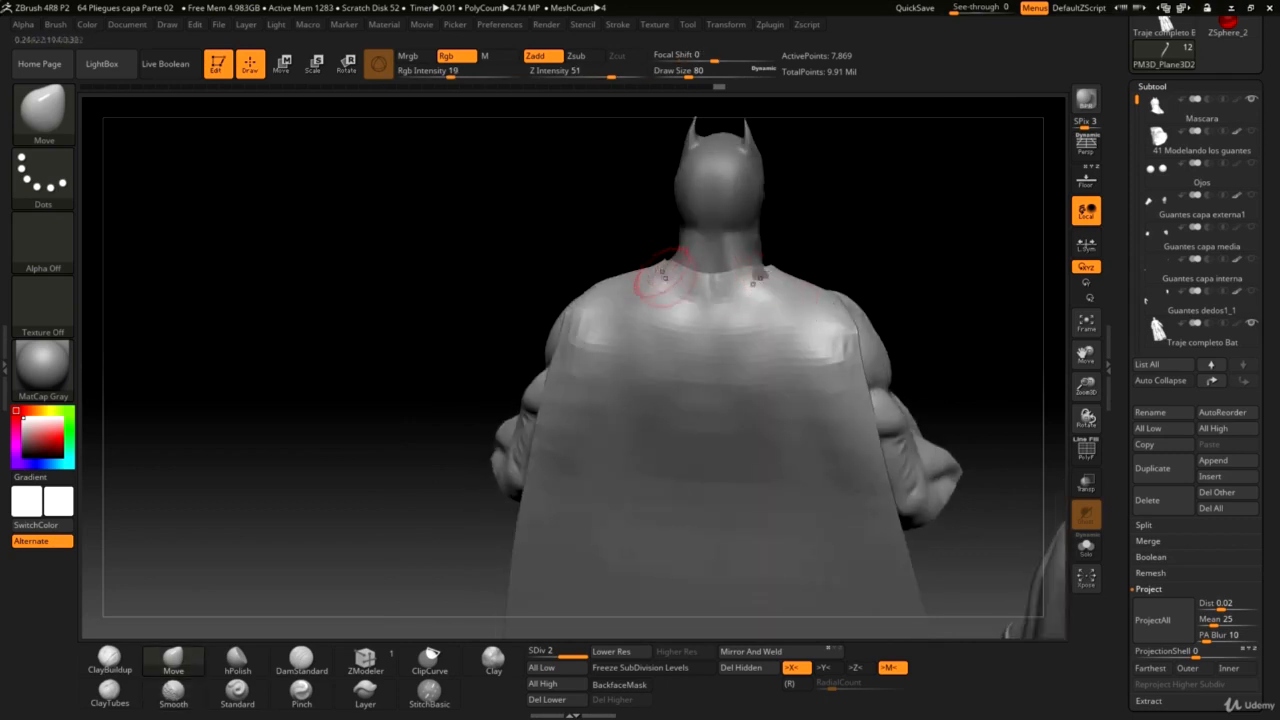
pyautogui.moveTo(843, 234); pyautogui.dragTo(857, 246)
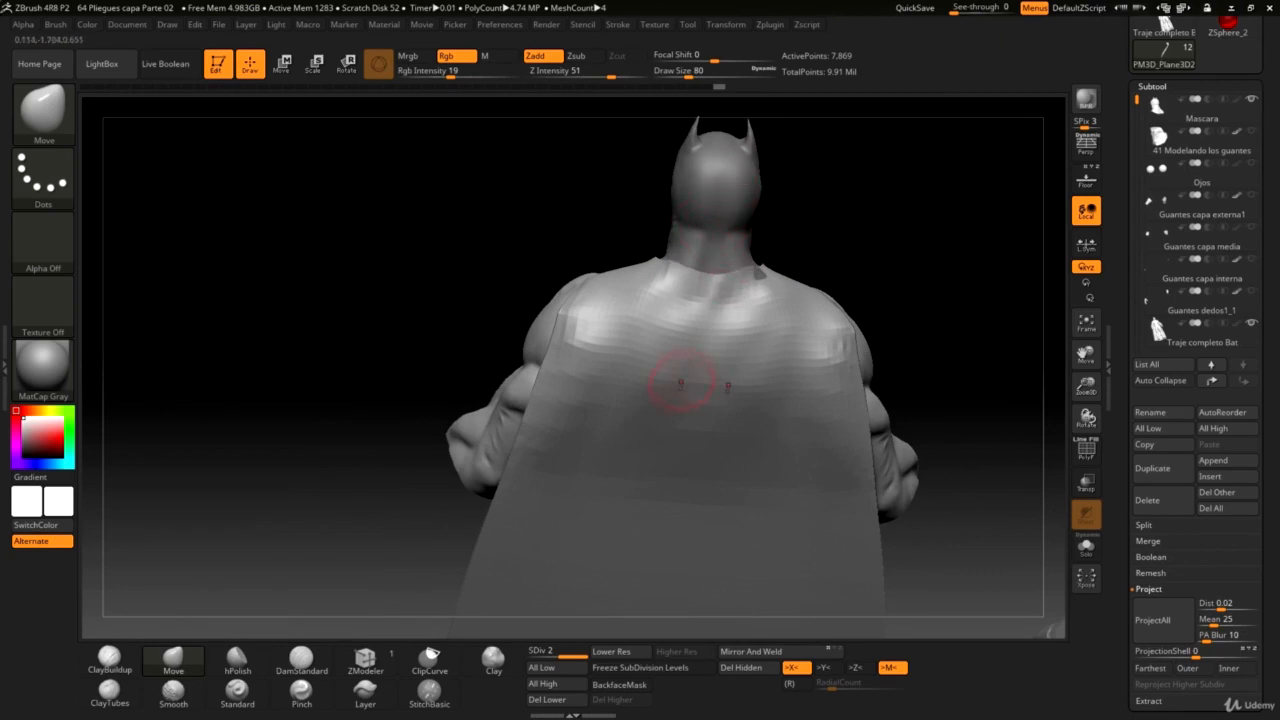
pyautogui.moveTo(950, 343); pyautogui.dragTo(975, 270)
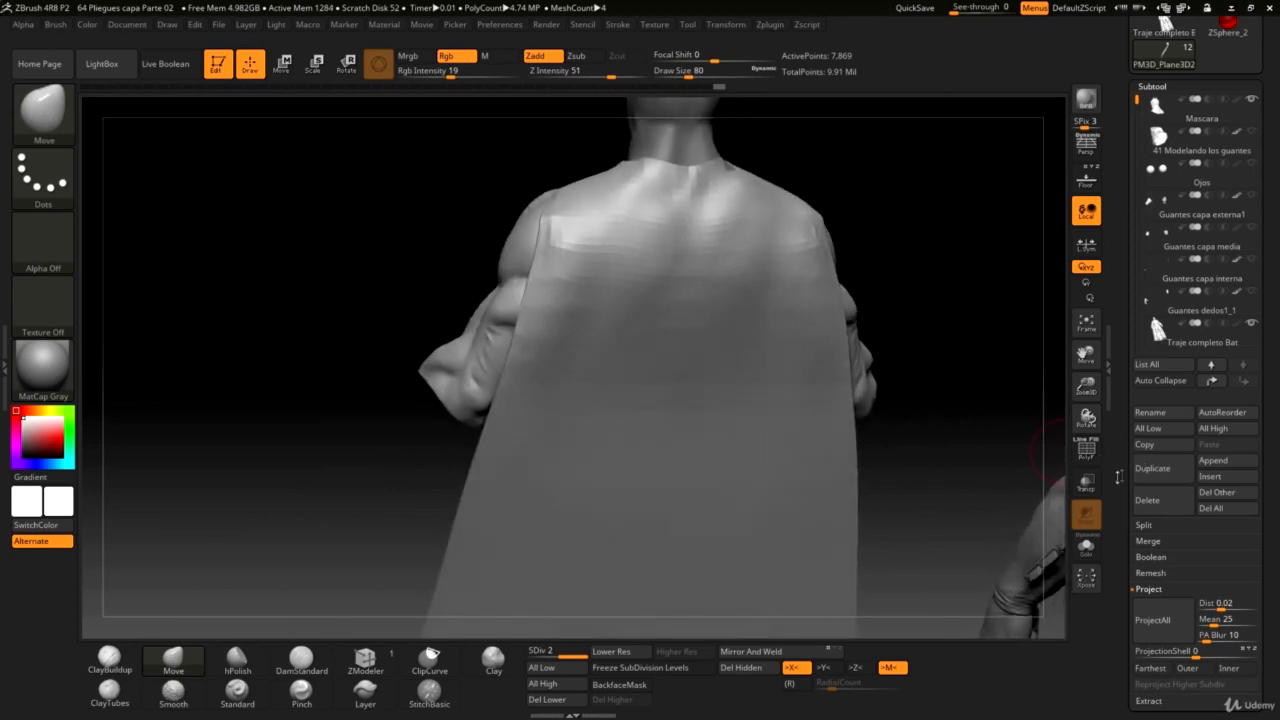
# Try to mirror and weld the cape mesh through the Modify Topology options of its geometry.
pyautogui.scroll(-5, 1137, 400)
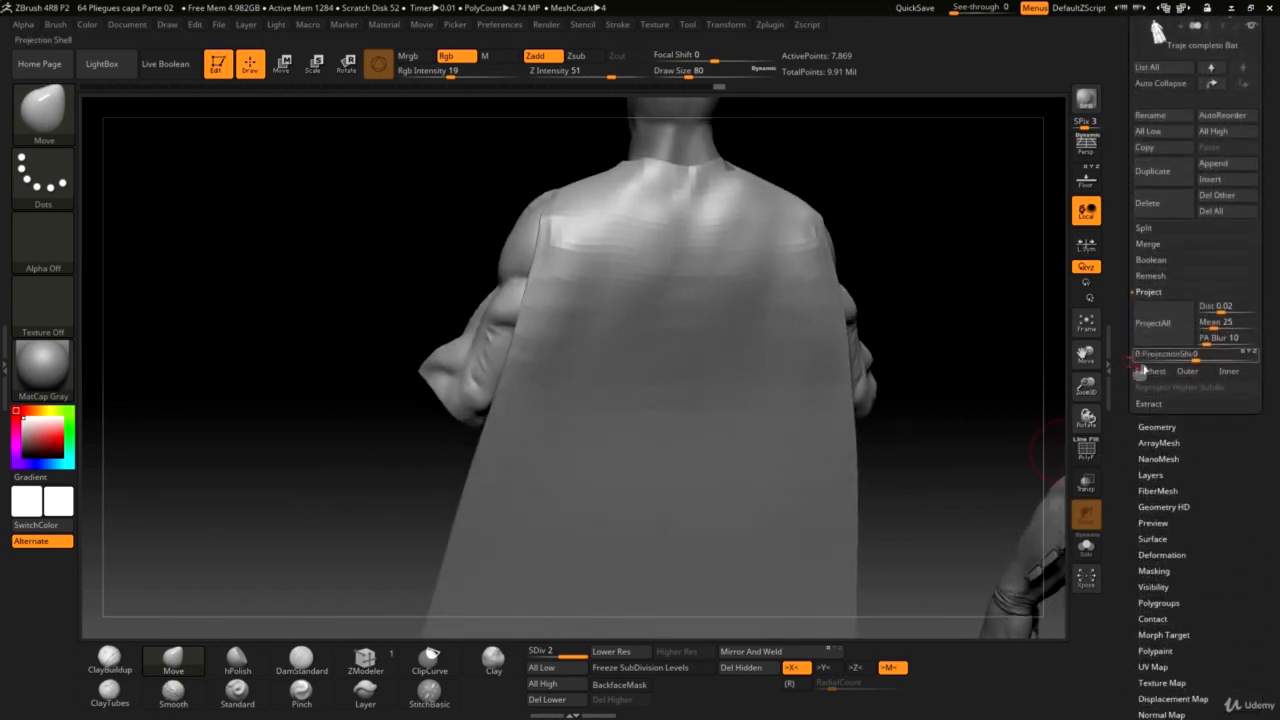
pyautogui.click(1158, 429)
pyautogui.moveTo(1124, 454); pyautogui.dragTo(1120, 525)
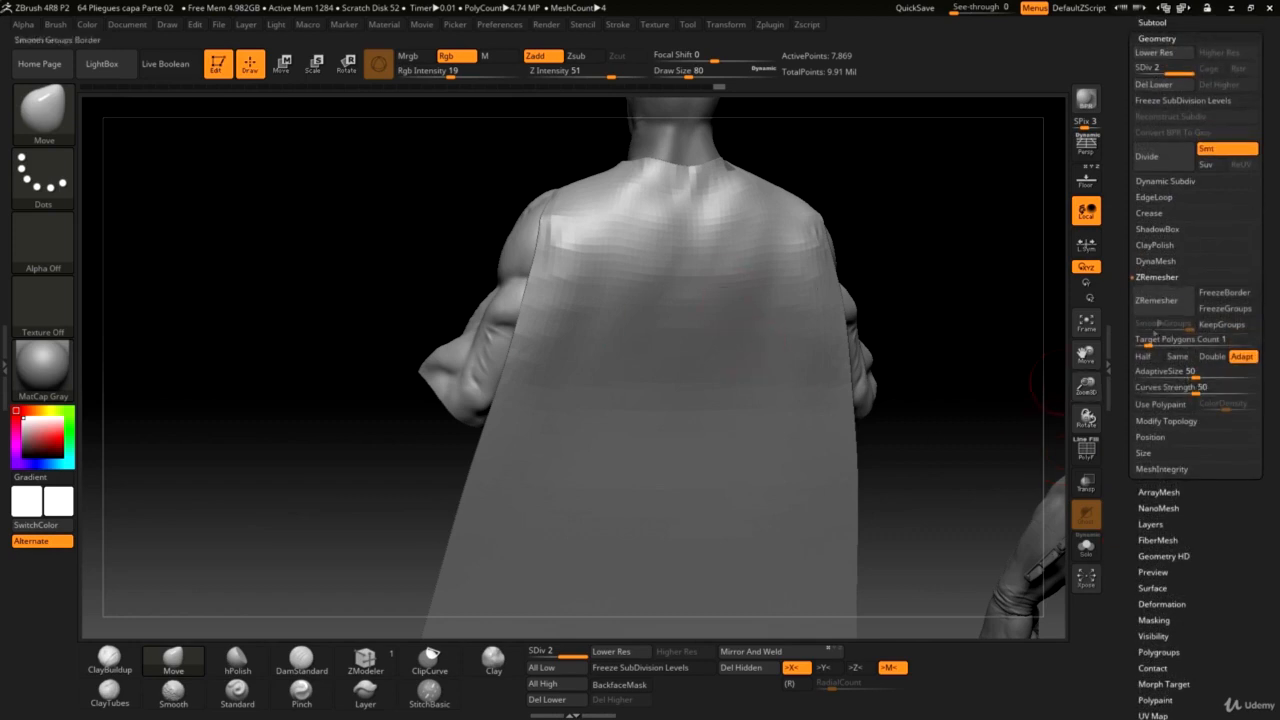
pyautogui.click(1168, 422)
pyautogui.scroll(-2, 1134, 382)
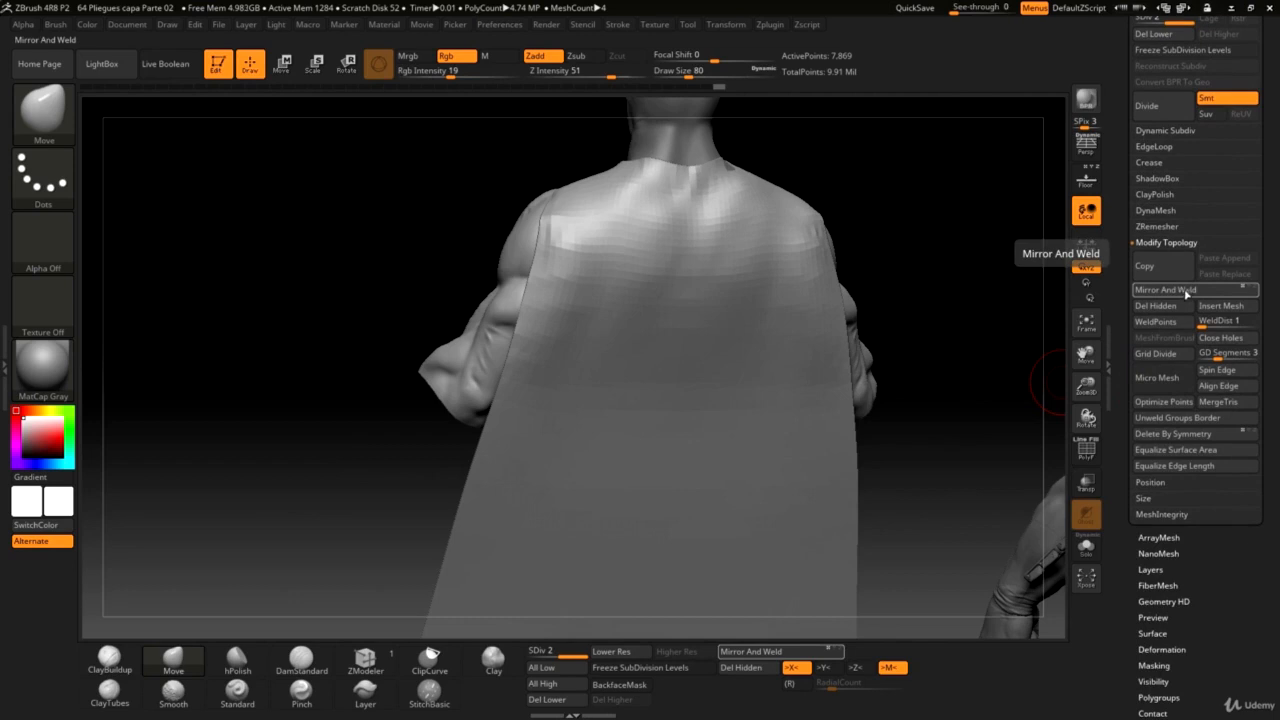
pyautogui.click(1186, 292)
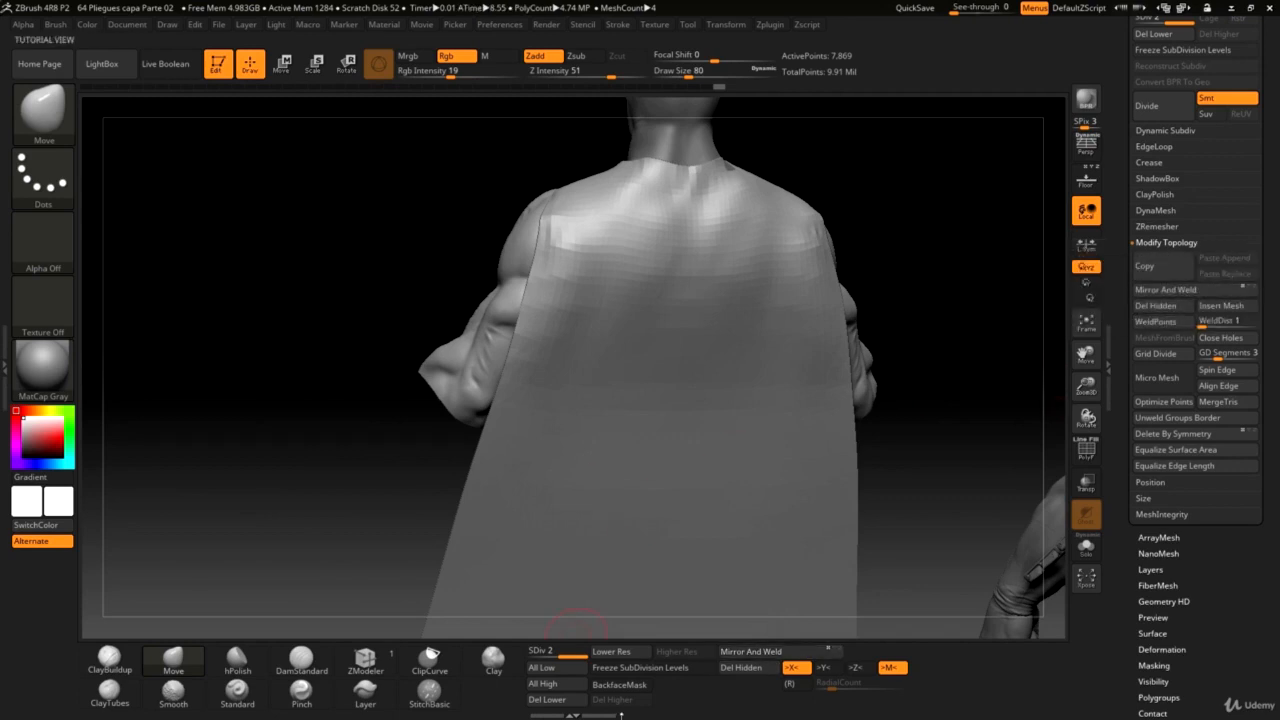
# Delete the cape's lower subdivision levels and apply Mirror And Weld along X to make the mesh symmetrical.
pyautogui.moveTo(946, 457); pyautogui.dragTo(969, 486)
pyautogui.moveTo(968, 490); pyautogui.dragTo(960, 487)
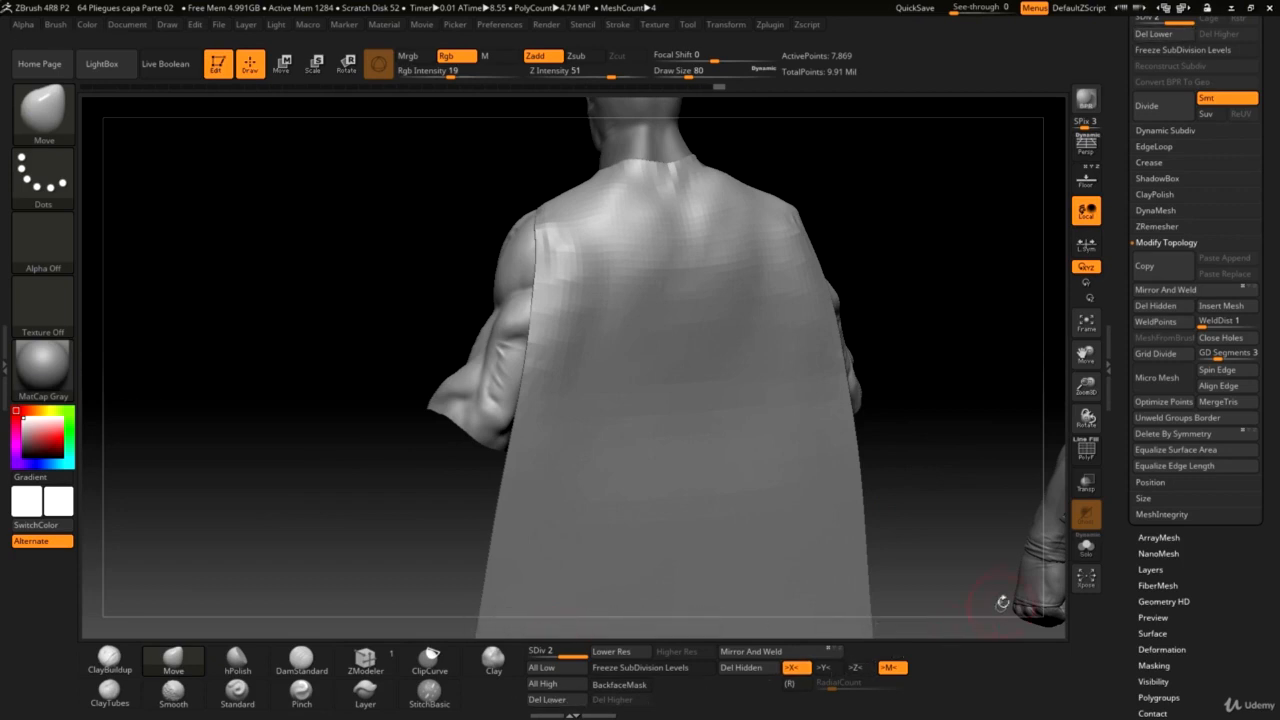
pyautogui.moveTo(1129, 401); pyautogui.dragTo(1131, 496)
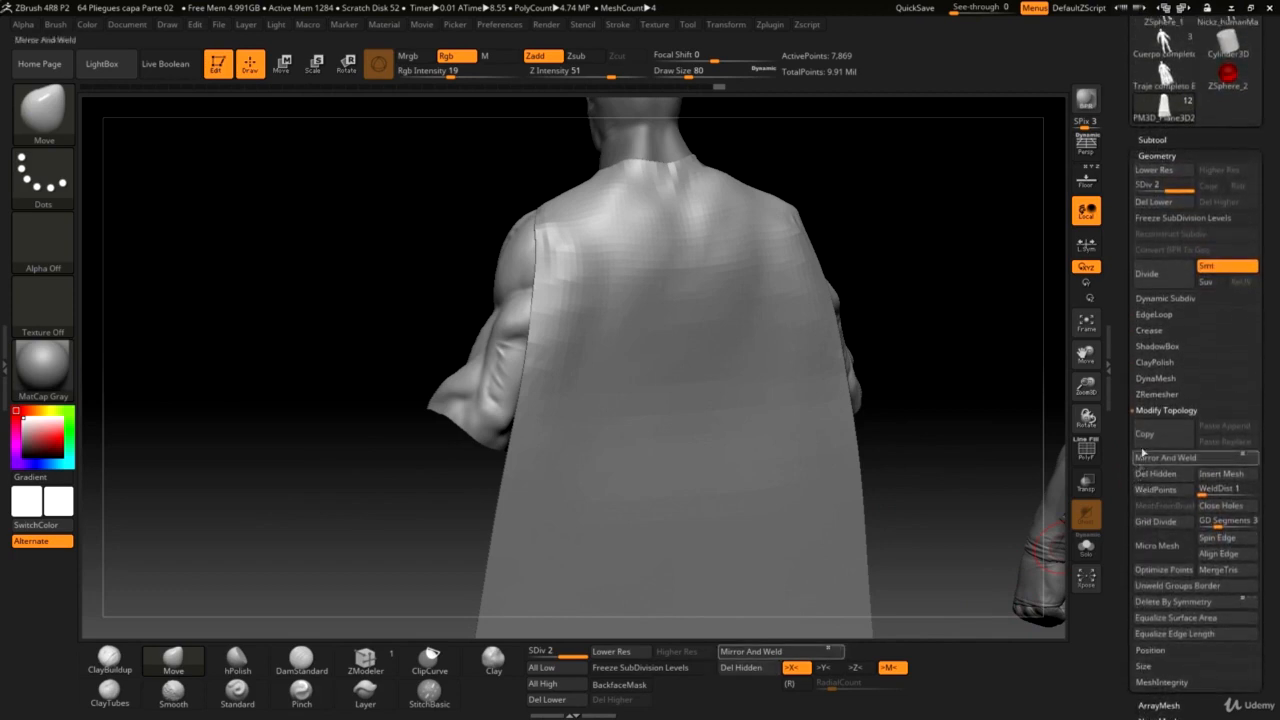
pyautogui.click(1166, 203)
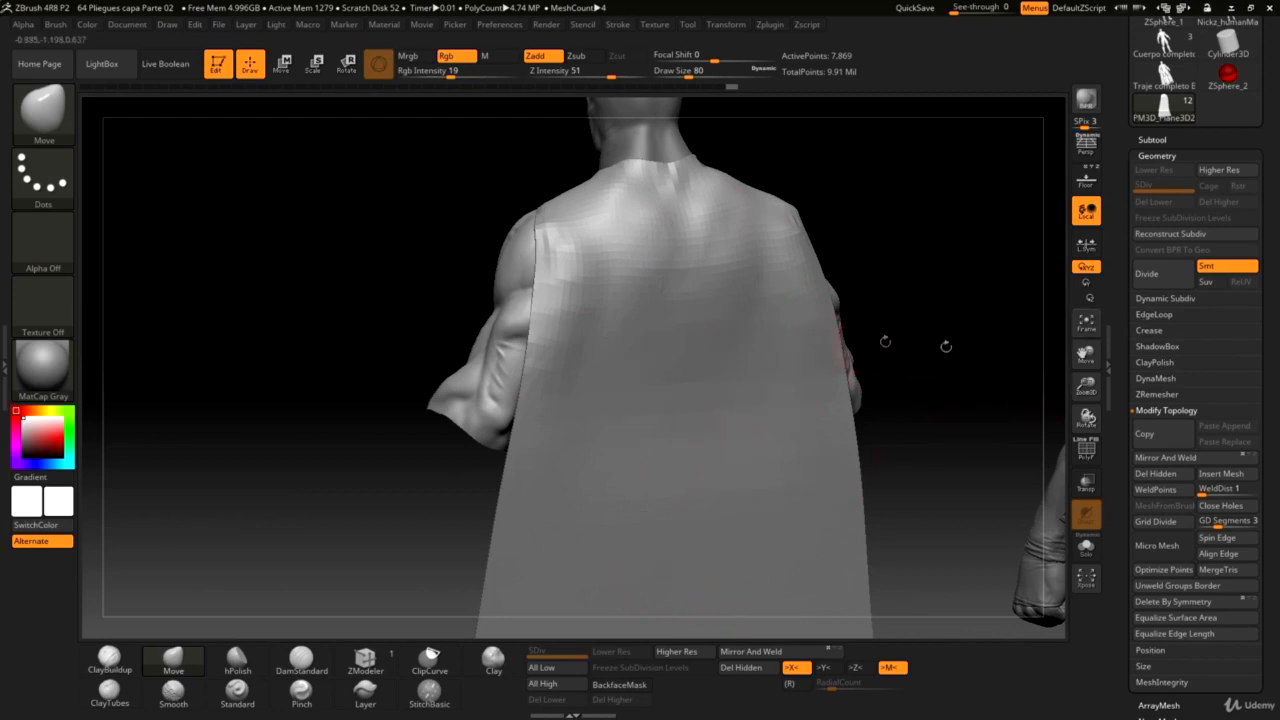
pyautogui.scroll(-5, 1131, 357)
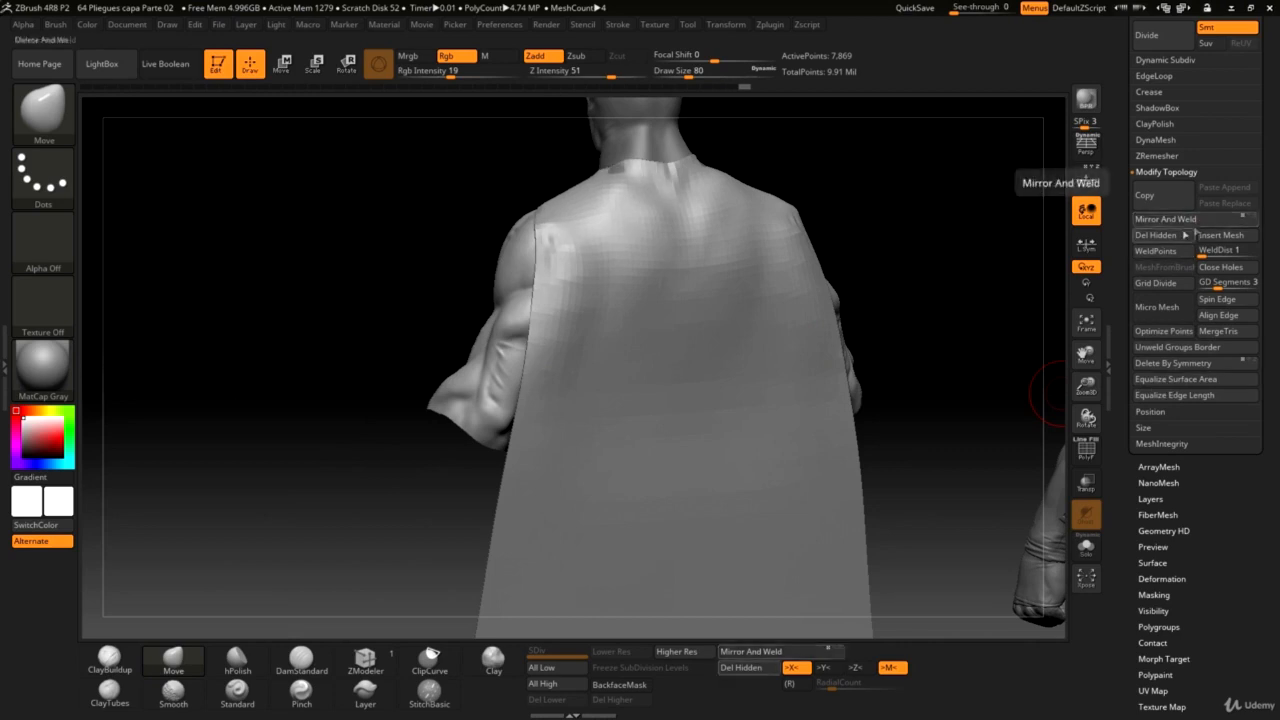
pyautogui.moveTo(931, 271); pyautogui.dragTo(910, 328)
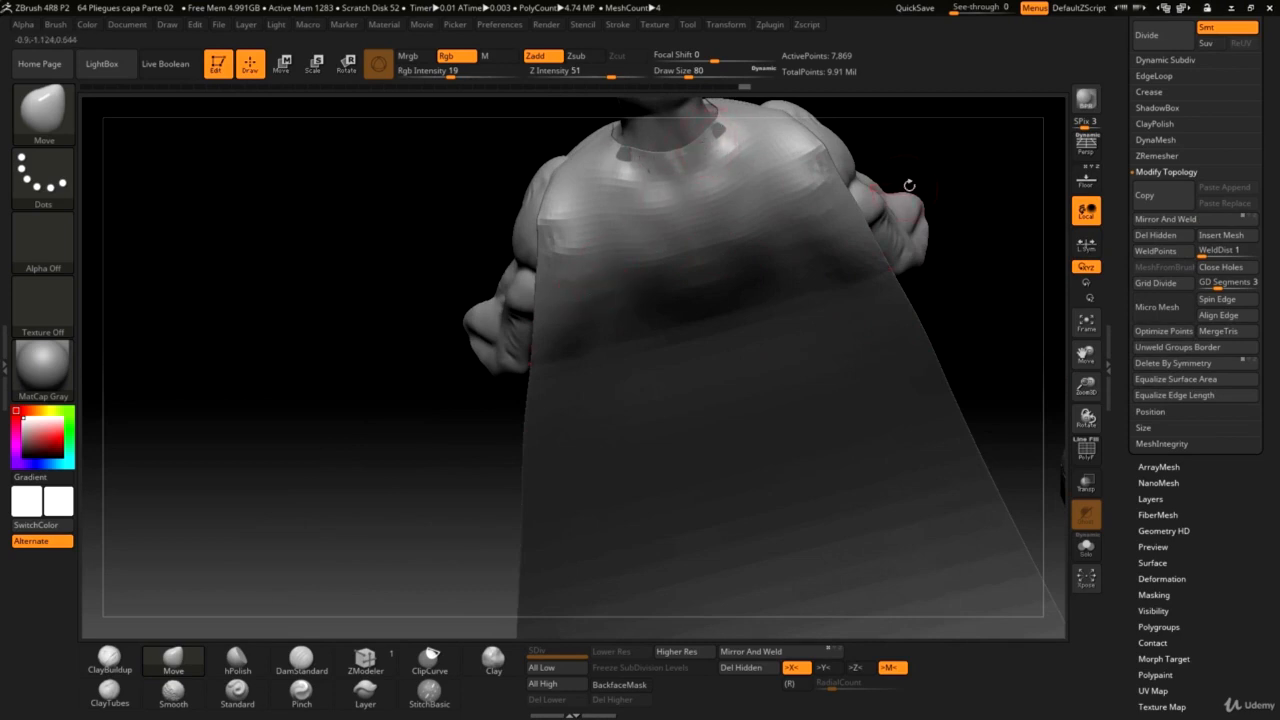
# Pull the cape over the body on both sides of the neck with the Move brush and smooth the area.
pyautogui.moveTo(933, 174)
pyautogui.mouseDown()
pyautogui.moveTo(929, 243)
pyautogui.moveTo(660, 200)
pyautogui.mouseUp()
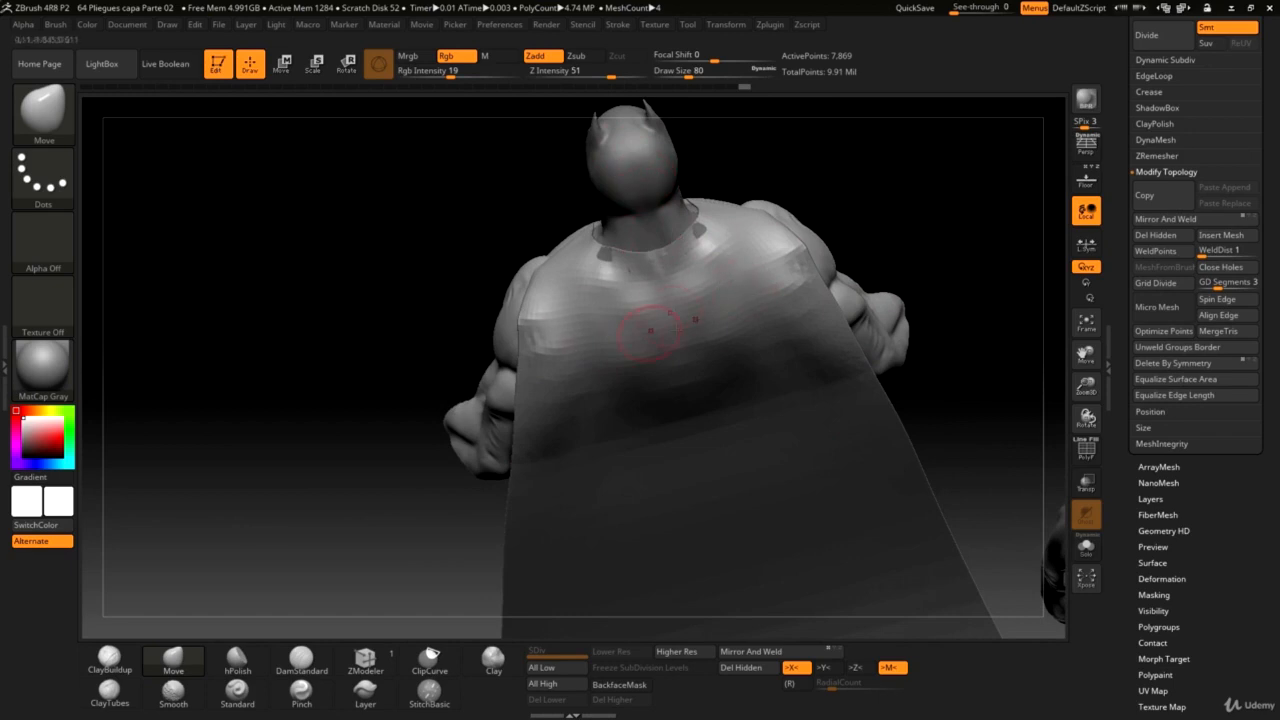
pyautogui.moveTo(958, 251)
pyautogui.mouseDown()
pyautogui.moveTo(963, 209)
pyautogui.moveTo(527, 283)
pyautogui.moveTo(519, 248)
pyautogui.mouseUp()
pyautogui.moveTo(624, 272); pyautogui.dragTo(631, 265)
pyautogui.moveTo(835, 235)
pyautogui.mouseDown()
pyautogui.moveTo(900, 354)
pyautogui.moveTo(1024, 387)
pyautogui.mouseUp()
pyautogui.moveTo(878, 367)
pyautogui.mouseDown()
pyautogui.moveTo(894, 209)
pyautogui.moveTo(591, 280)
pyautogui.moveTo(594, 314)
pyautogui.moveTo(598, 302)
pyautogui.mouseUp()
pyautogui.press('shift')
pyautogui.moveTo(652, 244)
pyautogui.keyDown('shift'); pyautogui.mouseDown()
pyautogui.moveTo(610, 240)
pyautogui.moveTo(630, 237)
pyautogui.mouseUp(); pyautogui.keyUp('shift')
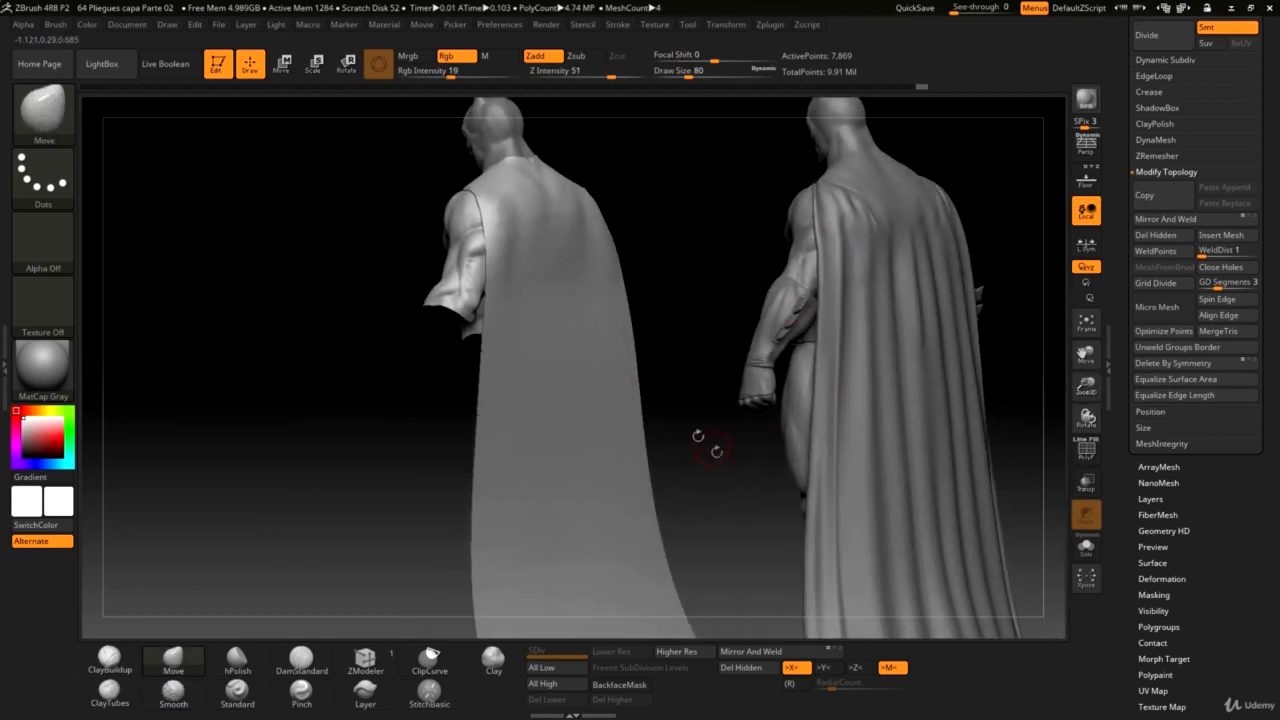
# Frame the full back of both figures and choose the Standard brush for sculpting the cape's folds.
pyautogui.keyDown('shift'); pyautogui.moveTo(699, 323); pyautogui.dragTo(668, 323); pyautogui.keyUp('shift')
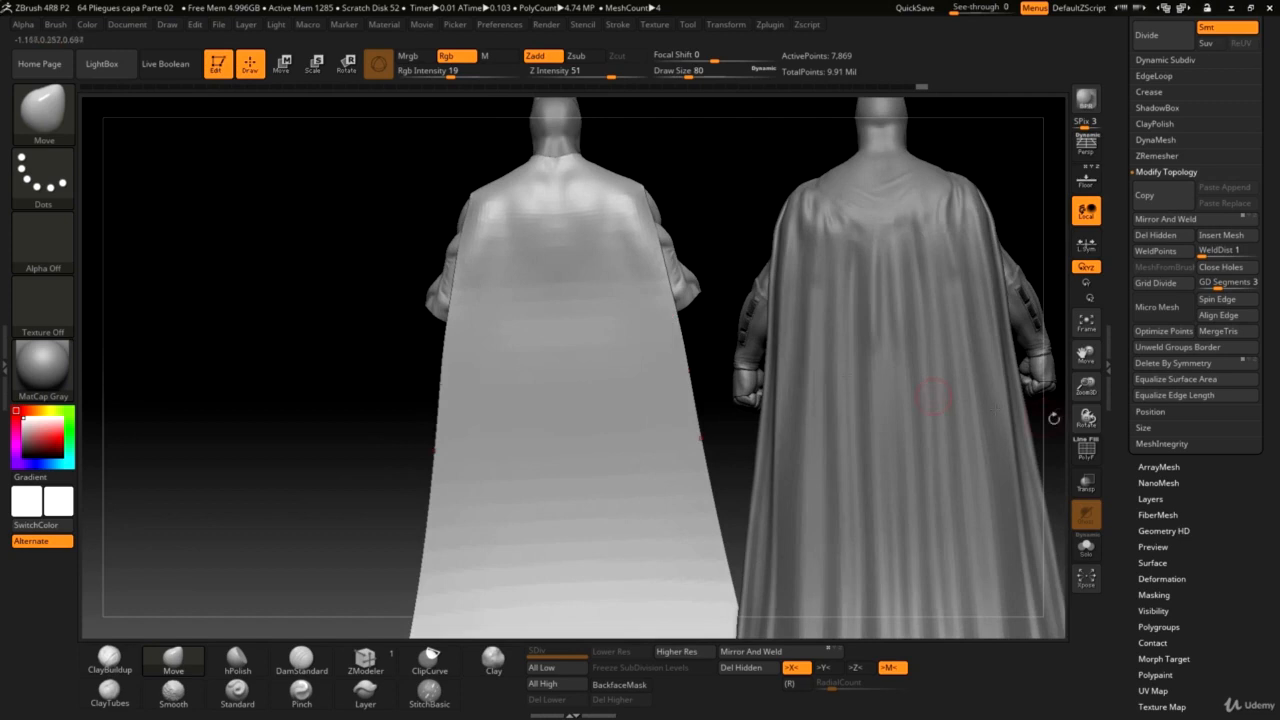
pyautogui.moveTo(1086, 388); pyautogui.dragTo(948, 354)
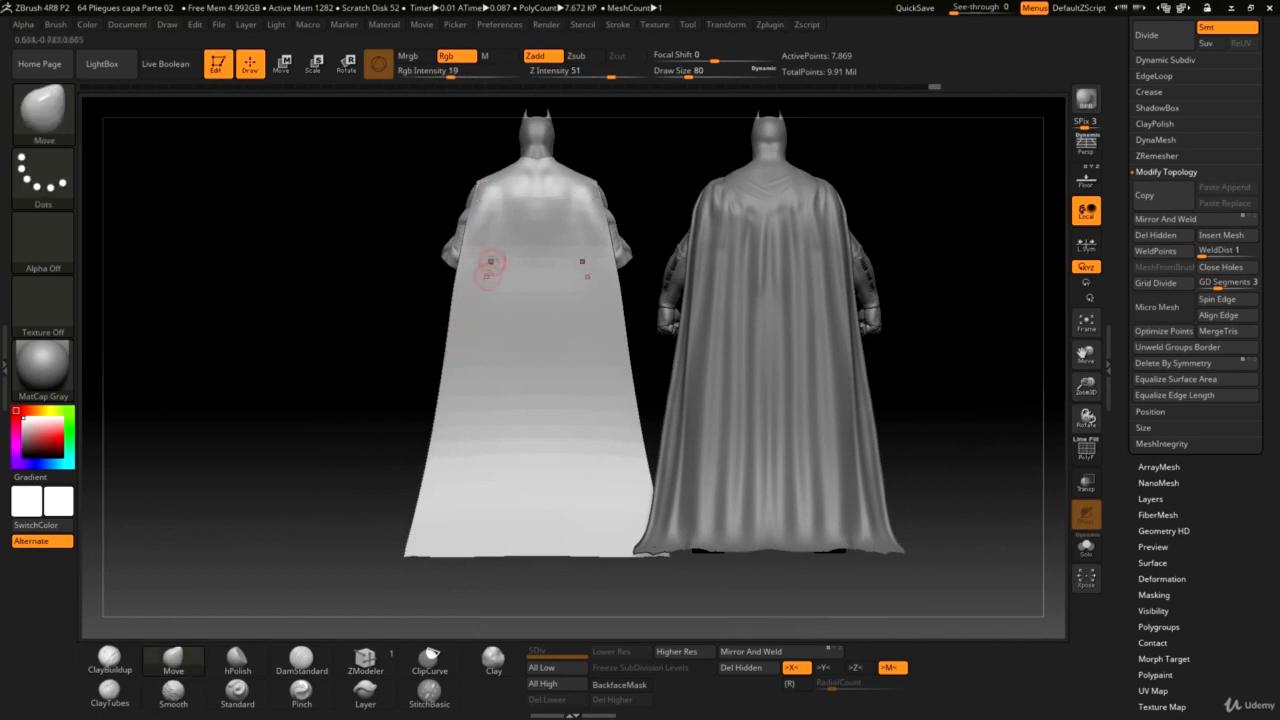
pyautogui.click(237, 690)
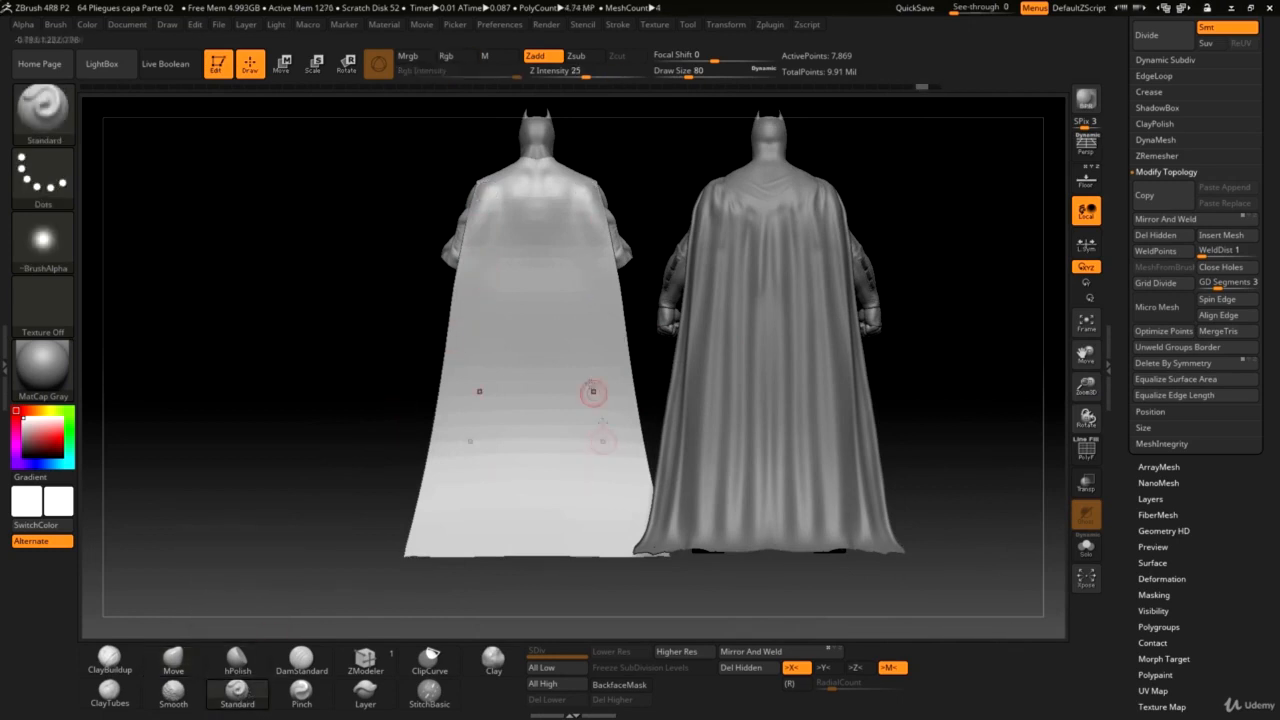
# Try a long fold stroke down the cape with the Standard brush using Alpha 51 and undo it.
pyautogui.click(43, 240)
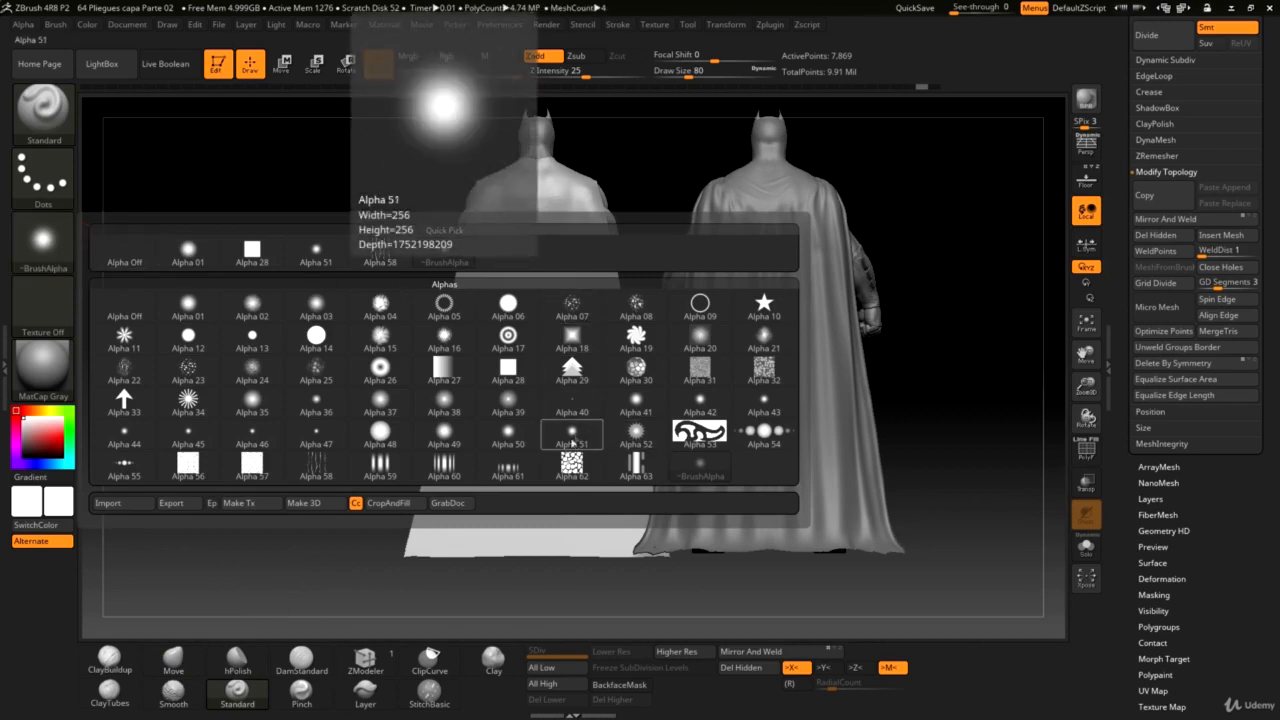
pyautogui.click(574, 437)
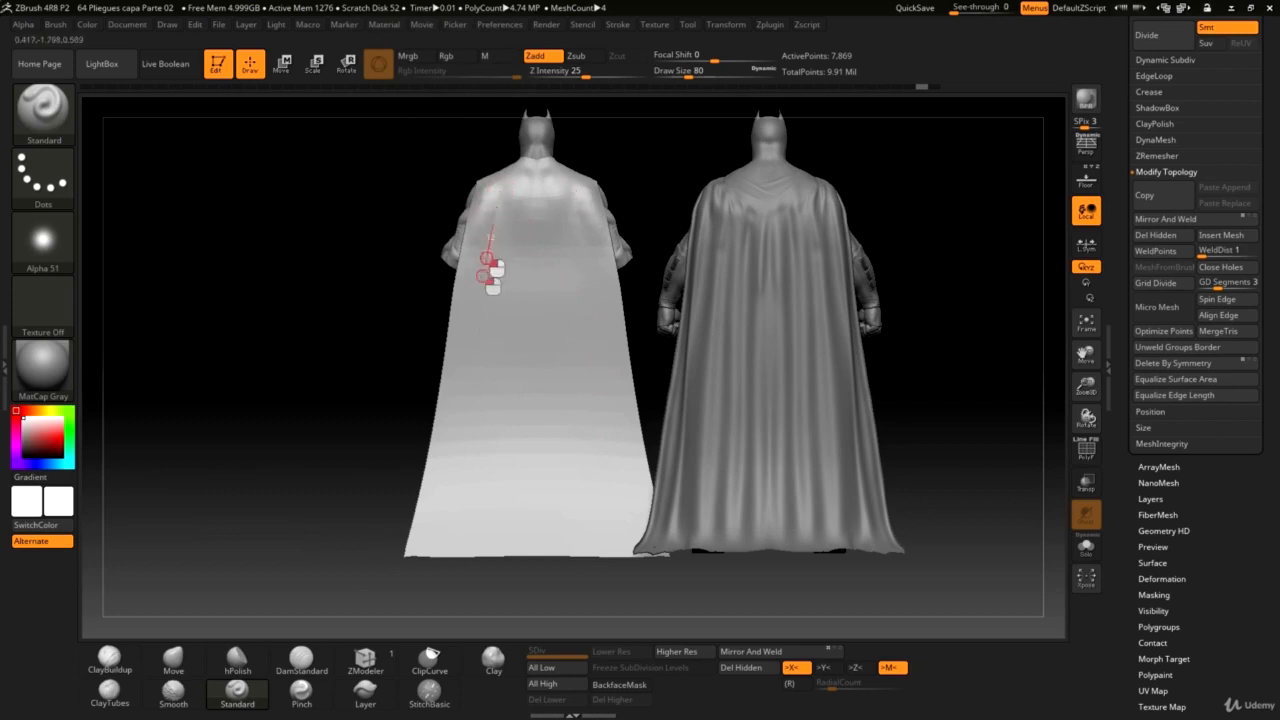
pyautogui.press('ctrl')
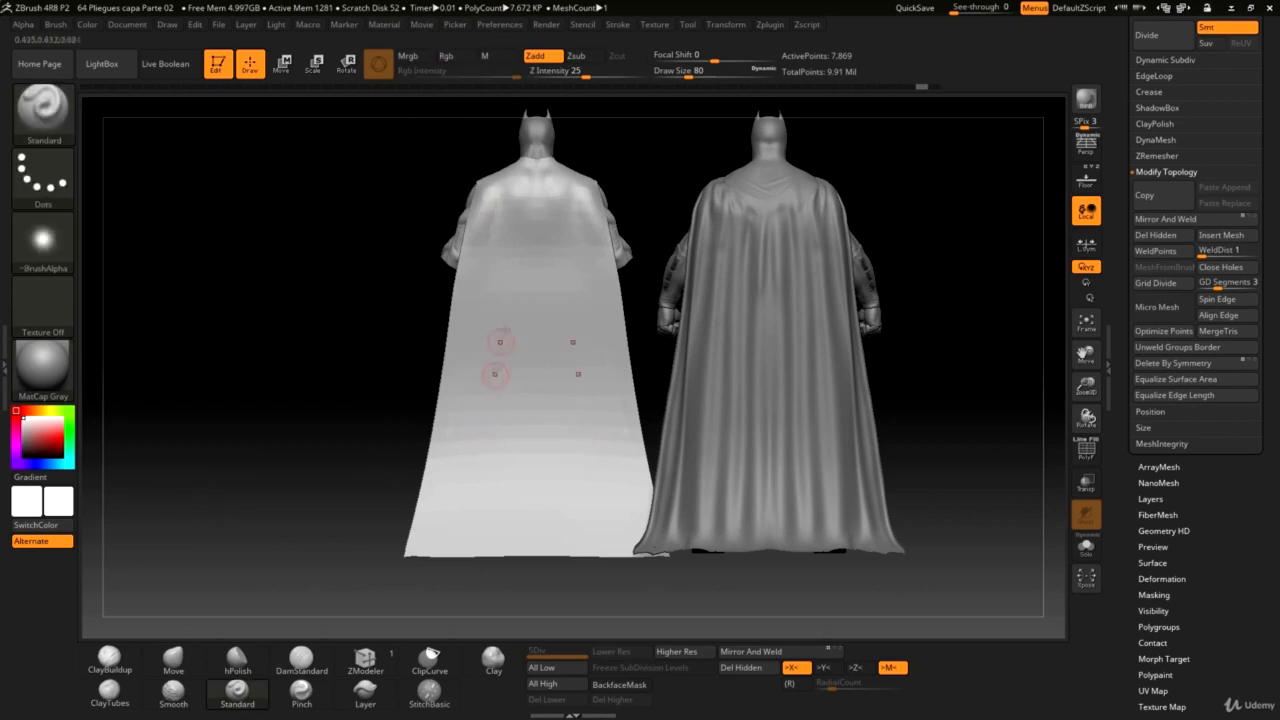
pyautogui.moveTo(499, 202)
pyautogui.mouseDown()
pyautogui.moveTo(494, 337)
pyautogui.moveTo(452, 561)
pyautogui.mouseUp()
pyautogui.hotkey('ctrl', 'z')
# Sculpt long symmetrical folds from the shoulder blades down to the cape's hem with the Standard brush at draw size 149.
pyautogui.press('space')
pyautogui.moveTo(520, 347); pyautogui.dragTo(526, 347)
pyautogui.moveTo(505, 188); pyautogui.dragTo(462, 576)
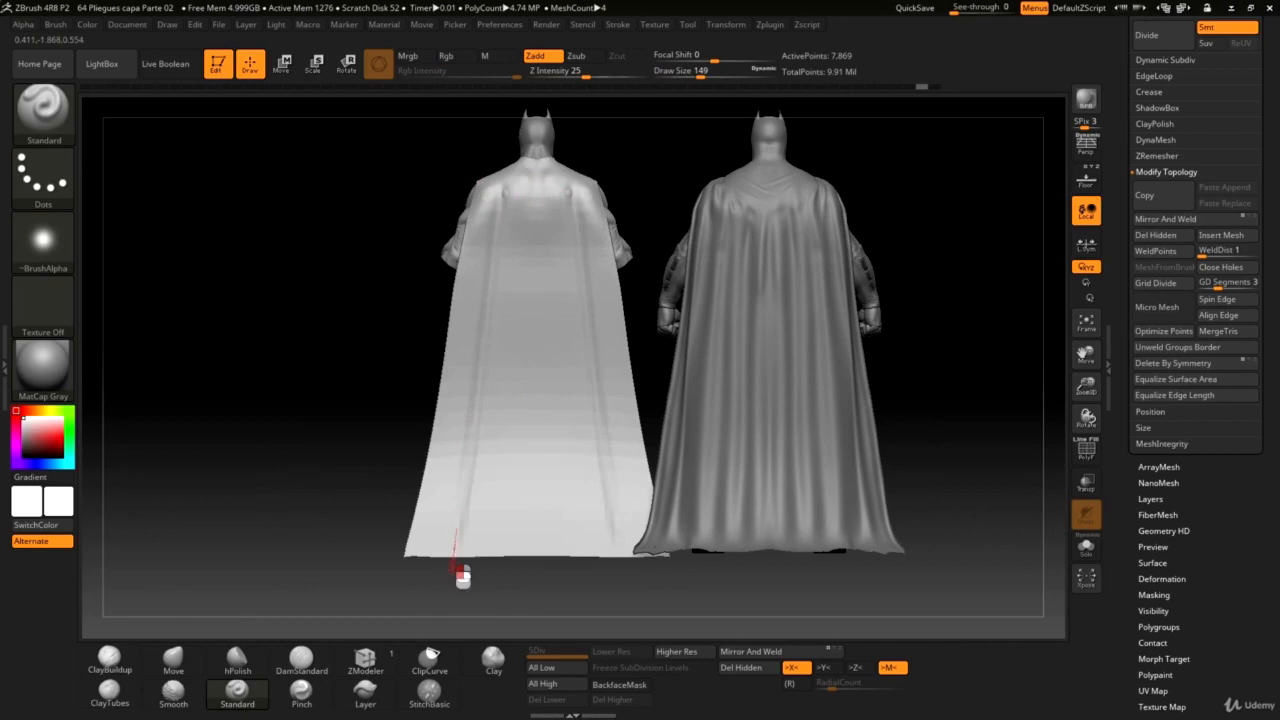
pyautogui.moveTo(510, 191)
pyautogui.mouseDown()
pyautogui.moveTo(506, 307)
pyautogui.moveTo(458, 545)
pyautogui.mouseUp()
pyautogui.hotkey('ctrl', 'z')
pyautogui.moveTo(508, 197); pyautogui.dragTo(473, 570)
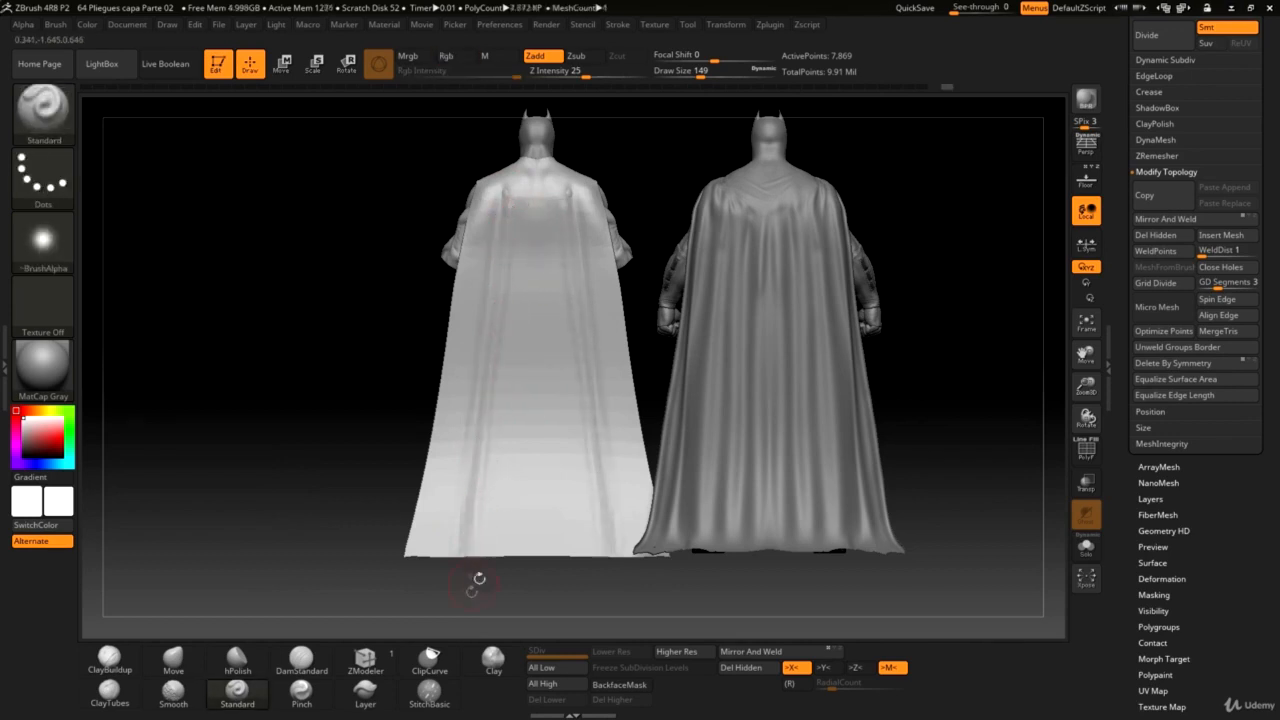
# Sculpt further symmetrical folds closer to the cape's centre line, running from the upper back down to the hem.
pyautogui.moveTo(357, 409); pyautogui.dragTo(492, 352)
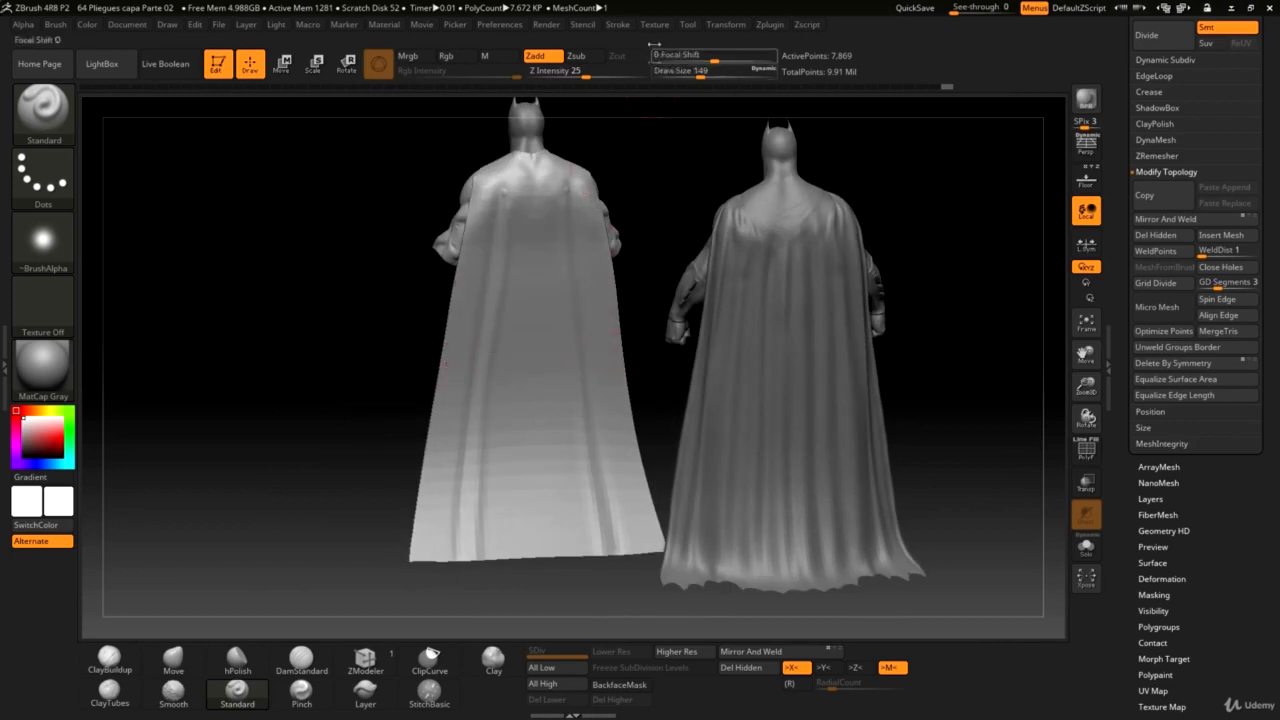
pyautogui.click(621, 28)
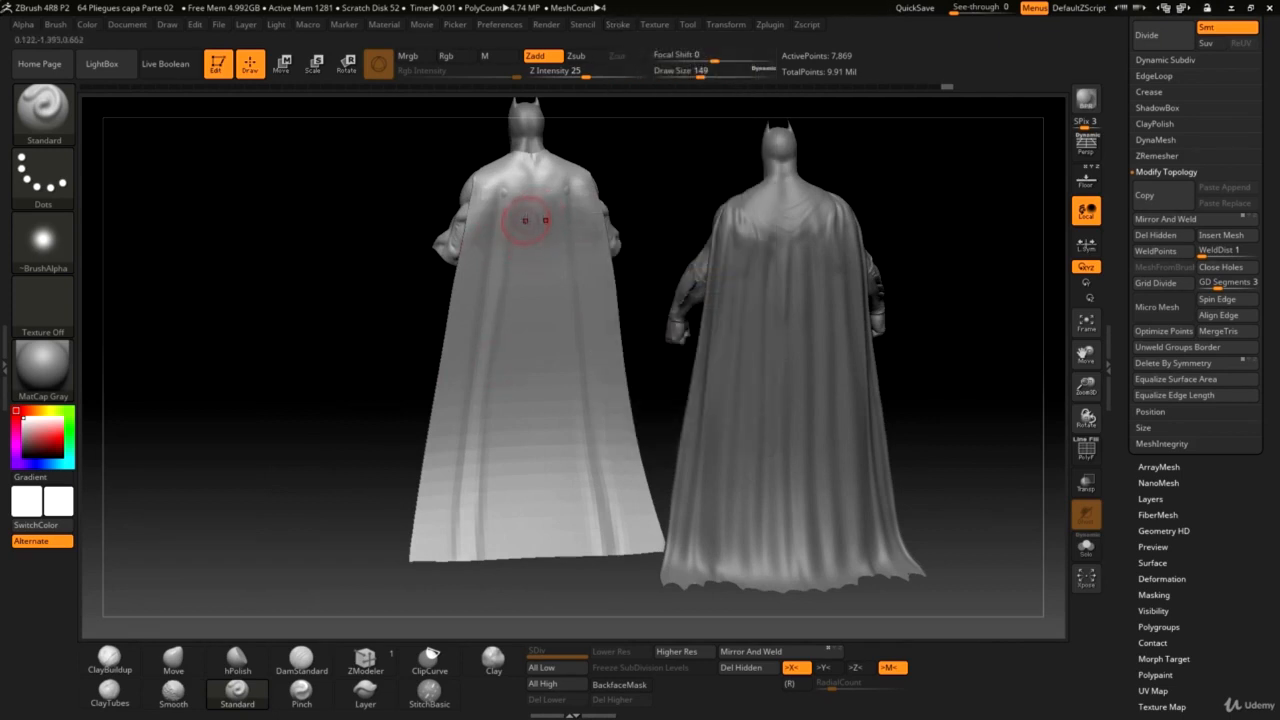
pyautogui.moveTo(517, 233); pyautogui.dragTo(479, 572)
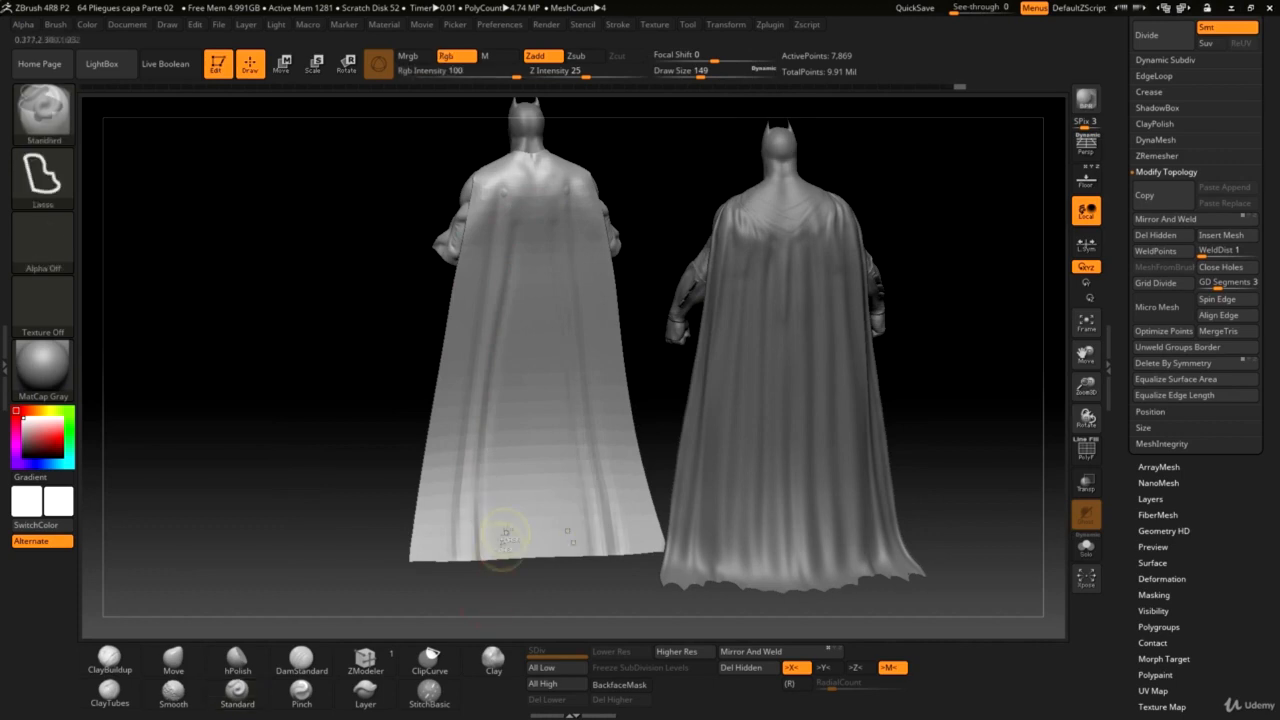
pyautogui.moveTo(669, 192); pyautogui.dragTo(637, 197)
pyautogui.moveTo(528, 227)
pyautogui.mouseDown()
pyautogui.moveTo(526, 214)
pyautogui.moveTo(500, 583)
pyautogui.mouseUp()
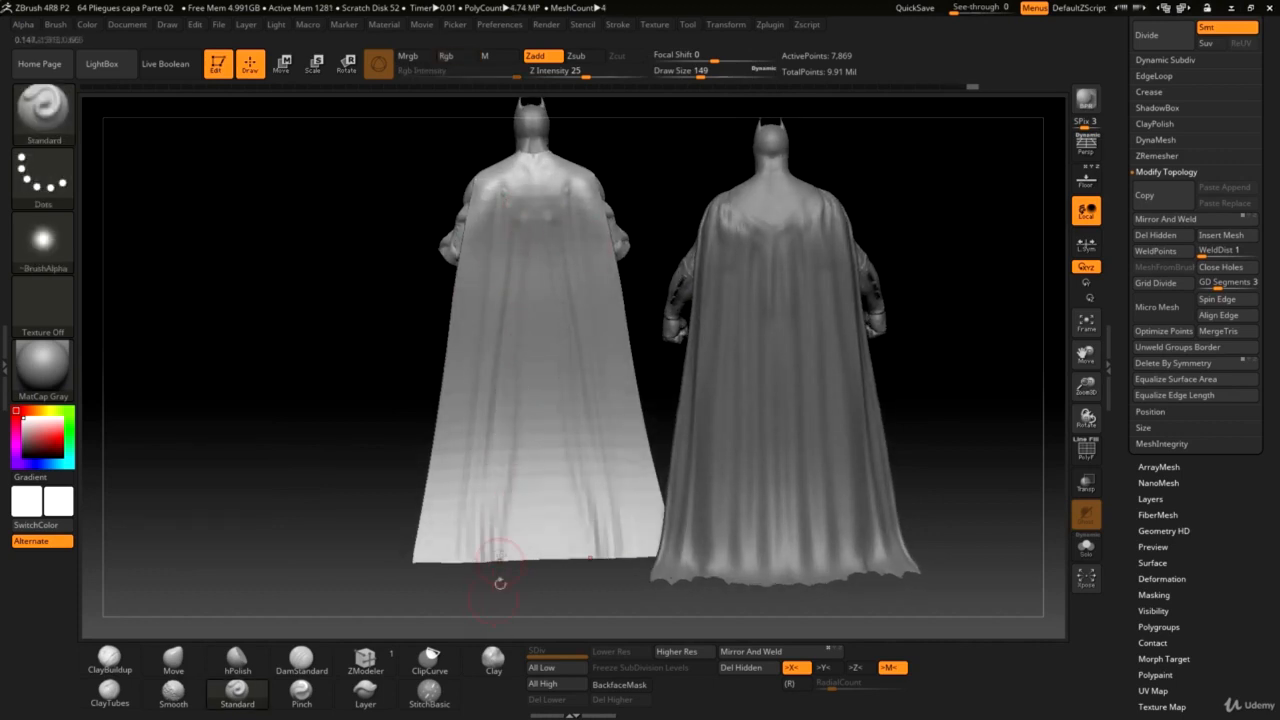
pyautogui.press('shift')
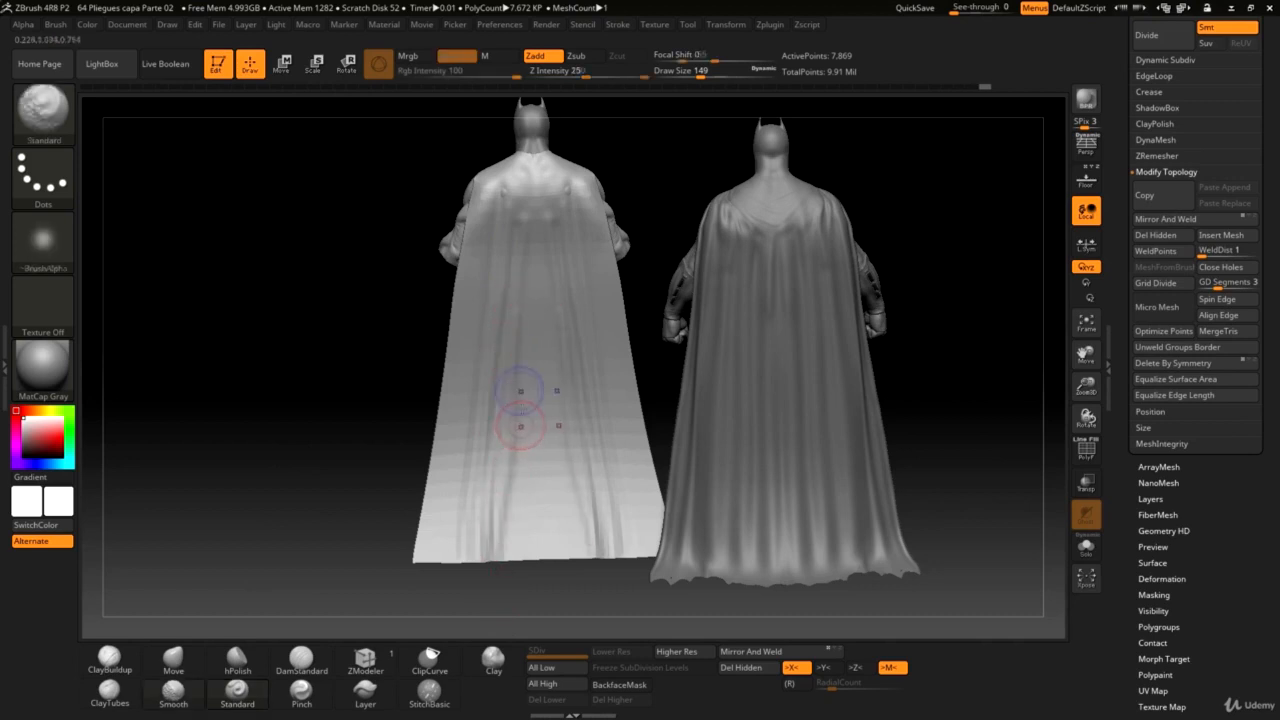
# Smooth the cape's central folds from the hem up to the upper back and turn off LazyMouse for the Standard brush.
pyautogui.moveTo(487, 527)
pyautogui.keyDown('shift'); pyautogui.mouseDown()
pyautogui.moveTo(530, 252)
pyautogui.moveTo(513, 184)
pyautogui.moveTo(486, 196)
pyautogui.moveTo(527, 206)
pyautogui.mouseUp(); pyautogui.keyUp('shift')
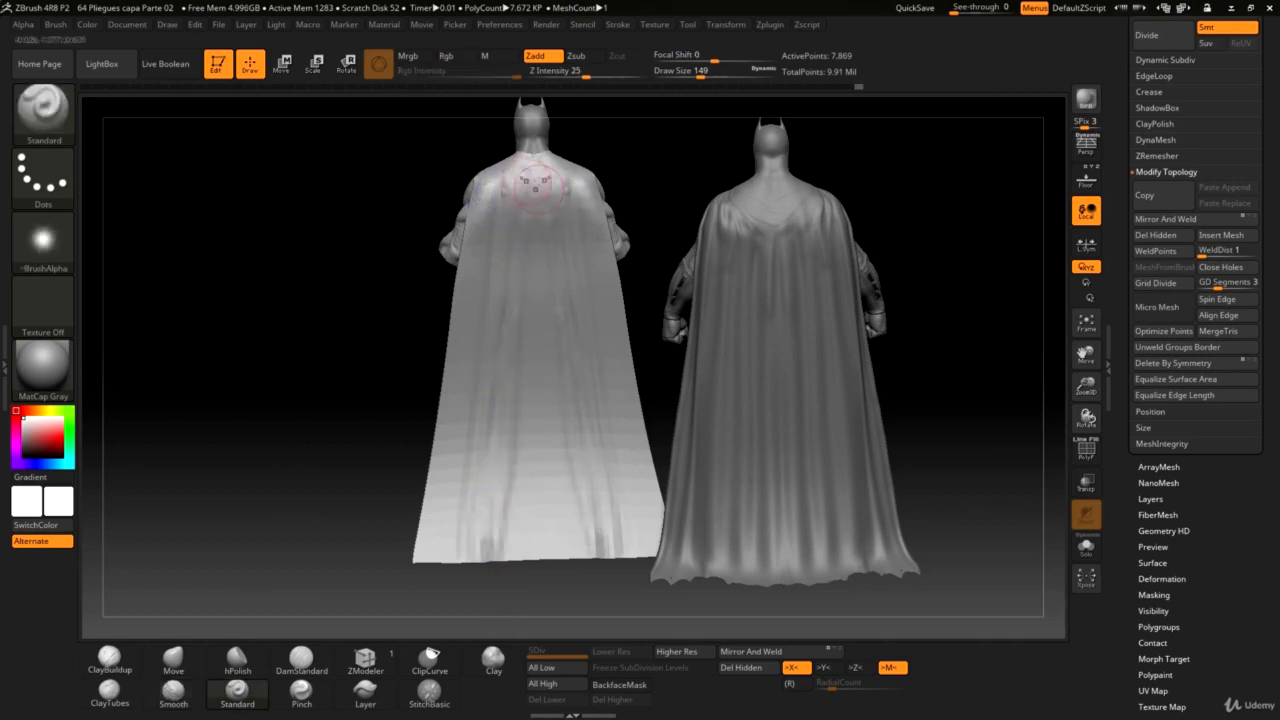
pyautogui.moveTo(623, 171)
pyautogui.mouseDown()
pyautogui.moveTo(640, 182)
pyautogui.moveTo(630, 194)
pyautogui.mouseUp()
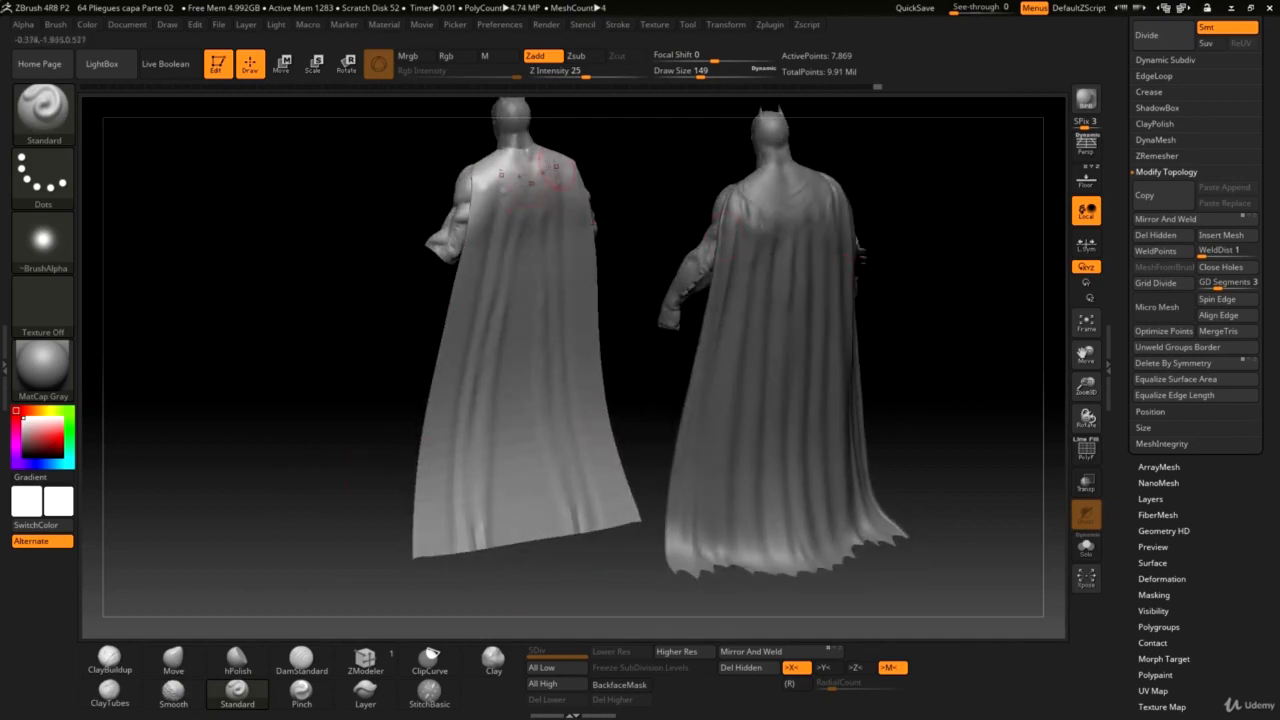
pyautogui.click(617, 24)
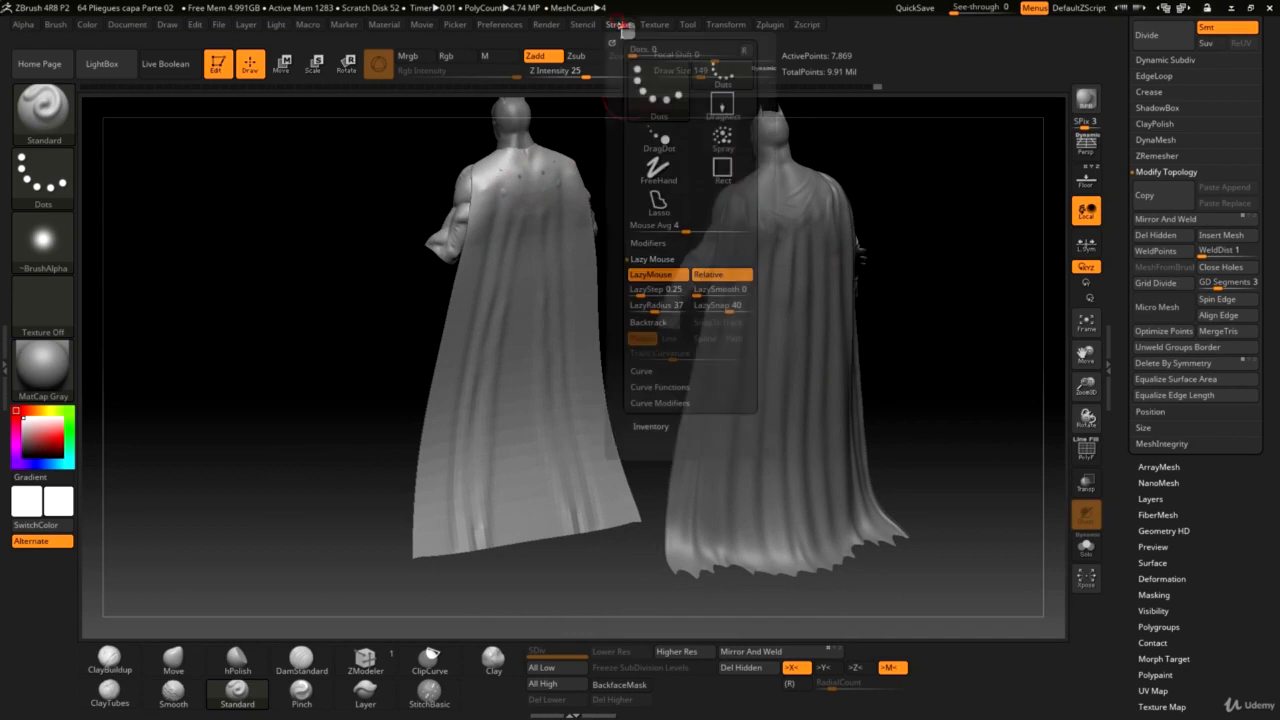
pyautogui.click(664, 277)
# Sculpt symmetrical draped folds across the cape's upper back below the neck with the Standard brush at draw size 51.
pyautogui.moveTo(322, 290); pyautogui.dragTo(364, 290)
pyautogui.keyDown('shift'); pyautogui.moveTo(521, 178); pyautogui.dragTo(528, 178); pyautogui.keyUp('shift')
pyautogui.moveTo(1087, 386); pyautogui.dragTo(1096, 452)
pyautogui.keyDown('alt'); pyautogui.moveTo(830, 218); pyautogui.dragTo(757, 297); pyautogui.keyUp('alt')
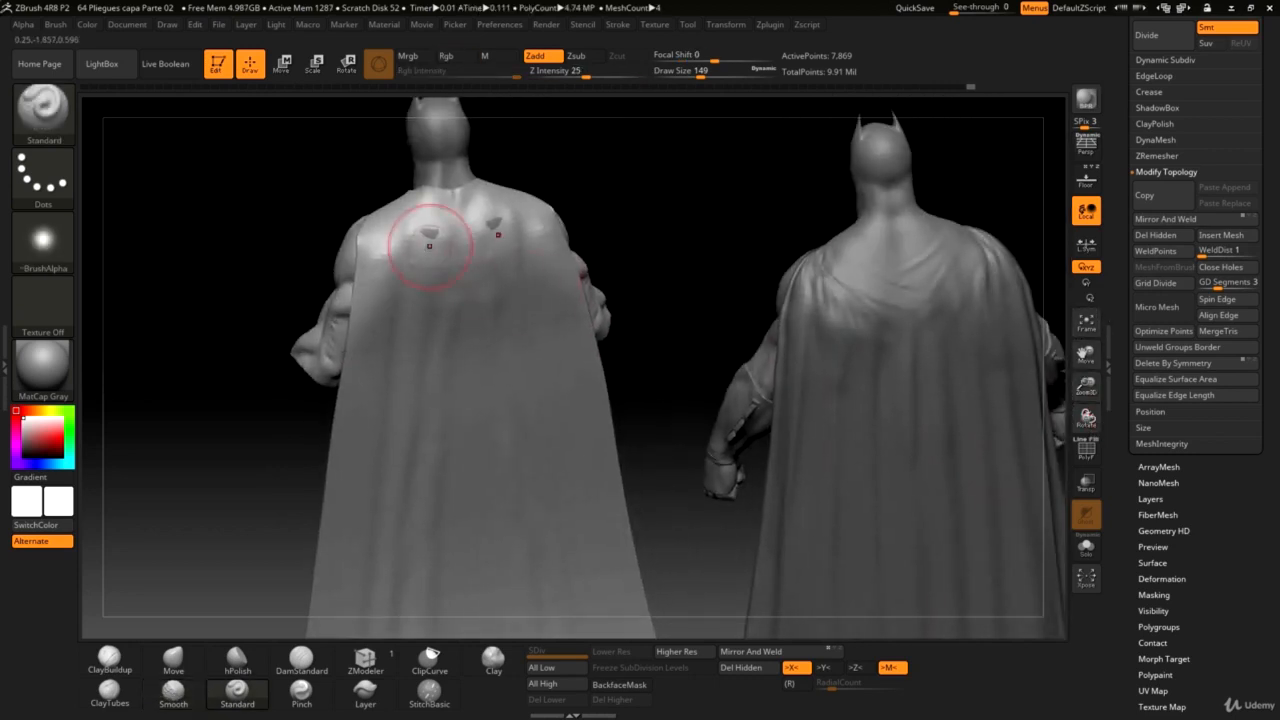
pyautogui.rightClick(429, 246)
pyautogui.moveTo(428, 255); pyautogui.dragTo(411, 256)
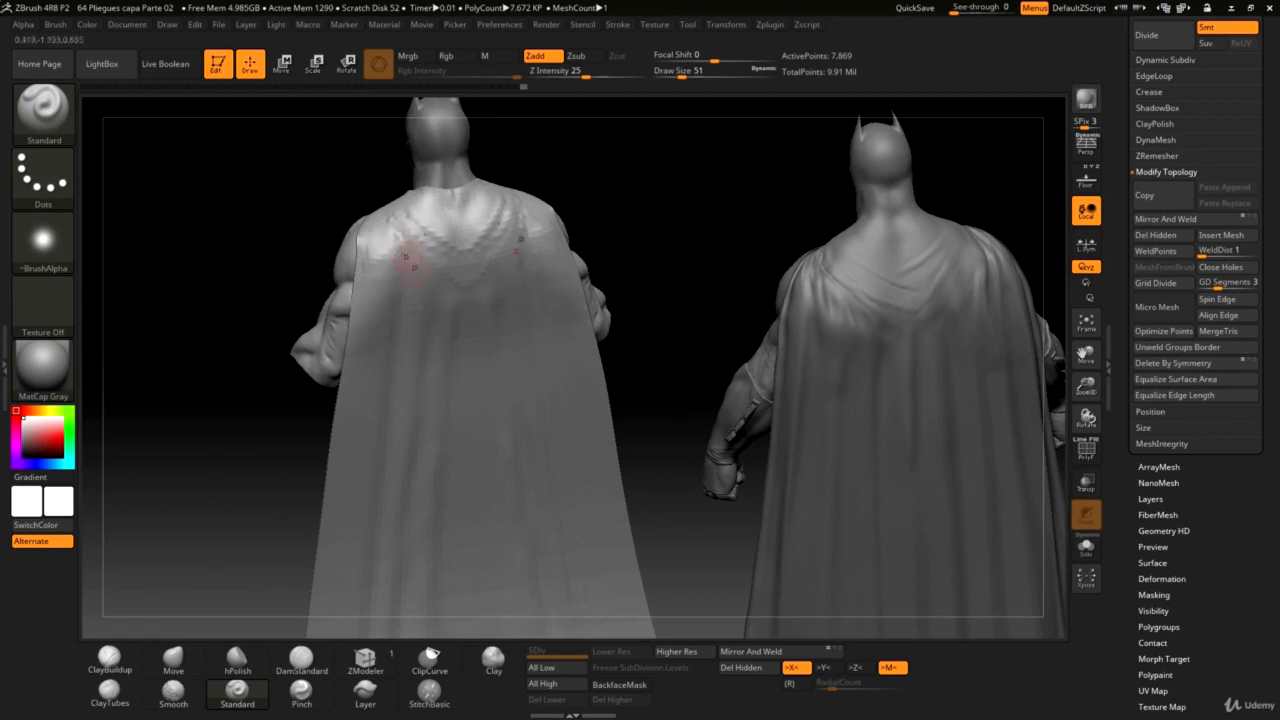
# Smooth the new upper-back folds and the cape's surface along the neckline.
pyautogui.press('shift')
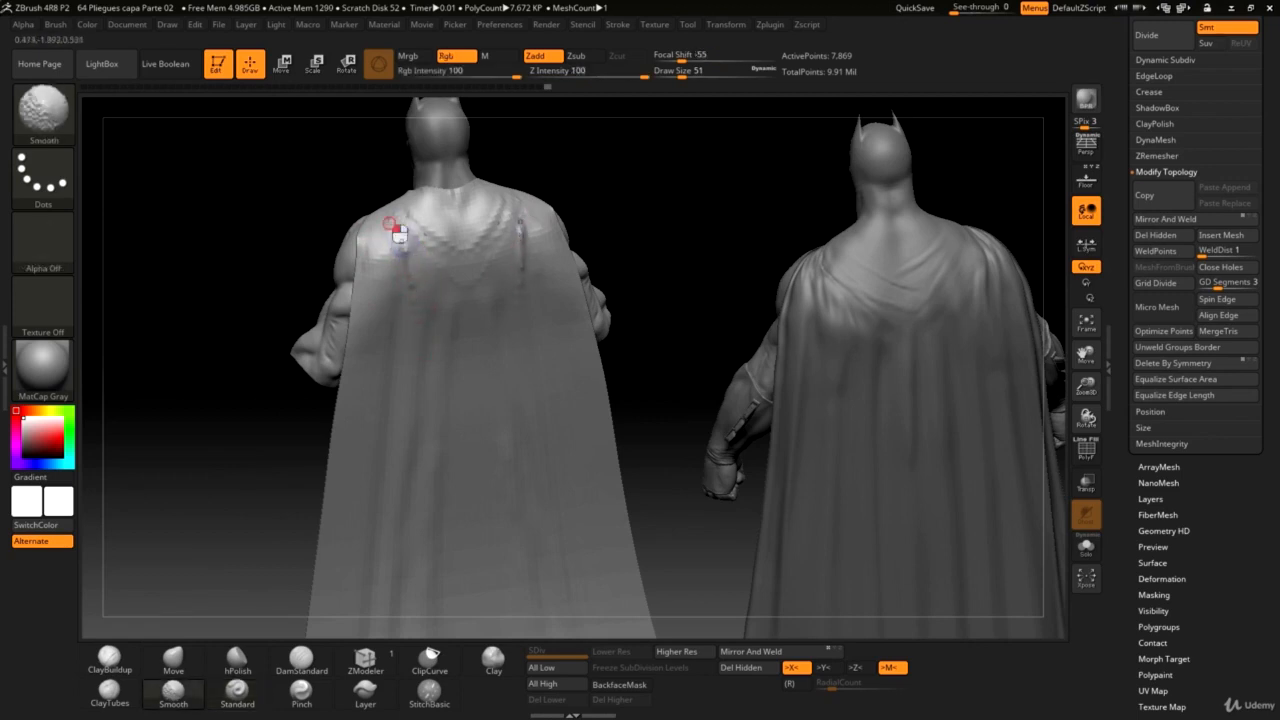
pyautogui.moveTo(437, 243)
pyautogui.keyDown('shift'); pyautogui.mouseDown()
pyautogui.moveTo(412, 257)
pyautogui.moveTo(420, 270)
pyautogui.moveTo(434, 254)
pyautogui.mouseUp(); pyautogui.keyUp('shift')
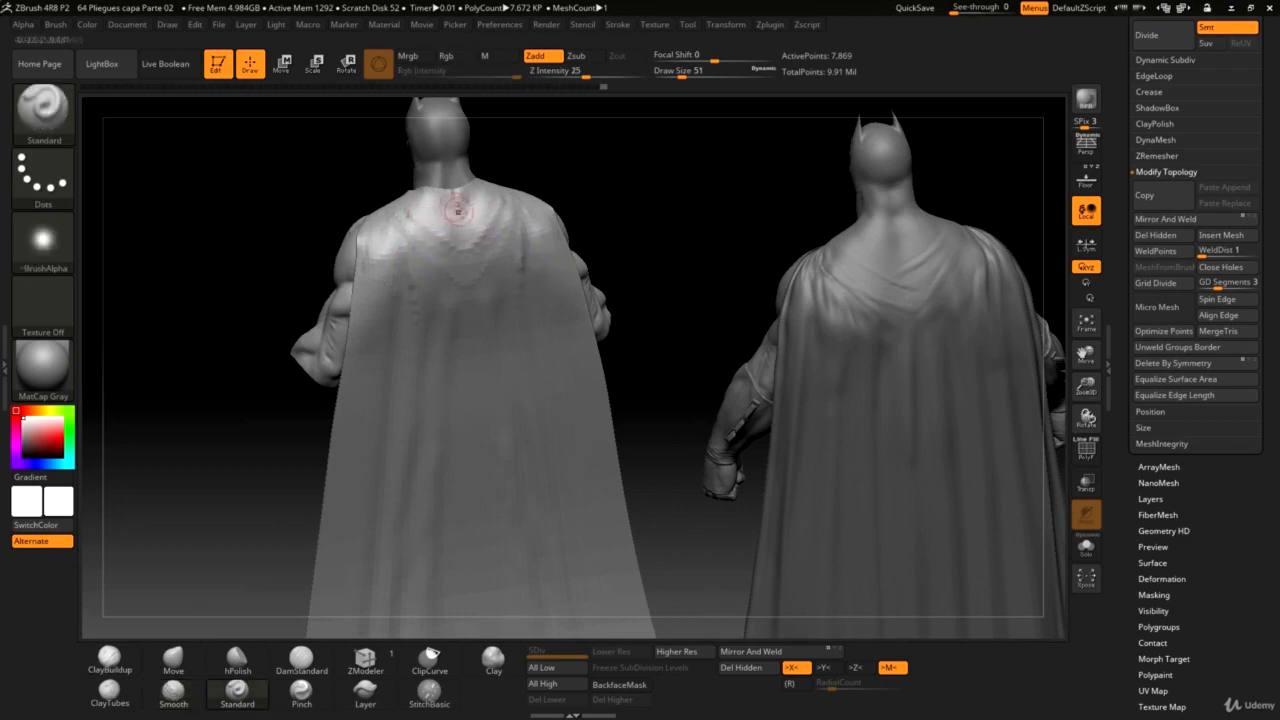
pyautogui.press('shift')
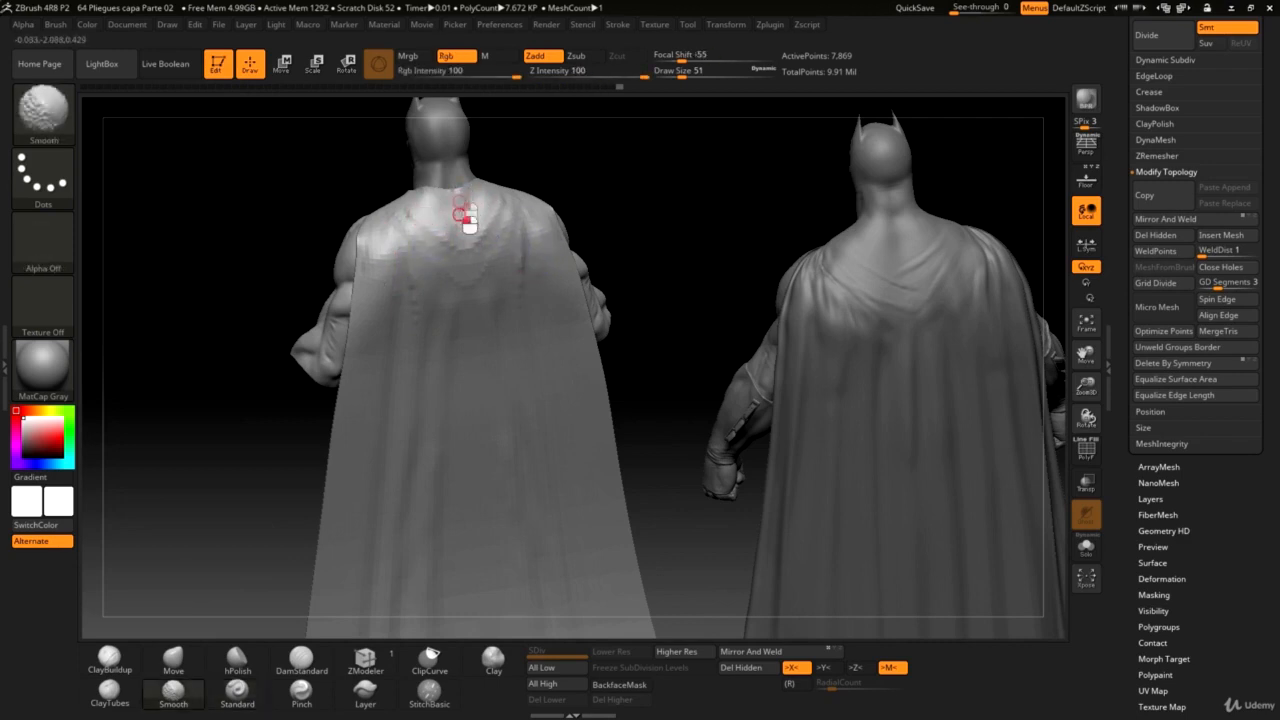
pyautogui.moveTo(614, 197); pyautogui.dragTo(646, 198)
pyautogui.keyDown('shift'); pyautogui.moveTo(437, 191); pyautogui.dragTo(459, 190); pyautogui.keyUp('shift')
pyautogui.keyDown('shift'); pyautogui.moveTo(528, 143); pyautogui.dragTo(420, 194); pyautogui.keyUp('shift')
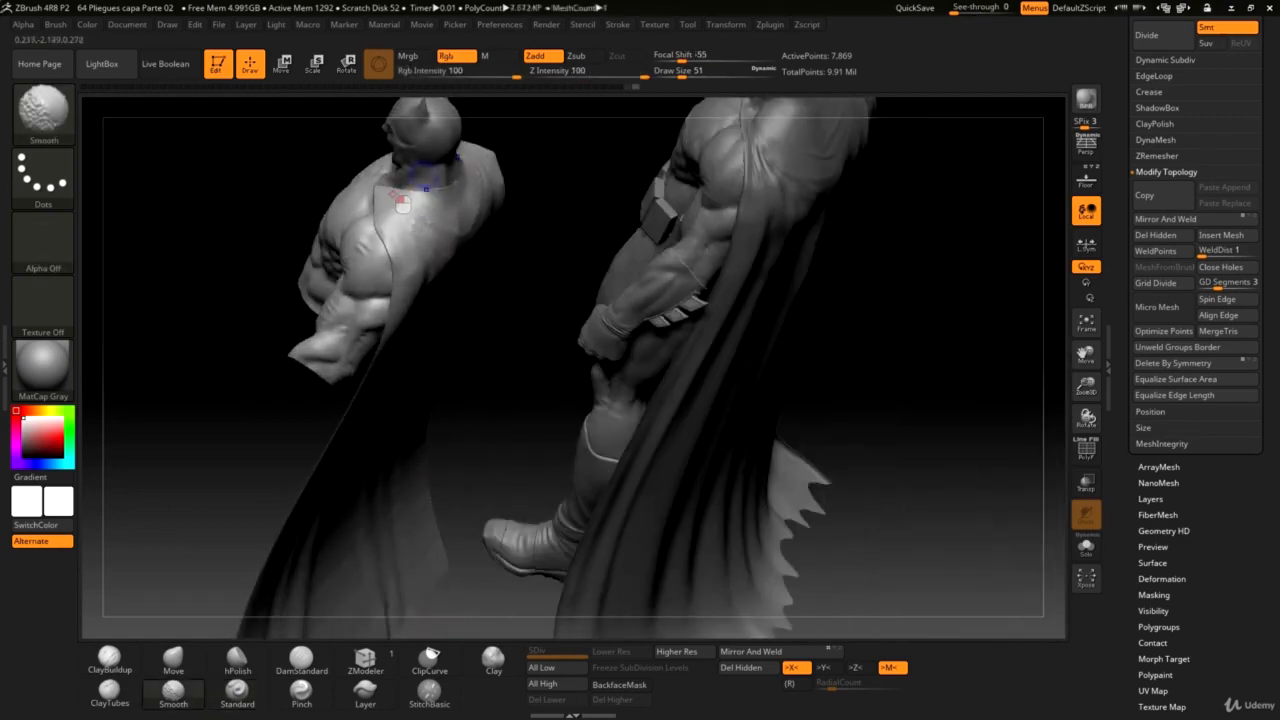
# Adjust the cape's front corner beside the neck with the Move brush at draw size 51.
pyautogui.moveTo(536, 170); pyautogui.dragTo(606, 204)
pyautogui.moveTo(278, 130); pyautogui.dragTo(277, 294)
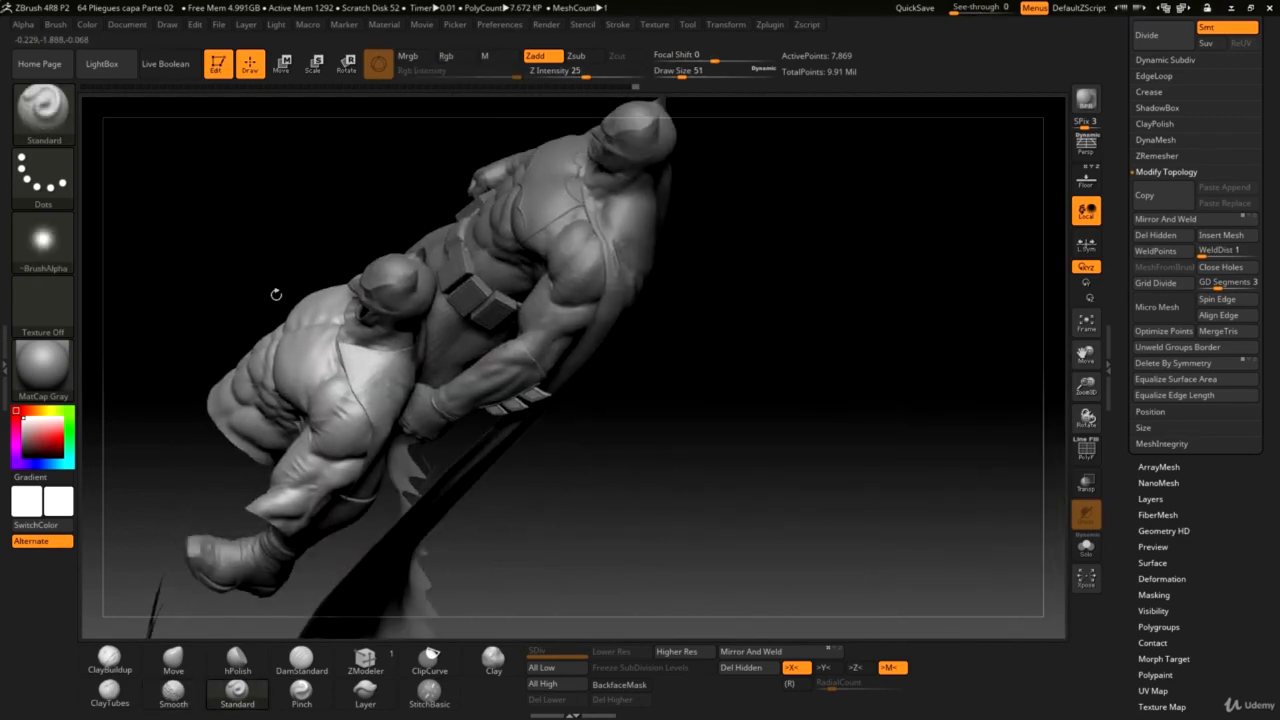
pyautogui.click(173, 660)
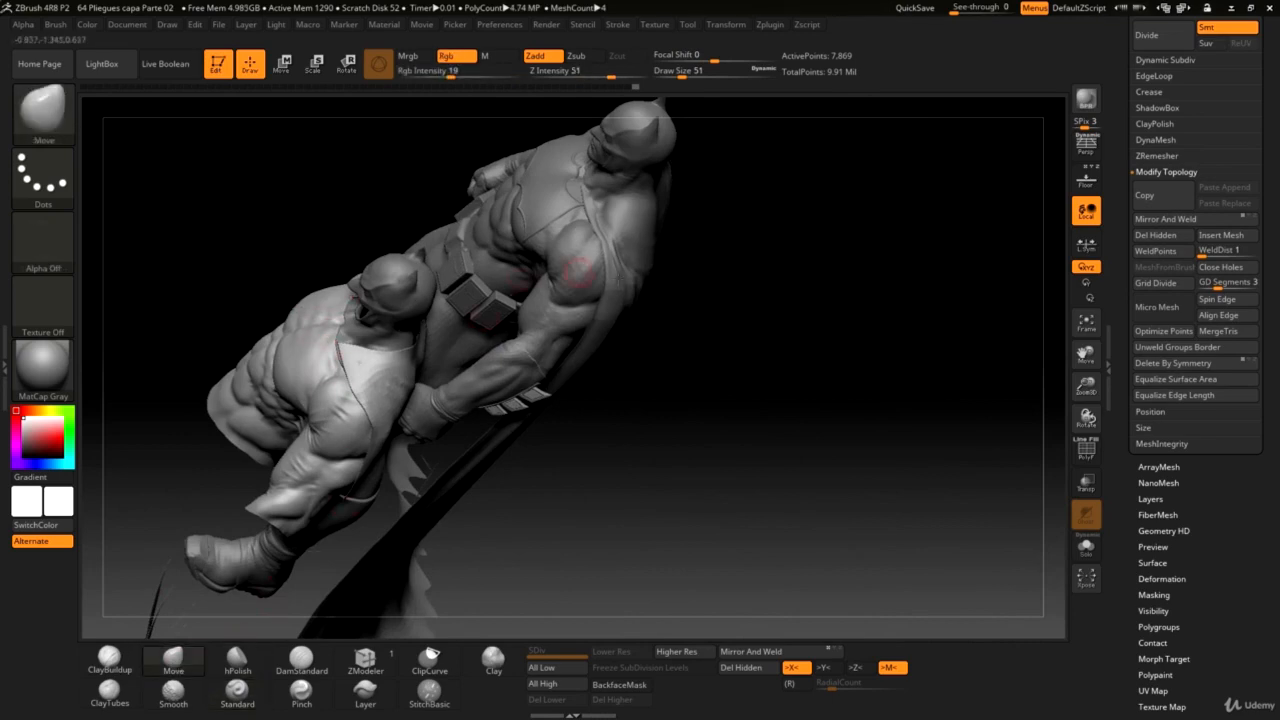
pyautogui.moveTo(1088, 388); pyautogui.dragTo(1108, 468)
pyautogui.moveTo(885, 415); pyautogui.dragTo(934, 582)
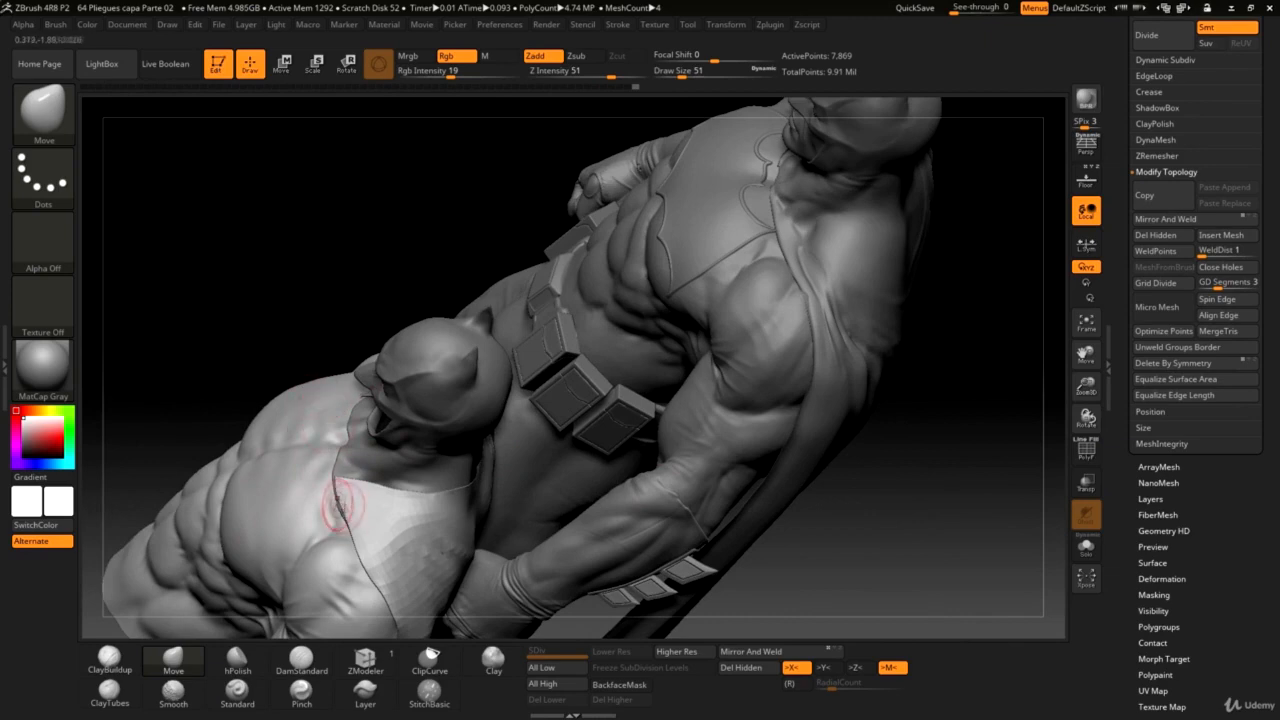
pyautogui.moveTo(319, 358); pyautogui.dragTo(331, 475)
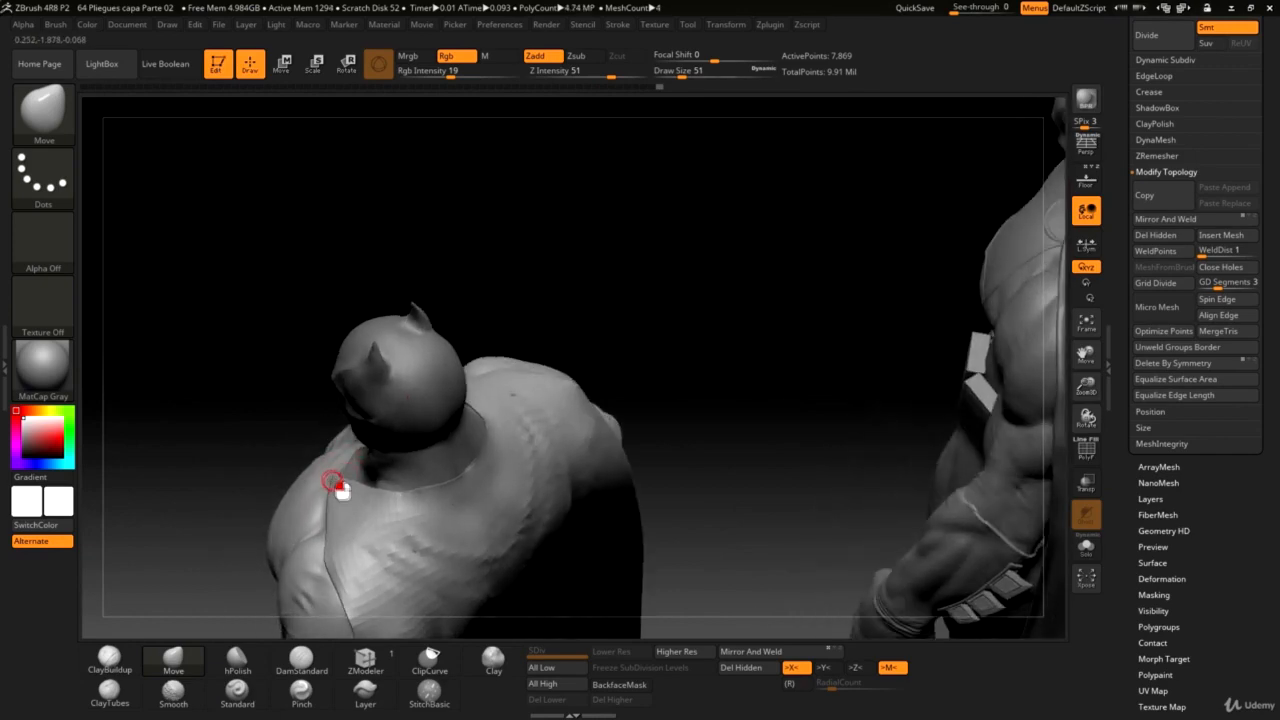
pyautogui.moveTo(332, 498); pyautogui.dragTo(496, 497)
# Reshape the cape's front edge over the shoulder with the Move brush at draw size 108.
pyautogui.moveTo(1058, 403)
pyautogui.mouseDown()
pyautogui.moveTo(531, 407)
pyautogui.moveTo(544, 408)
pyautogui.mouseUp()
pyautogui.press('space')
pyautogui.moveTo(655, 406)
pyautogui.mouseDown()
pyautogui.moveTo(730, 402)
pyautogui.moveTo(690, 406)
pyautogui.mouseUp()
pyautogui.moveTo(530, 409)
pyautogui.mouseDown()
pyautogui.moveTo(510, 411)
pyautogui.moveTo(506, 376)
pyautogui.mouseUp()
pyautogui.moveTo(587, 378); pyautogui.dragTo(638, 433)
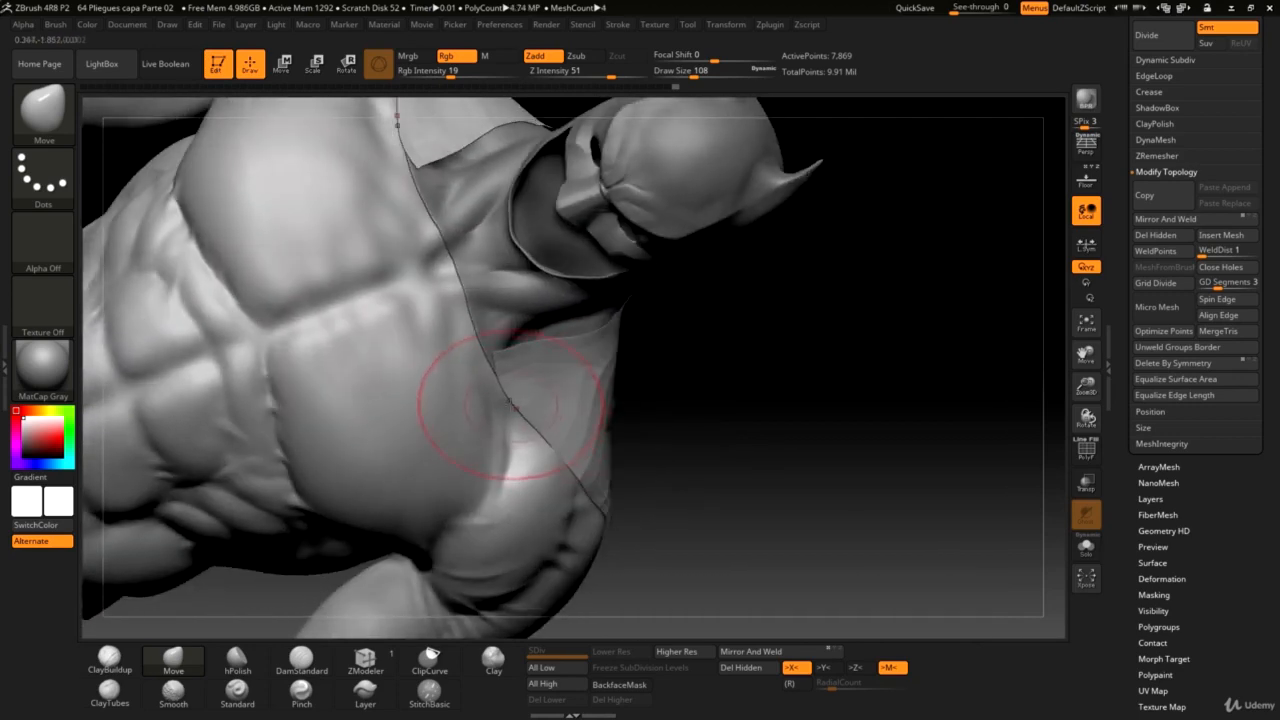
# Refine the cape's front edge and its neck corner against the chest with the Move brush at draw sizes 68 and 37.
pyautogui.press('space')
pyautogui.moveTo(540, 418); pyautogui.dragTo(514, 418)
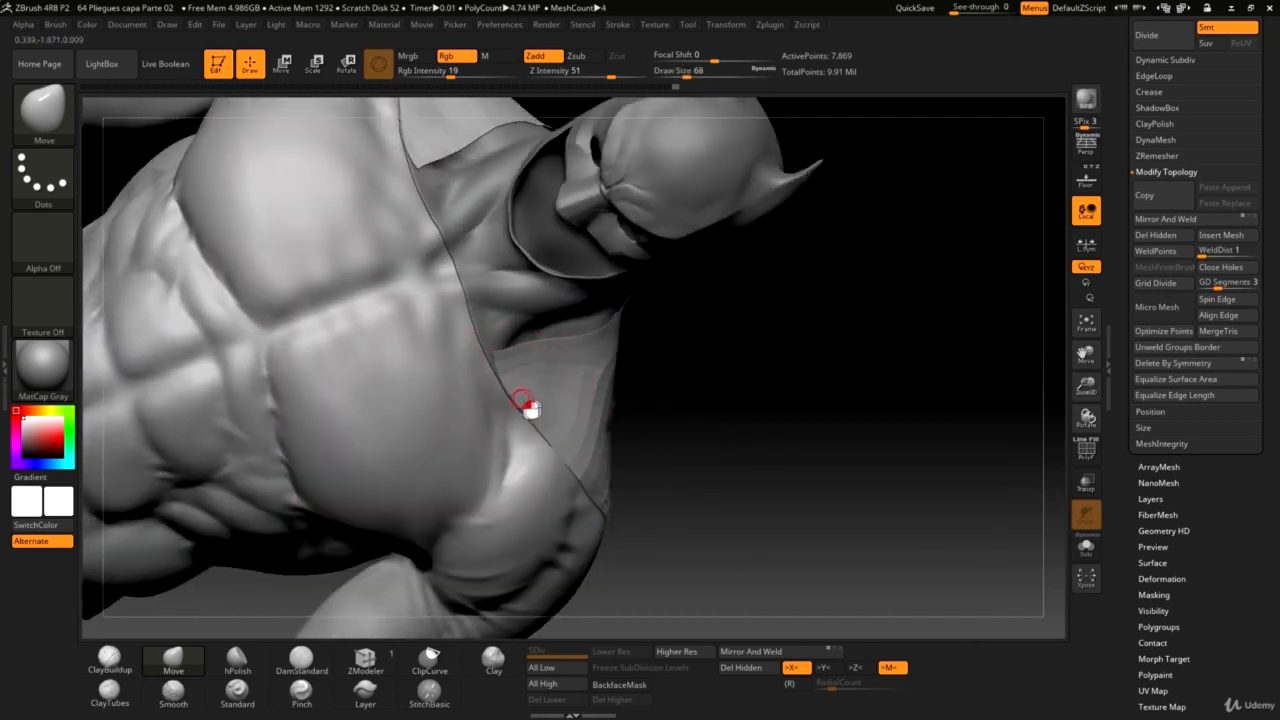
pyautogui.moveTo(679, 389); pyautogui.dragTo(486, 414)
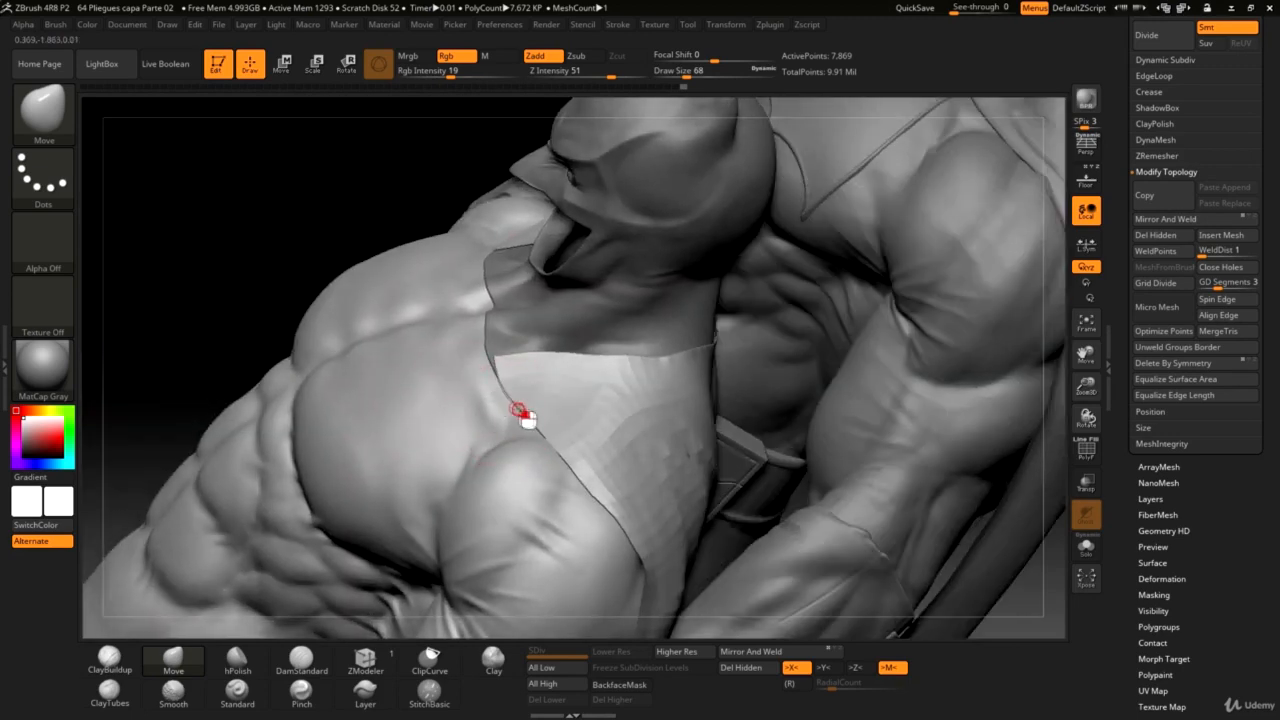
pyautogui.moveTo(370, 209); pyautogui.dragTo(391, 316)
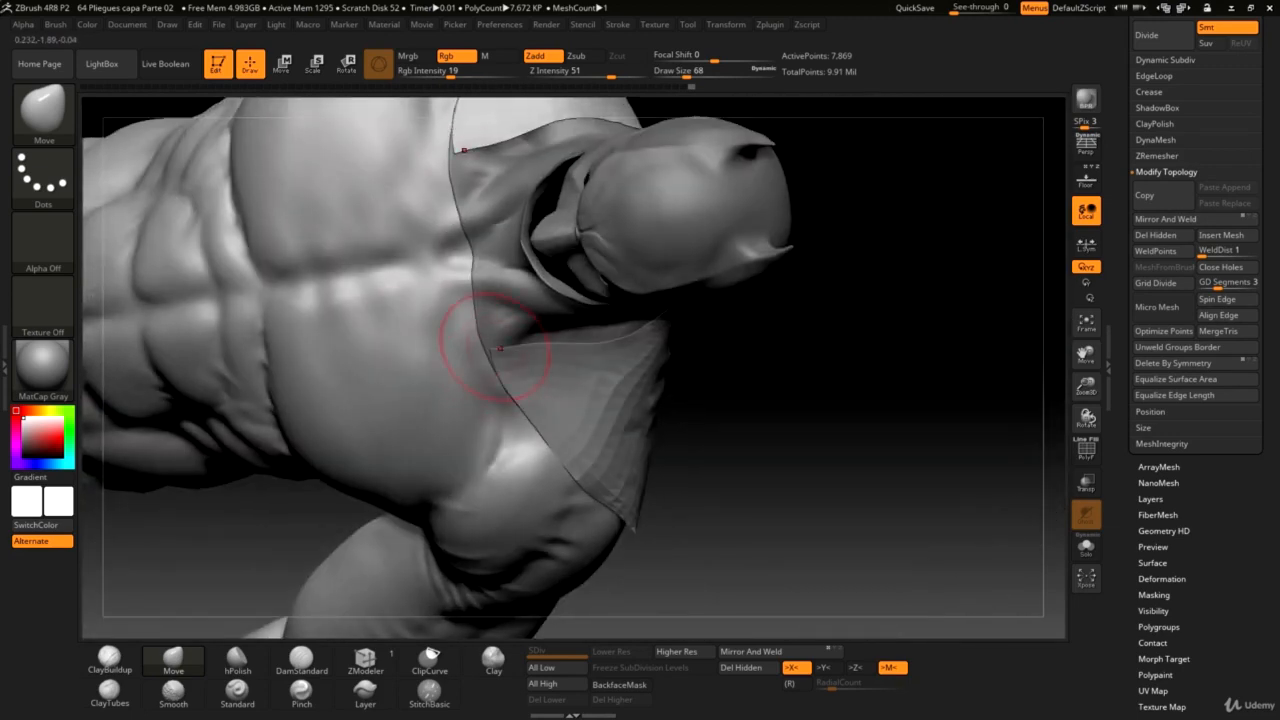
pyautogui.press('space')
pyautogui.moveTo(494, 352); pyautogui.dragTo(483, 352)
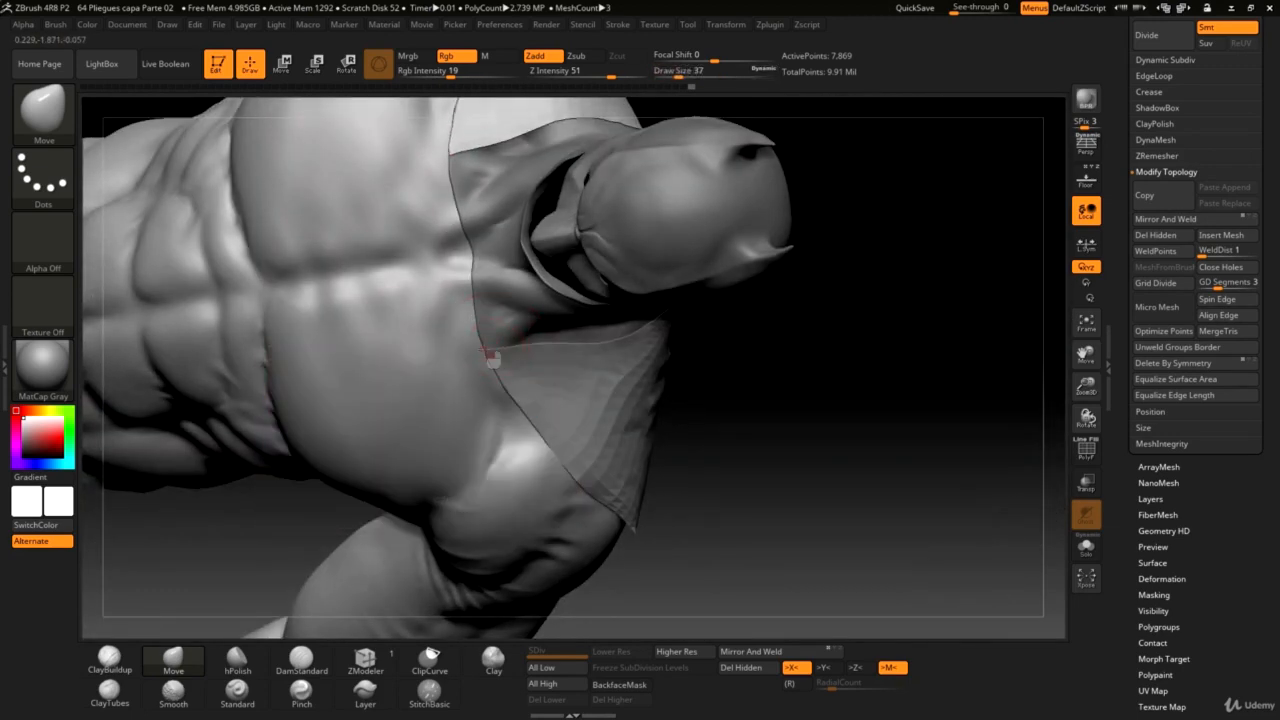
pyautogui.moveTo(753, 373); pyautogui.dragTo(518, 353)
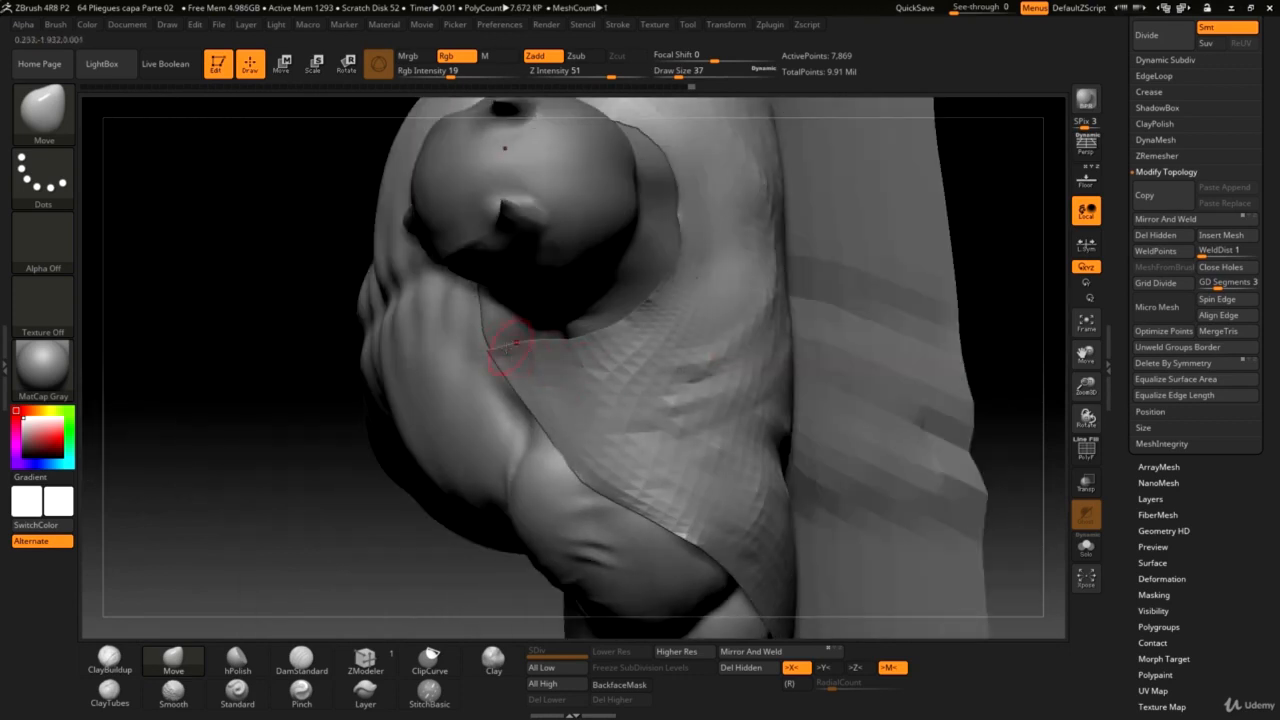
# Push the cape surface beside the neck closer to the body with the Move brush at draw sizes 94 and 87.
pyautogui.press('space')
pyautogui.moveTo(556, 354); pyautogui.dragTo(586, 366)
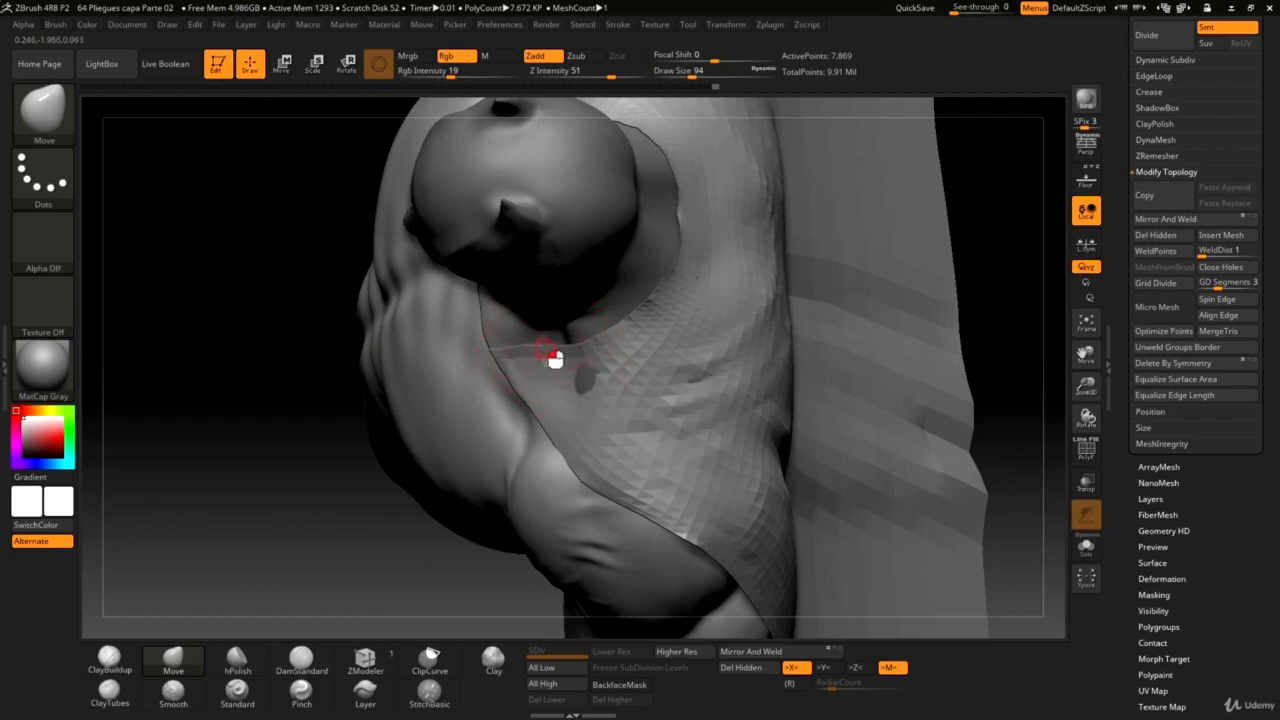
pyautogui.moveTo(1008, 327)
pyautogui.mouseDown()
pyautogui.moveTo(1057, 298)
pyautogui.moveTo(737, 391)
pyautogui.mouseUp()
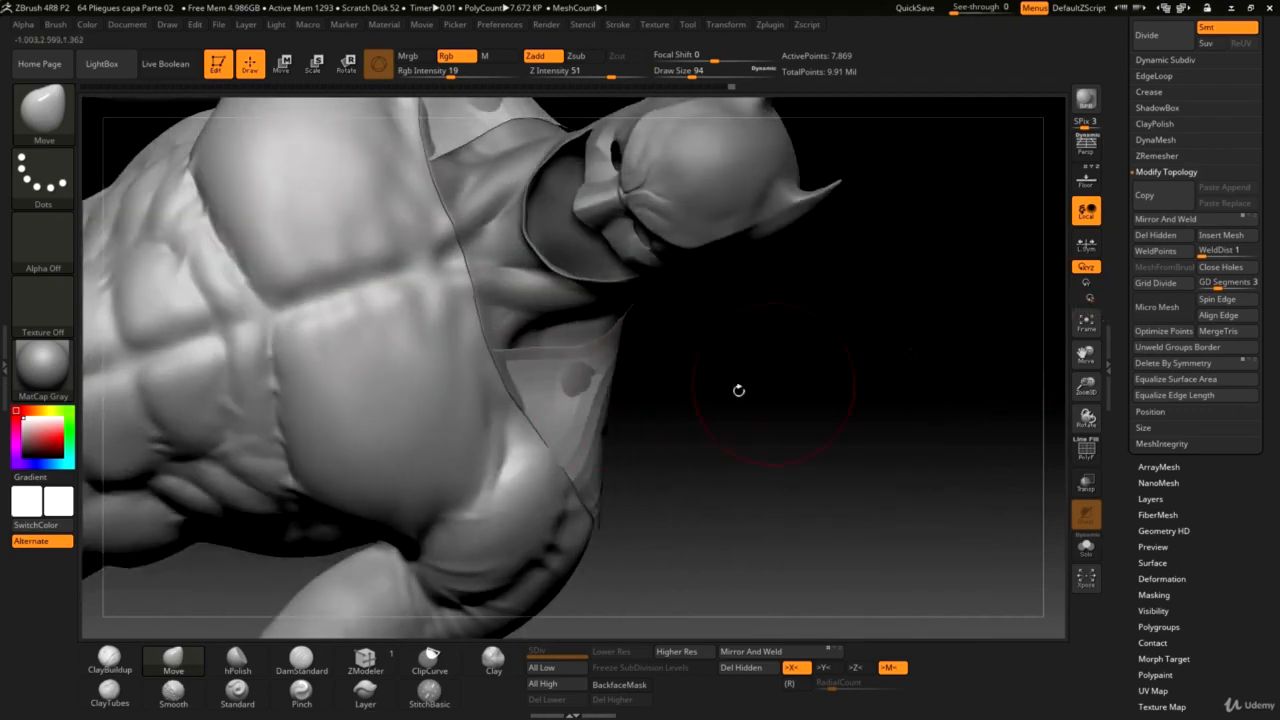
pyautogui.press('space')
pyautogui.moveTo(529, 354); pyautogui.dragTo(537, 370)
pyautogui.press('space')
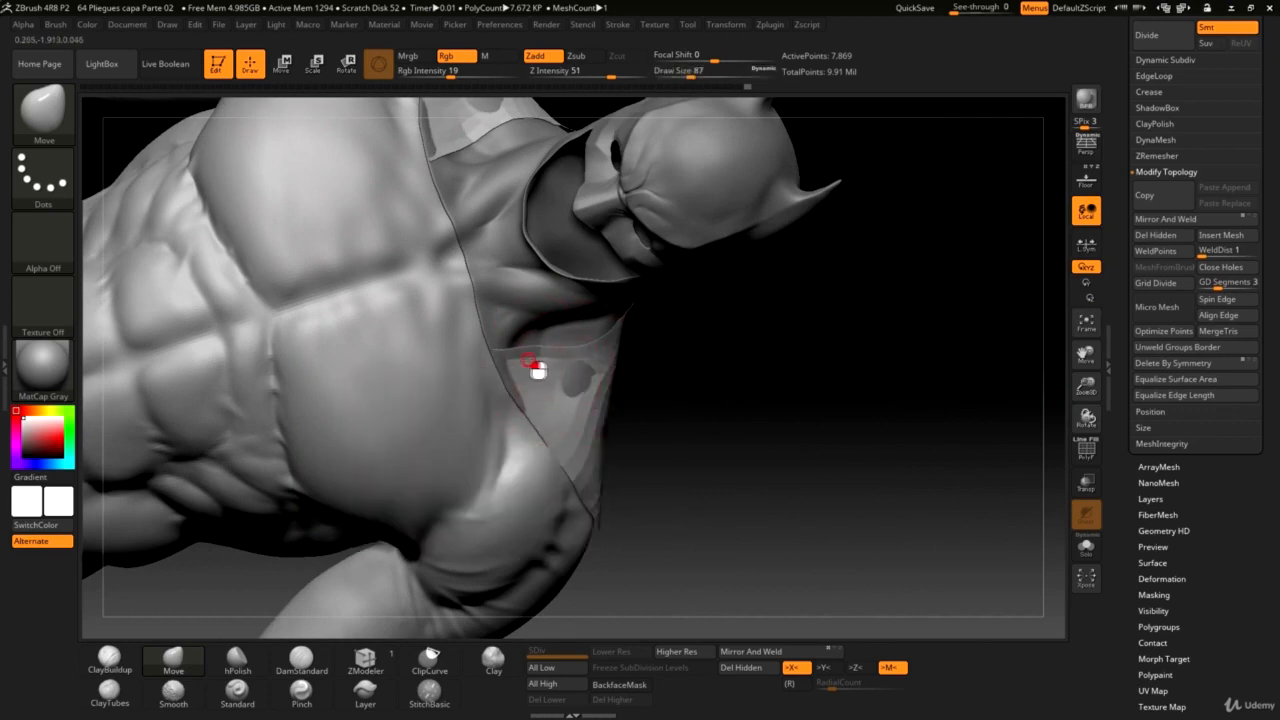
# Sink the cape's front corner into the collarbone area with the Move brush at draw size 37.
pyautogui.moveTo(677, 374); pyautogui.dragTo(550, 408)
pyautogui.moveTo(662, 362); pyautogui.dragTo(535, 364)
pyautogui.press('space')
pyautogui.moveTo(706, 366); pyautogui.dragTo(560, 375)
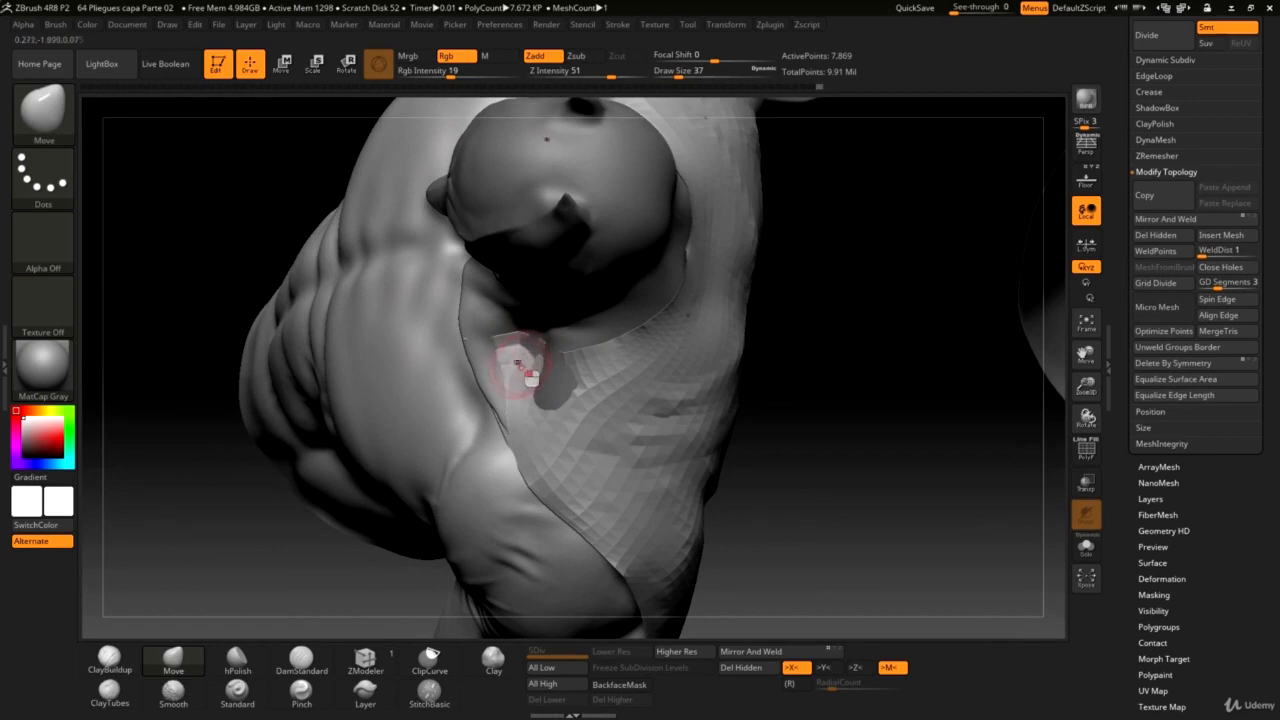
pyautogui.moveTo(897, 380); pyautogui.dragTo(657, 366)
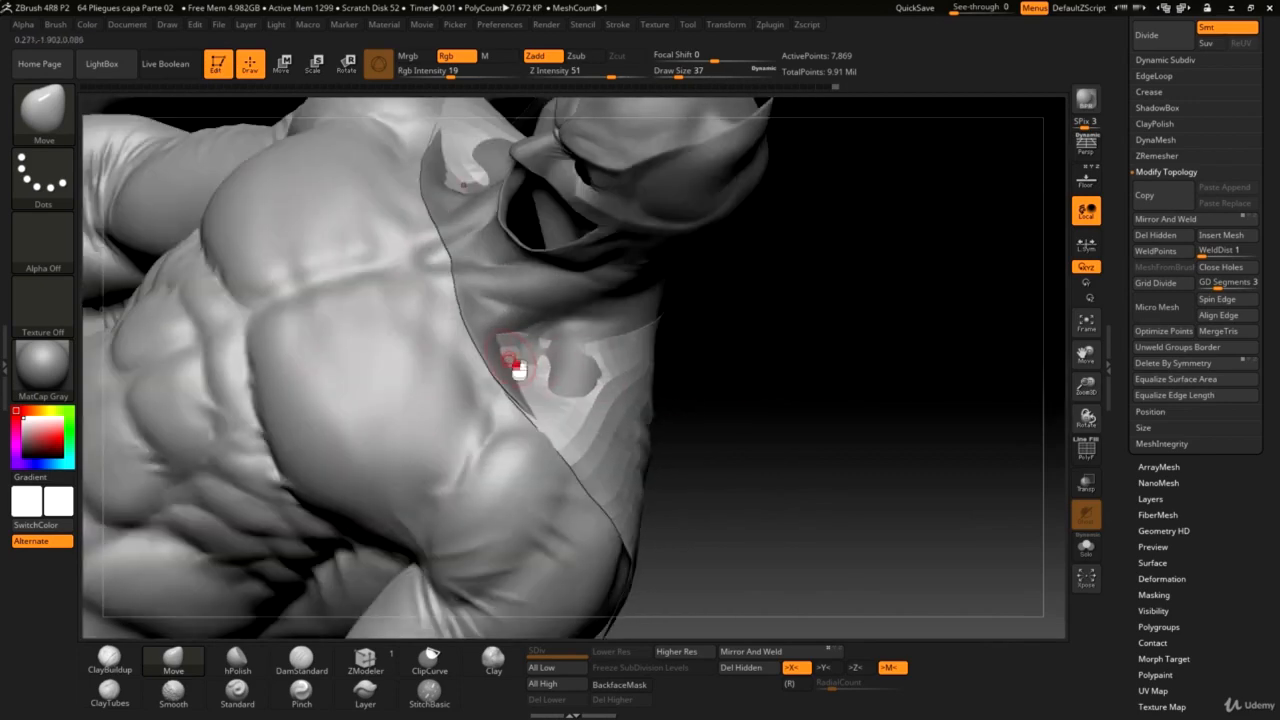
pyautogui.moveTo(697, 422); pyautogui.dragTo(665, 412)
# Move the cape's front edge between the collarbone and shoulder into the body with the Move brush at draw size 44.
pyautogui.press('space')
pyautogui.moveTo(535, 376)
pyautogui.mouseDown()
pyautogui.moveTo(513, 391)
pyautogui.moveTo(526, 405)
pyautogui.mouseUp()
pyautogui.press('space')
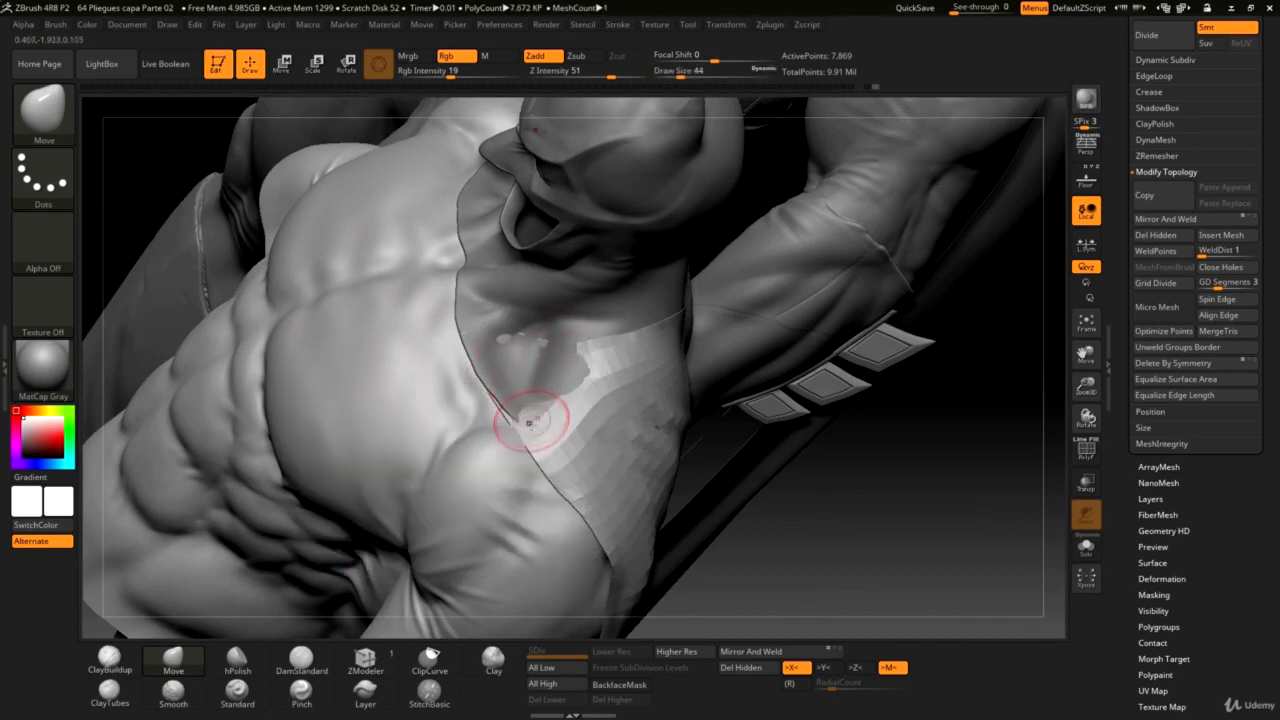
pyautogui.moveTo(908, 532); pyautogui.dragTo(923, 529)
pyautogui.moveTo(513, 415); pyautogui.dragTo(502, 402)
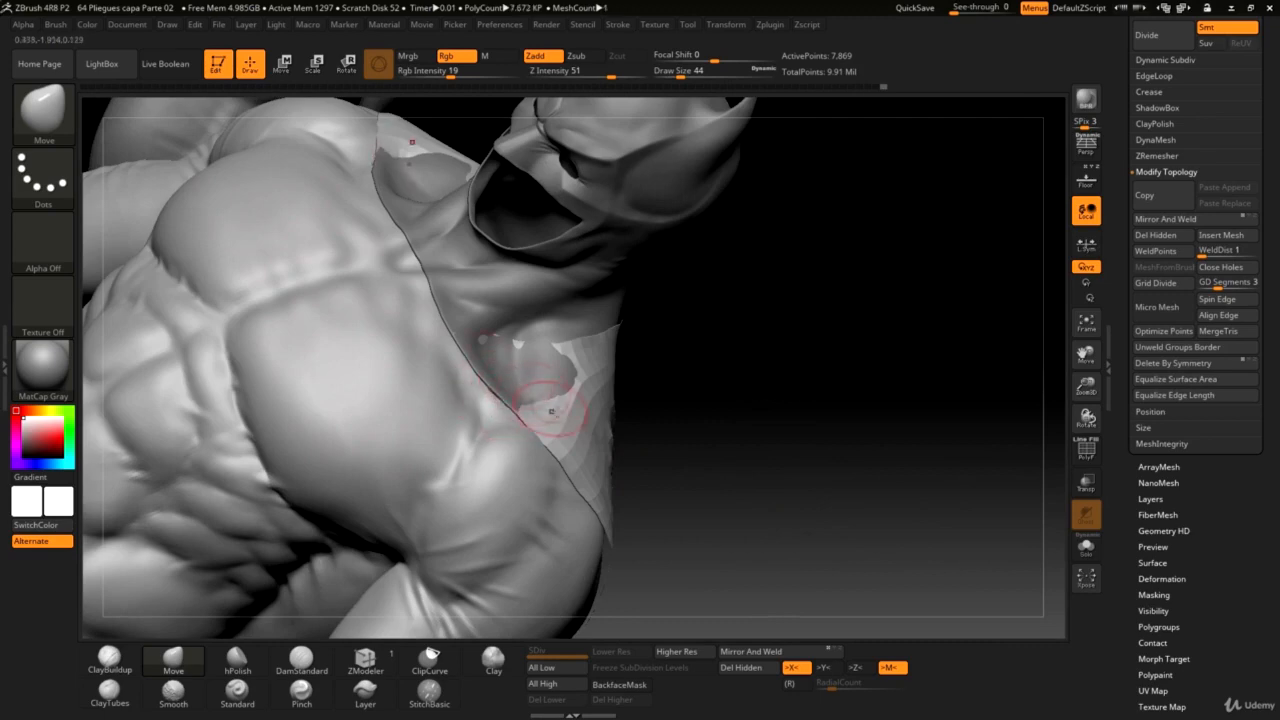
pyautogui.moveTo(726, 371); pyautogui.dragTo(561, 367)
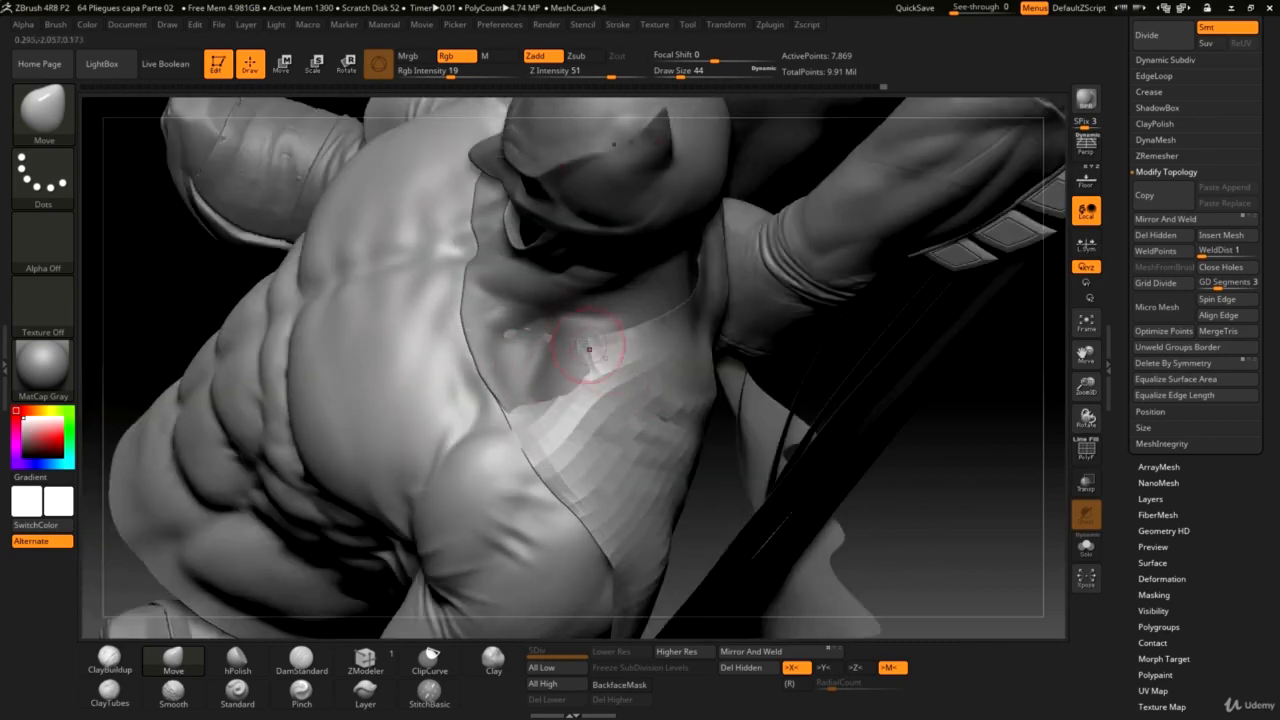
# Adjust the cape's neckline along the side and back of the neck with the Move brush.
pyautogui.moveTo(978, 468)
pyautogui.mouseDown()
pyautogui.moveTo(971, 420)
pyautogui.moveTo(948, 497)
pyautogui.mouseUp()
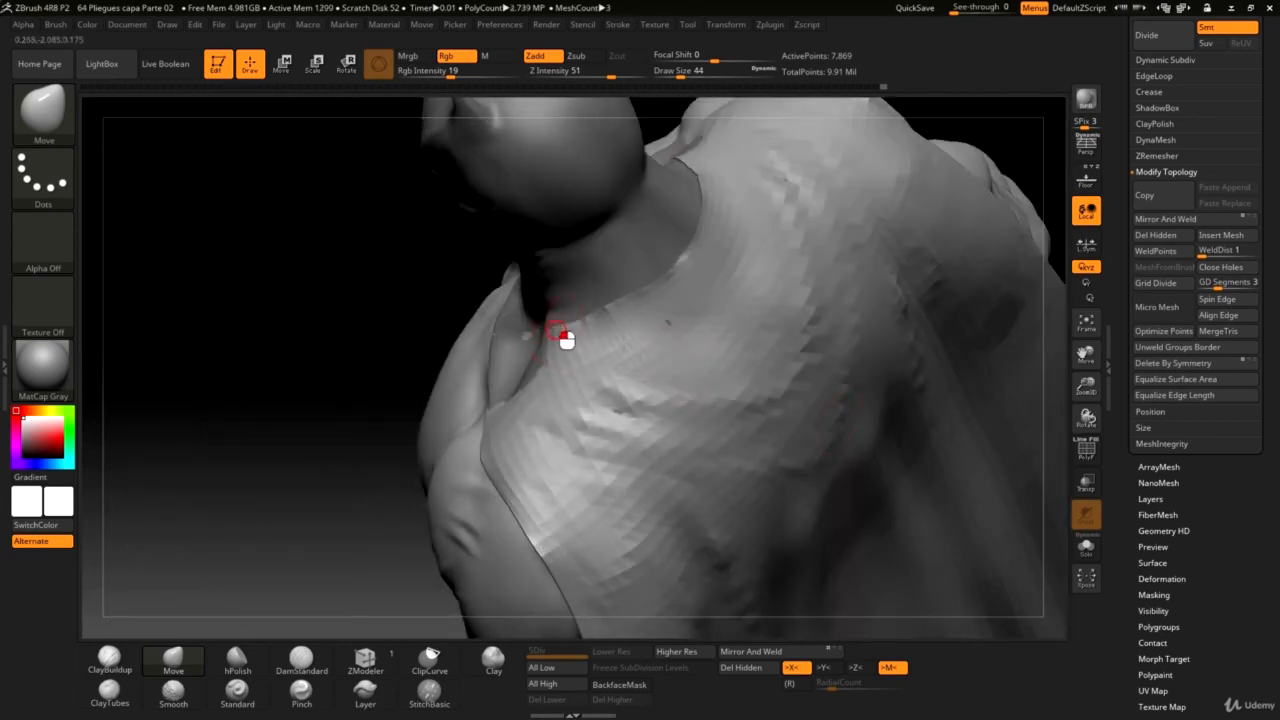
pyautogui.moveTo(571, 325); pyautogui.dragTo(567, 335)
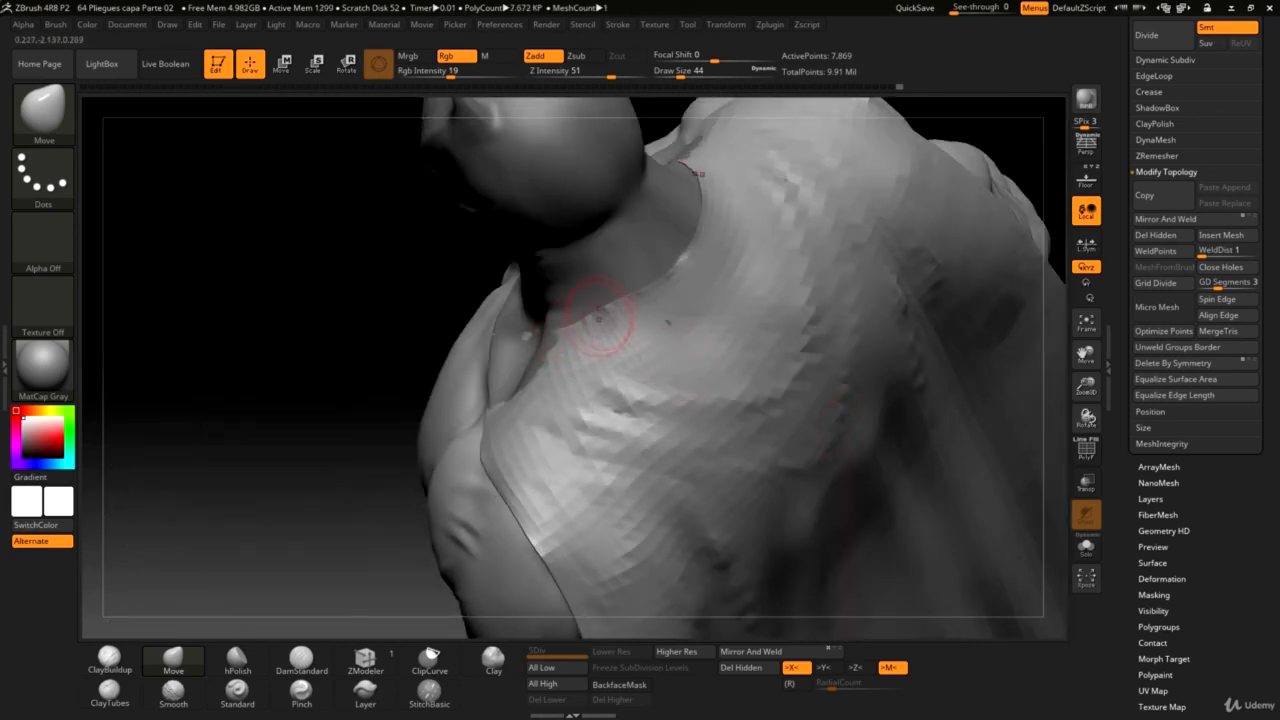
pyautogui.moveTo(414, 320); pyautogui.dragTo(648, 280)
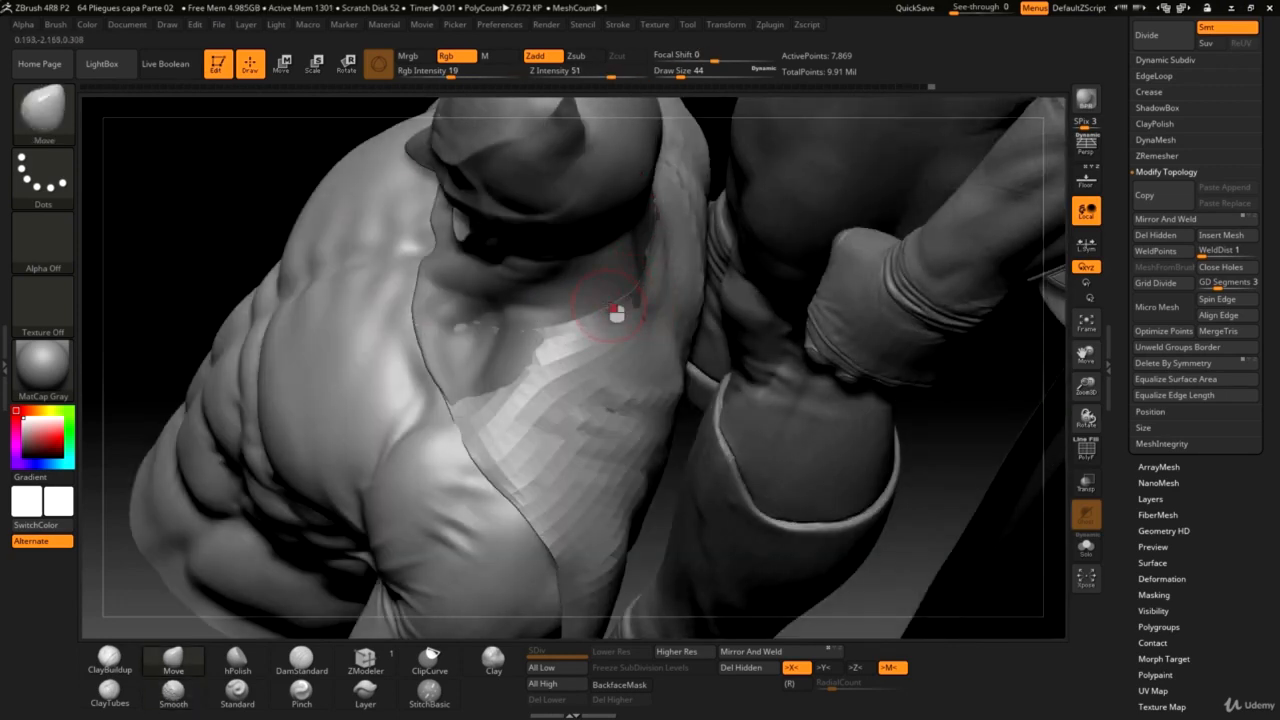
# Reshape the cape's straight hem into a slight outward curve with the Move brush at draw size 280.
pyautogui.moveTo(1087, 388); pyautogui.dragTo(1003, 241)
pyautogui.moveTo(325, 439); pyautogui.dragTo(755, 624)
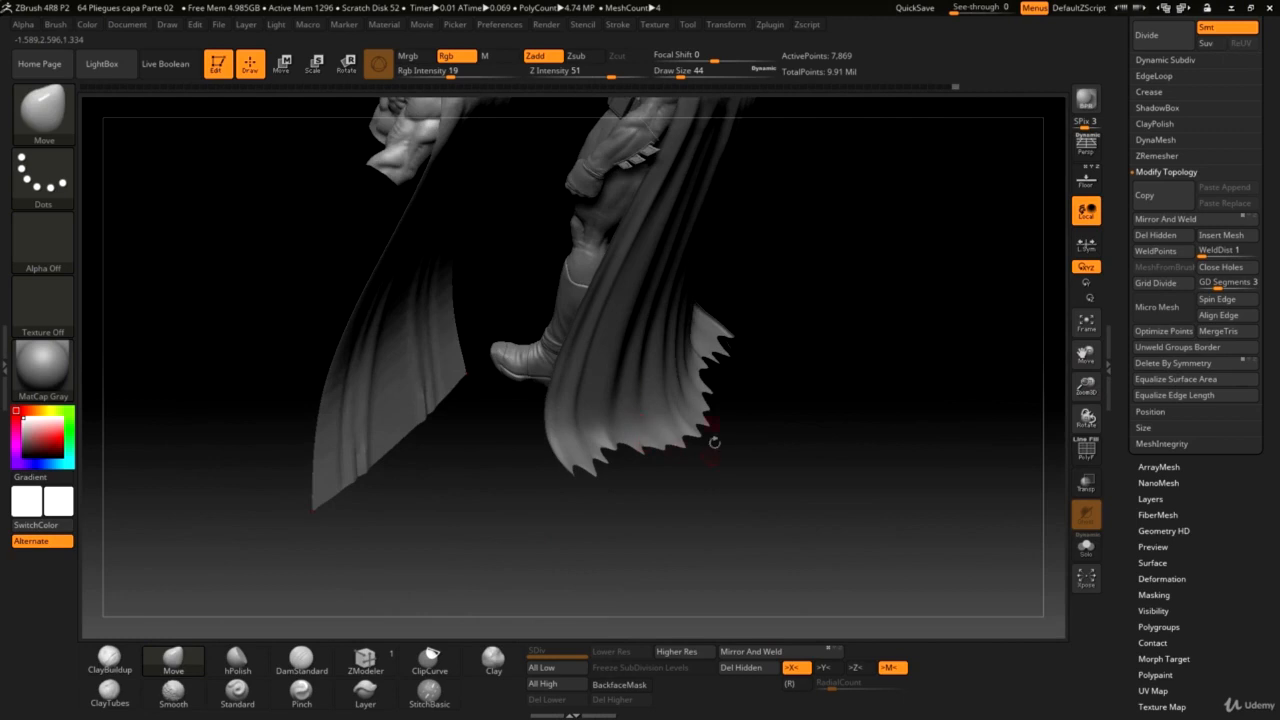
pyautogui.moveTo(735, 445)
pyautogui.mouseDown()
pyautogui.moveTo(449, 517)
pyautogui.moveTo(592, 500)
pyautogui.moveTo(591, 526)
pyautogui.moveTo(634, 391)
pyautogui.mouseUp()
pyautogui.press('space')
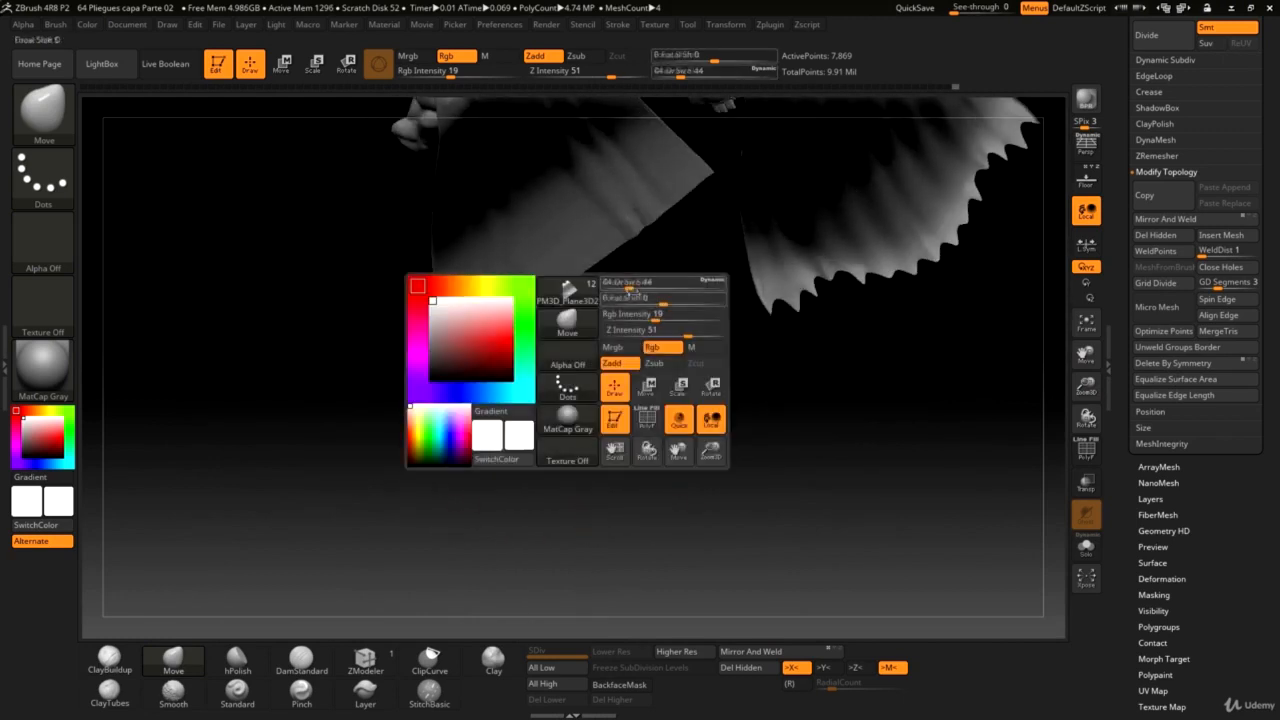
pyautogui.moveTo(638, 282); pyautogui.dragTo(667, 283)
pyautogui.press('space')
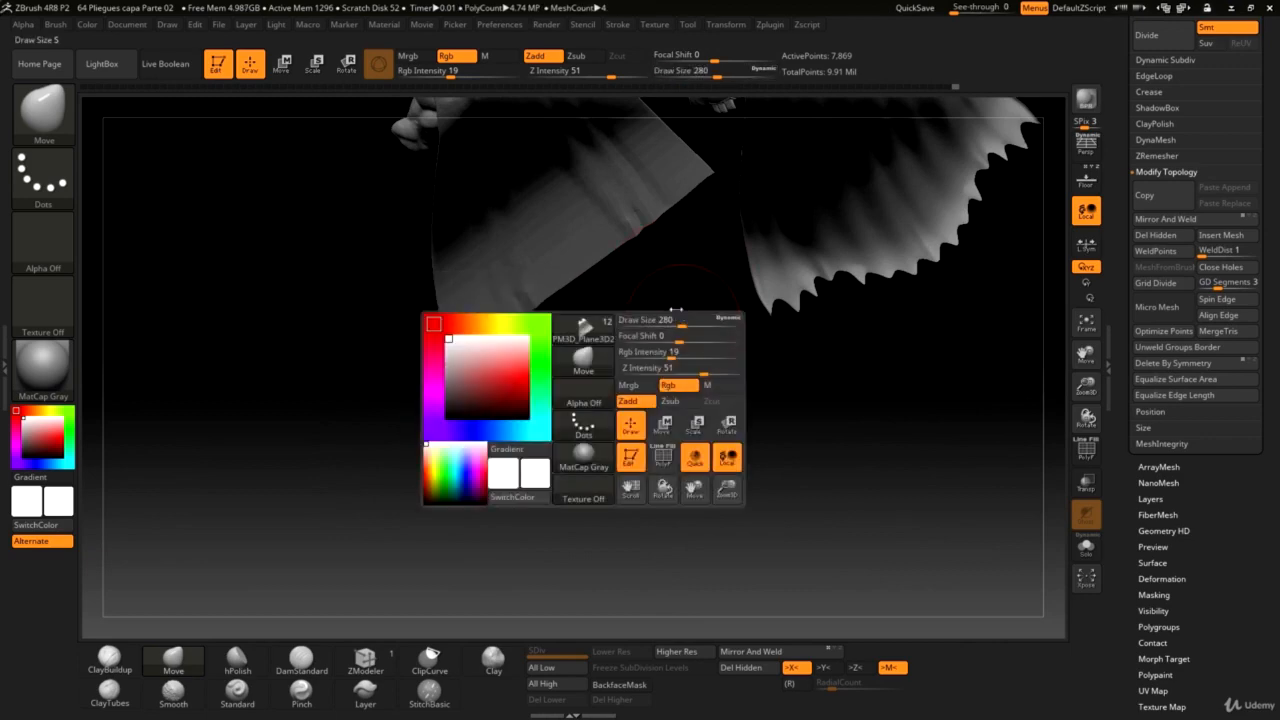
pyautogui.moveTo(677, 323)
pyautogui.mouseDown()
pyautogui.moveTo(591, 557)
pyautogui.moveTo(605, 477)
pyautogui.moveTo(594, 417)
pyautogui.moveTo(594, 517)
pyautogui.moveTo(597, 346)
pyautogui.moveTo(548, 517)
pyautogui.moveTo(560, 531)
pyautogui.moveTo(463, 420)
pyautogui.moveTo(474, 460)
pyautogui.moveTo(485, 318)
pyautogui.moveTo(515, 331)
pyautogui.mouseUp()
pyautogui.moveTo(558, 390)
pyautogui.mouseDown()
pyautogui.moveTo(577, 339)
pyautogui.moveTo(500, 320)
pyautogui.moveTo(531, 434)
pyautogui.moveTo(546, 431)
pyautogui.mouseUp()
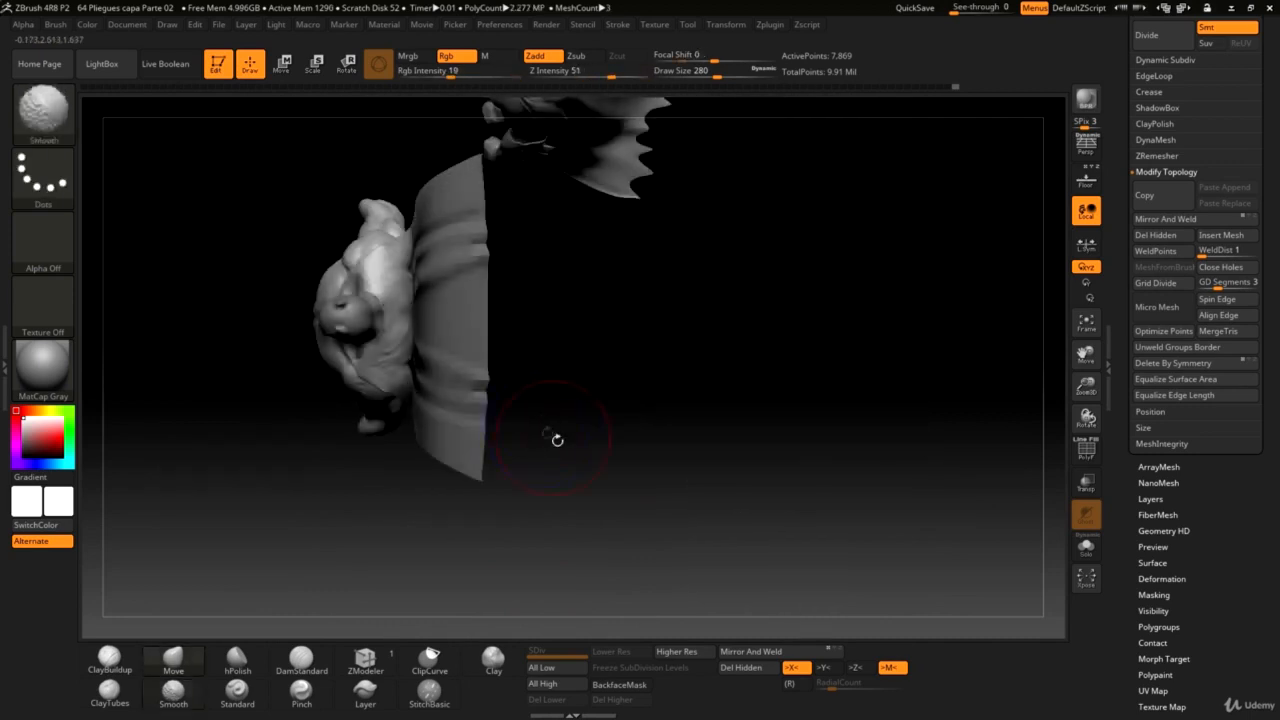
pyautogui.moveTo(632, 368); pyautogui.dragTo(565, 458)
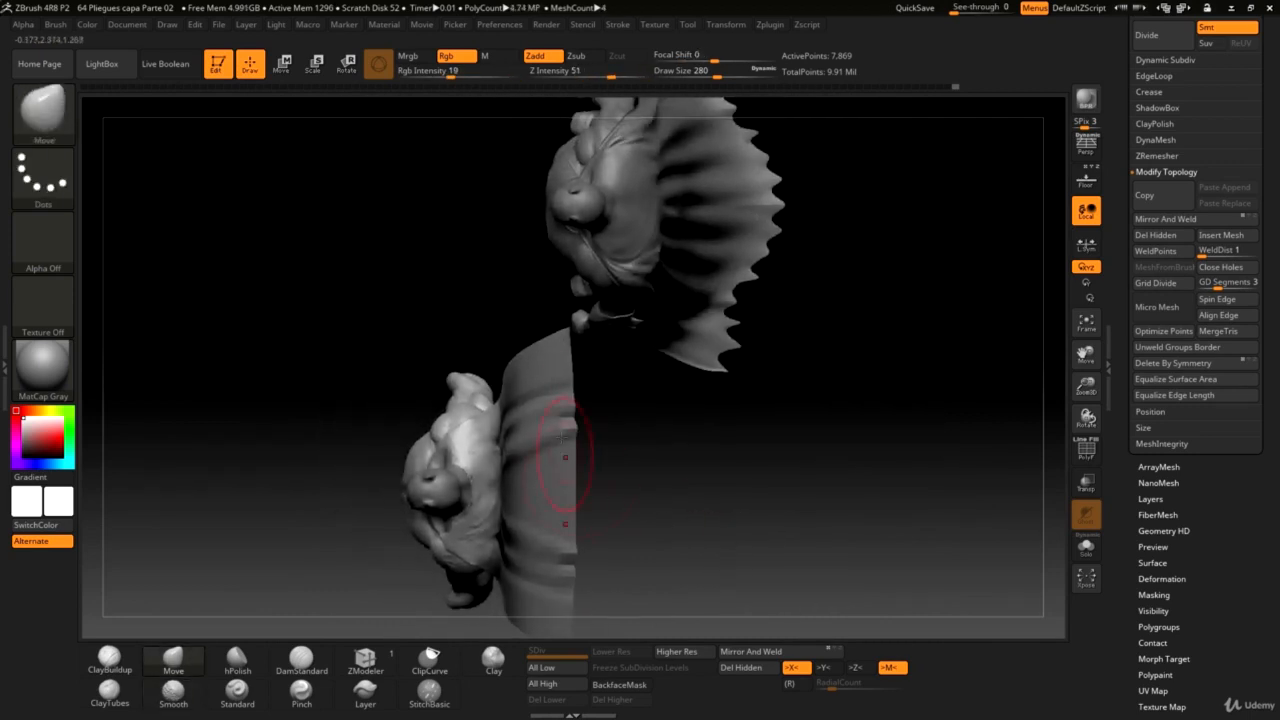
# Pull the middle of the cape's hem outward into a rounded bulge with the Move brush at draw size 468.
pyautogui.moveTo(667, 436)
pyautogui.mouseDown()
pyautogui.moveTo(666, 374)
pyautogui.moveTo(667, 432)
pyautogui.moveTo(660, 400)
pyautogui.moveTo(645, 476)
pyautogui.moveTo(576, 394)
pyautogui.moveTo(593, 408)
pyautogui.mouseUp()
pyautogui.press('space')
pyautogui.moveTo(569, 327); pyautogui.dragTo(593, 324)
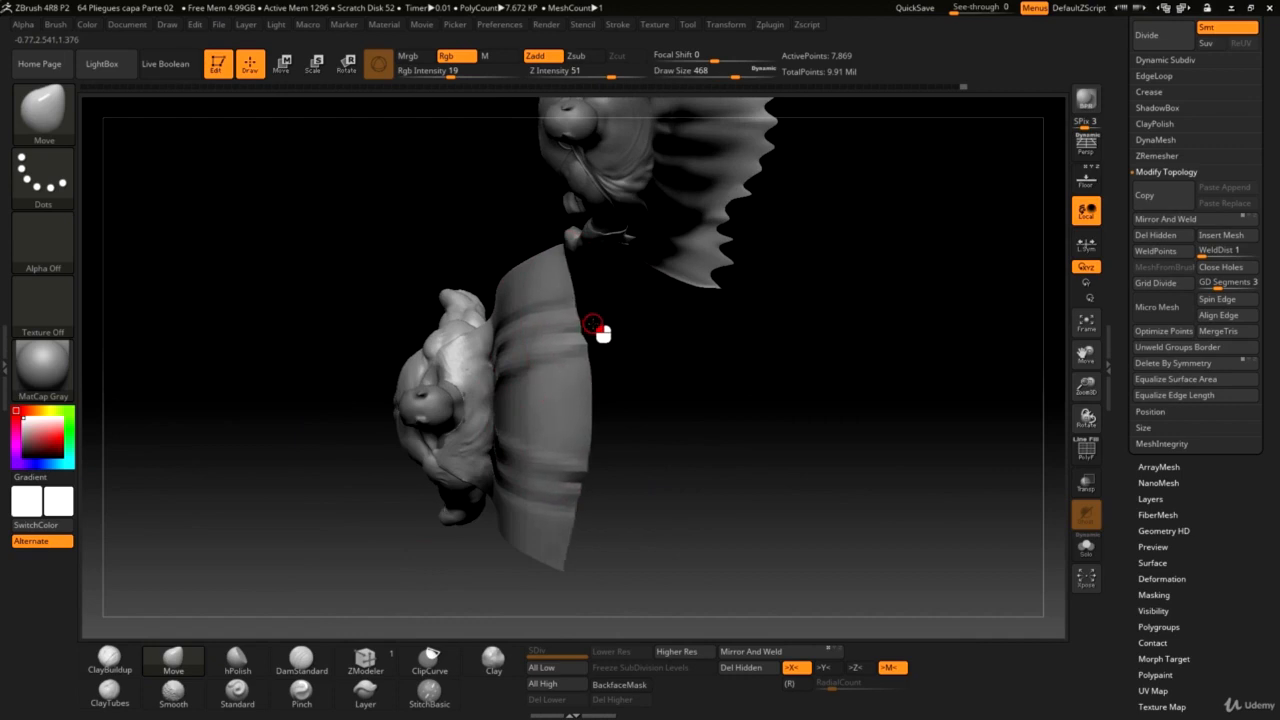
pyautogui.moveTo(790, 368); pyautogui.dragTo(757, 366)
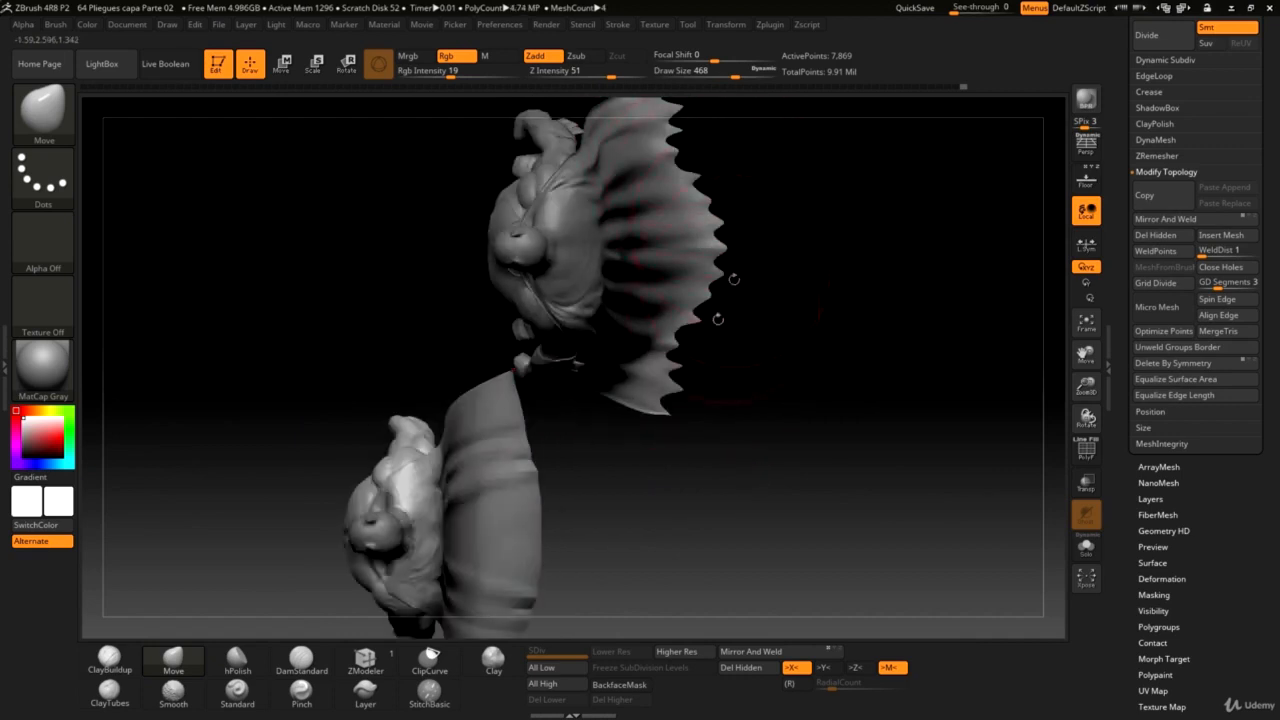
pyautogui.moveTo(716, 182); pyautogui.dragTo(760, 280)
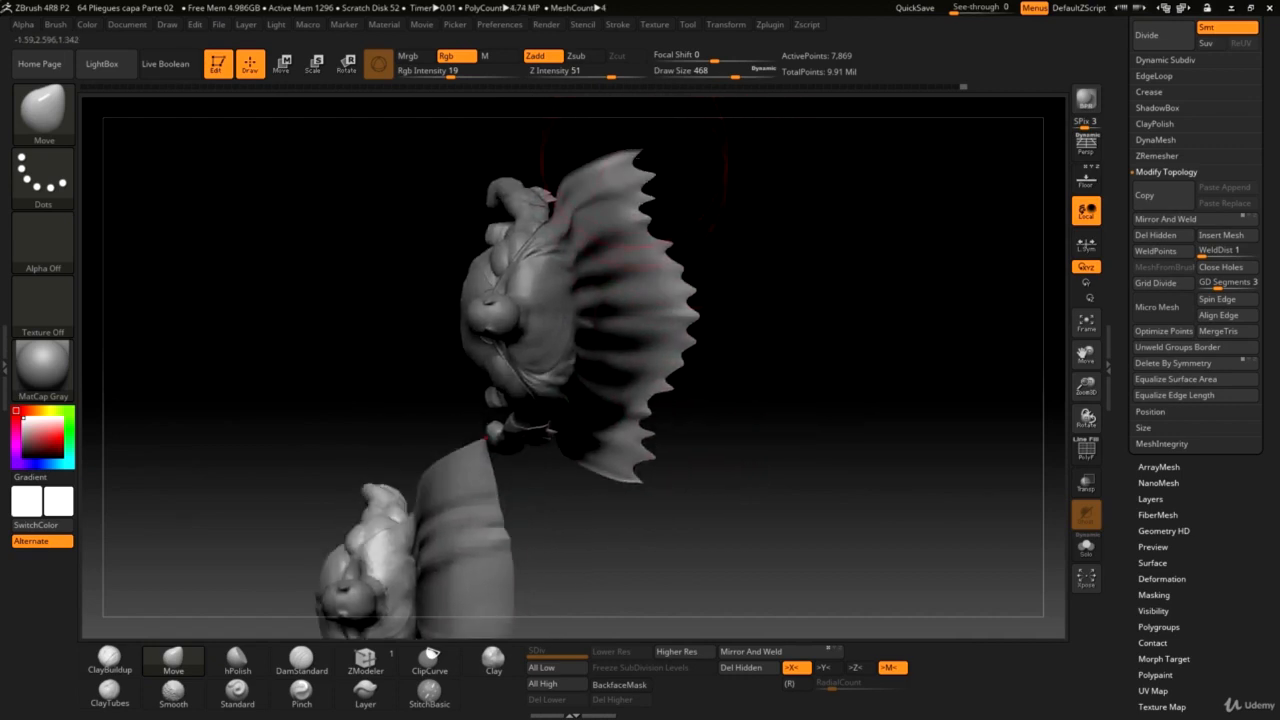
pyautogui.moveTo(783, 358); pyautogui.dragTo(707, 314)
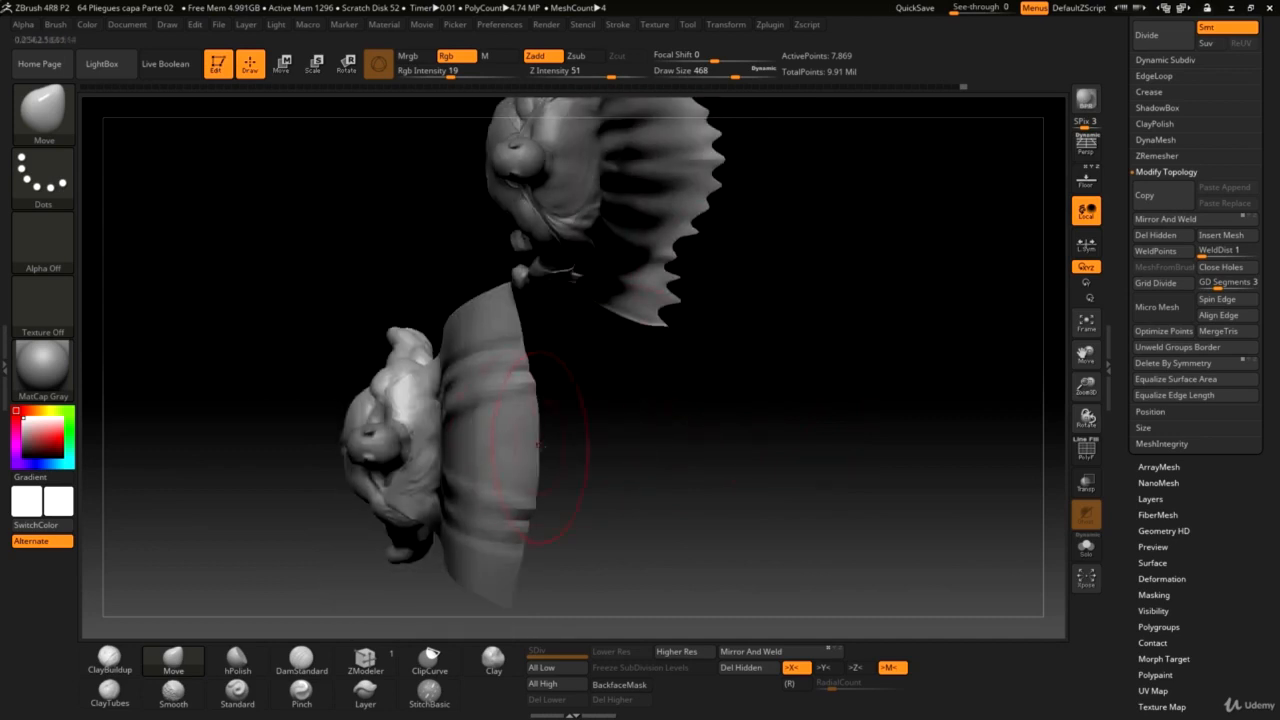
pyautogui.moveTo(540, 445); pyautogui.dragTo(571, 449)
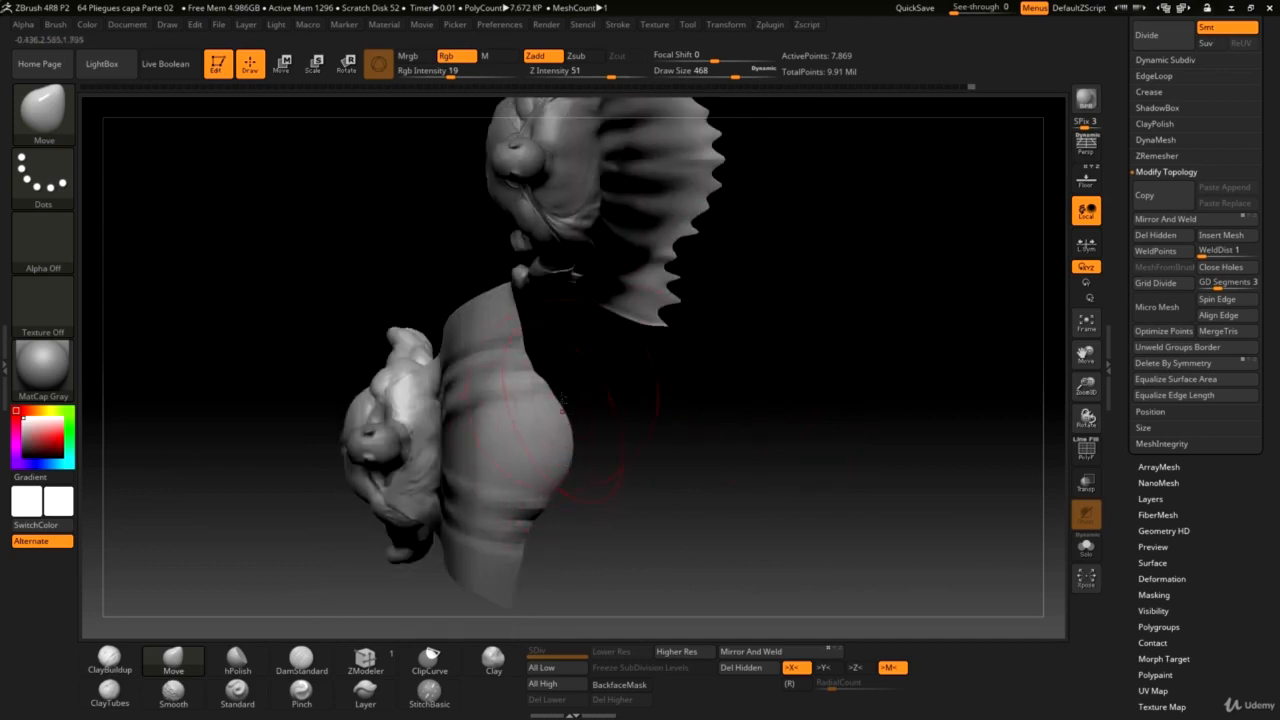
pyautogui.moveTo(673, 357); pyautogui.dragTo(686, 394)
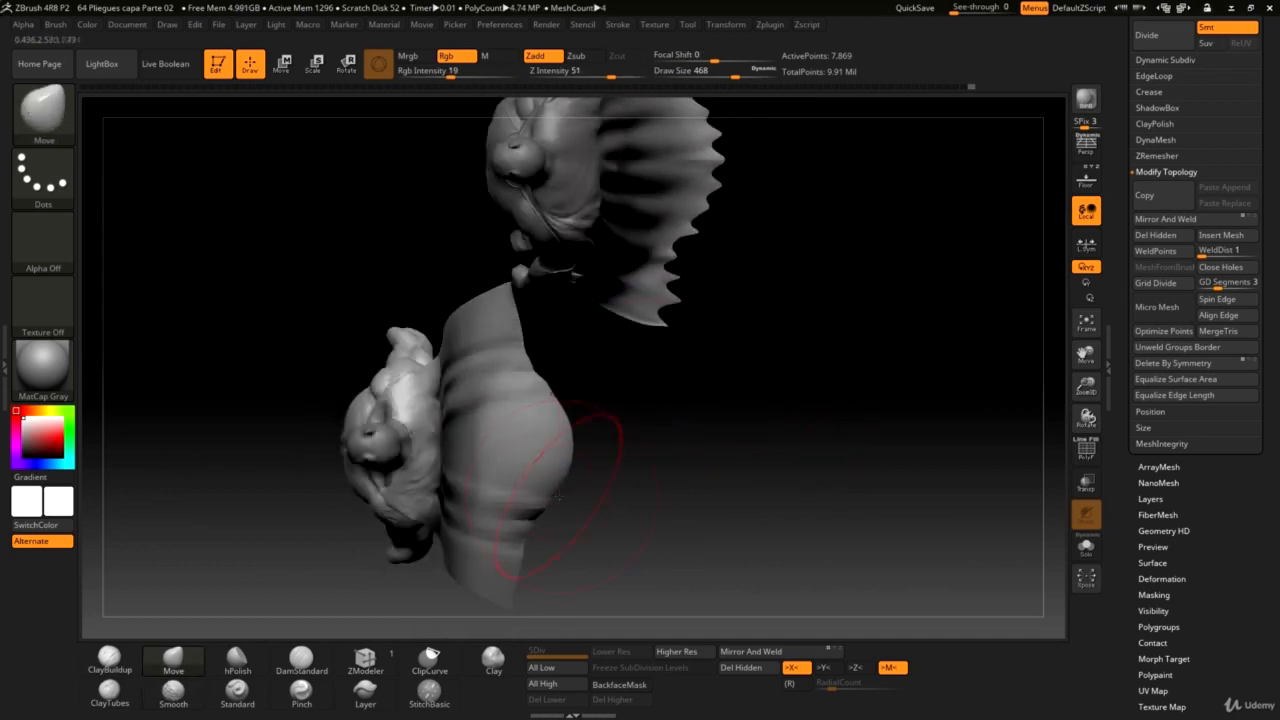
# Push the hem inward beside the central bulge with the Move brush at draw size 293.
pyautogui.press('space')
pyautogui.click(531, 486)
pyautogui.moveTo(530, 353); pyautogui.dragTo(521, 350)
pyautogui.moveTo(622, 359); pyautogui.dragTo(606, 457)
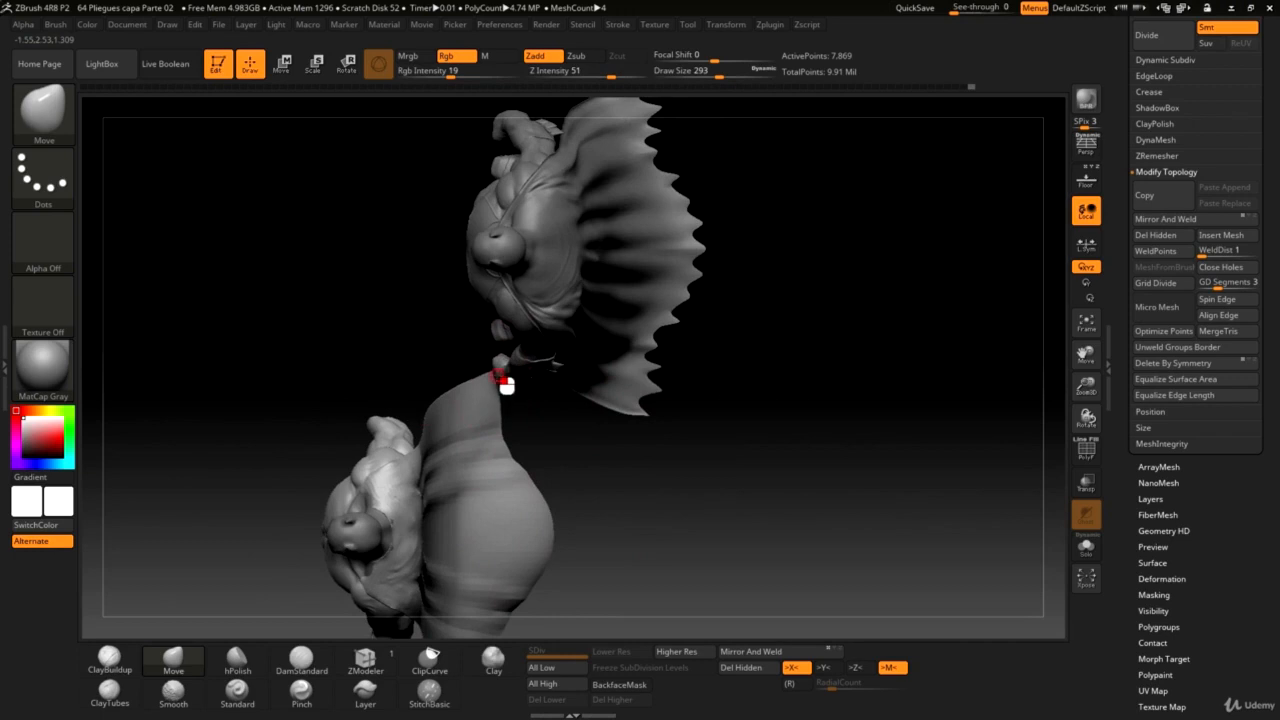
# Pull the hem's corner outward with the Move brush at draw size 167 and smooth the bulge's edge.
pyautogui.moveTo(617, 491)
pyautogui.mouseDown()
pyautogui.moveTo(623, 280)
pyautogui.moveTo(600, 310)
pyautogui.mouseUp()
pyautogui.press('space')
pyautogui.click(512, 473)
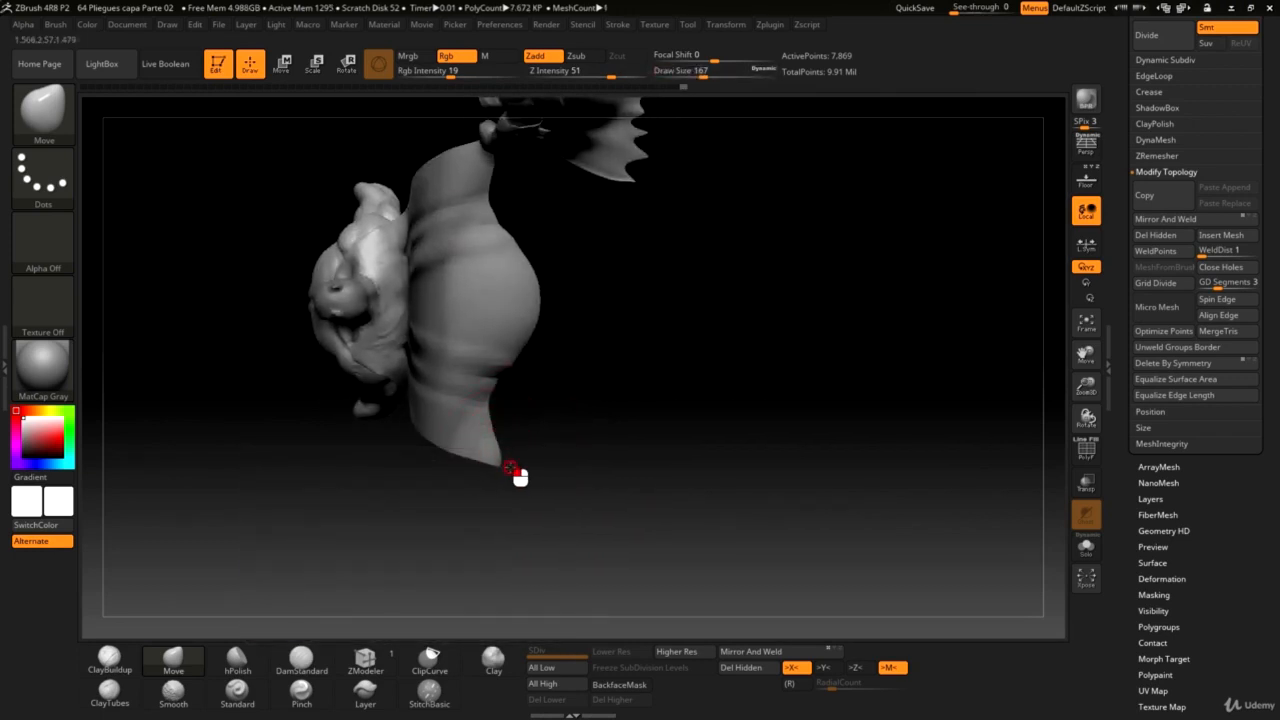
pyautogui.press('shift')
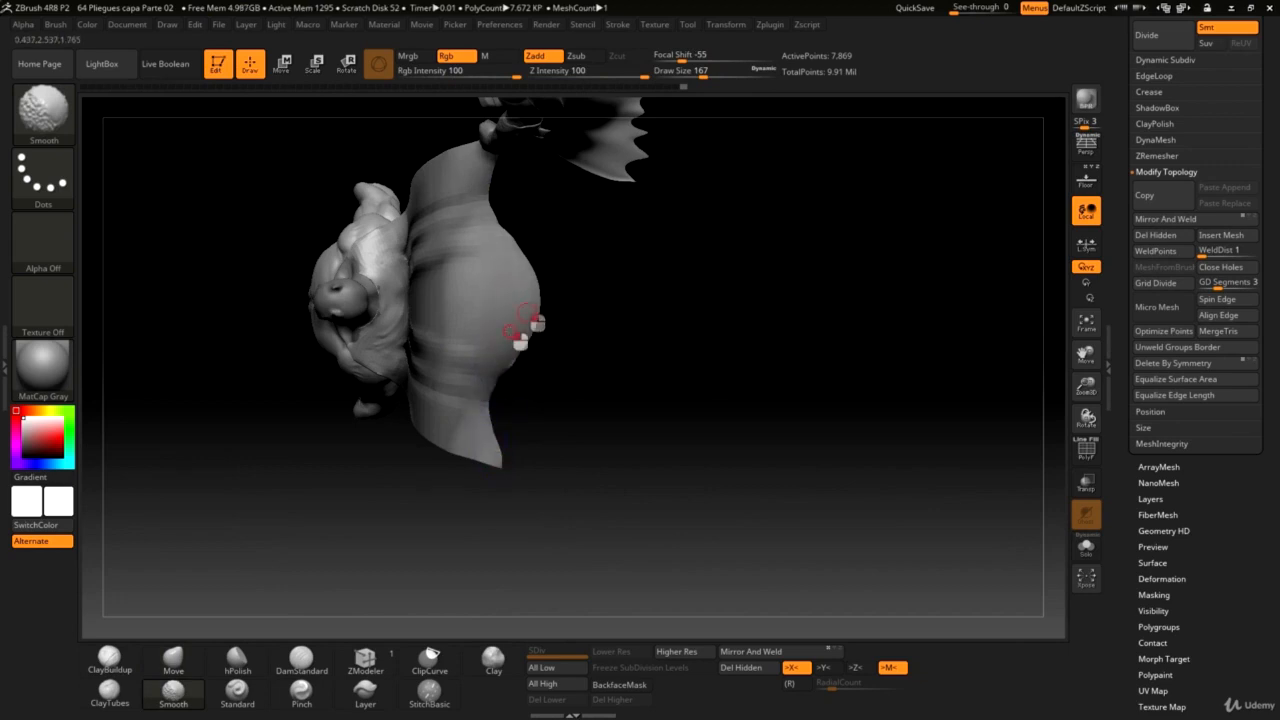
# Sculpt raised and sunken folds along the hem's bulge with the Standard brush at draw size 386.
pyautogui.moveTo(669, 297)
pyautogui.mouseDown()
pyautogui.moveTo(608, 449)
pyautogui.moveTo(612, 392)
pyautogui.moveTo(566, 480)
pyautogui.moveTo(600, 423)
pyautogui.moveTo(590, 428)
pyautogui.mouseUp()
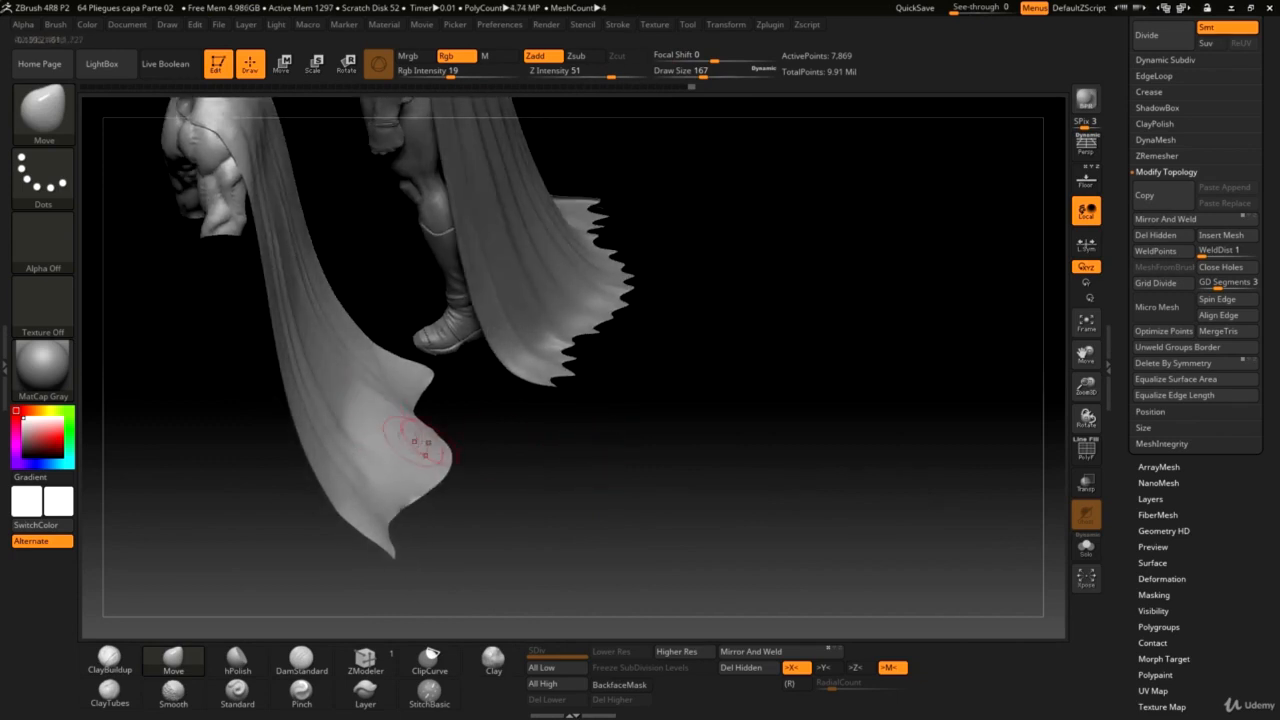
pyautogui.click(237, 689)
pyautogui.press('space')
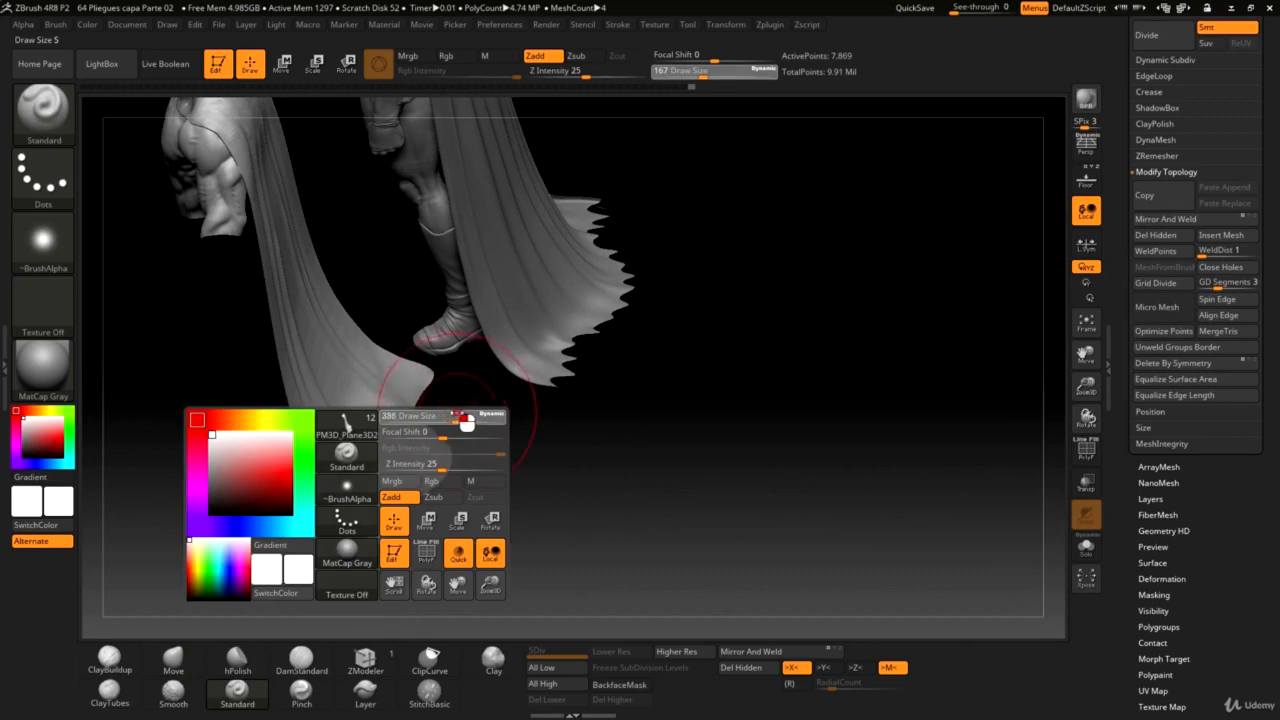
pyautogui.moveTo(464, 474); pyautogui.dragTo(520, 480)
pyautogui.moveTo(409, 424); pyautogui.dragTo(428, 447)
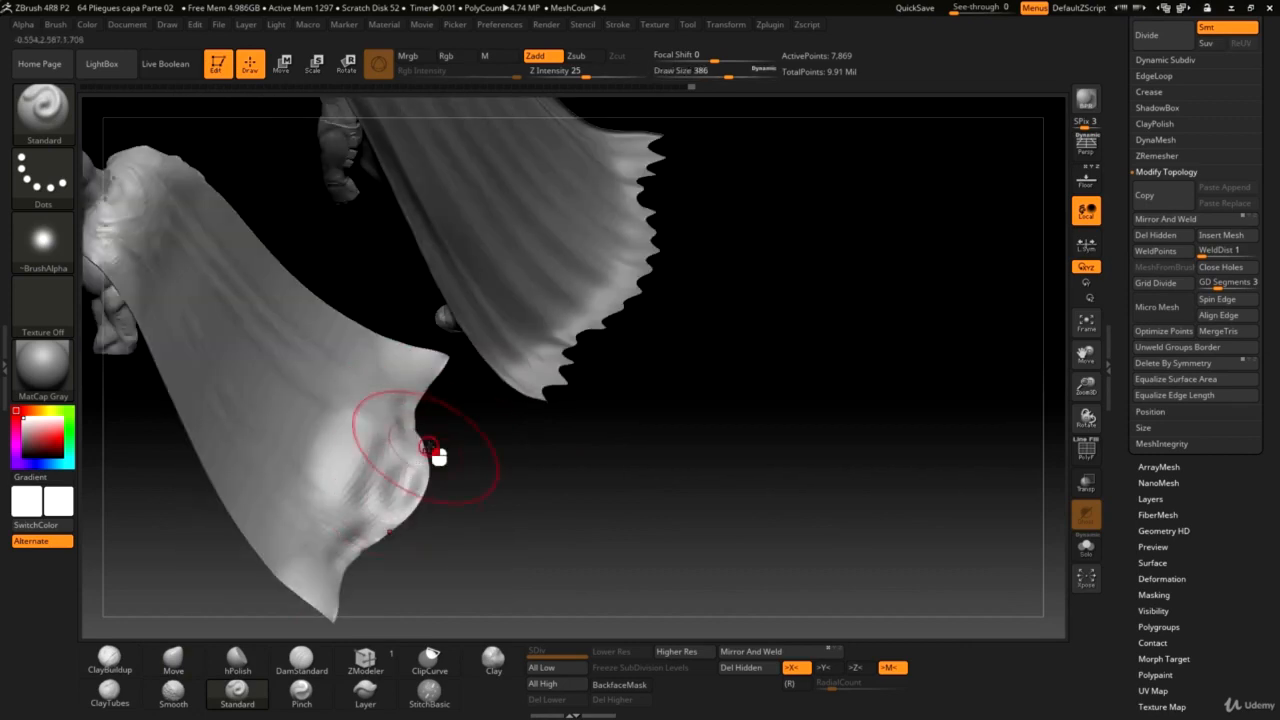
pyautogui.keyDown('alt'); pyautogui.moveTo(450, 366); pyautogui.dragTo(403, 467); pyautogui.keyUp('alt')
pyautogui.moveTo(490, 462); pyautogui.dragTo(534, 472)
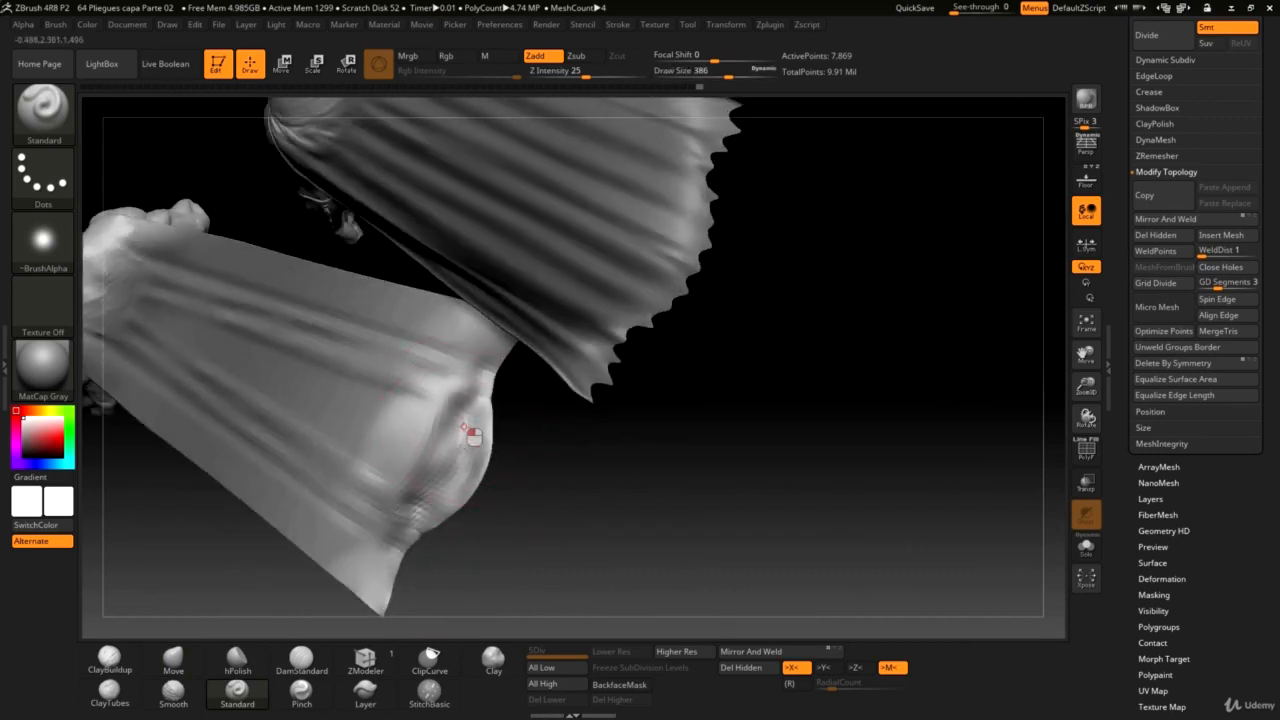
pyautogui.moveTo(470, 437); pyautogui.dragTo(458, 394)
# Smooth the folds around the hem's bulge and blend them into the cape's lower surface.
pyautogui.press('shift')
pyautogui.moveTo(555, 495)
pyautogui.mouseDown()
pyautogui.moveTo(471, 424)
pyautogui.moveTo(458, 432)
pyautogui.mouseUp()
pyautogui.moveTo(550, 465)
pyautogui.mouseDown()
pyautogui.moveTo(546, 451)
pyautogui.moveTo(541, 477)
pyautogui.mouseUp()
pyautogui.moveTo(421, 468); pyautogui.dragTo(438, 433)
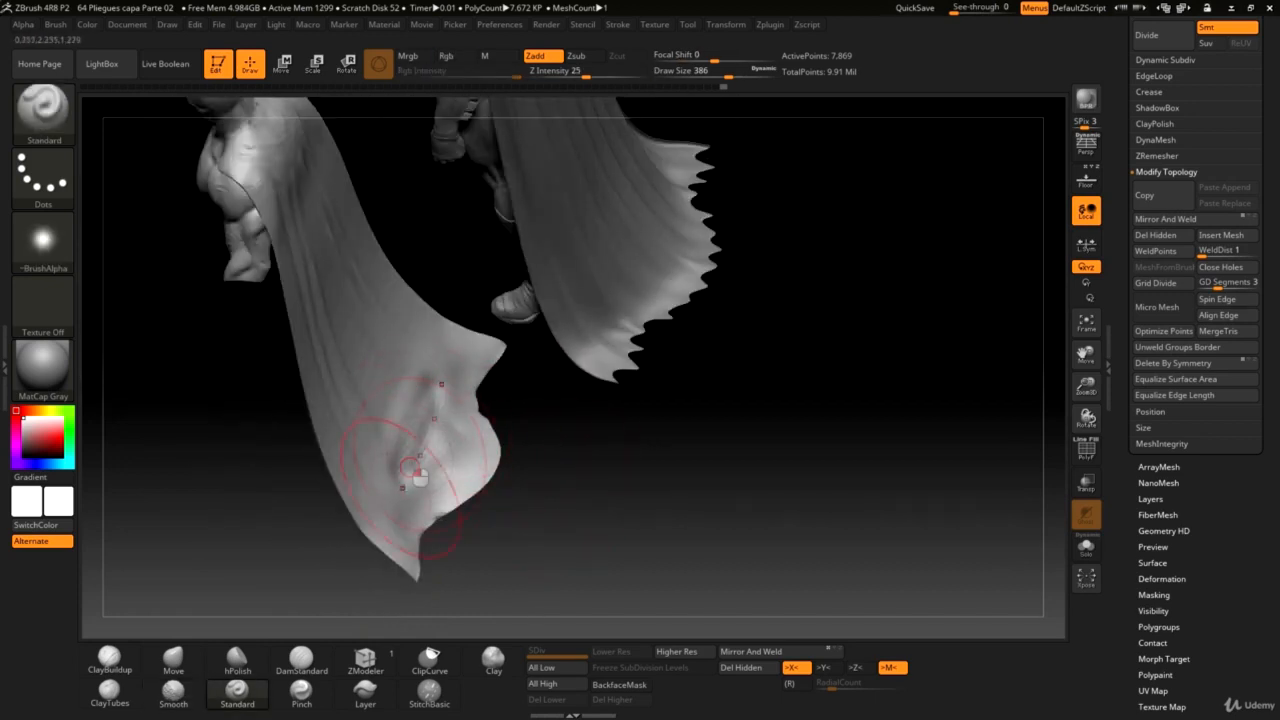
pyautogui.moveTo(408, 542)
pyautogui.mouseDown()
pyautogui.moveTo(397, 559)
pyautogui.moveTo(397, 514)
pyautogui.mouseUp()
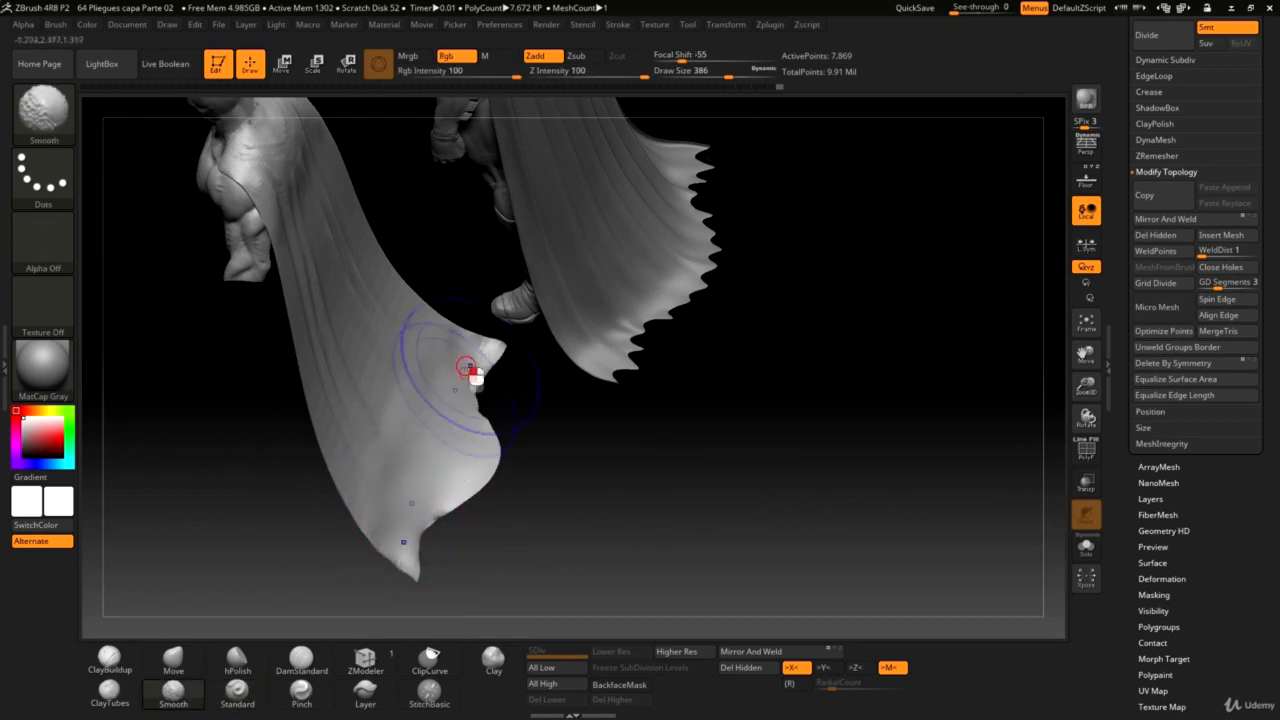
# Draw out the hem's corners into points and refine the hollows beside the bulge with the Move brush at draw size 136.
pyautogui.moveTo(560, 462)
pyautogui.mouseDown()
pyautogui.moveTo(591, 457)
pyautogui.moveTo(574, 395)
pyautogui.moveTo(551, 400)
pyautogui.moveTo(500, 332)
pyautogui.moveTo(470, 334)
pyautogui.mouseUp()
pyautogui.press('space')
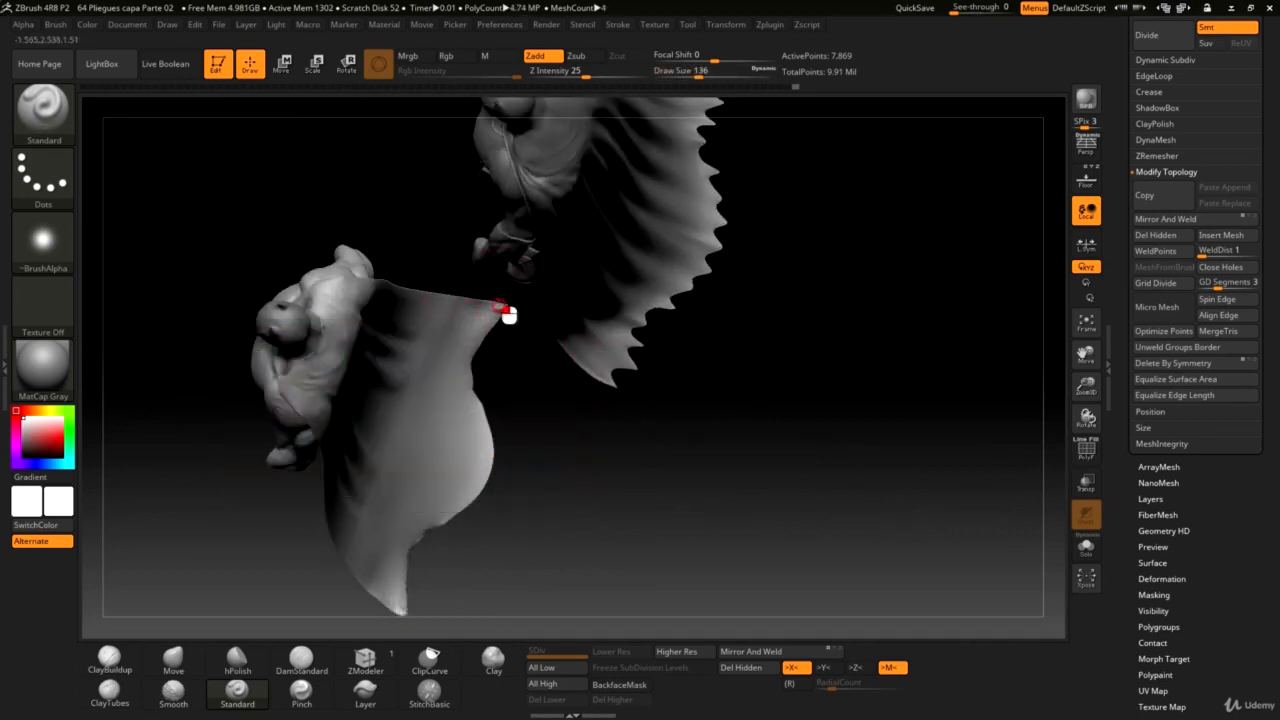
pyautogui.keyDown('alt'); pyautogui.moveTo(594, 430); pyautogui.dragTo(649, 285); pyautogui.keyUp('alt')
pyautogui.click(182, 665)
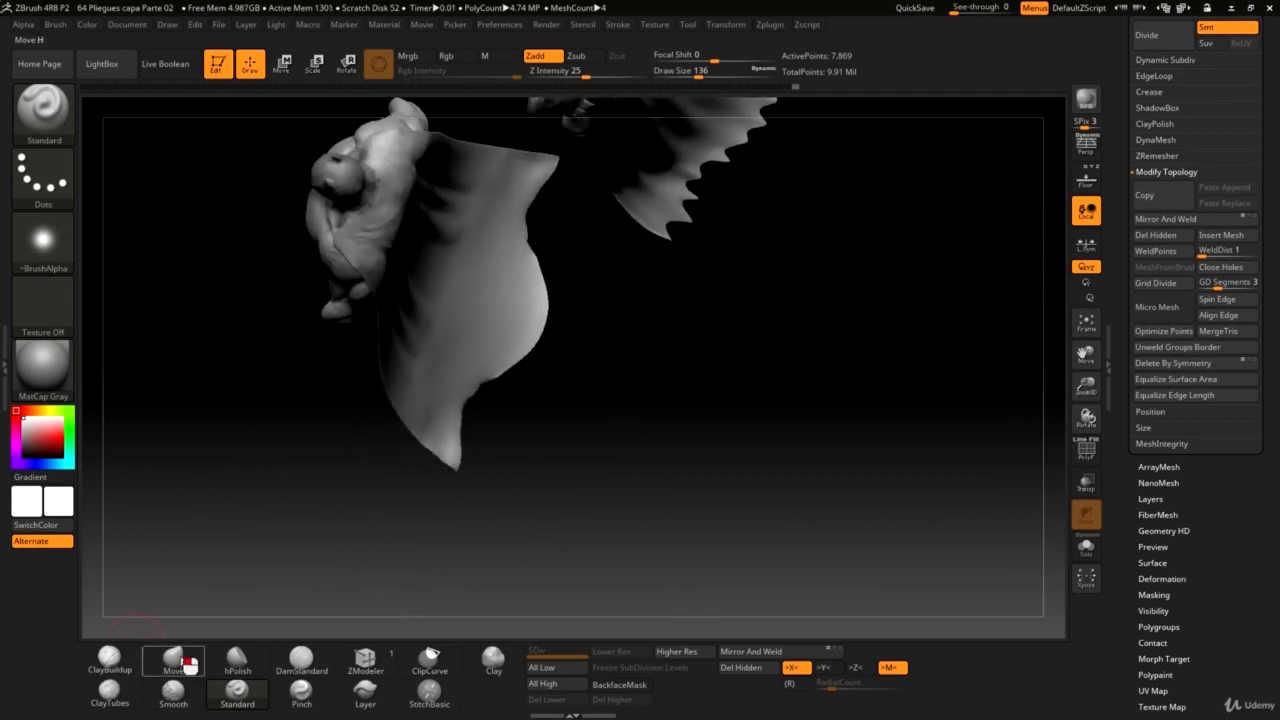
pyautogui.moveTo(461, 473)
pyautogui.mouseDown()
pyautogui.moveTo(489, 477)
pyautogui.moveTo(452, 454)
pyautogui.mouseUp()
pyautogui.moveTo(465, 402)
pyautogui.keyDown('shift'); pyautogui.mouseDown()
pyautogui.moveTo(487, 379)
pyautogui.moveTo(562, 422)
pyautogui.mouseUp(); pyautogui.keyUp('shift')
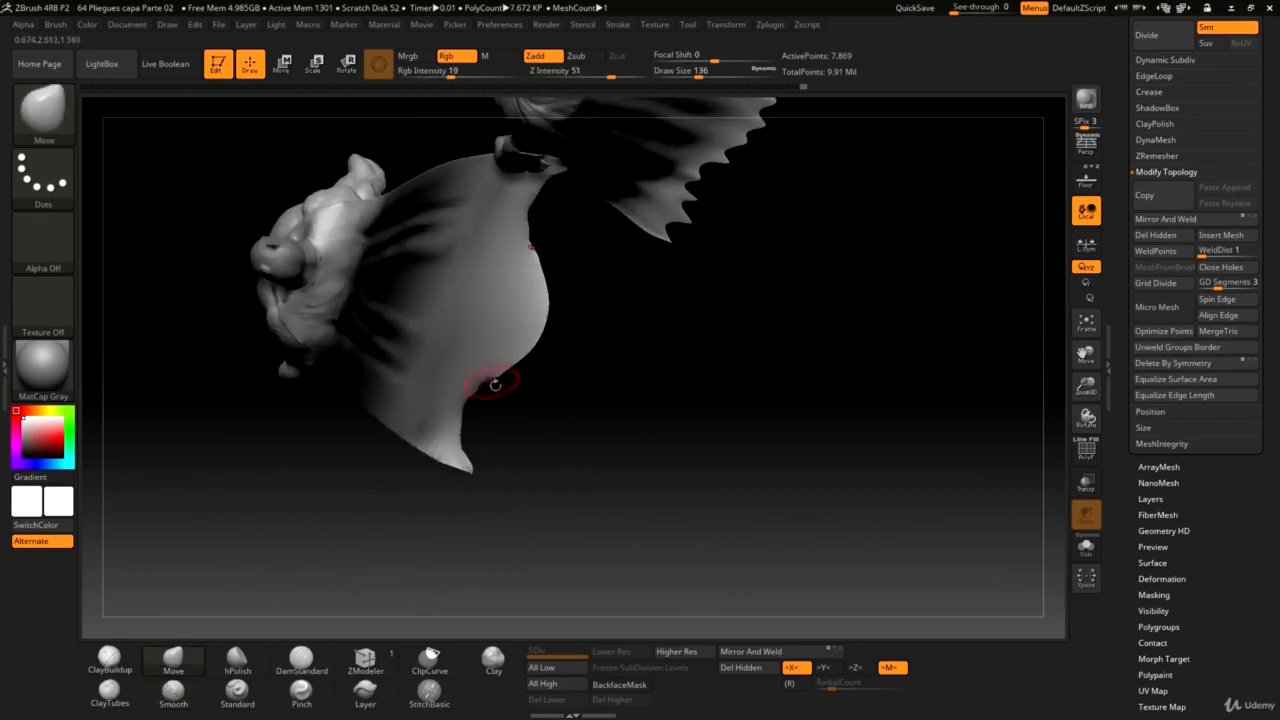
pyautogui.moveTo(495, 383)
pyautogui.mouseDown()
pyautogui.moveTo(606, 363)
pyautogui.moveTo(609, 331)
pyautogui.moveTo(670, 230)
pyautogui.mouseUp()
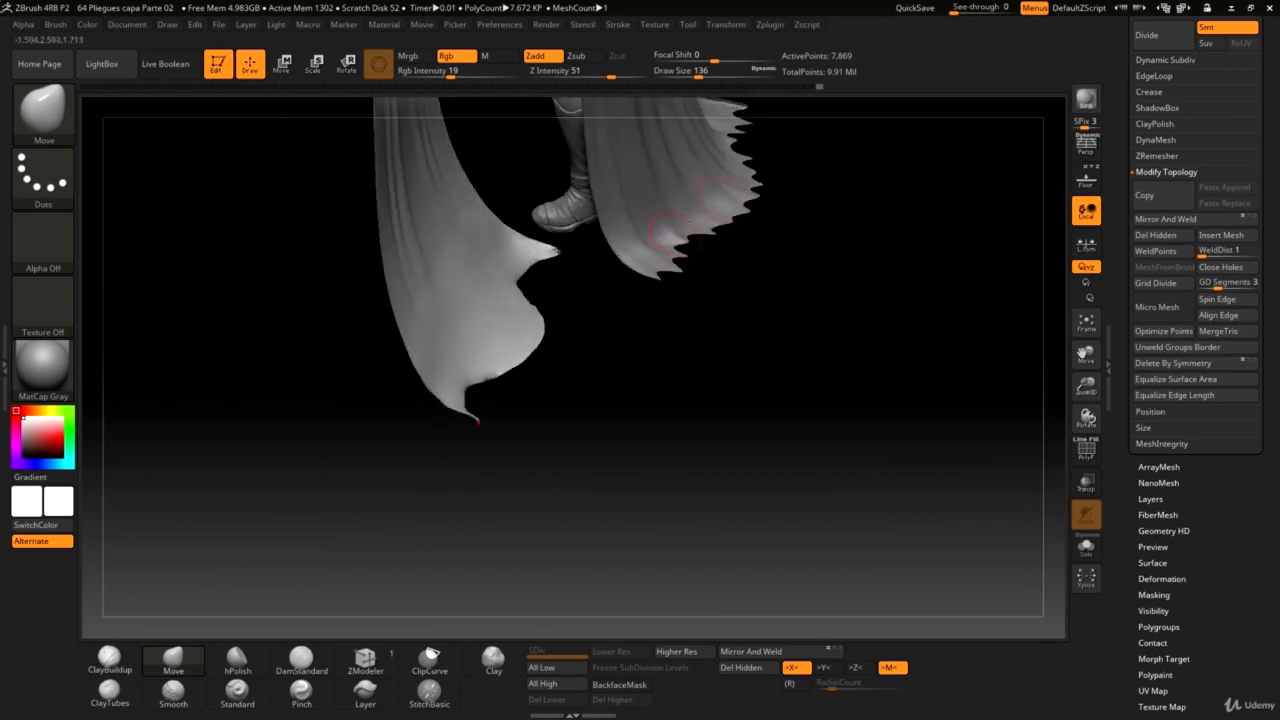
# Sculpt a fold following the cape's wavy hem with the Standard brush at draw size 197, and smooth it.
pyautogui.moveTo(620, 360); pyautogui.dragTo(755, 283)
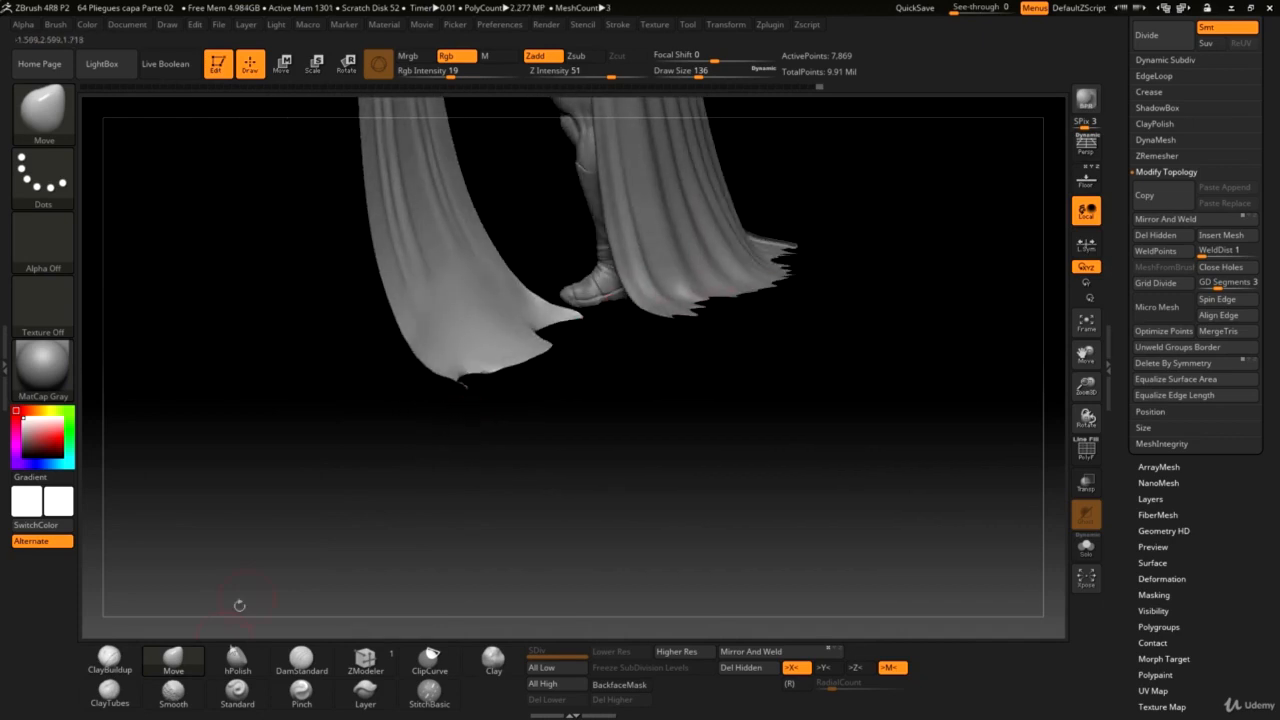
pyautogui.click(237, 690)
pyautogui.press('space')
pyautogui.moveTo(630, 290); pyautogui.dragTo(636, 293)
pyautogui.moveTo(556, 408); pyautogui.dragTo(517, 407)
pyautogui.moveTo(430, 390)
pyautogui.mouseDown()
pyautogui.moveTo(523, 337)
pyautogui.moveTo(580, 266)
pyautogui.mouseUp()
pyautogui.press('shift')
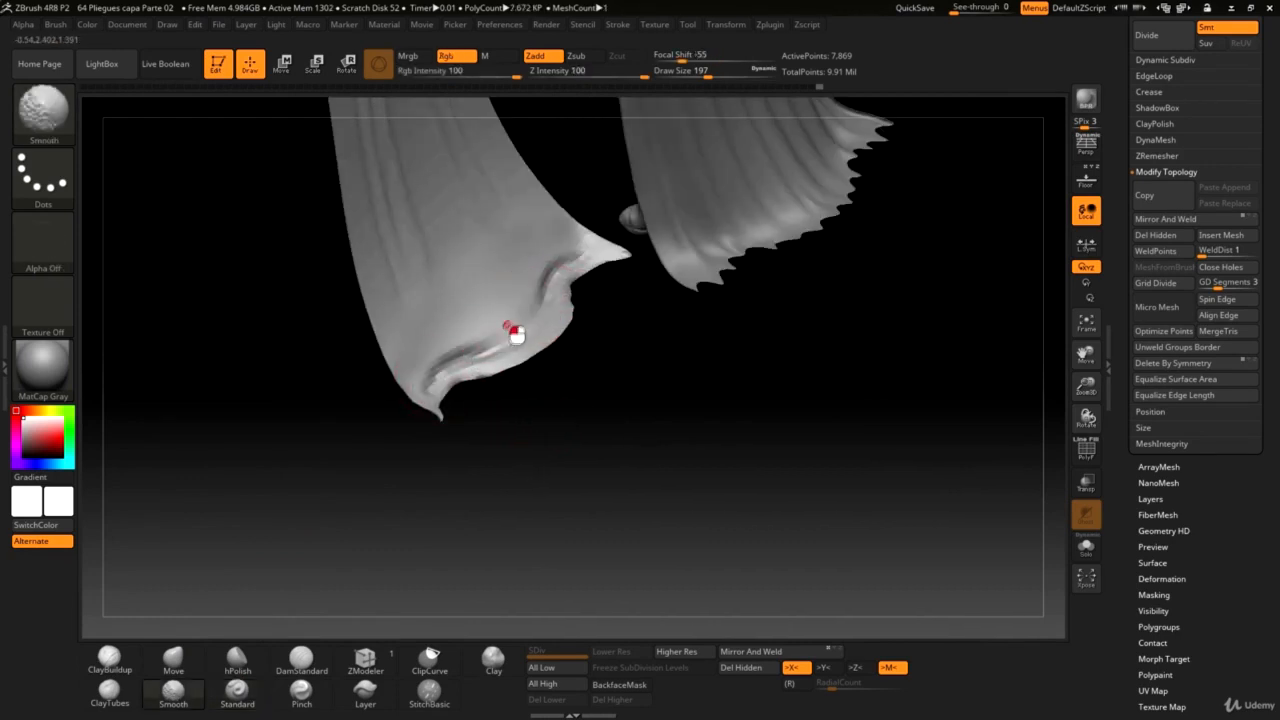
pyautogui.moveTo(515, 335)
pyautogui.keyDown('shift'); pyautogui.mouseDown()
pyautogui.moveTo(560, 271)
pyautogui.moveTo(434, 377)
pyautogui.moveTo(478, 357)
pyautogui.mouseUp(); pyautogui.keyUp('shift')
# Build up the hem's bulge with the Standard brush and smooth its edge, hollows and pointed corners.
pyautogui.moveTo(588, 391); pyautogui.dragTo(564, 368)
pyautogui.moveTo(489, 353); pyautogui.dragTo(556, 290)
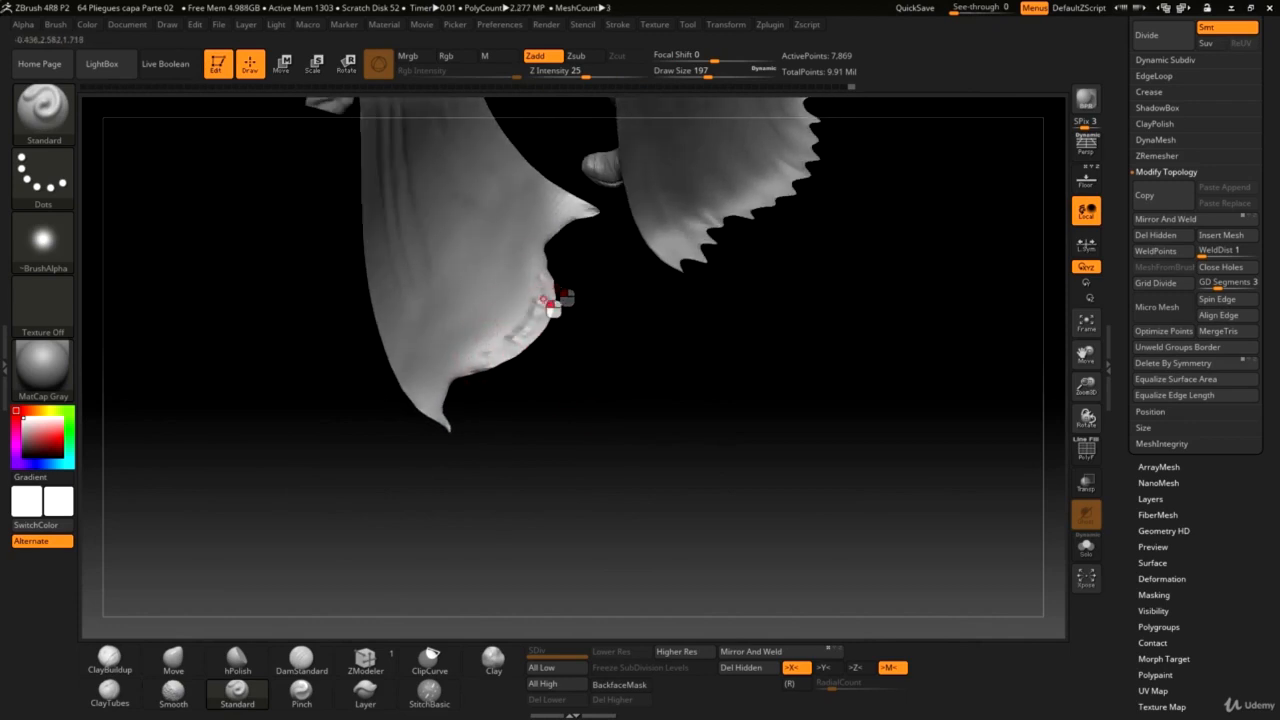
pyautogui.moveTo(540, 240)
pyautogui.mouseDown()
pyautogui.moveTo(566, 213)
pyautogui.moveTo(531, 231)
pyautogui.moveTo(563, 200)
pyautogui.moveTo(536, 214)
pyautogui.mouseUp()
pyautogui.moveTo(520, 273)
pyautogui.keyDown('shift'); pyautogui.mouseDown()
pyautogui.moveTo(557, 206)
pyautogui.moveTo(506, 271)
pyautogui.moveTo(520, 318)
pyautogui.moveTo(505, 348)
pyautogui.mouseUp(); pyautogui.keyUp('shift')
pyautogui.keyDown('shift'); pyautogui.moveTo(538, 267); pyautogui.dragTo(532, 290); pyautogui.keyUp('shift')
pyautogui.moveTo(456, 362)
pyautogui.keyDown('shift'); pyautogui.mouseDown()
pyautogui.moveTo(440, 373)
pyautogui.moveTo(430, 345)
pyautogui.mouseUp(); pyautogui.keyUp('shift')
pyautogui.keyDown('shift'); pyautogui.moveTo(540, 240); pyautogui.dragTo(519, 224); pyautogui.keyUp('shift')
pyautogui.moveTo(600, 330); pyautogui.dragTo(624, 455)
pyautogui.keyDown('shift'); pyautogui.moveTo(516, 300); pyautogui.dragTo(524, 350); pyautogui.keyUp('shift')
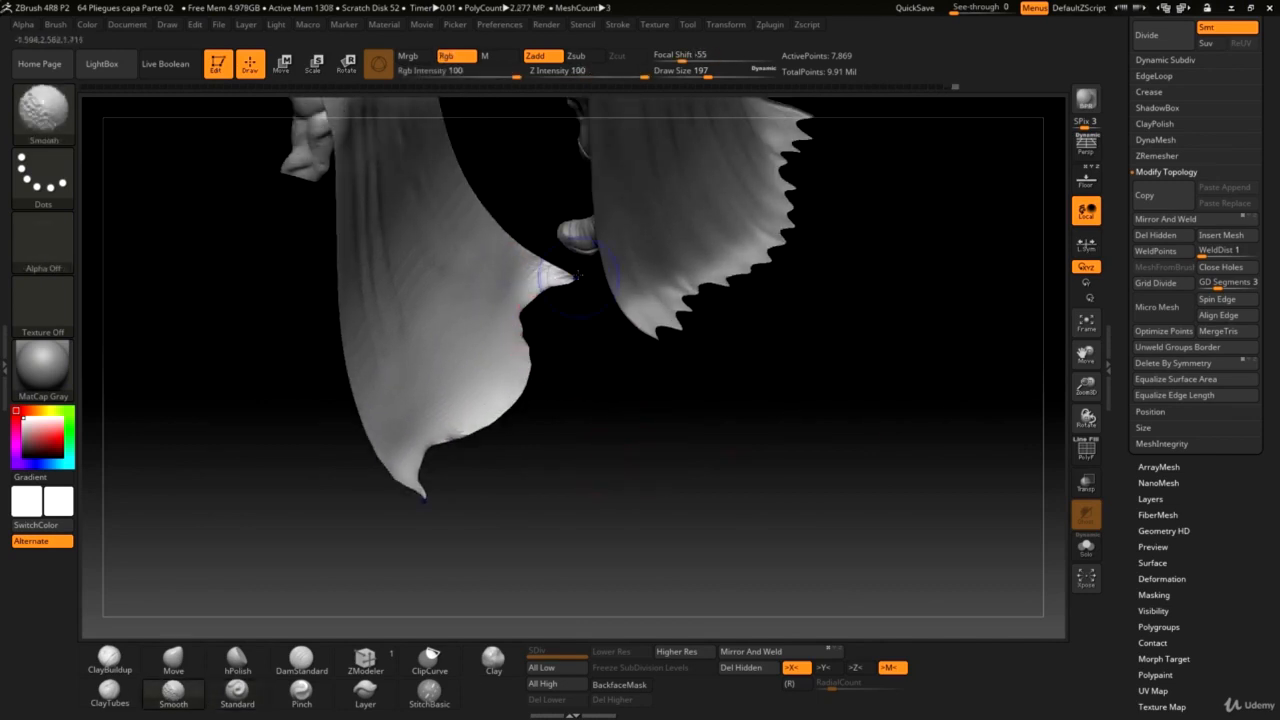
pyautogui.keyDown('shift'); pyautogui.moveTo(462, 436); pyautogui.dragTo(428, 493); pyautogui.keyUp('shift')
# Pull the hem's corner tips into sharp curved points with the Move brush at draw size 71 and smooth them.
pyautogui.moveTo(543, 501)
pyautogui.mouseDown()
pyautogui.moveTo(544, 526)
pyautogui.moveTo(567, 525)
pyautogui.mouseUp()
pyautogui.moveTo(1086, 385); pyautogui.dragTo(1090, 416)
pyautogui.moveTo(551, 486); pyautogui.dragTo(543, 488)
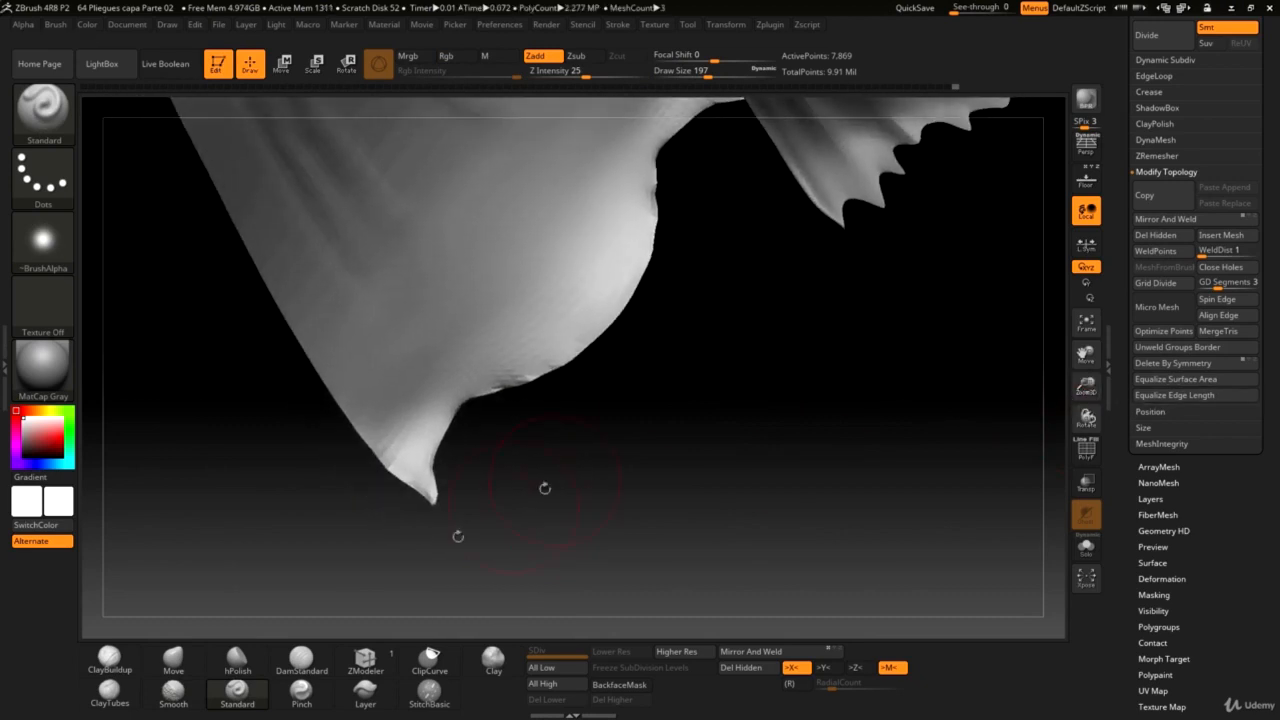
pyautogui.click(157, 668)
pyautogui.press('space')
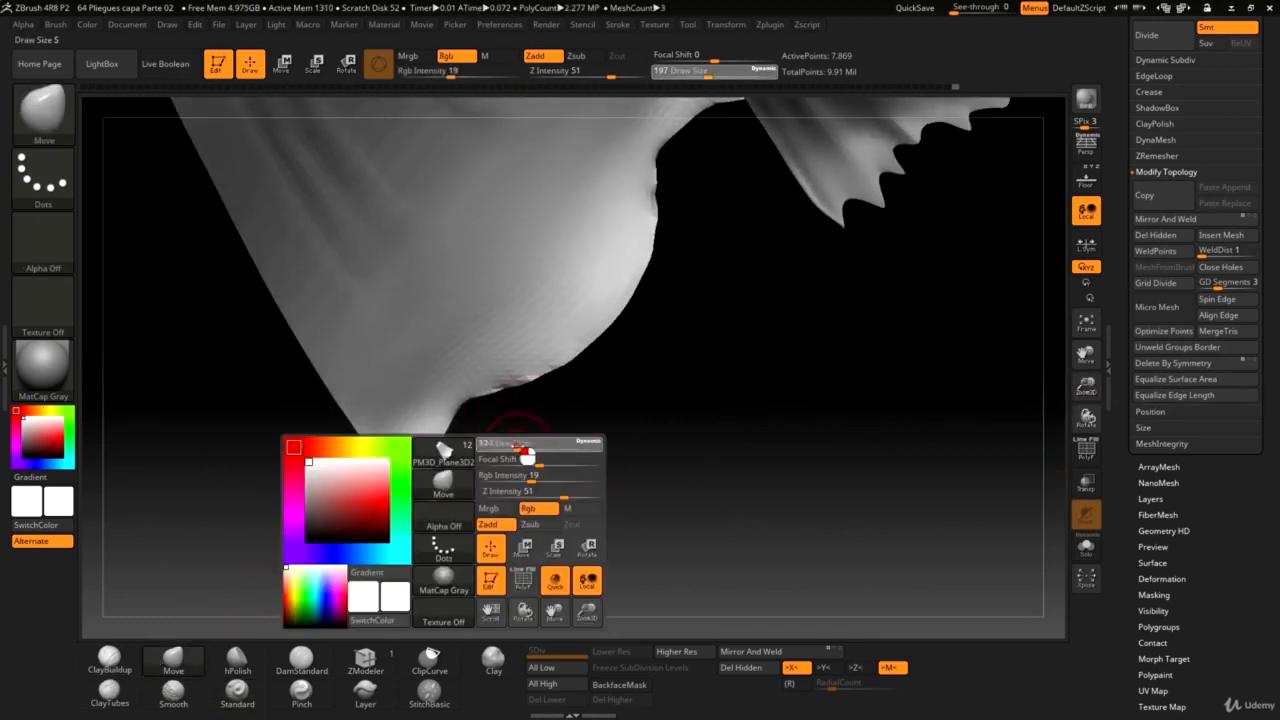
pyautogui.moveTo(512, 446); pyautogui.dragTo(514, 446)
pyautogui.moveTo(617, 386)
pyautogui.mouseDown()
pyautogui.moveTo(668, 371)
pyautogui.moveTo(648, 380)
pyautogui.mouseUp()
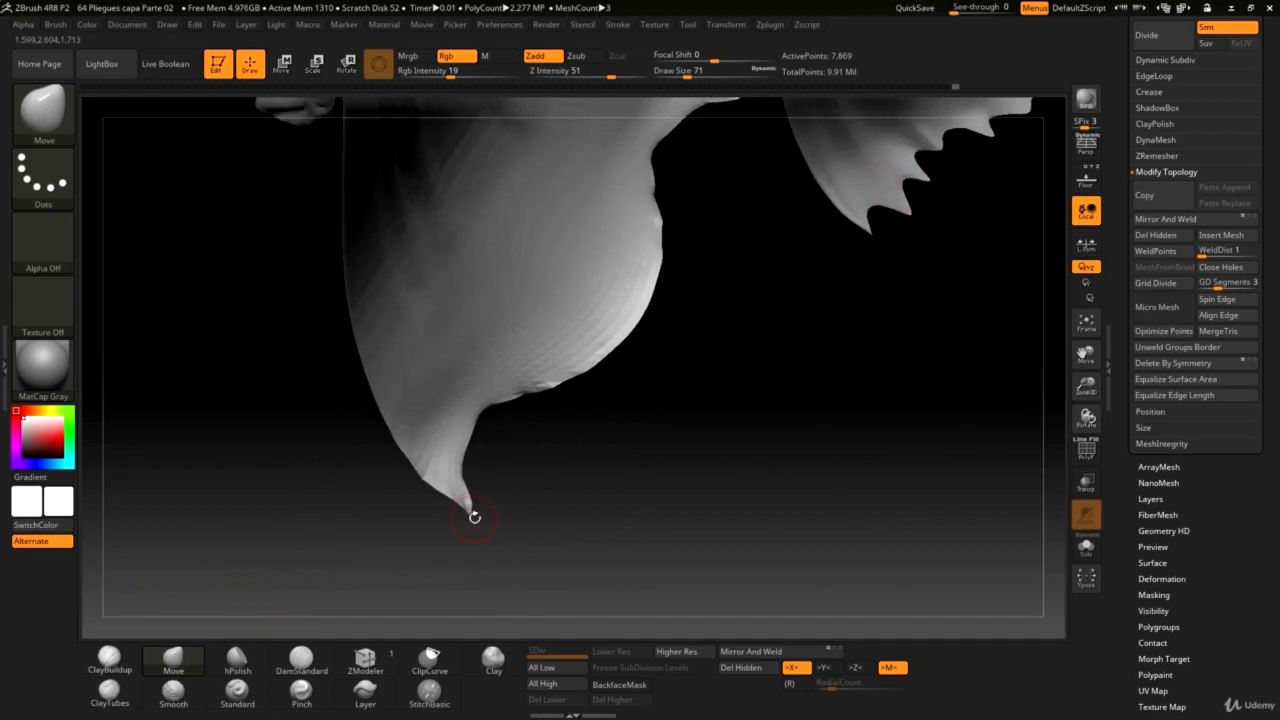
pyautogui.moveTo(479, 521); pyautogui.dragTo(506, 521)
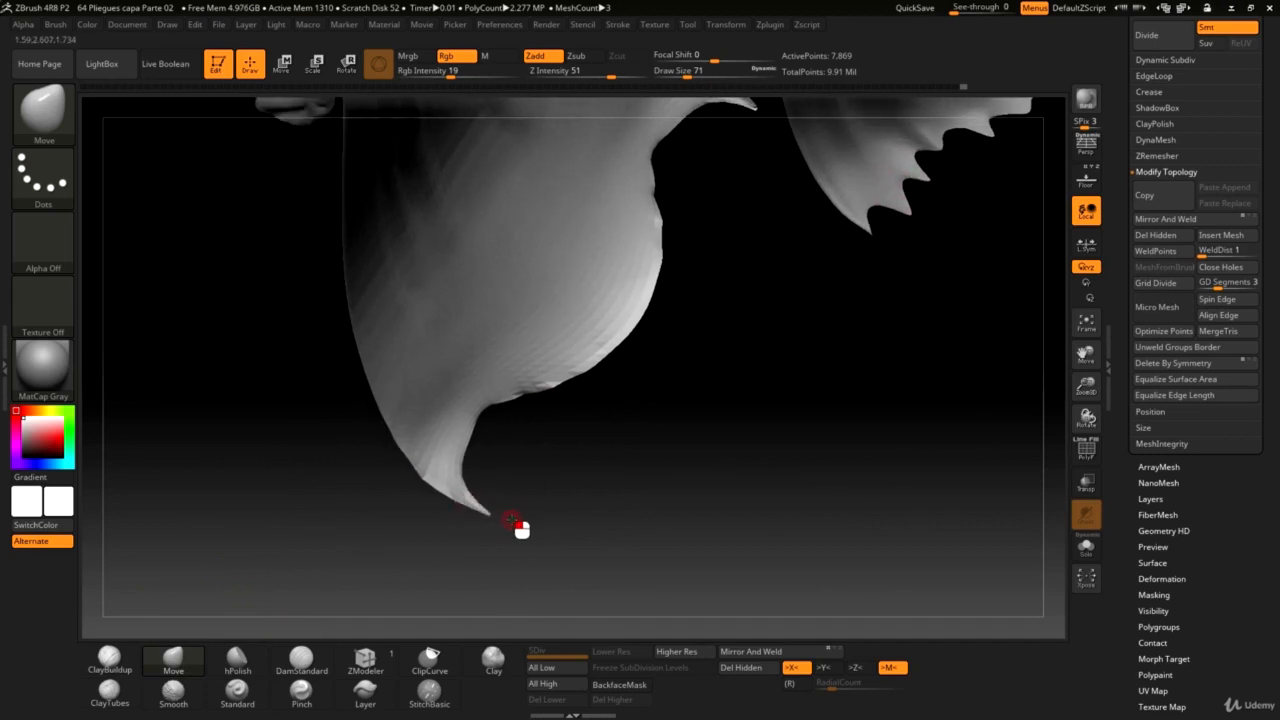
pyautogui.moveTo(503, 455); pyautogui.dragTo(507, 466)
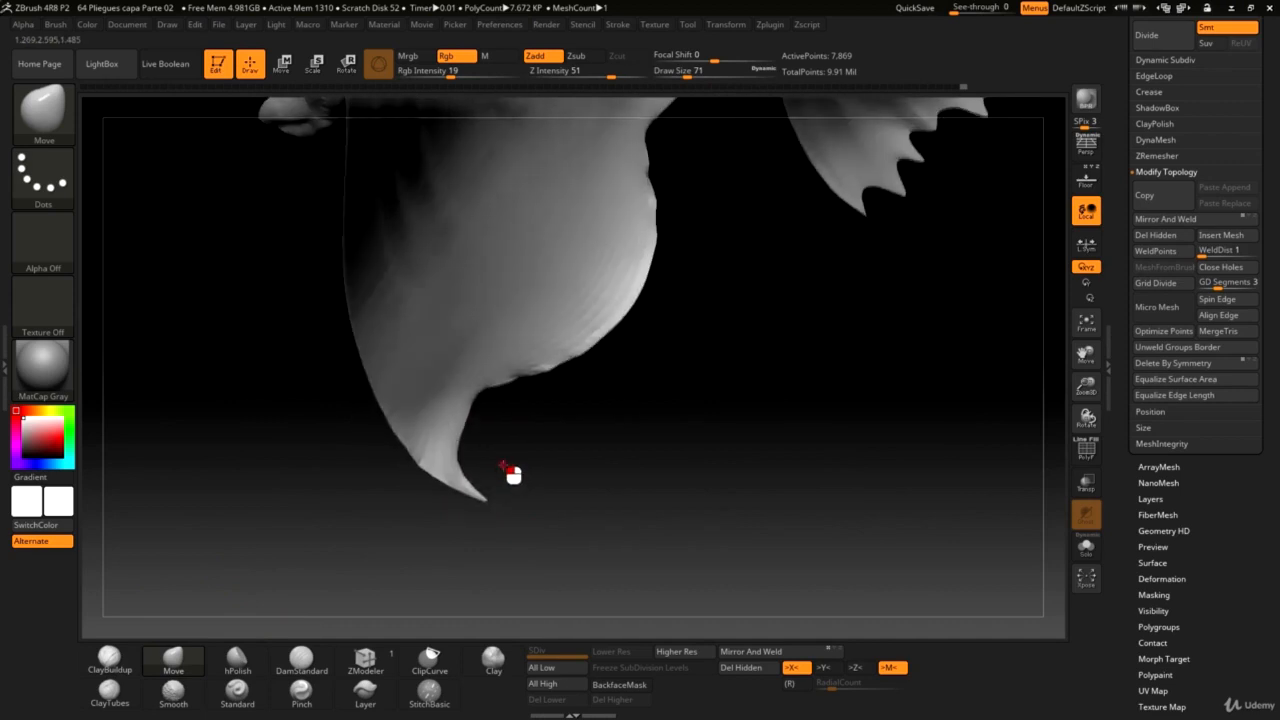
pyautogui.moveTo(747, 283); pyautogui.dragTo(603, 450)
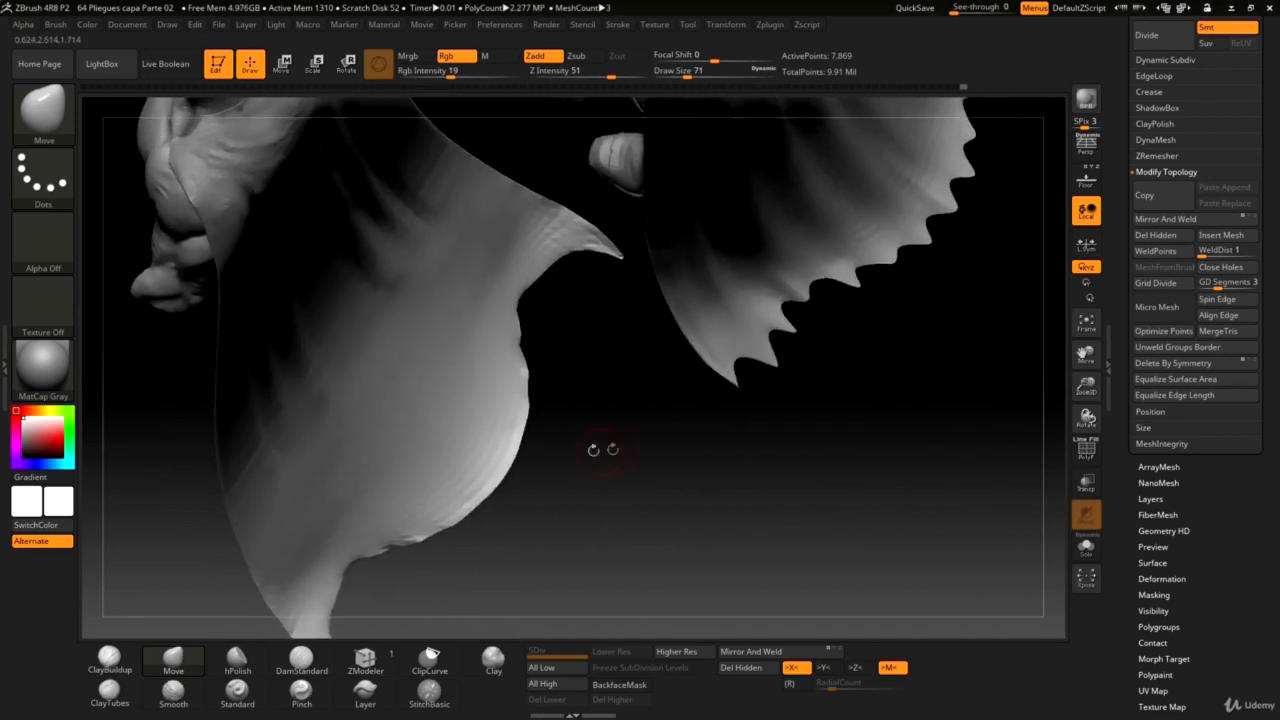
pyautogui.press('shift')
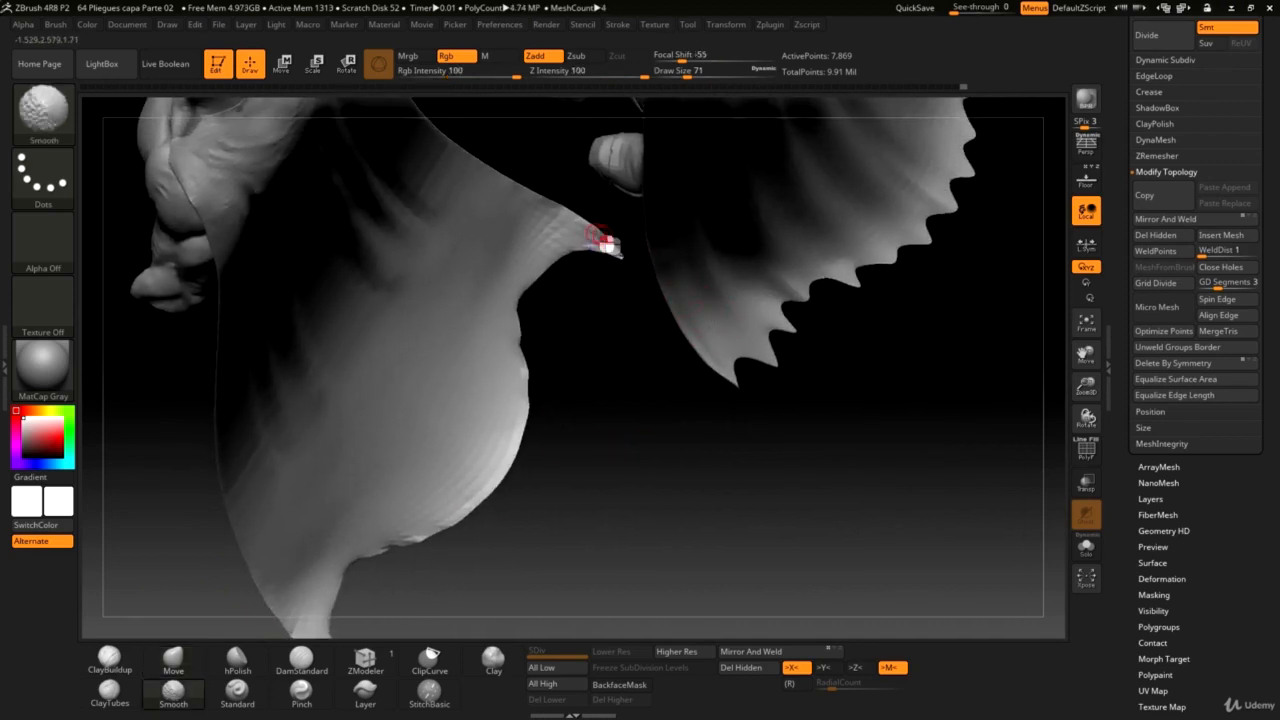
# Pull a row of pointed teeth out of the bulging hem with the Move brush at draw size 71.
pyautogui.press('shift')
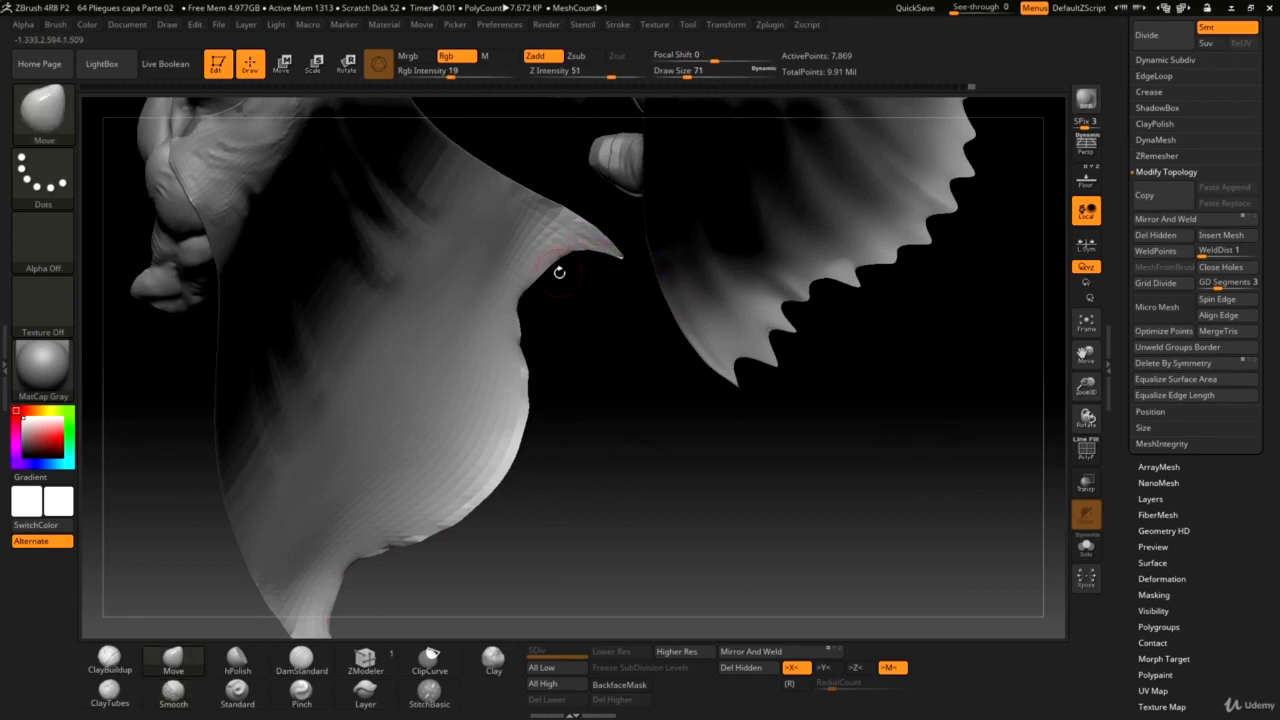
pyautogui.moveTo(556, 267); pyautogui.dragTo(645, 333)
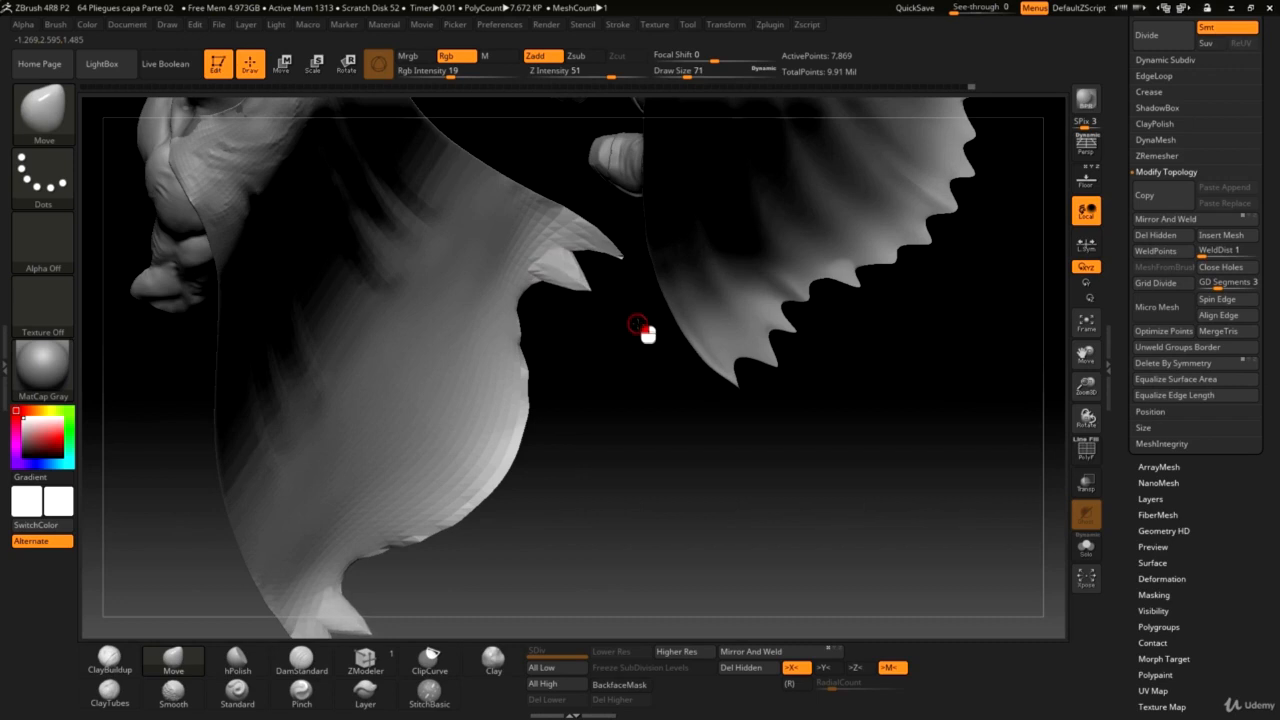
pyautogui.moveTo(614, 409)
pyautogui.mouseDown()
pyautogui.moveTo(674, 426)
pyautogui.moveTo(622, 381)
pyautogui.mouseUp()
pyautogui.moveTo(551, 282); pyautogui.dragTo(606, 290)
pyautogui.moveTo(567, 381)
pyautogui.mouseDown()
pyautogui.moveTo(671, 360)
pyautogui.moveTo(580, 343)
pyautogui.moveTo(512, 412)
pyautogui.moveTo(563, 428)
pyautogui.moveTo(586, 400)
pyautogui.mouseUp()
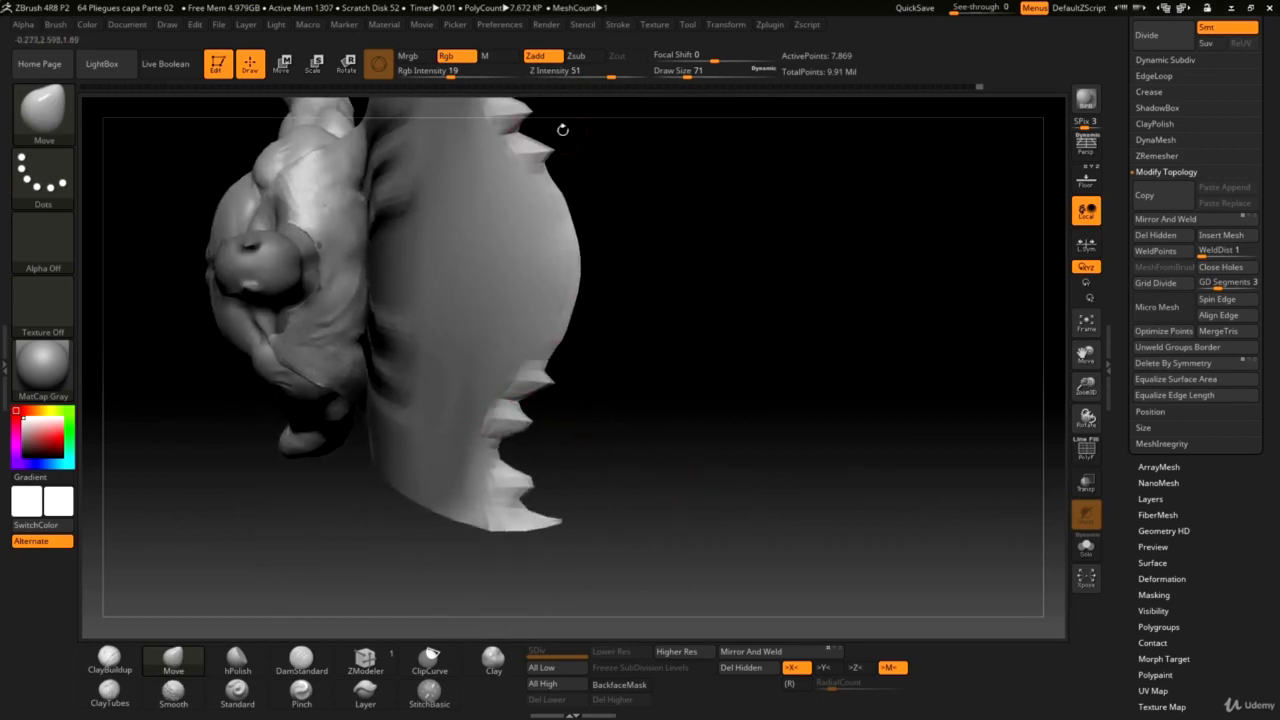
pyautogui.moveTo(677, 309)
pyautogui.mouseDown()
pyautogui.moveTo(623, 486)
pyautogui.moveTo(554, 474)
pyautogui.moveTo(662, 430)
pyautogui.moveTo(632, 518)
pyautogui.mouseUp()
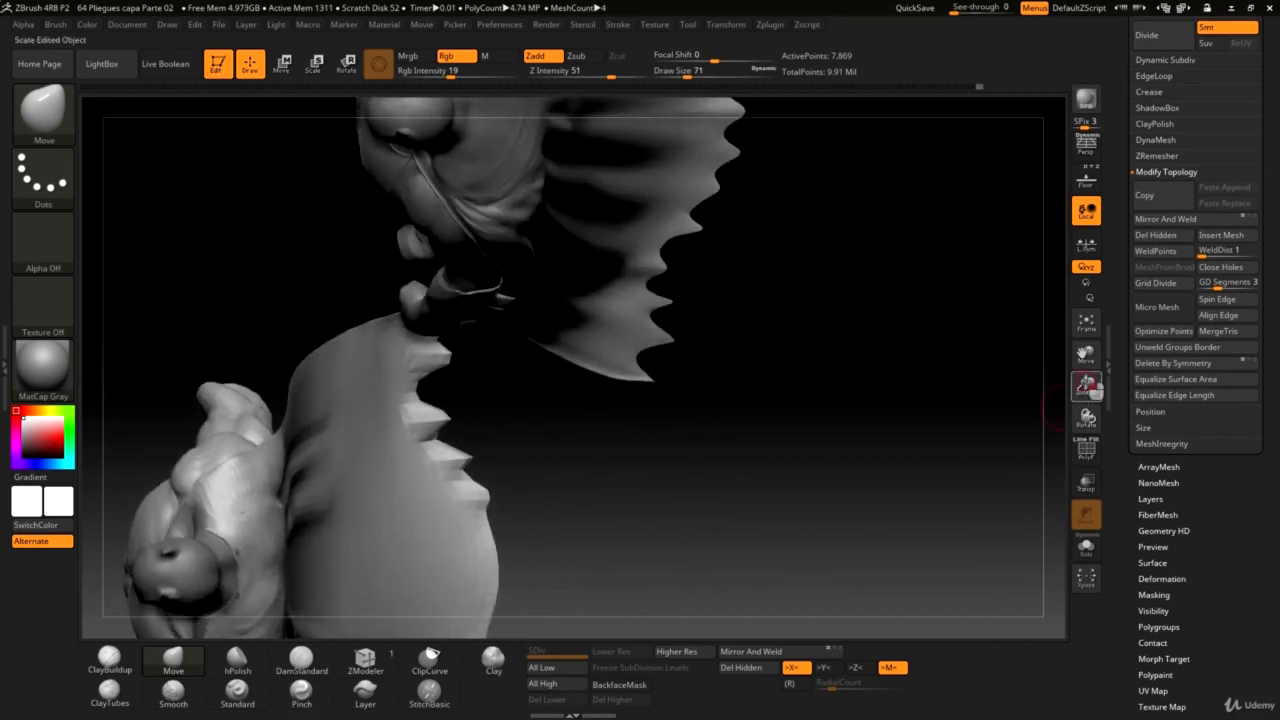
pyautogui.moveTo(1089, 386); pyautogui.dragTo(900, 440)
pyautogui.keyDown('alt'); pyautogui.moveTo(677, 503); pyautogui.dragTo(697, 338); pyautogui.keyUp('alt')
pyautogui.moveTo(519, 450); pyautogui.dragTo(532, 450)
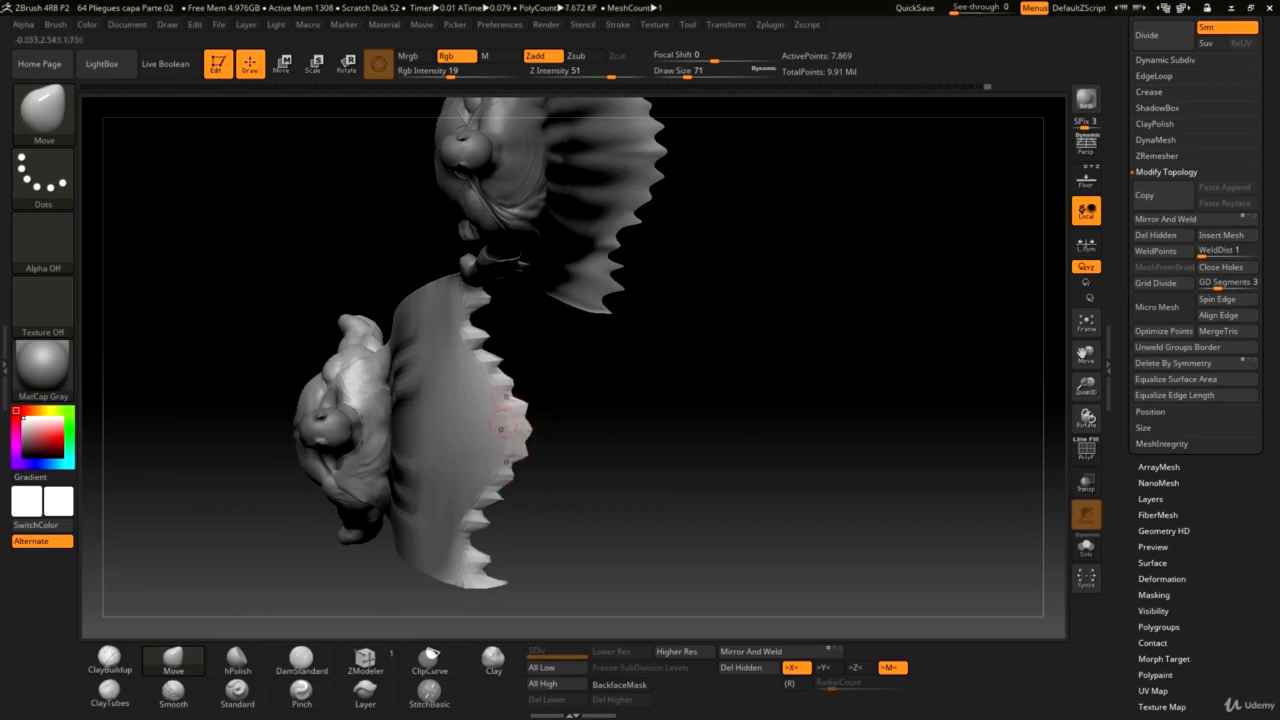
# Smooth the bases of the pointed teeth along the whole hem.
pyautogui.press('shift')
pyautogui.keyDown('shift'); pyautogui.moveTo(480, 344); pyautogui.dragTo(474, 325); pyautogui.keyUp('shift')
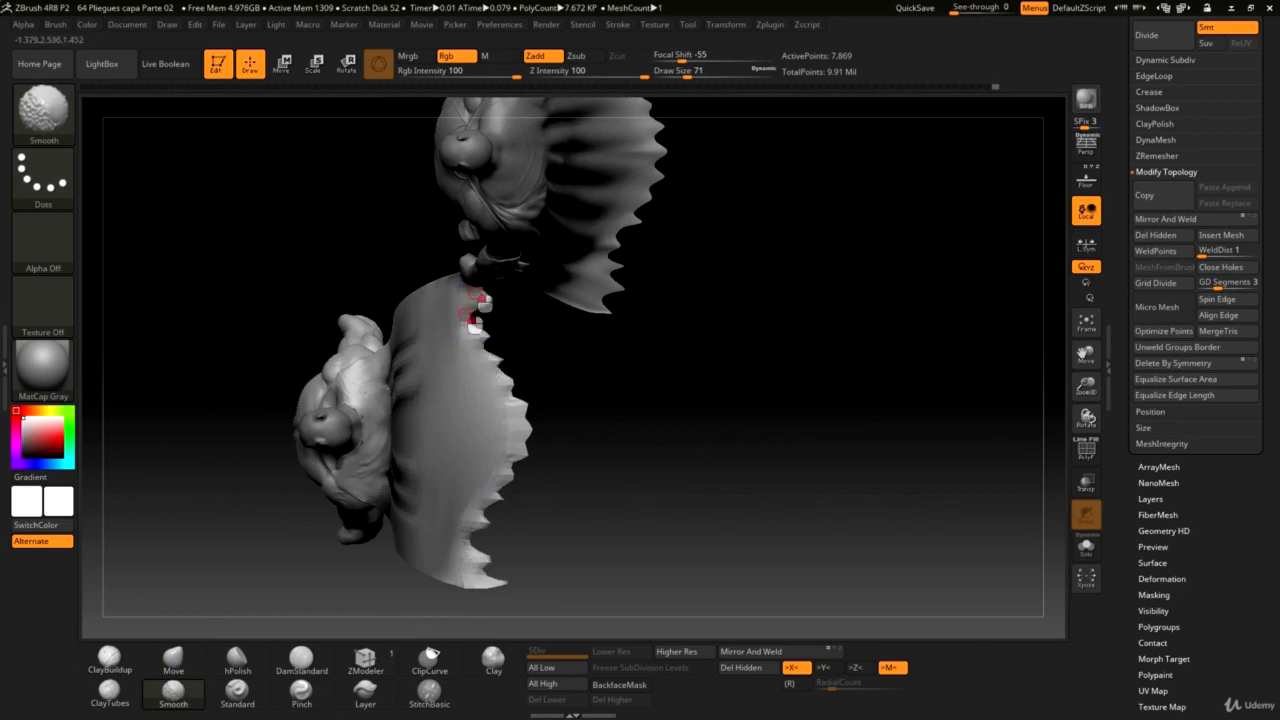
pyautogui.keyDown('shift'); pyautogui.moveTo(488, 409); pyautogui.dragTo(507, 443); pyautogui.keyUp('shift')
pyautogui.keyDown('shift'); pyautogui.moveTo(471, 513); pyautogui.dragTo(480, 548); pyautogui.keyUp('shift')
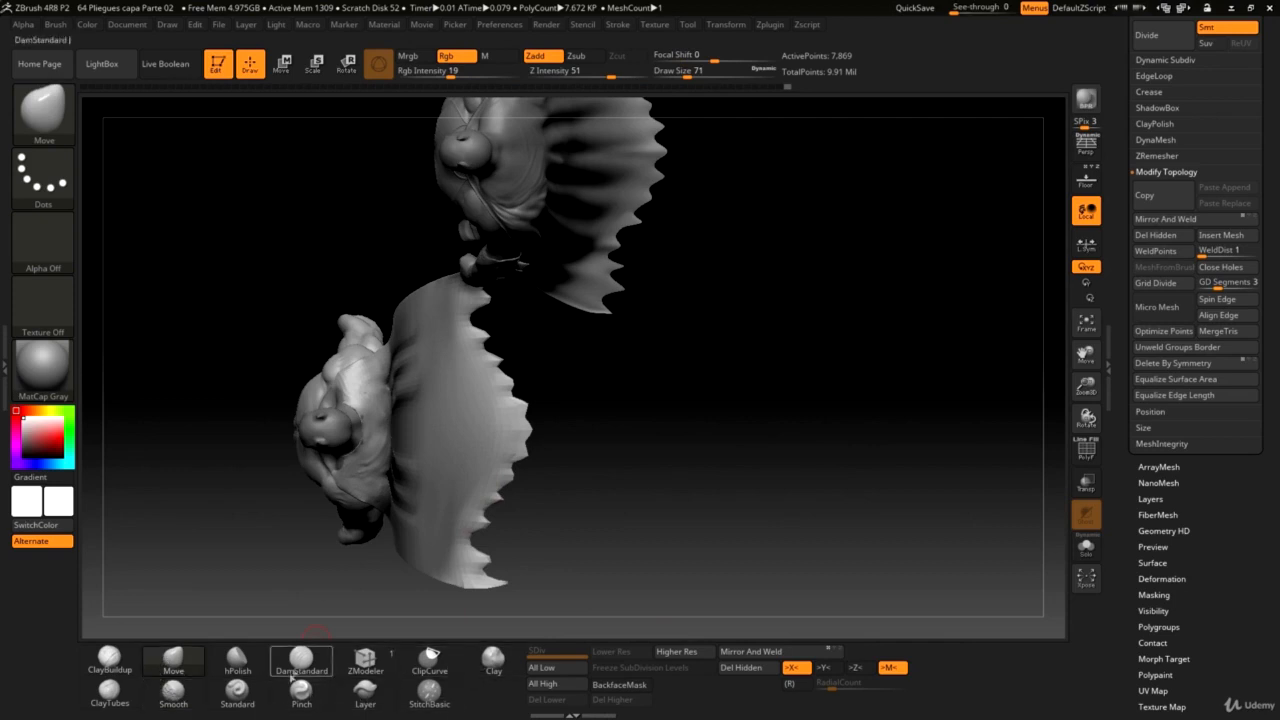
# Flatten the surface along the toothed hem with the hPolish brush at draw size 212.
pyautogui.click(237, 660)
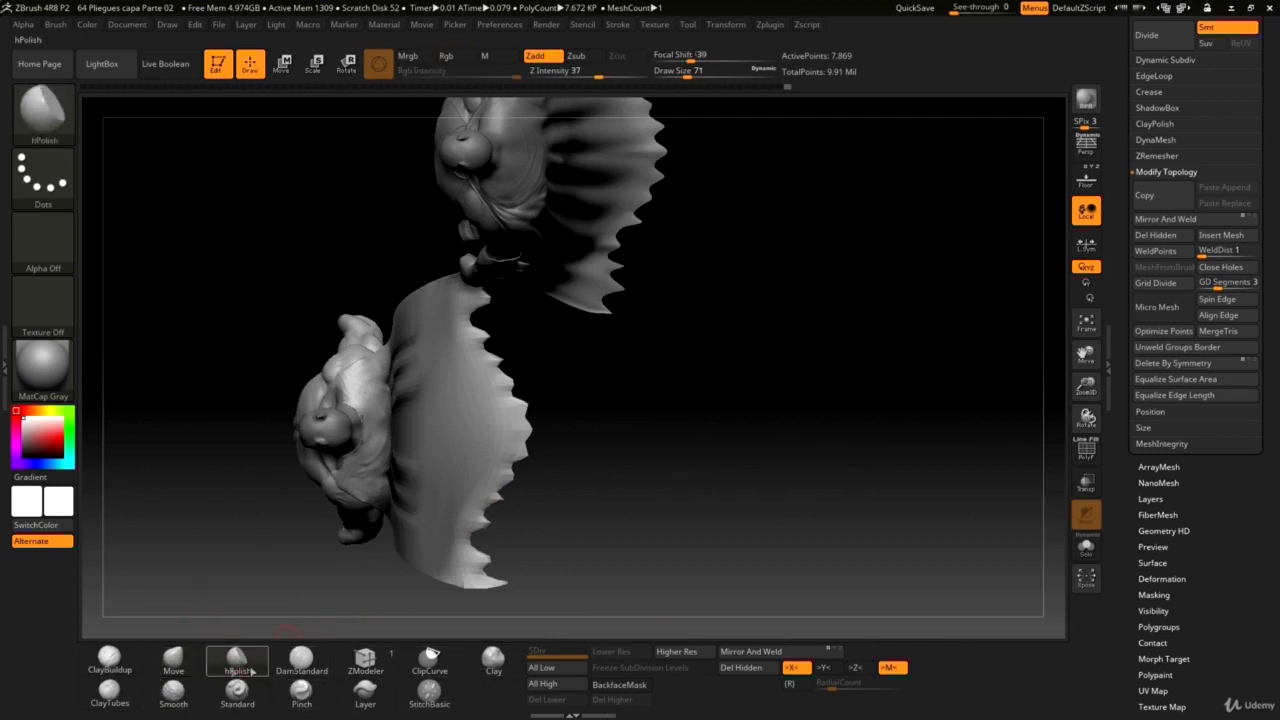
pyautogui.press('space')
pyautogui.click(590, 392)
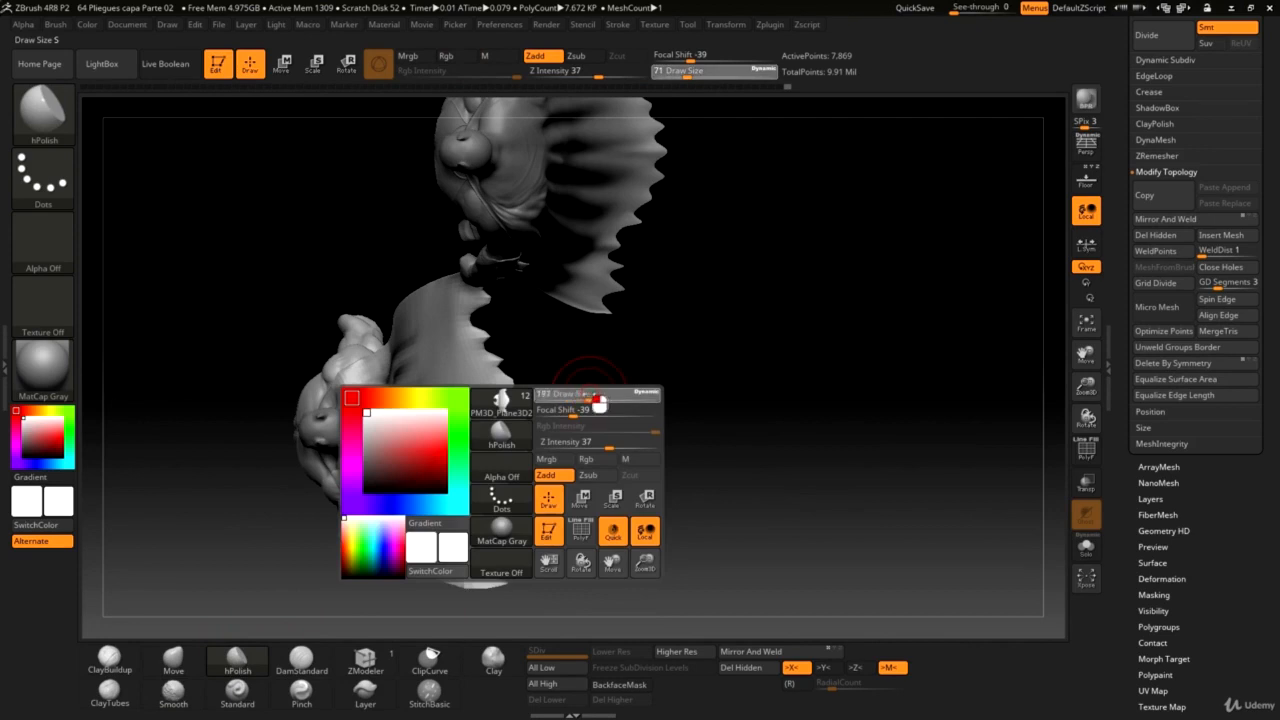
pyautogui.moveTo(499, 384)
pyautogui.mouseDown()
pyautogui.moveTo(493, 360)
pyautogui.moveTo(508, 423)
pyautogui.moveTo(527, 437)
pyautogui.mouseUp()
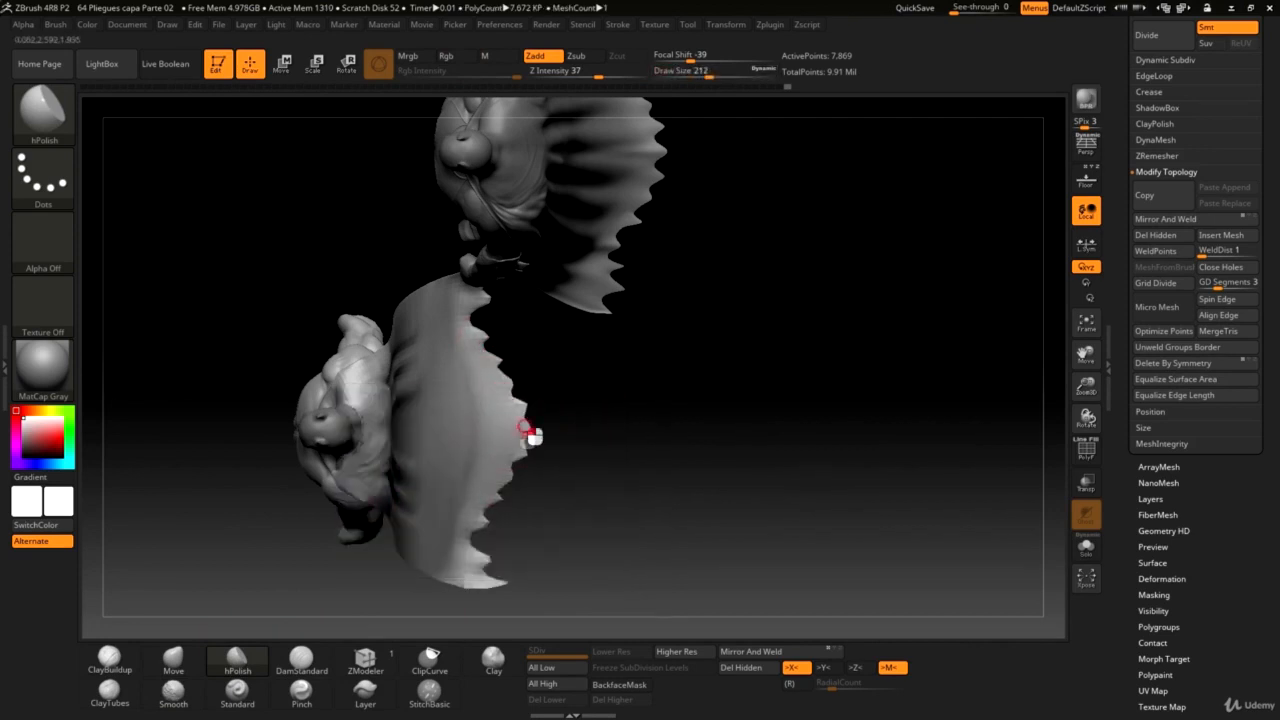
pyautogui.moveTo(487, 517)
pyautogui.mouseDown()
pyautogui.moveTo(486, 571)
pyautogui.moveTo(485, 472)
pyautogui.mouseUp()
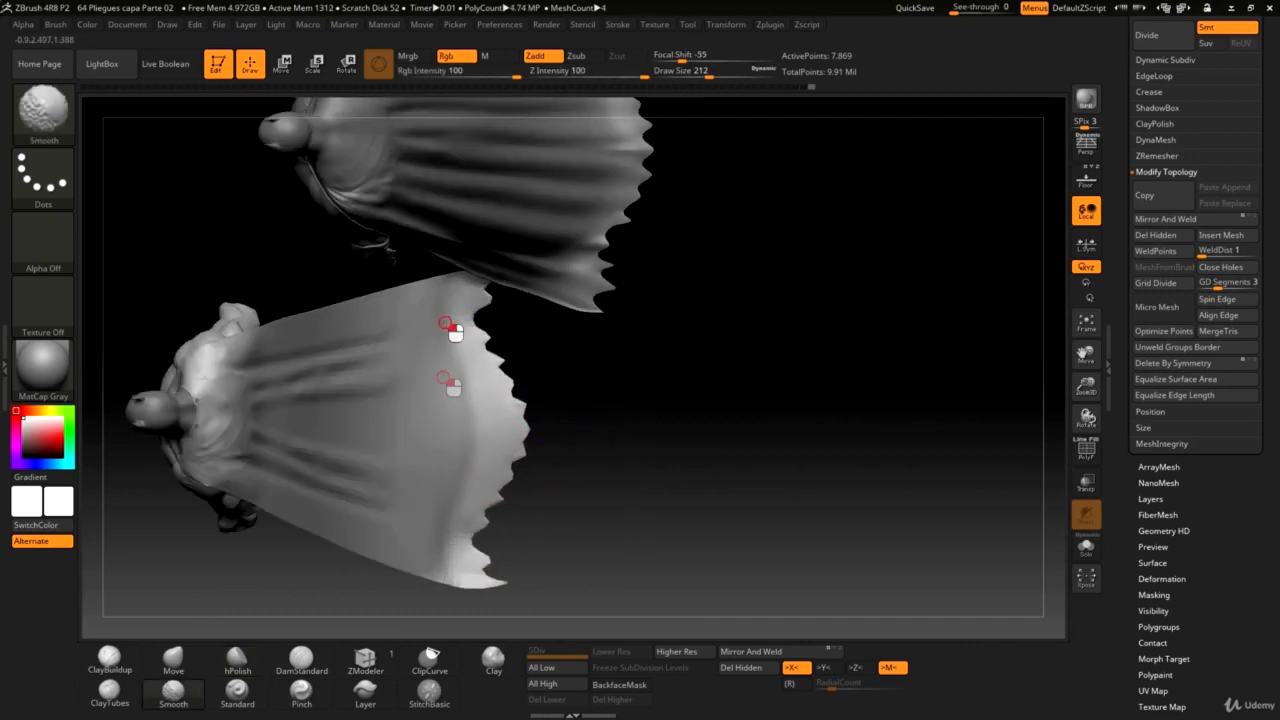
# Smooth the band just above the toothed hem across the cape's width and compare it with the reference cape.
pyautogui.moveTo(445, 323)
pyautogui.keyDown('shift'); pyautogui.mouseDown()
pyautogui.moveTo(451, 371)
pyautogui.moveTo(449, 306)
pyautogui.mouseUp(); pyautogui.keyUp('shift')
pyautogui.keyDown('shift'); pyautogui.moveTo(436, 306); pyautogui.dragTo(441, 528); pyautogui.keyUp('shift')
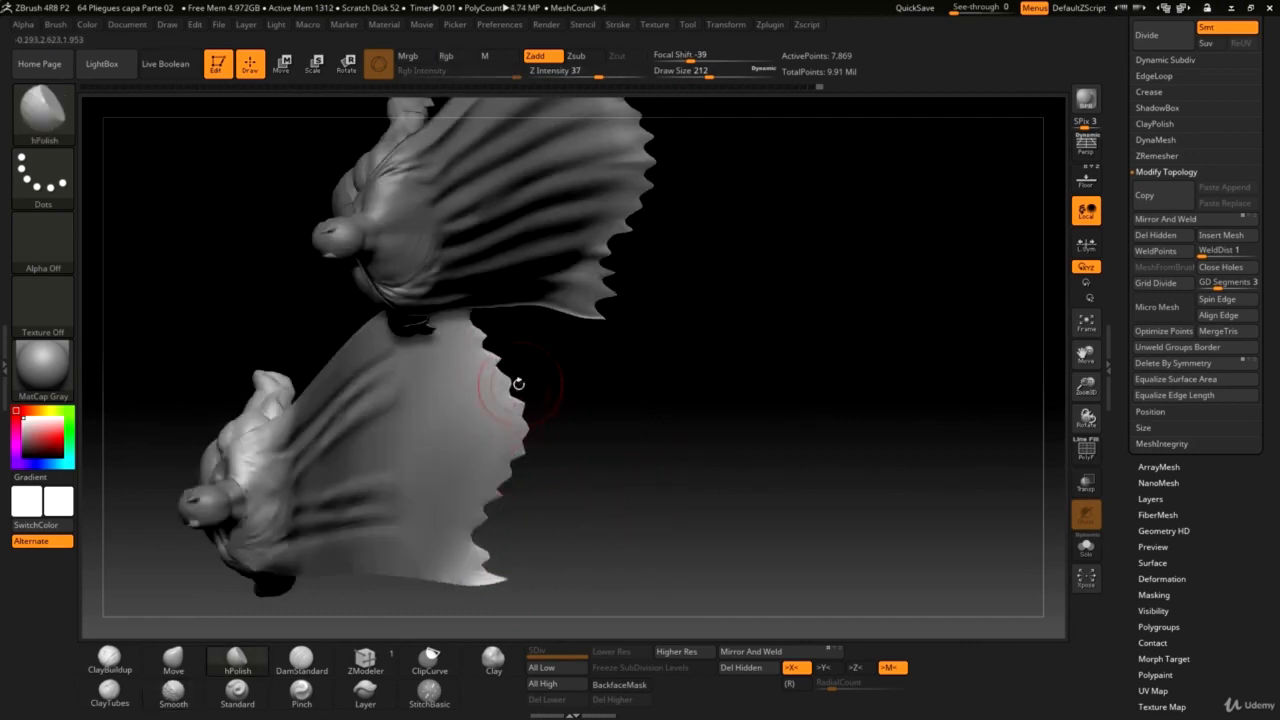
pyautogui.moveTo(603, 407); pyautogui.dragTo(515, 395)
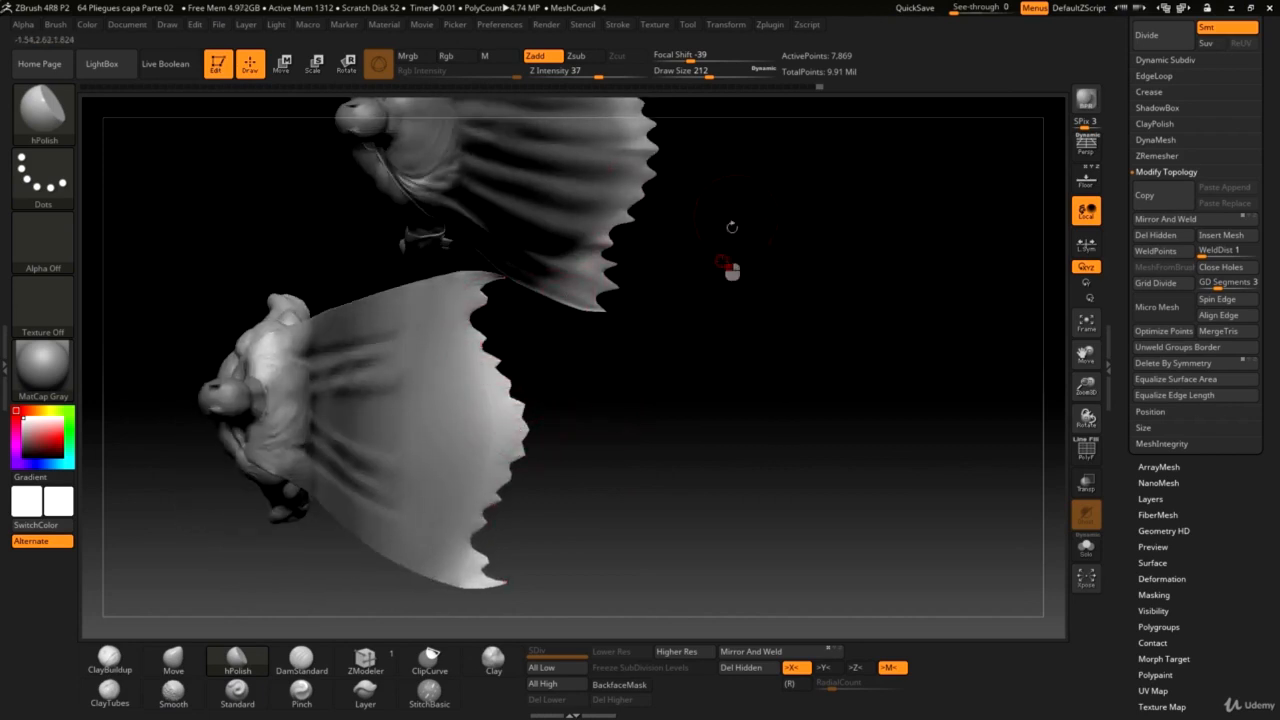
pyautogui.moveTo(732, 268); pyautogui.dragTo(607, 368)
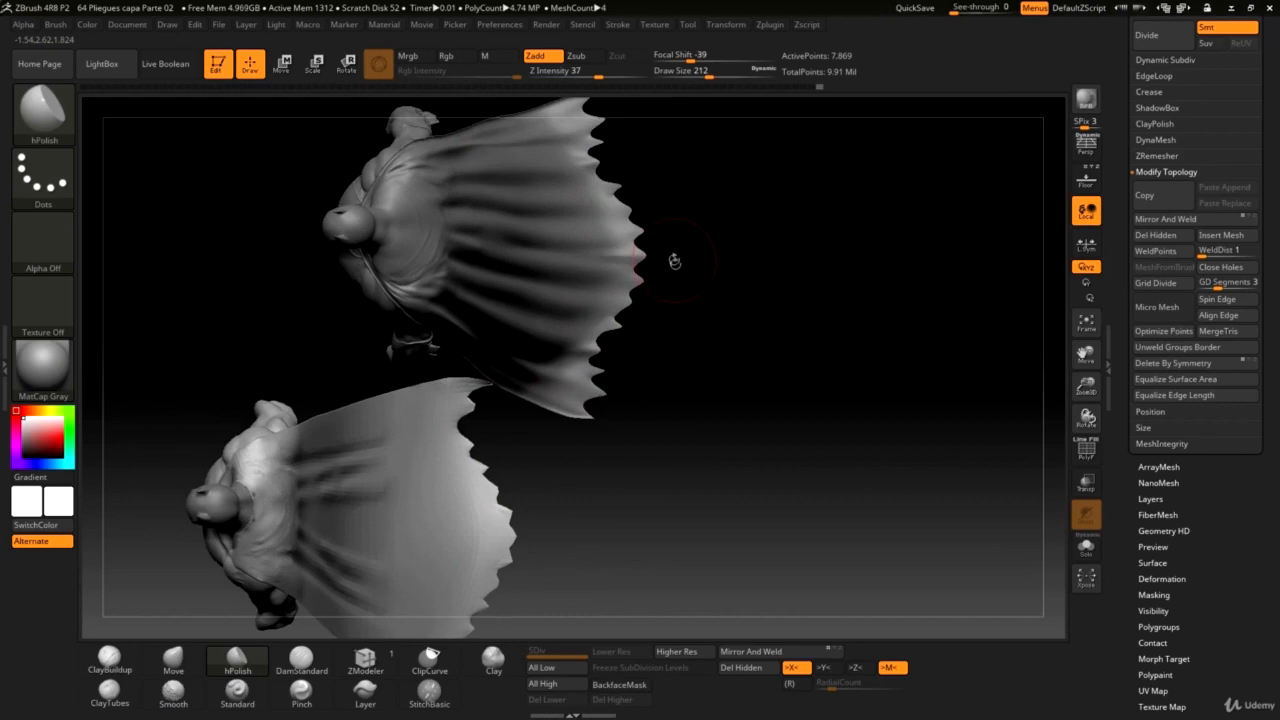
pyautogui.moveTo(776, 287)
pyautogui.mouseDown()
pyautogui.moveTo(714, 457)
pyautogui.moveTo(310, 512)
pyautogui.moveTo(146, 481)
pyautogui.moveTo(629, 343)
pyautogui.moveTo(514, 286)
pyautogui.moveTo(591, 194)
pyautogui.moveTo(617, 215)
pyautogui.mouseUp()
pyautogui.keyDown('alt'); pyautogui.moveTo(597, 384); pyautogui.dragTo(660, 273); pyautogui.keyUp('alt')
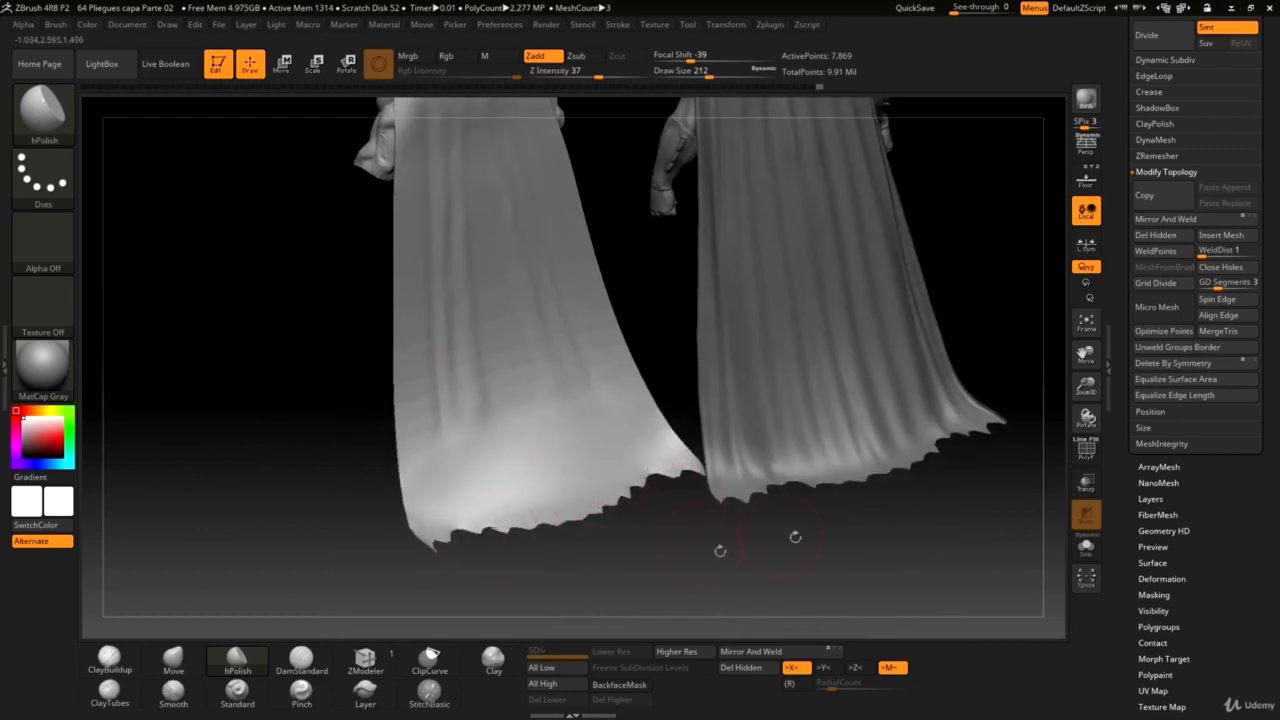
# Sculpt vertical folds rising from the hem on the lower cape with the Standard brush at draw size 97.
pyautogui.click(237, 690)
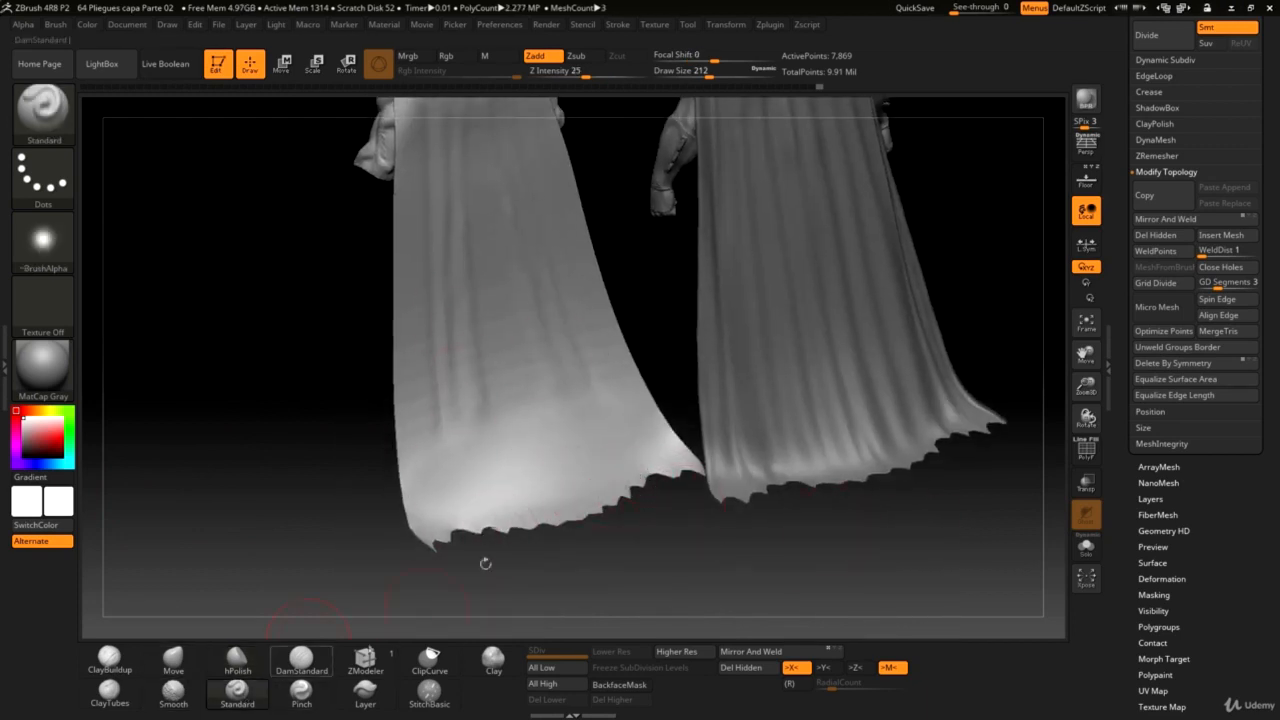
pyautogui.press('space')
pyautogui.moveTo(490, 447); pyautogui.dragTo(471, 443)
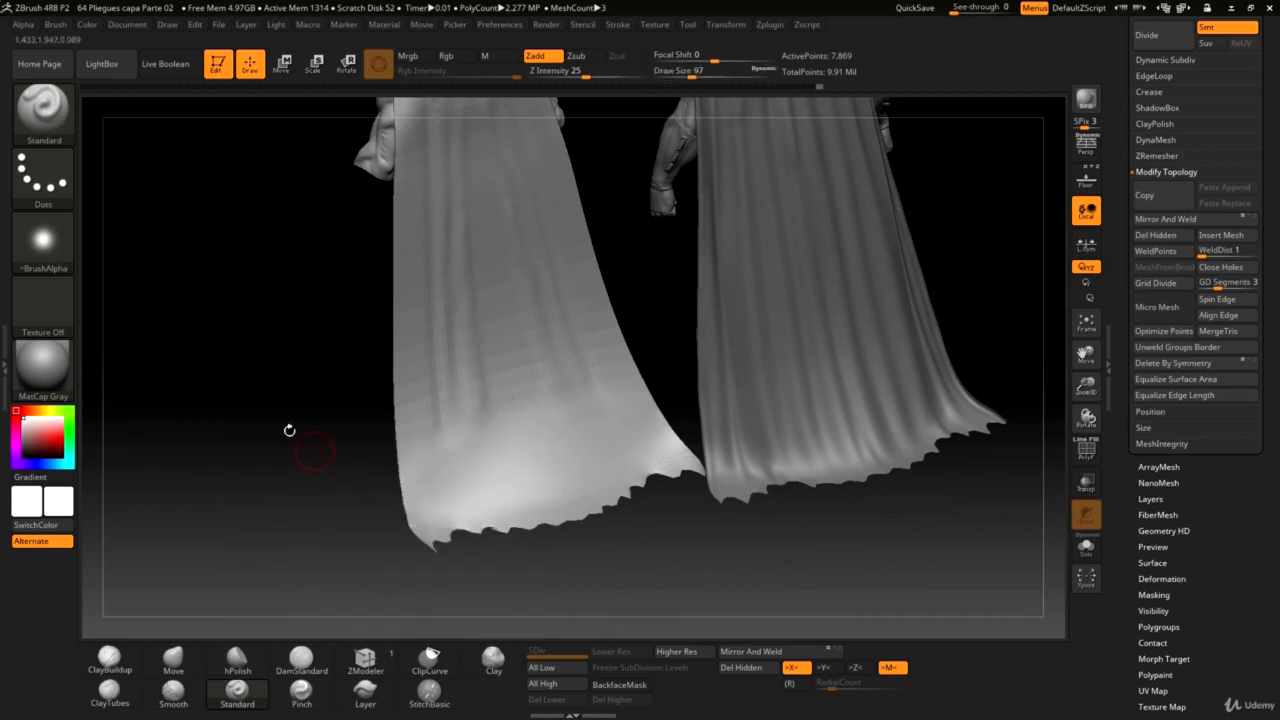
pyautogui.press('d')
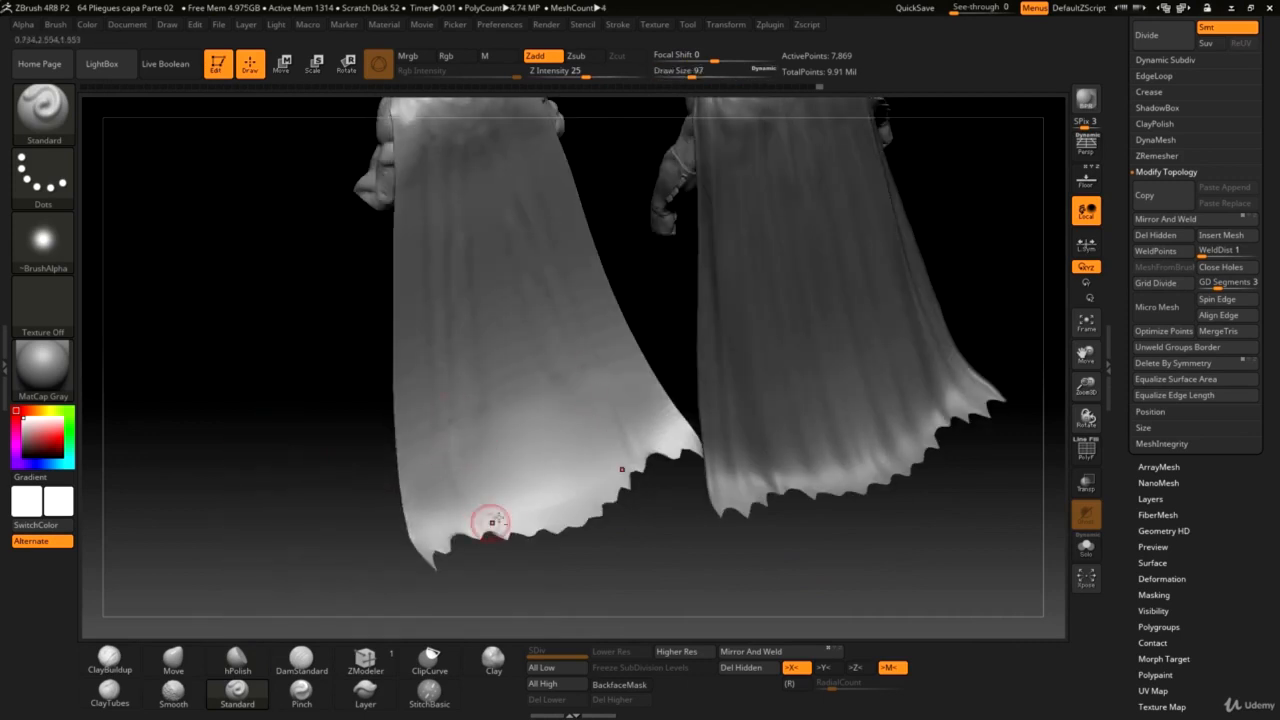
pyautogui.moveTo(558, 594)
pyautogui.mouseDown()
pyautogui.moveTo(543, 591)
pyautogui.moveTo(457, 448)
pyautogui.mouseUp()
pyautogui.press('shift')
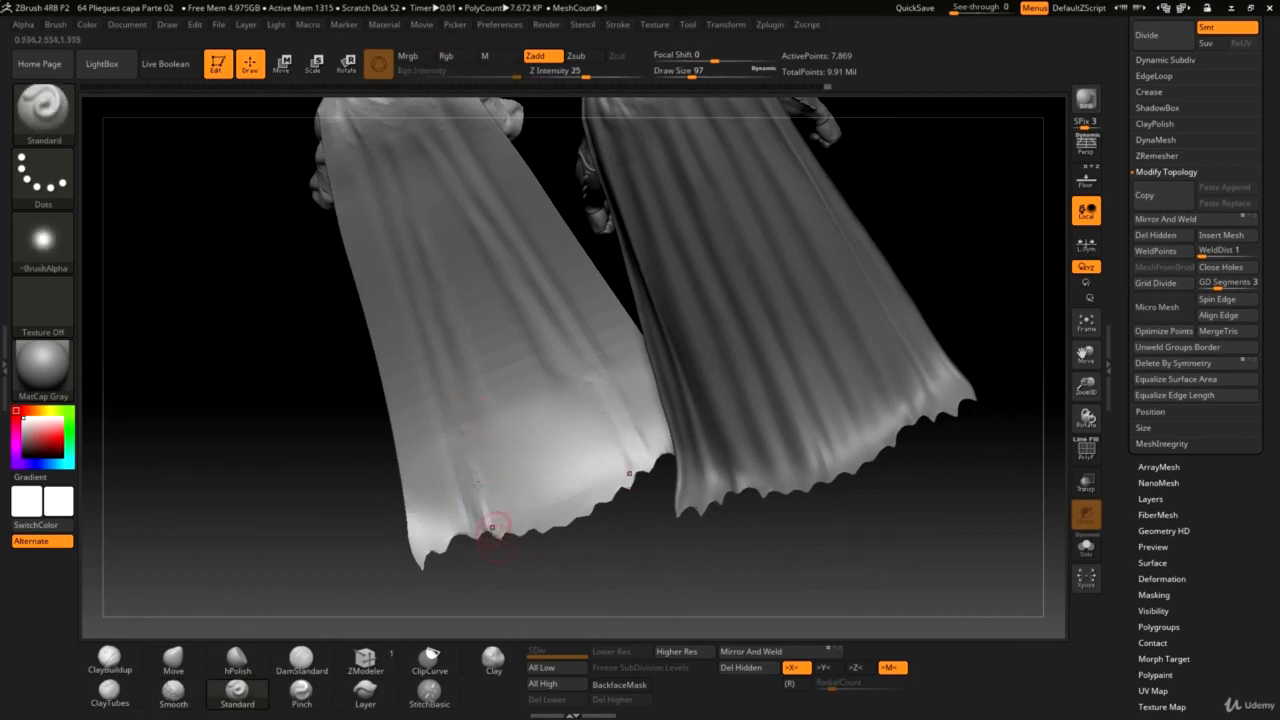
pyautogui.moveTo(468, 445); pyautogui.dragTo(487, 522)
pyautogui.moveTo(491, 423); pyautogui.dragTo(536, 539)
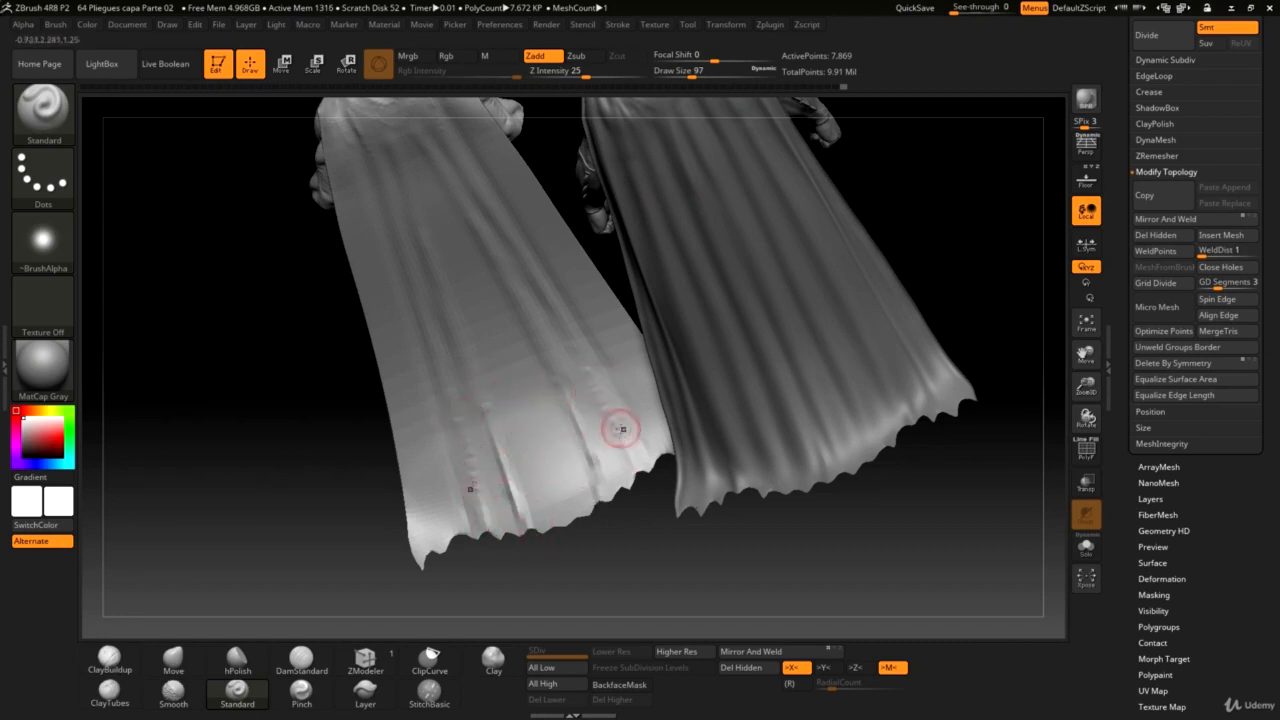
# Undo the last fold stroke, soften the lower folds and rework them down to the hem.
pyautogui.press('ctrl')
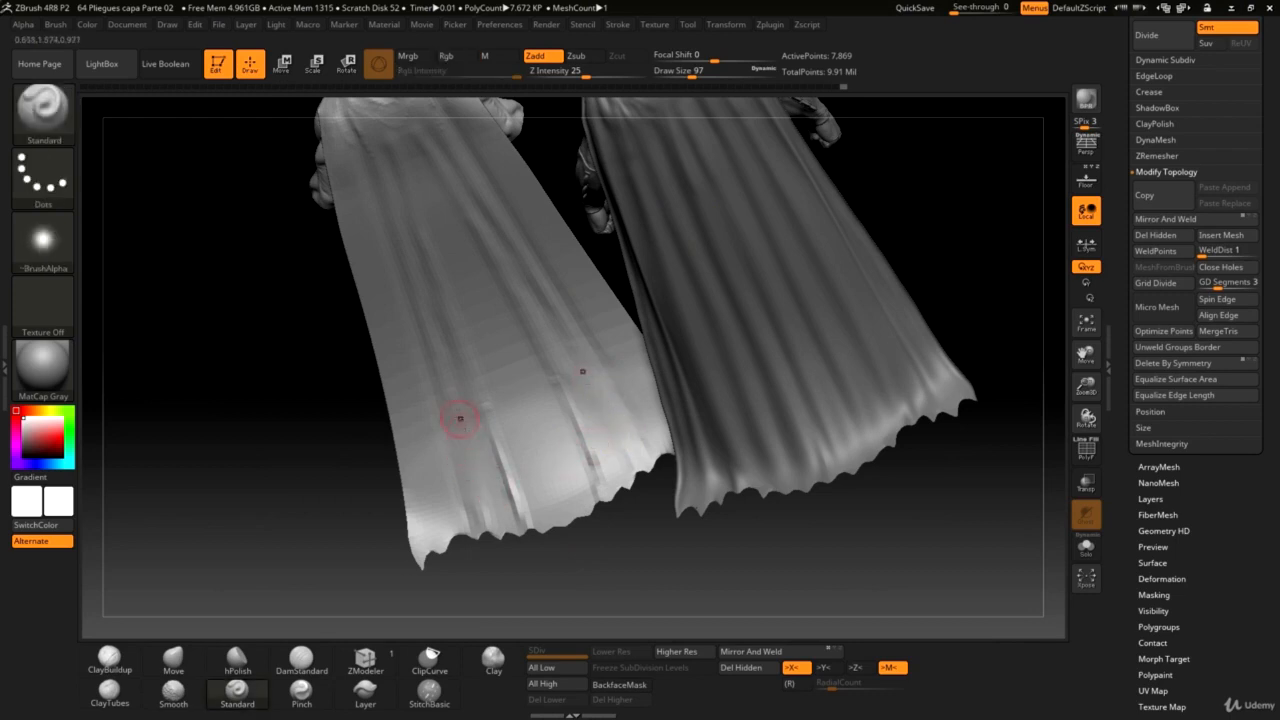
pyautogui.press('shift')
pyautogui.moveTo(468, 453)
pyautogui.keyDown('shift'); pyautogui.mouseDown()
pyautogui.moveTo(491, 540)
pyautogui.moveTo(509, 492)
pyautogui.moveTo(524, 525)
pyautogui.mouseUp(); pyautogui.keyUp('shift')
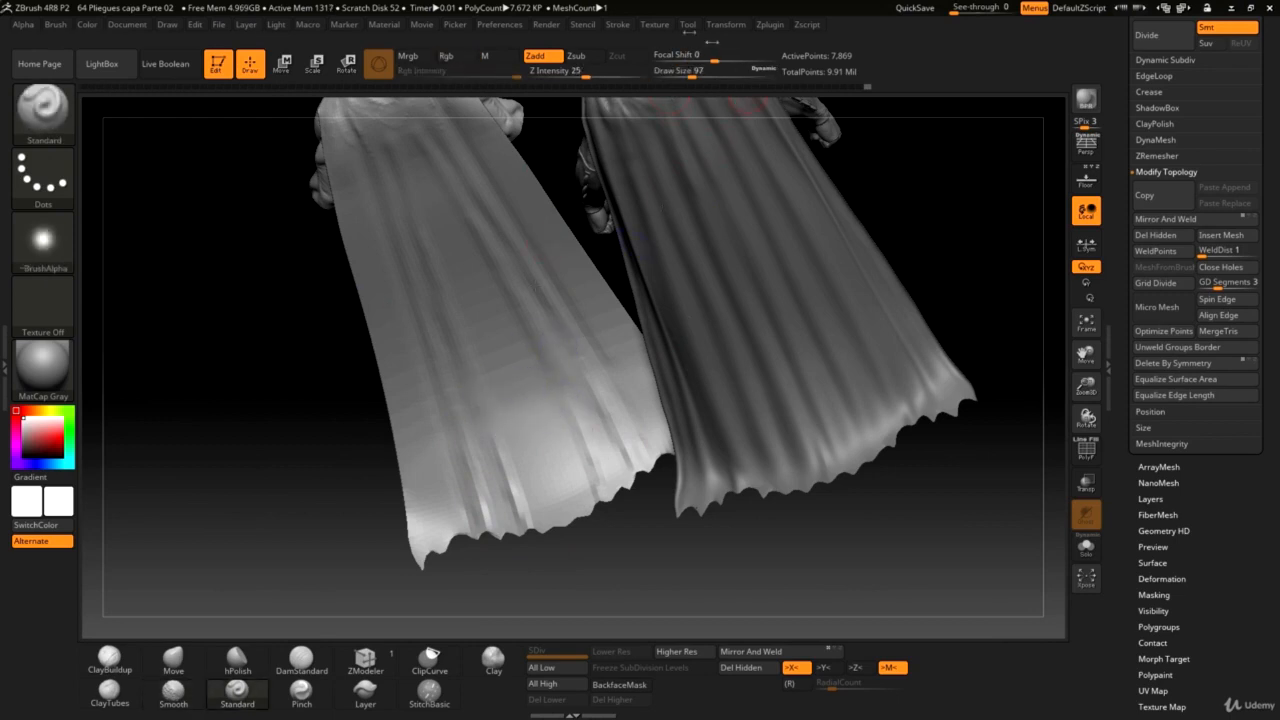
pyautogui.click(689, 24)
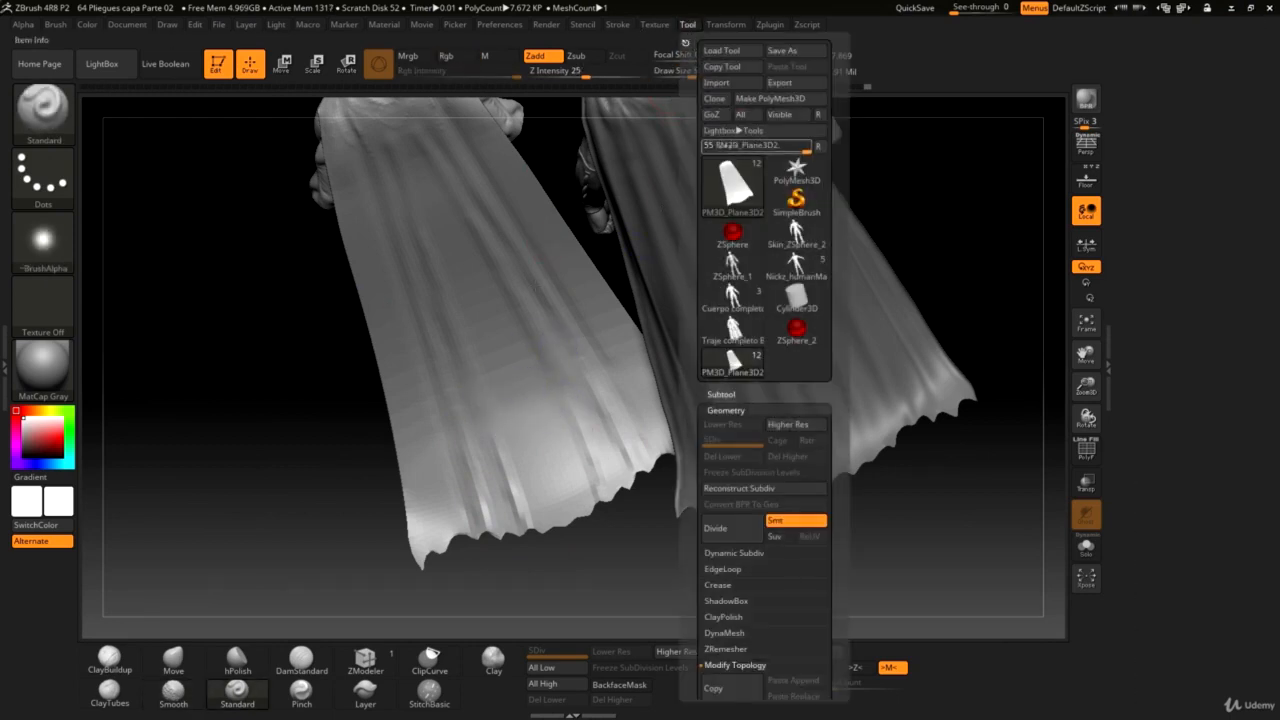
pyautogui.click(645, 26)
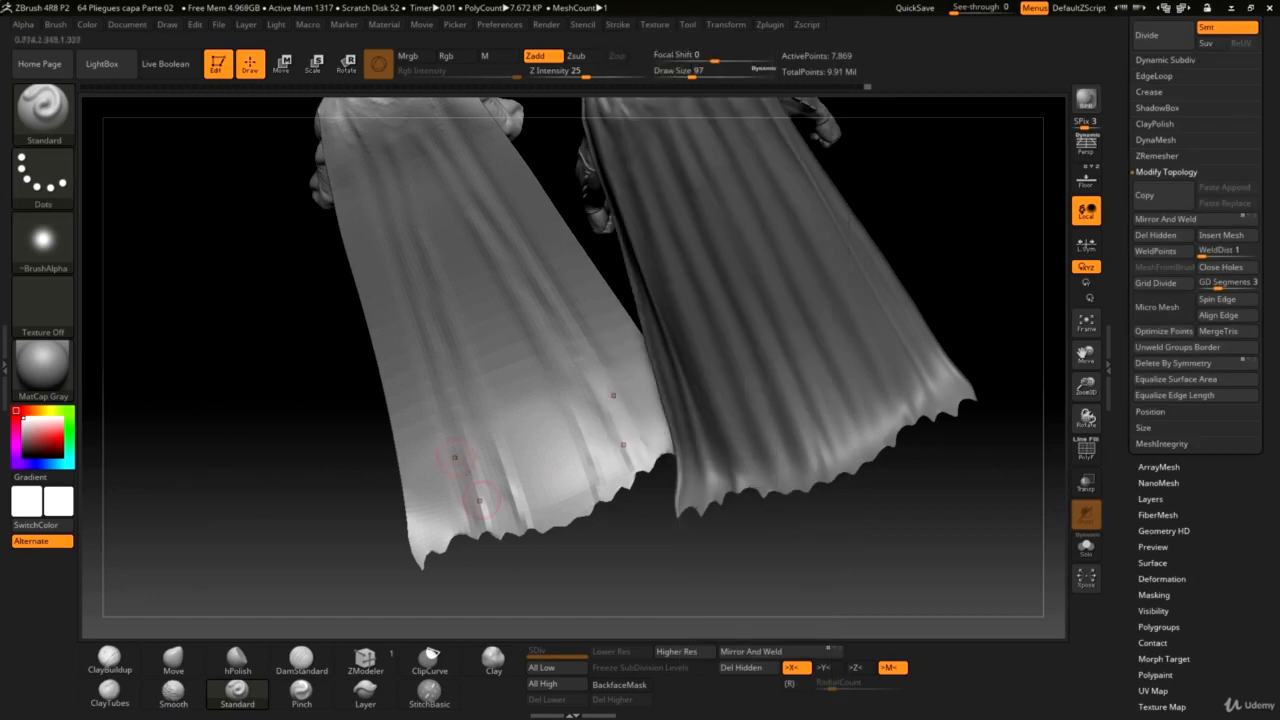
pyautogui.moveTo(483, 402); pyautogui.dragTo(546, 582)
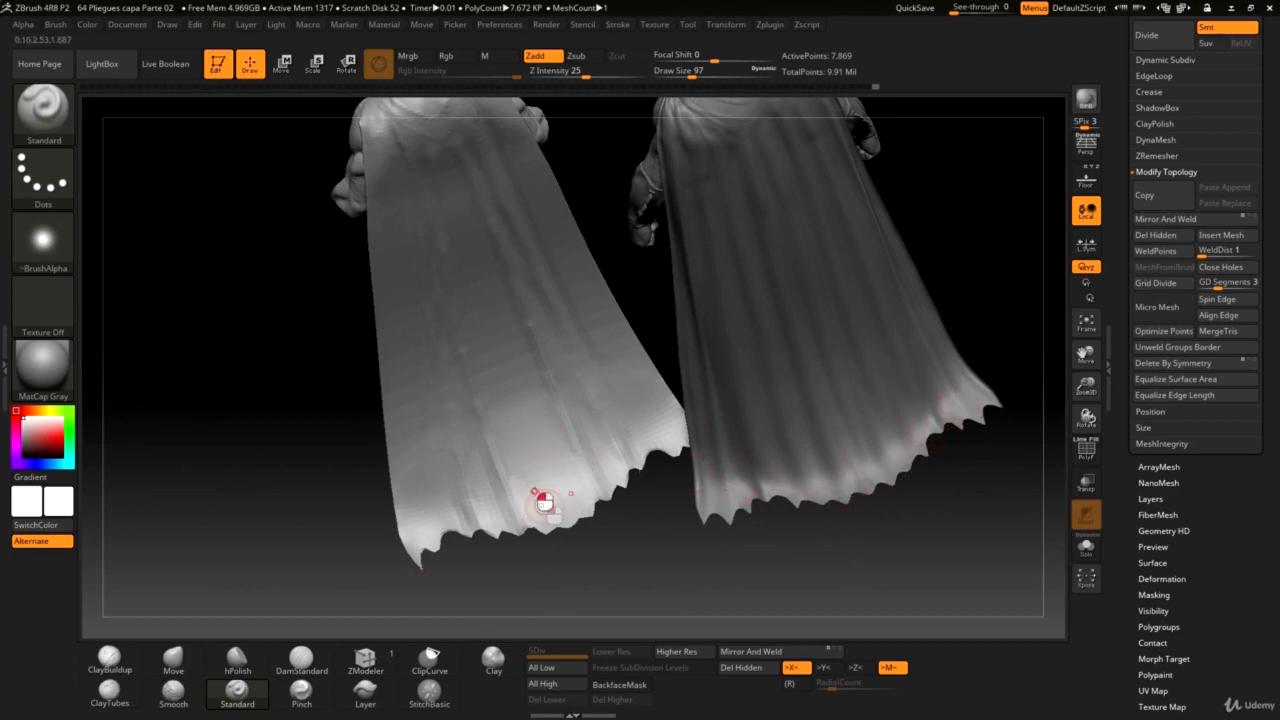
# Sculpt long folds down the cape's centre to the hem with the Standard brush and soften them.
pyautogui.moveTo(508, 407); pyautogui.dragTo(543, 503)
pyautogui.moveTo(483, 294); pyautogui.dragTo(554, 514)
pyautogui.moveTo(485, 316); pyautogui.dragTo(499, 377)
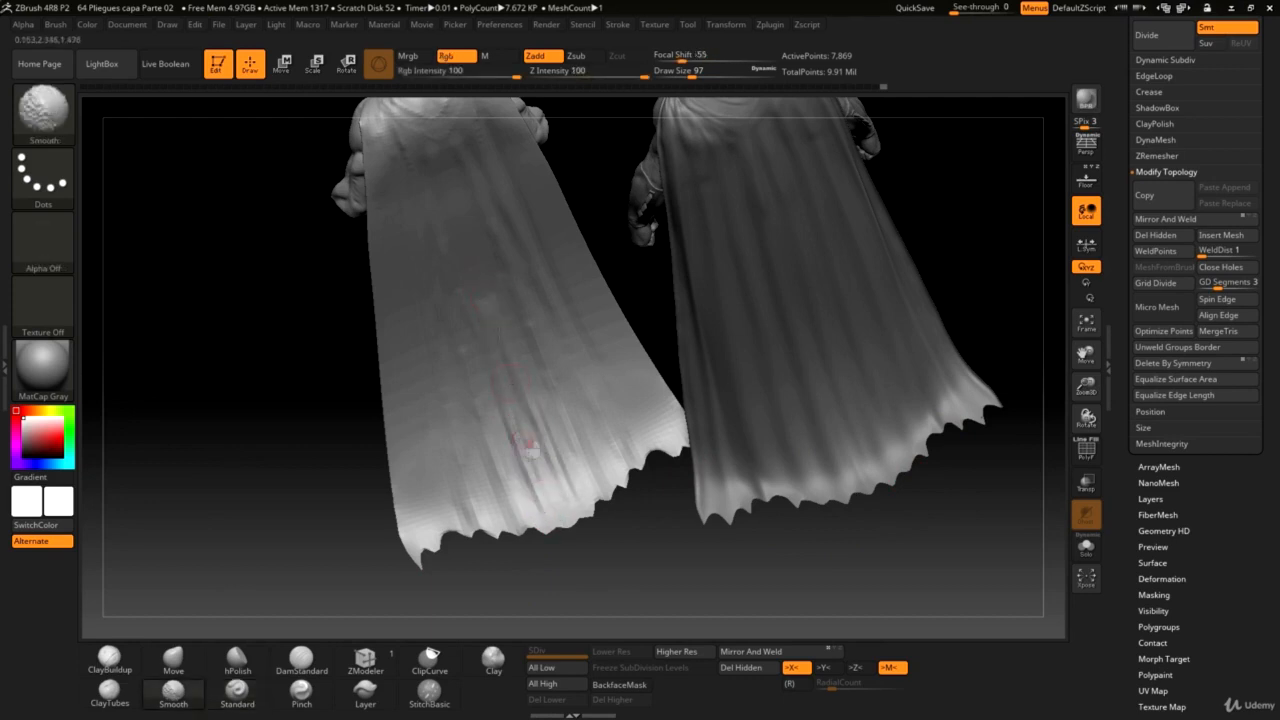
pyautogui.moveTo(569, 480)
pyautogui.mouseDown()
pyautogui.moveTo(602, 516)
pyautogui.moveTo(560, 491)
pyautogui.mouseUp()
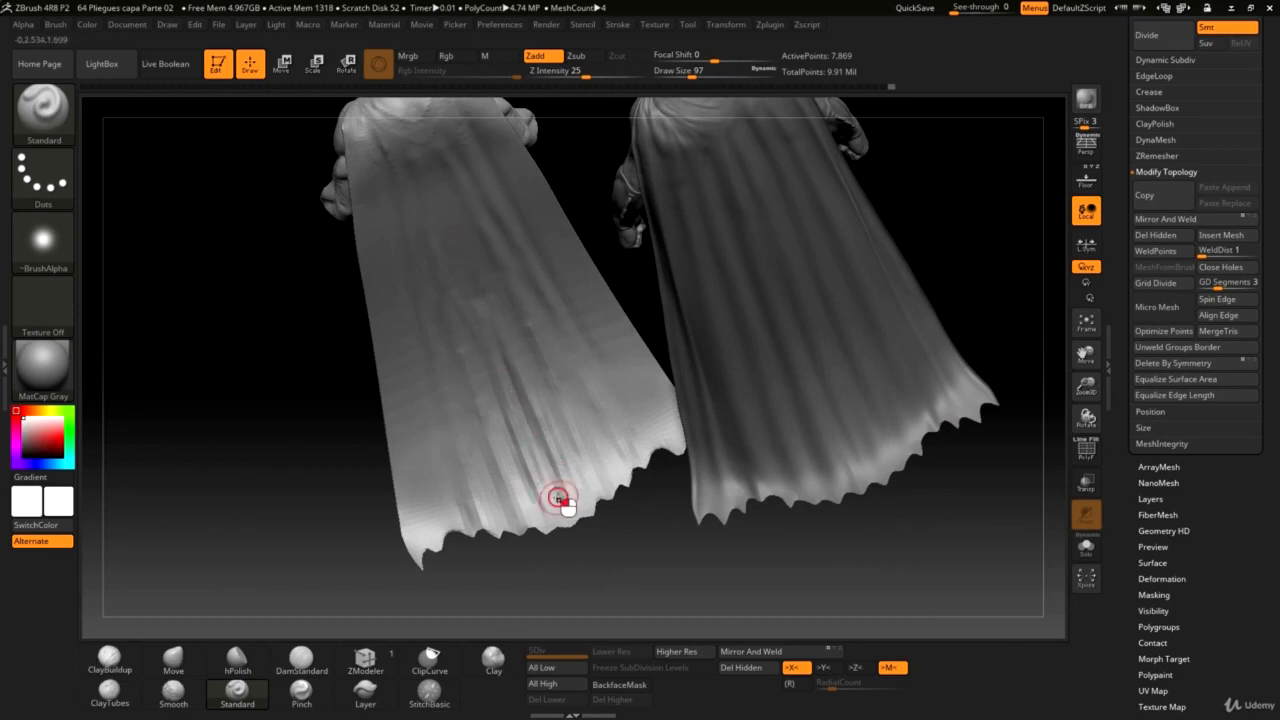
# Extend the central folds from the hem up to mid-cape and smooth their upper ends.
pyautogui.moveTo(560, 498); pyautogui.dragTo(491, 286)
pyautogui.moveTo(340, 448); pyautogui.dragTo(314, 368)
pyautogui.keyDown('shift'); pyautogui.moveTo(478, 300); pyautogui.dragTo(494, 362); pyautogui.keyUp('shift')
pyautogui.moveTo(604, 574); pyautogui.dragTo(550, 468)
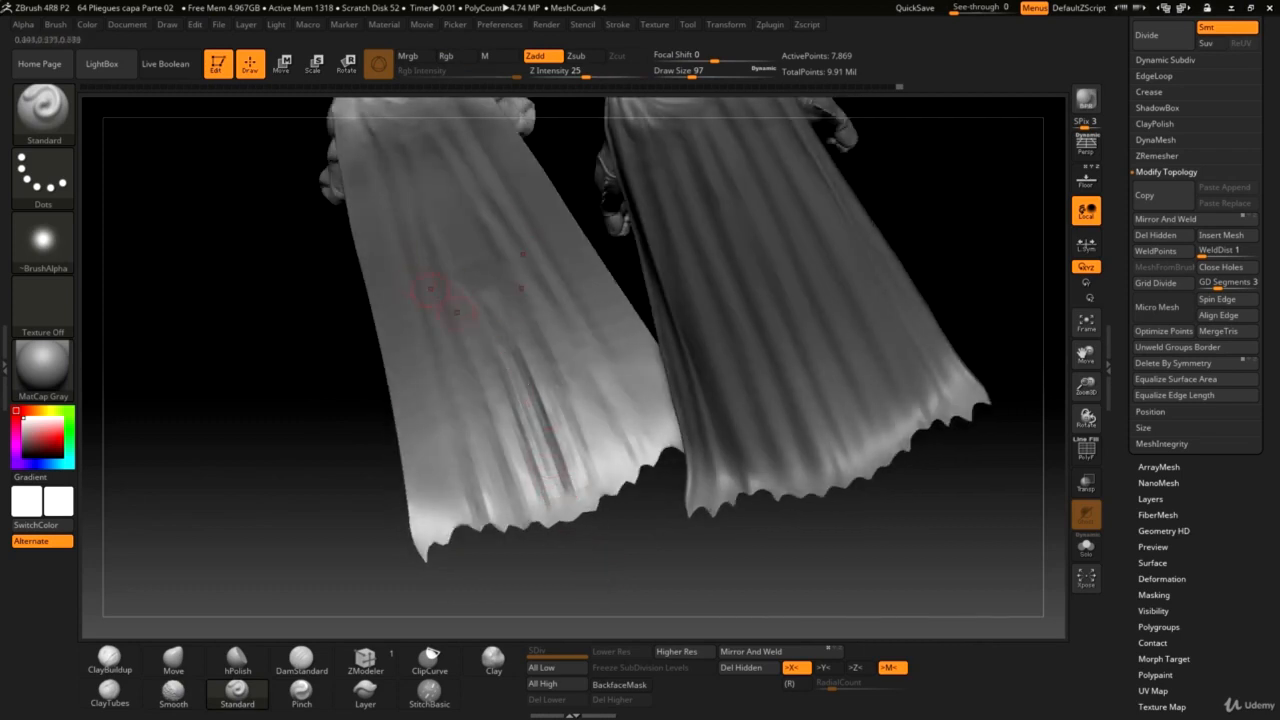
pyautogui.press('shift')
pyautogui.keyDown('shift'); pyautogui.moveTo(474, 320); pyautogui.dragTo(481, 340); pyautogui.keyUp('shift')
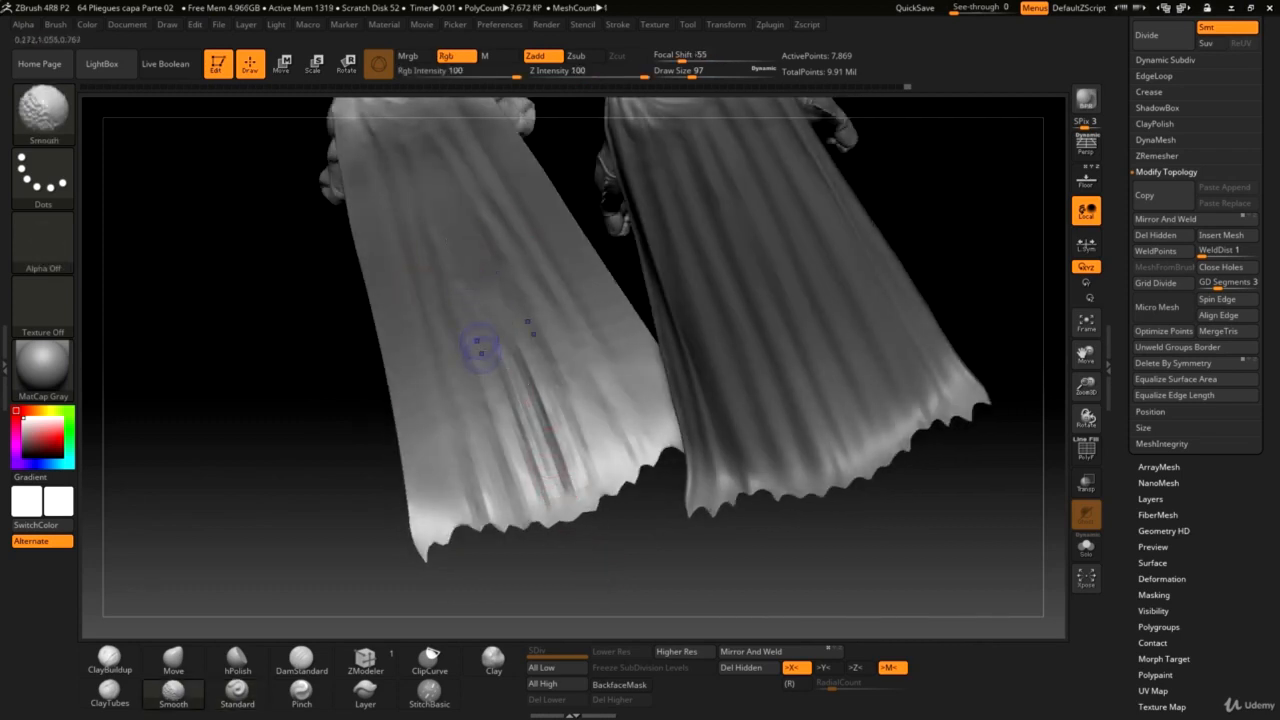
# Carry the central folds up the cape's back with the Standard brush and smooth them below the shoulders.
pyautogui.moveTo(246, 396); pyautogui.dragTo(250, 392)
pyautogui.moveTo(596, 165); pyautogui.dragTo(583, 336)
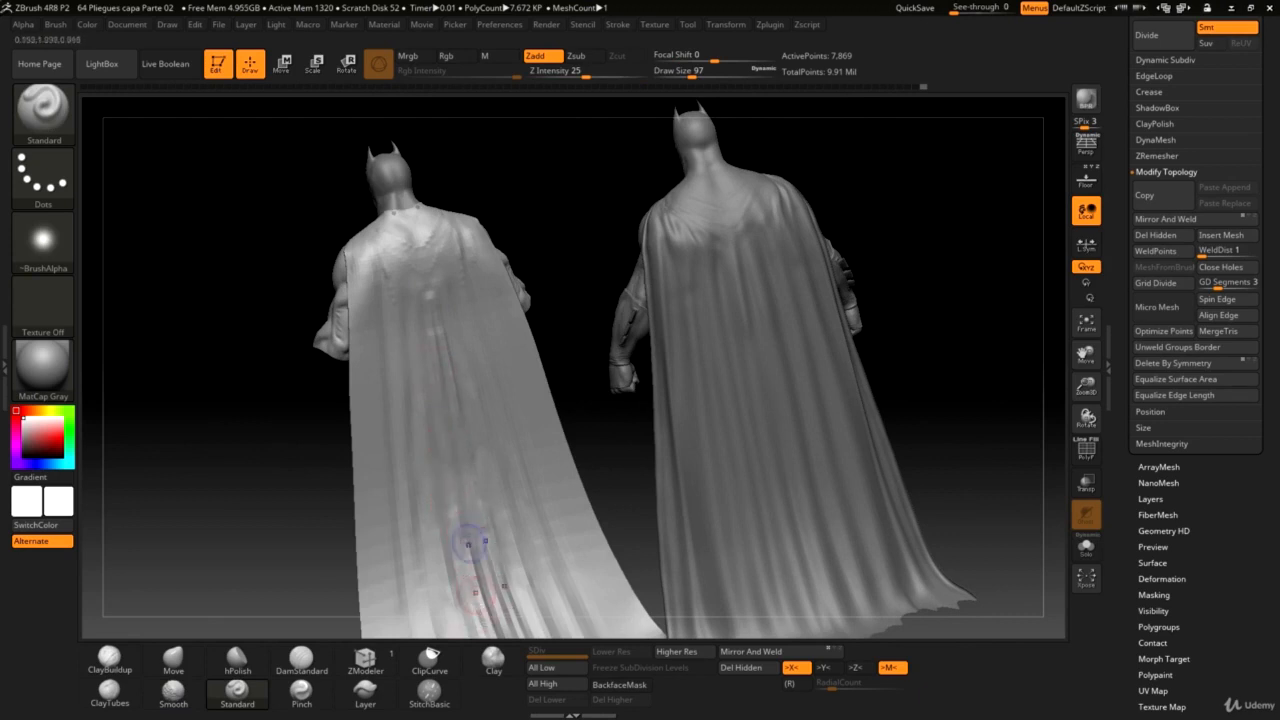
pyautogui.press('shift')
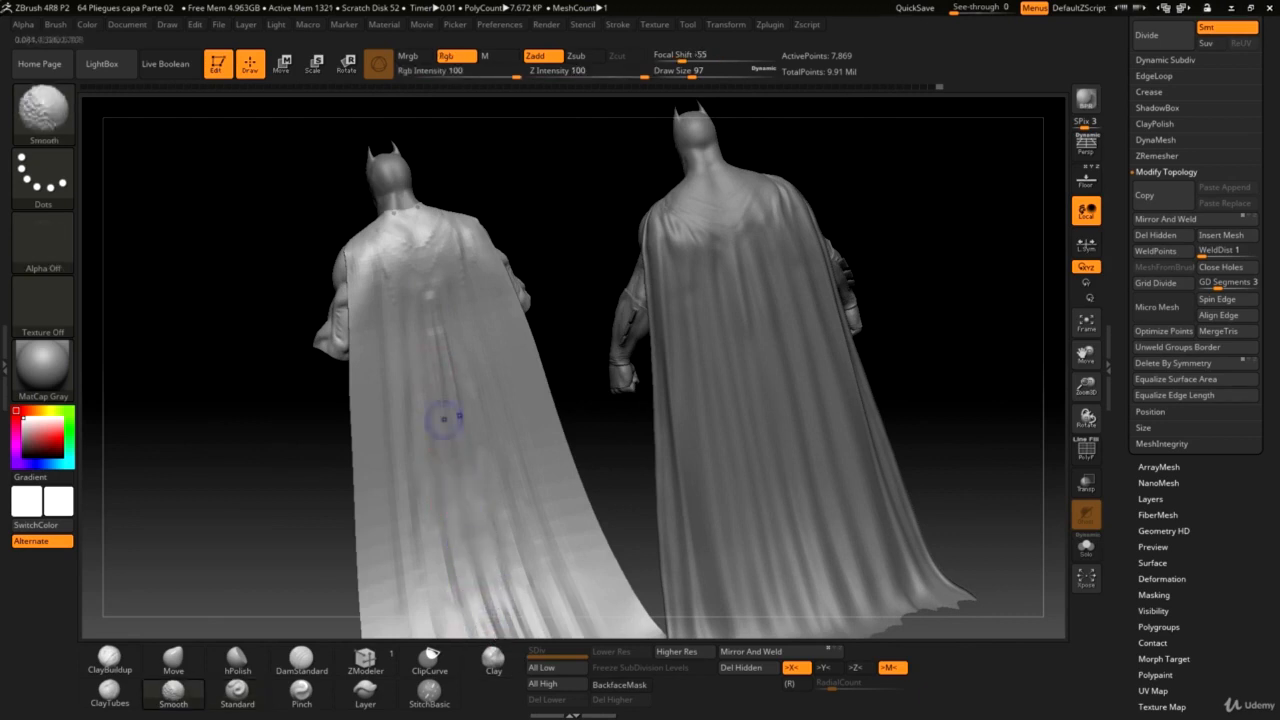
pyautogui.keyDown('shift'); pyautogui.moveTo(434, 318); pyautogui.dragTo(460, 252); pyautogui.keyUp('shift')
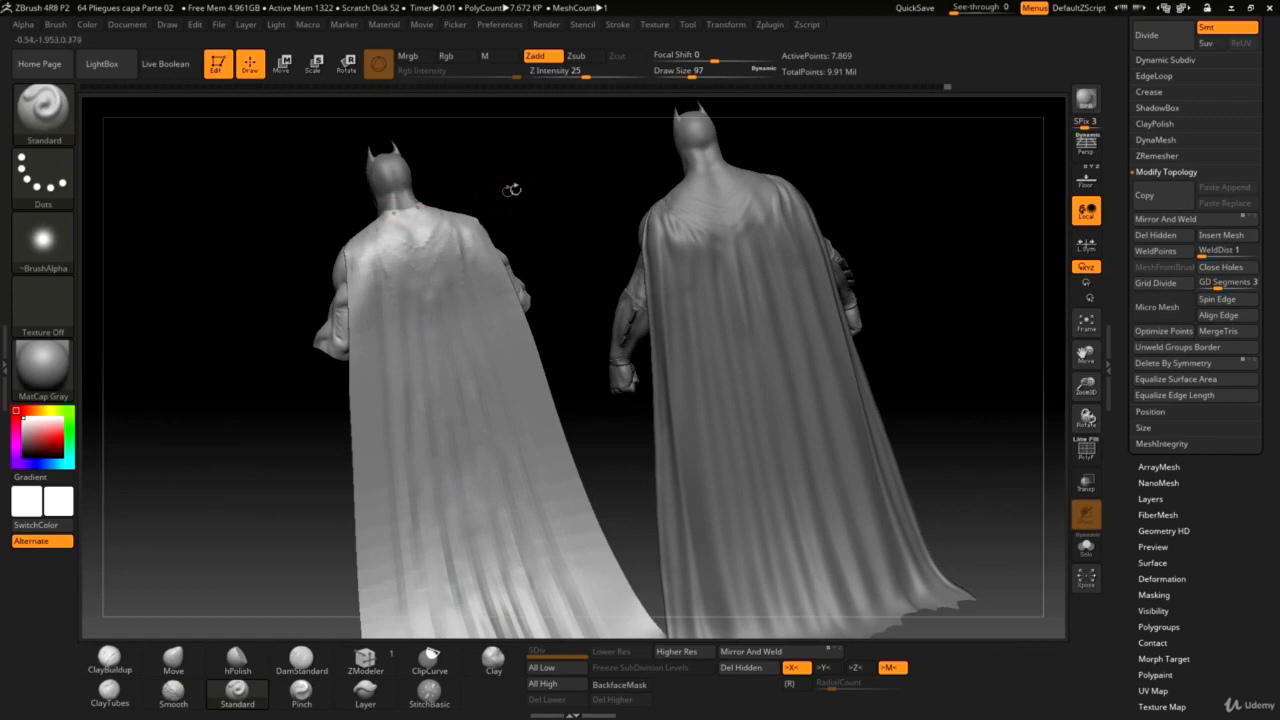
# Set the Standard brush's draw size to 56 for the shoulder area and subdivide the cape to level 2.
pyautogui.moveTo(507, 191); pyautogui.dragTo(528, 210)
pyautogui.moveTo(1086, 388); pyautogui.dragTo(1088, 510)
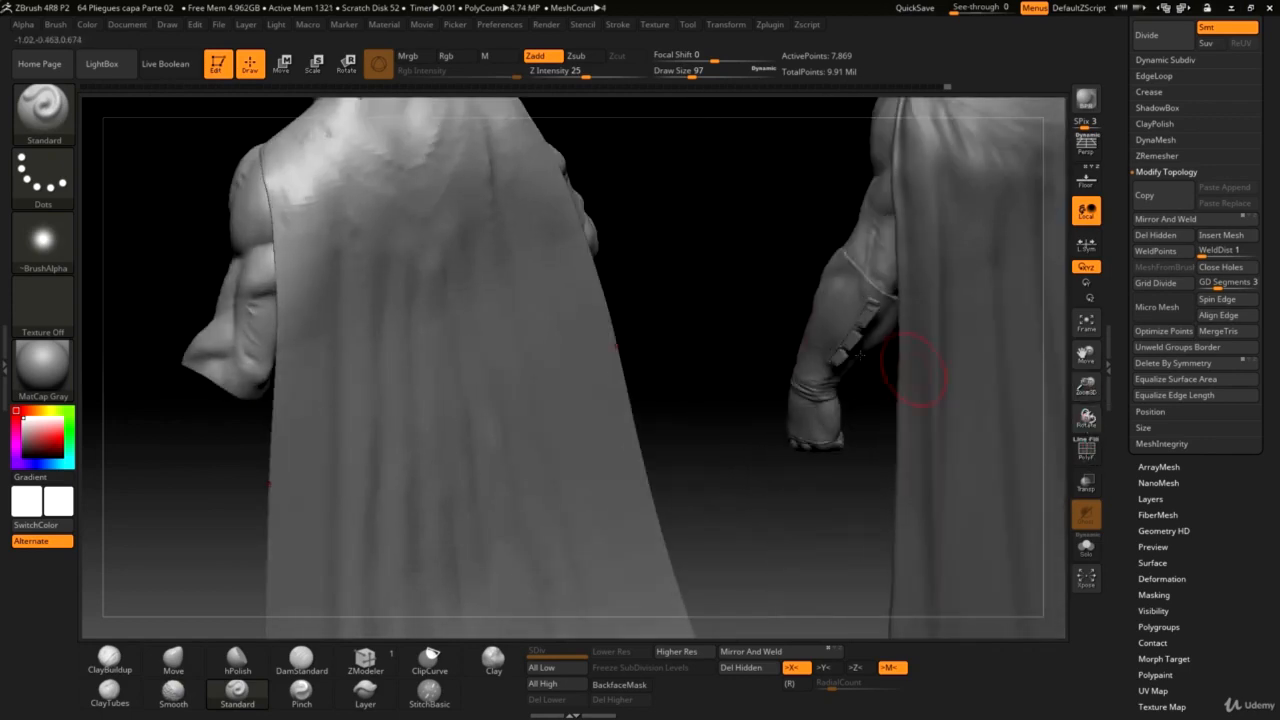
pyautogui.moveTo(717, 220); pyautogui.dragTo(491, 334)
pyautogui.press('space')
pyautogui.moveTo(398, 322); pyautogui.dragTo(390, 322)
pyautogui.moveTo(611, 196); pyautogui.dragTo(598, 208)
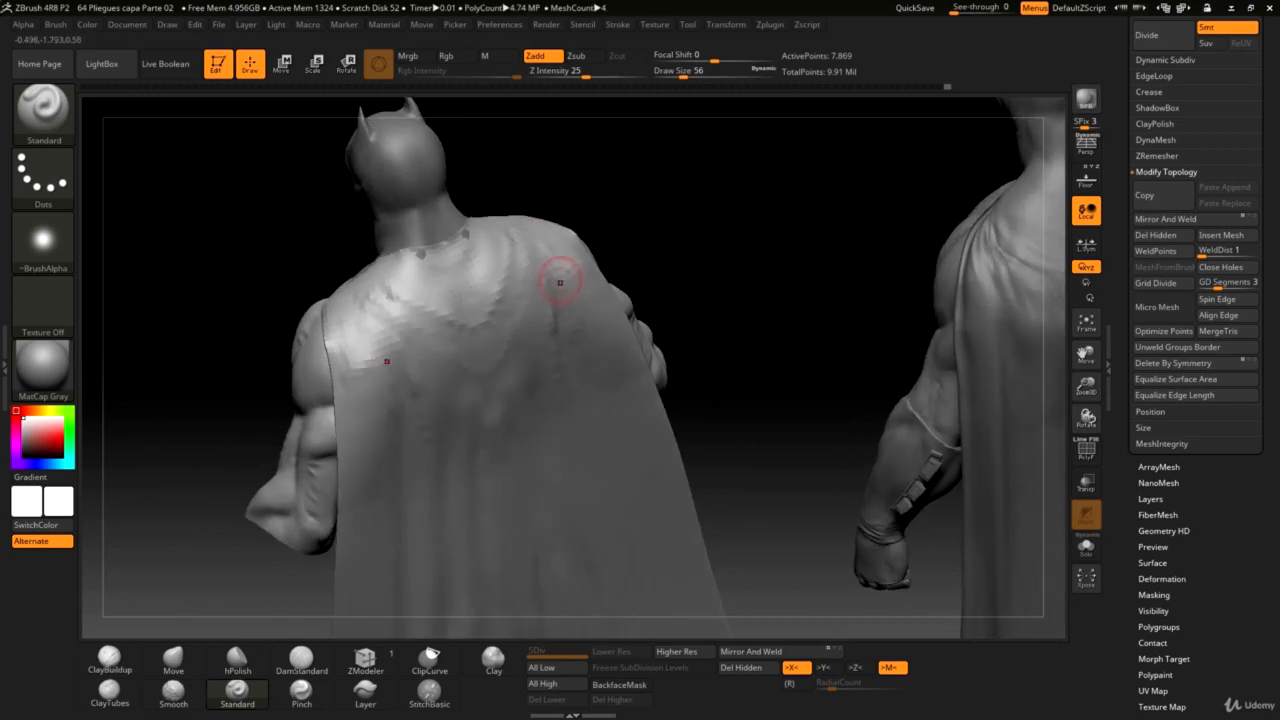
pyautogui.press('ctrl')
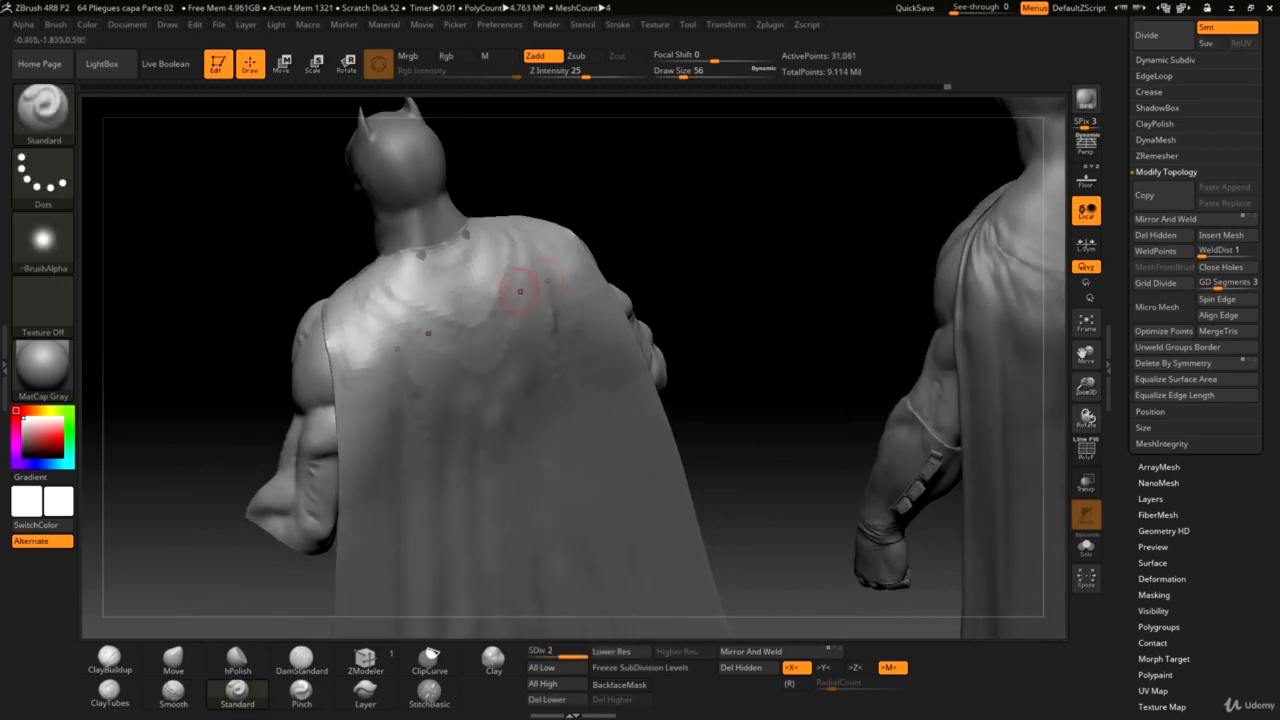
# Sculpt curved draping folds across the cape's shoulders and upper back with the Standard brush at draw size 31.
pyautogui.press('space')
pyautogui.moveTo(440, 322); pyautogui.dragTo(424, 322)
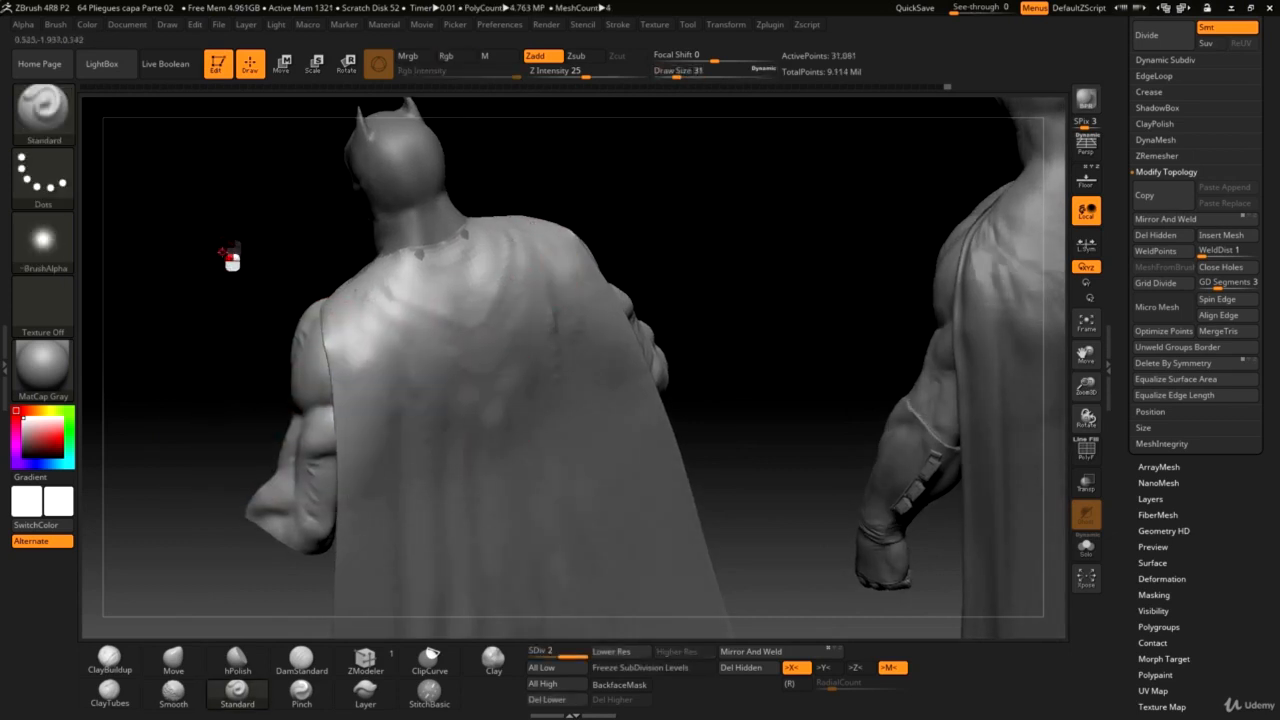
pyautogui.moveTo(229, 251); pyautogui.dragTo(338, 348)
pyautogui.moveTo(1097, 402); pyautogui.dragTo(680, 425)
pyautogui.moveTo(596, 331); pyautogui.dragTo(580, 317)
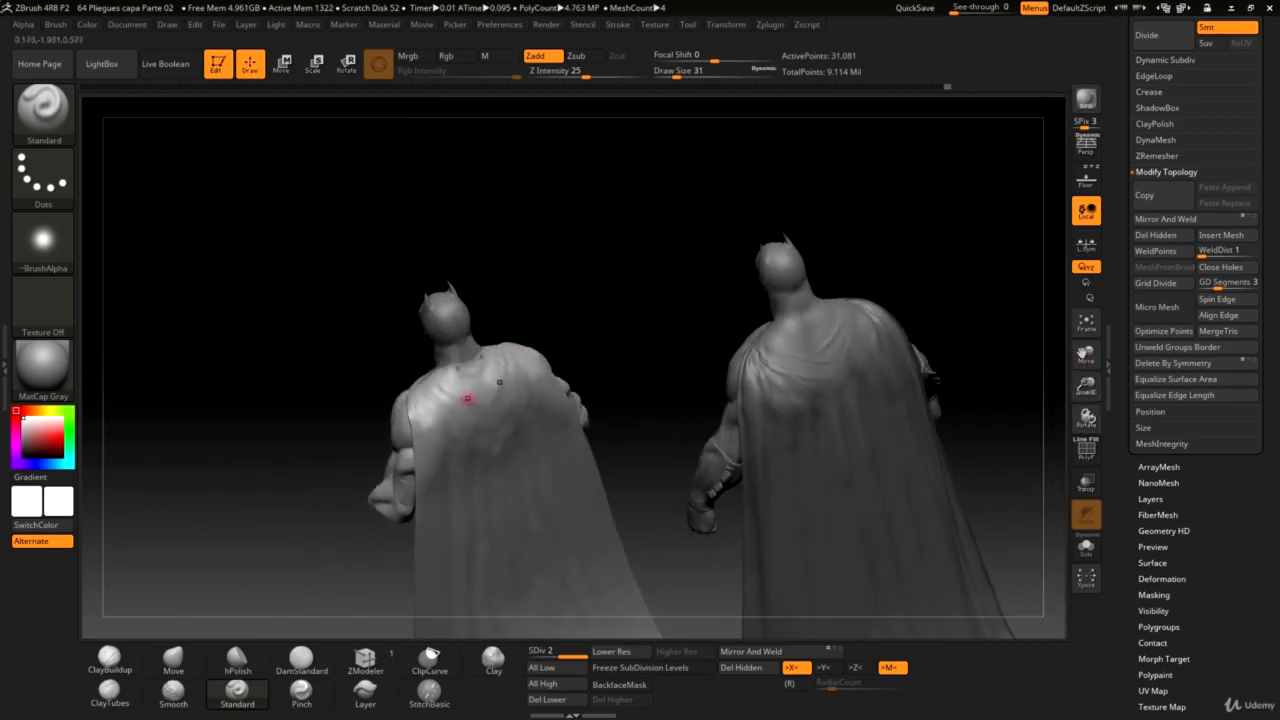
pyautogui.moveTo(487, 421)
pyautogui.mouseDown()
pyautogui.moveTo(457, 393)
pyautogui.moveTo(476, 421)
pyautogui.moveTo(425, 441)
pyautogui.moveTo(438, 426)
pyautogui.mouseUp()
# Soften the shoulder folds with the brush size at 46 and add more folds below the neck.
pyautogui.press('space')
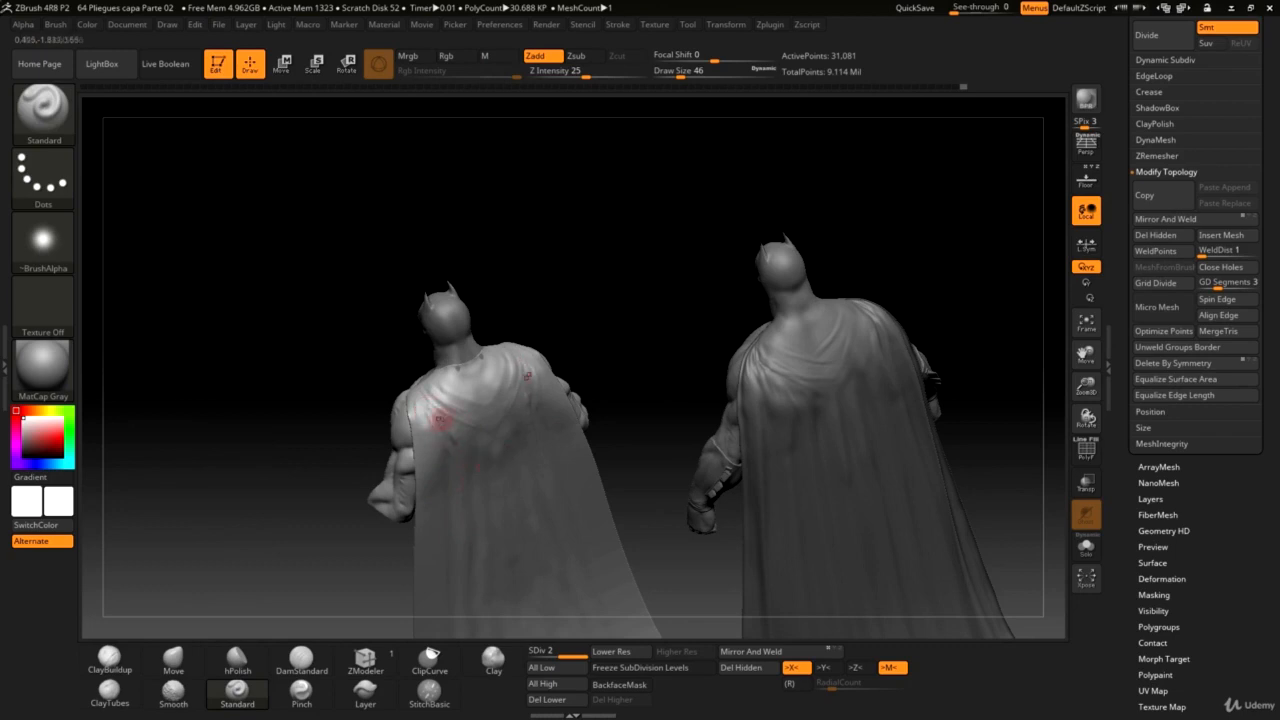
pyautogui.keyDown('shift'); pyautogui.moveTo(438, 420); pyautogui.dragTo(426, 408); pyautogui.keyUp('shift')
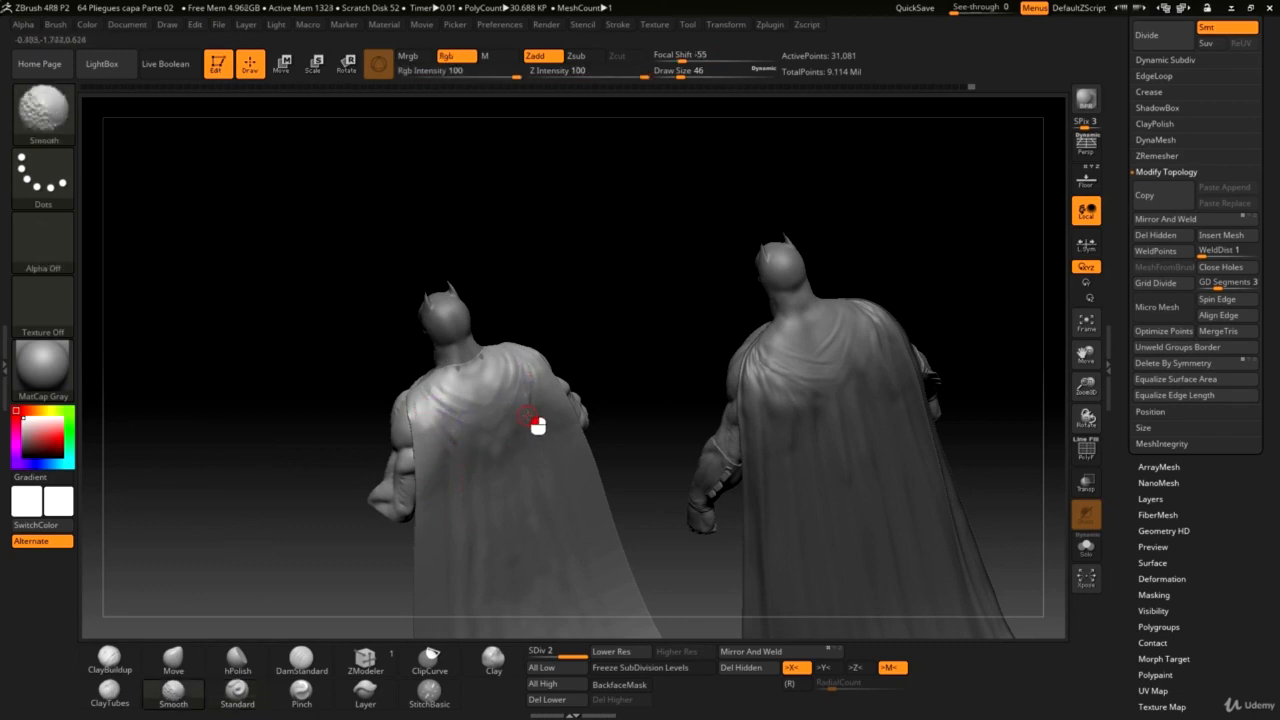
pyautogui.moveTo(576, 308); pyautogui.dragTo(554, 326)
pyautogui.keyDown('shift'); pyautogui.moveTo(456, 371); pyautogui.dragTo(486, 358); pyautogui.keyUp('shift')
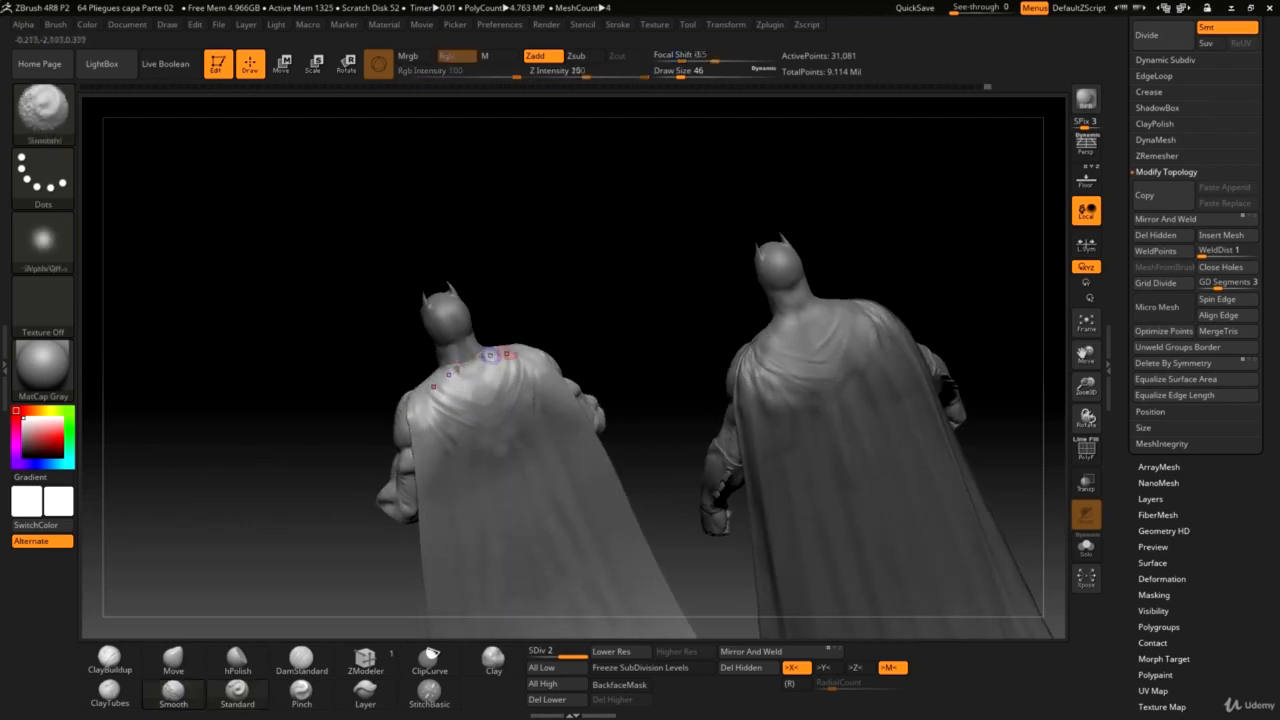
pyautogui.moveTo(1087, 380); pyautogui.dragTo(1084, 480)
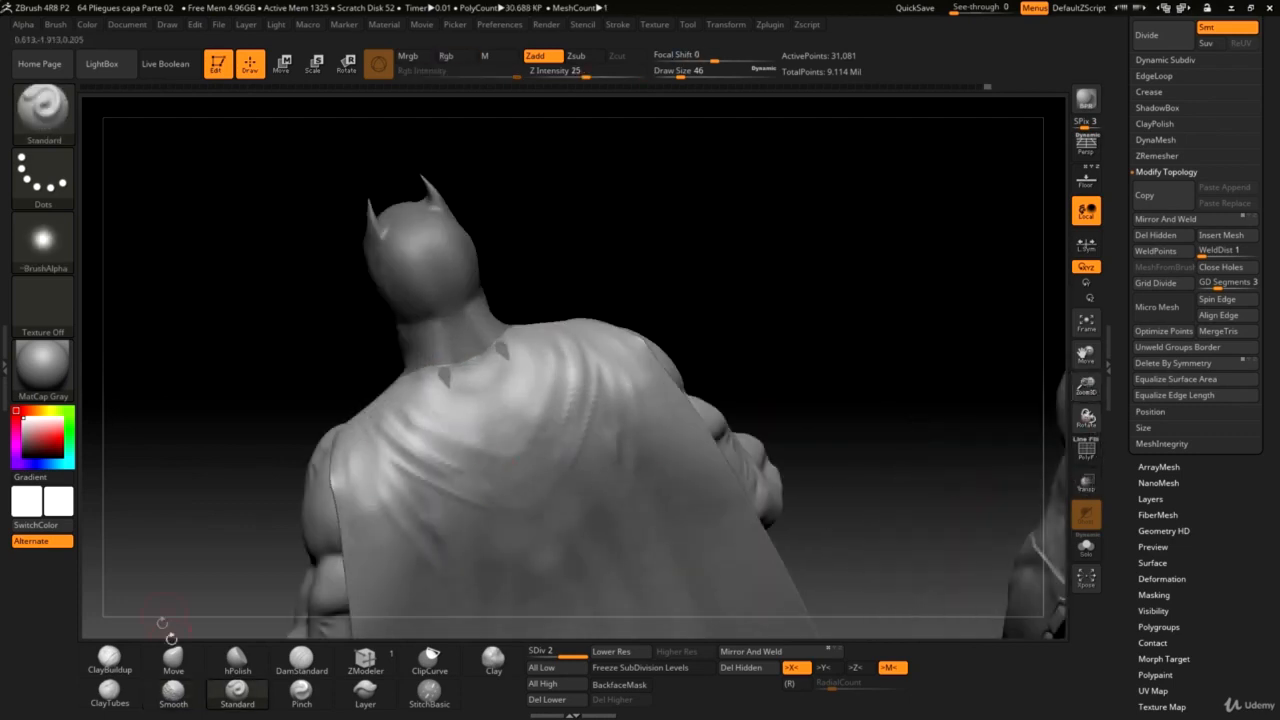
# Turn off LazyMouse for the Standard brush, then fill and smooth the gaps at the back neckline with ClayBuildup.
pyautogui.click(616, 25)
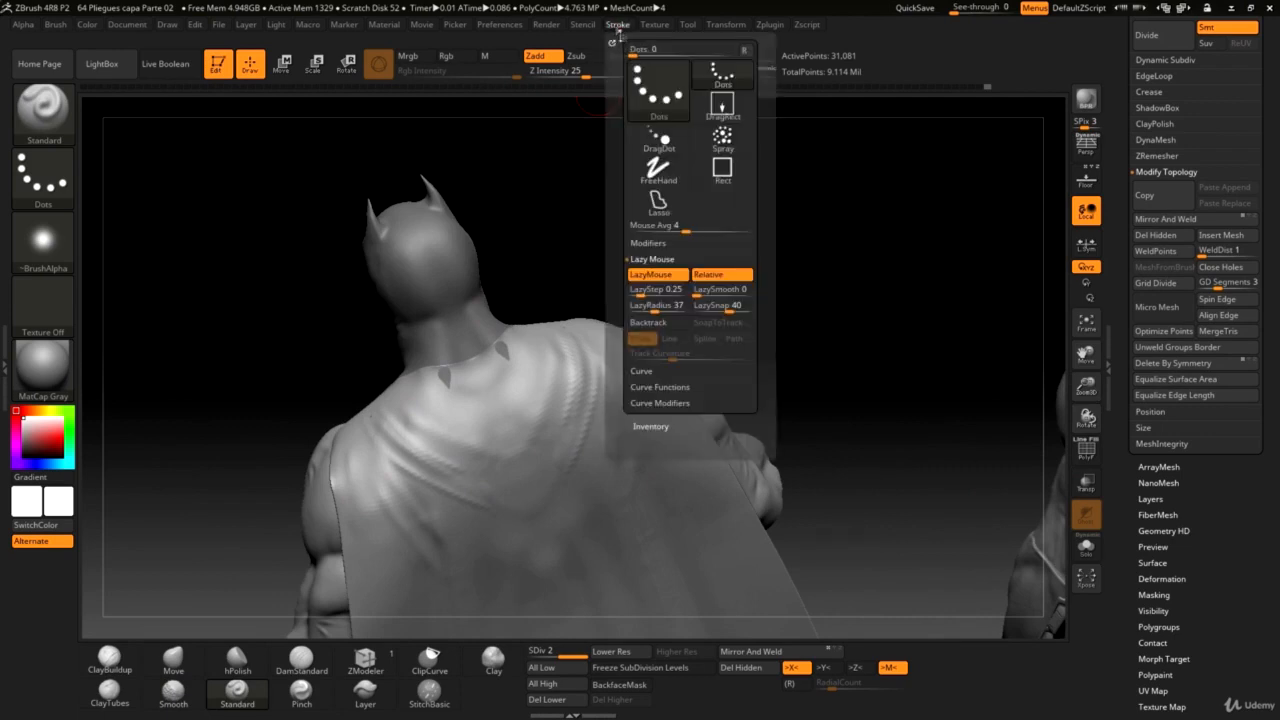
pyautogui.click(659, 279)
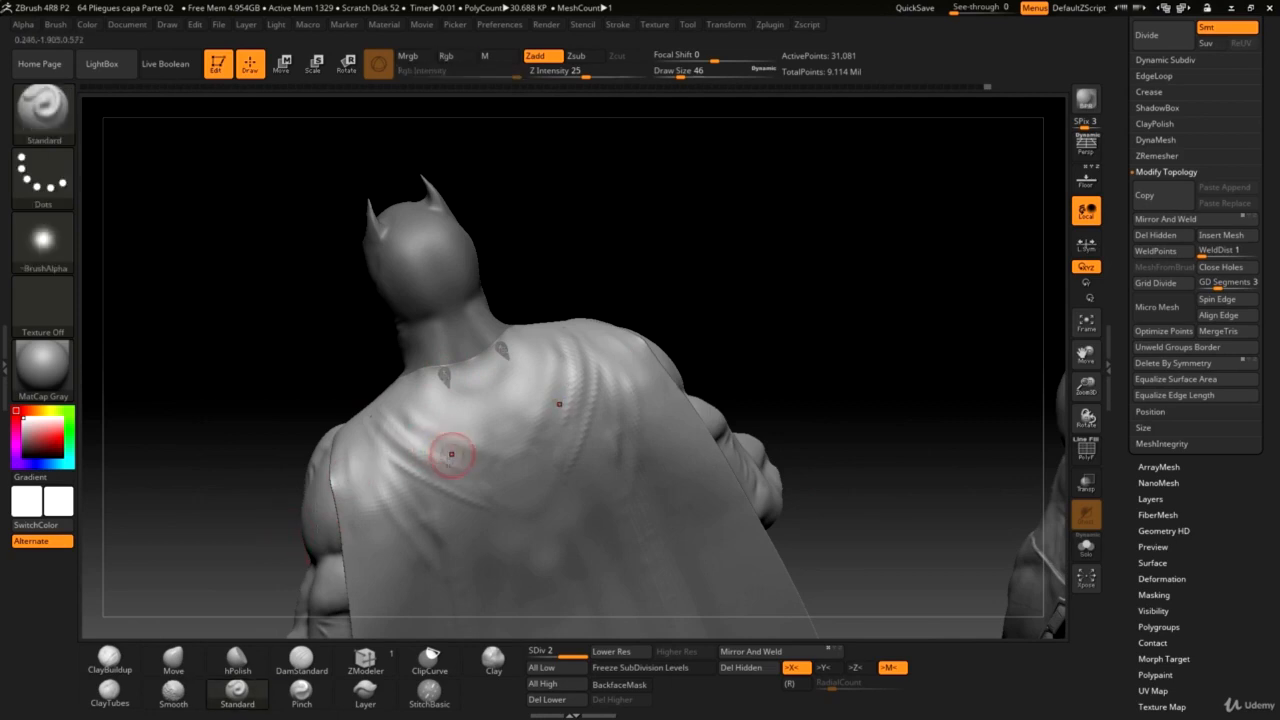
pyautogui.click(110, 660)
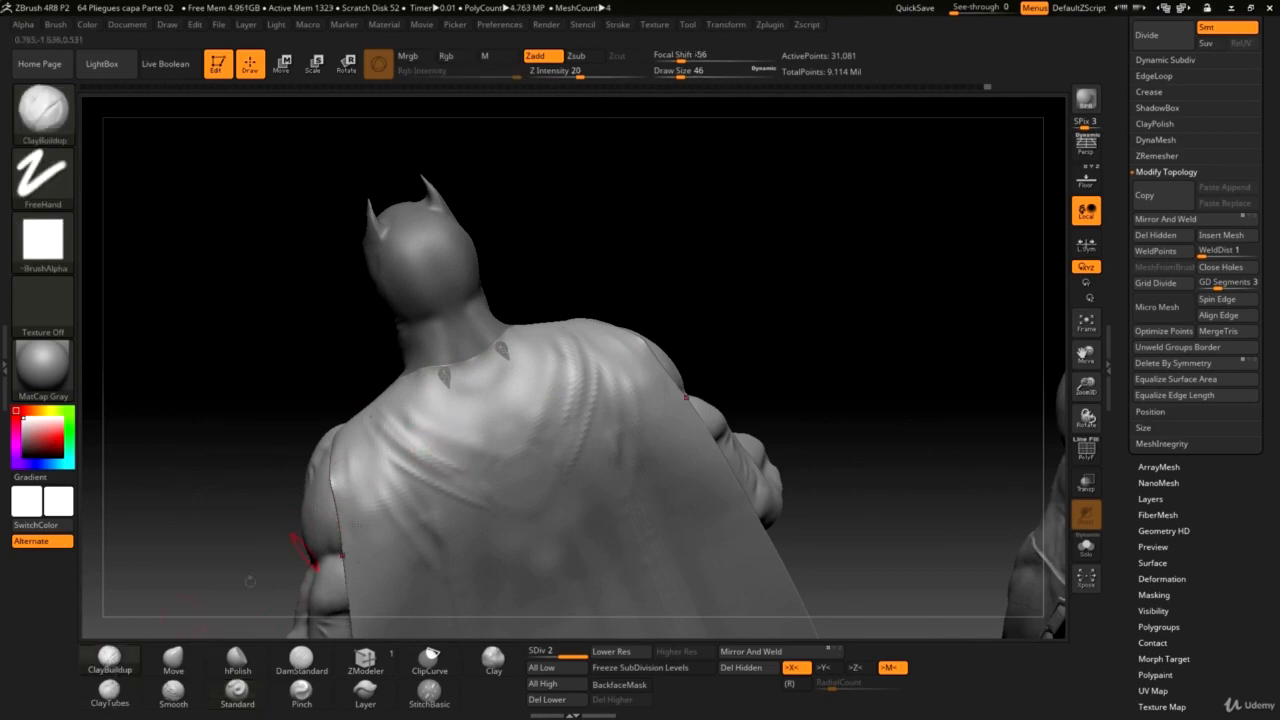
pyautogui.press('shift')
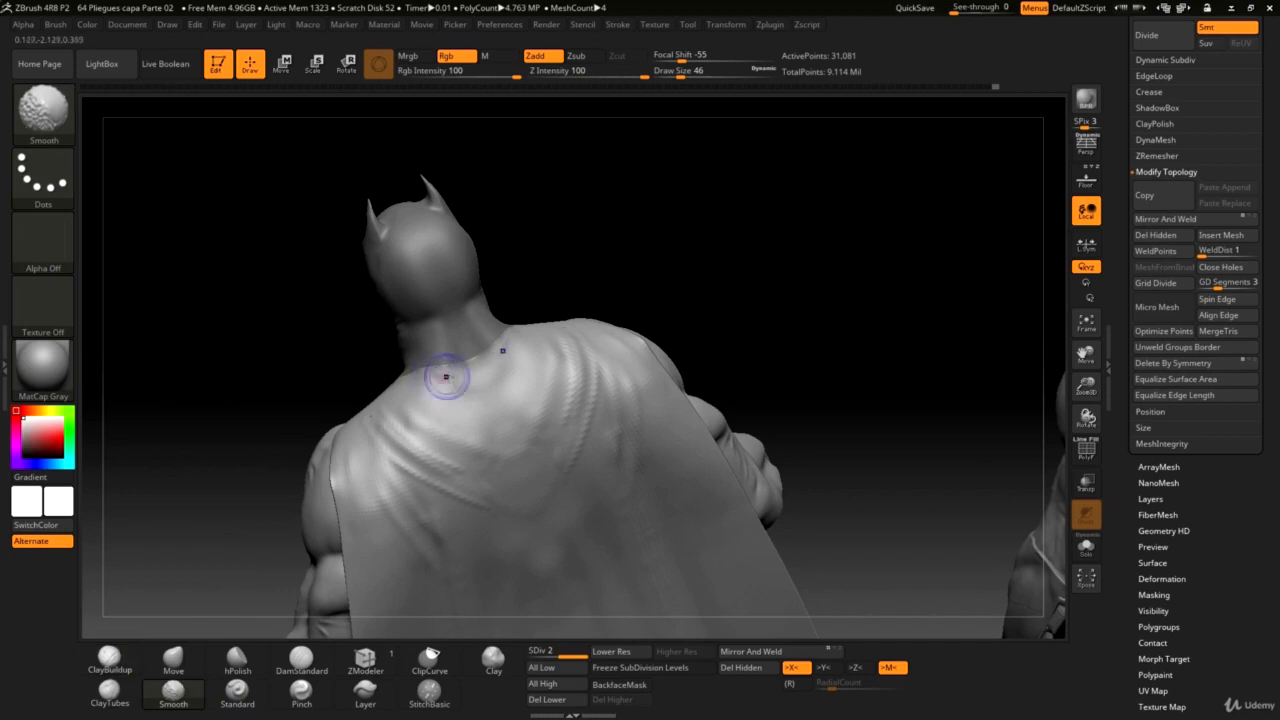
pyautogui.moveTo(577, 274)
pyautogui.mouseDown()
pyautogui.moveTo(424, 394)
pyautogui.moveTo(462, 369)
pyautogui.mouseUp()
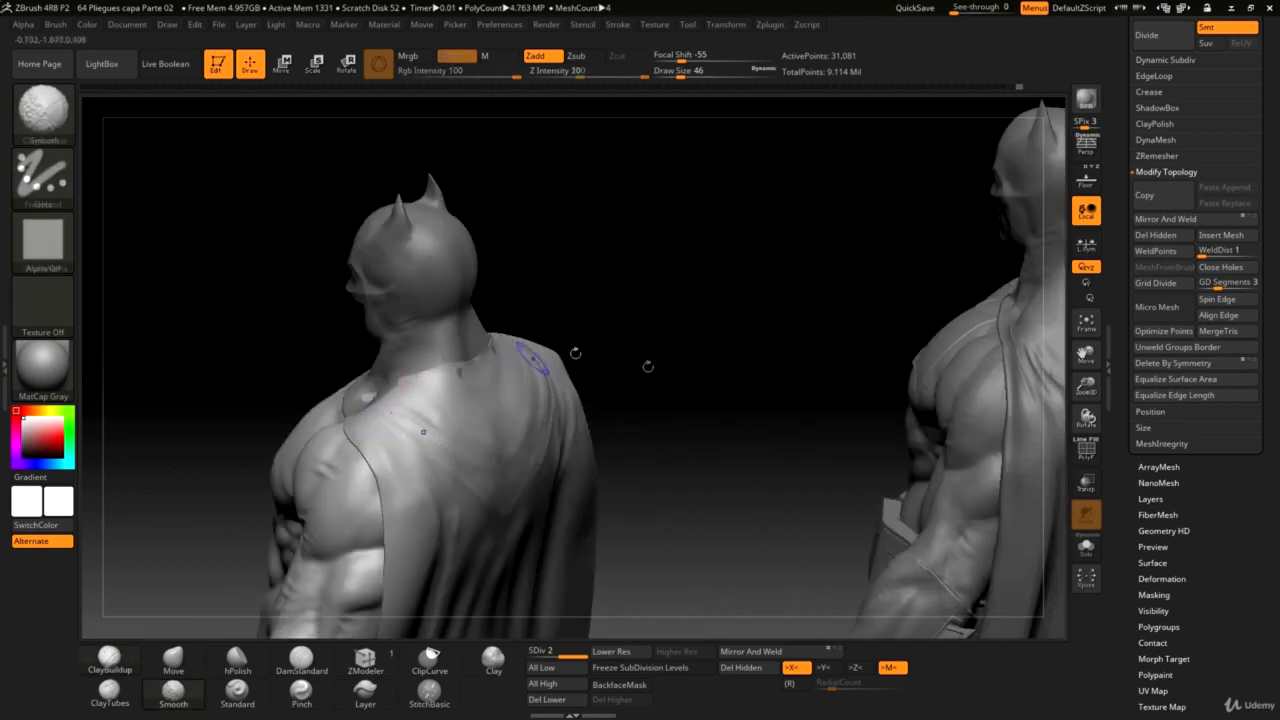
# Compare the cape's folds, silhouette and hem with the reference figure from the back and sides, both full-length and close up.
pyautogui.moveTo(1088, 388); pyautogui.dragTo(1010, 400)
pyautogui.keyDown('alt'); pyautogui.moveTo(580, 320); pyautogui.dragTo(650, 200); pyautogui.keyUp('alt')
pyautogui.moveTo(514, 227); pyautogui.dragTo(490, 238)
pyautogui.moveTo(1090, 387); pyautogui.dragTo(1091, 348)
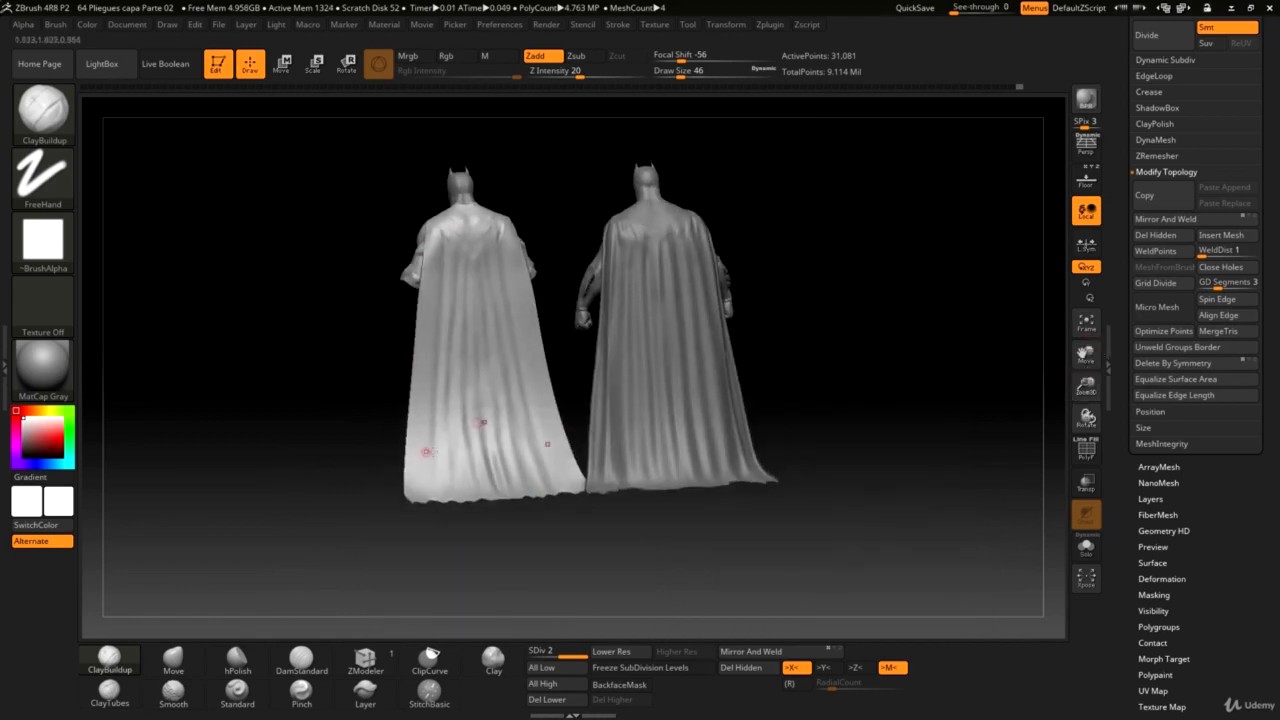
pyautogui.moveTo(831, 283); pyautogui.dragTo(674, 429)
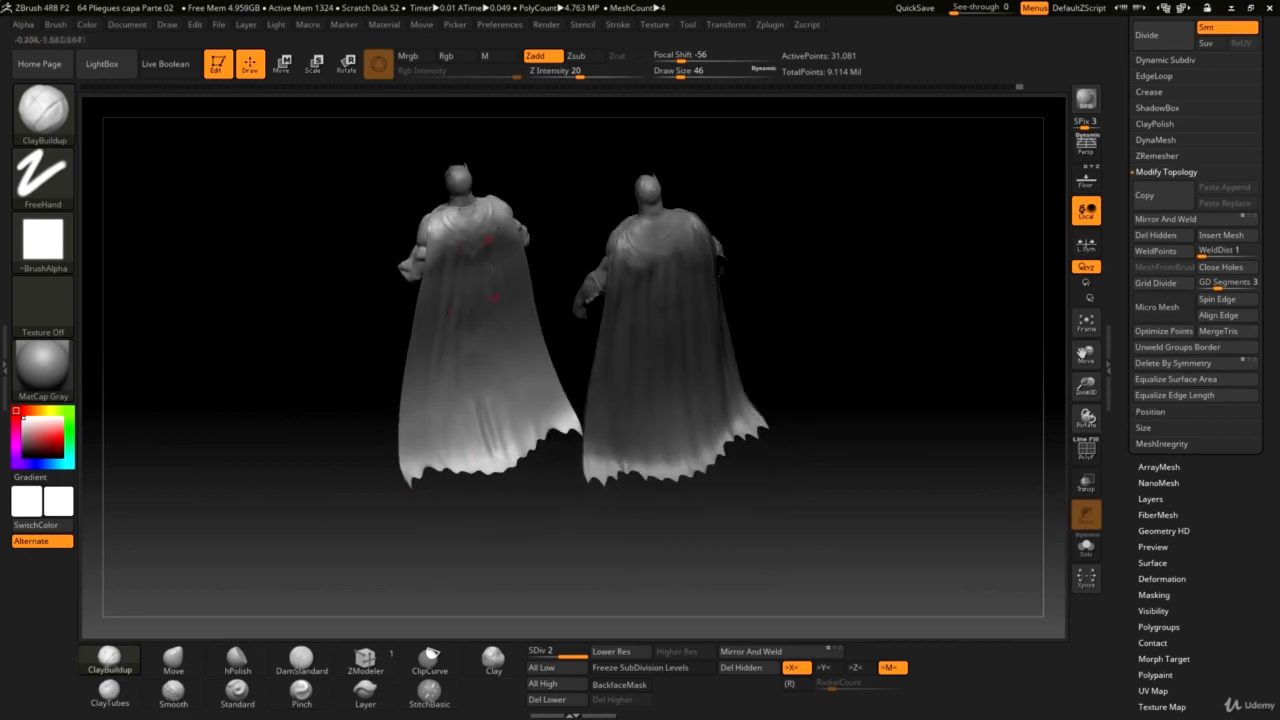
pyautogui.moveTo(863, 291); pyautogui.dragTo(414, 190)
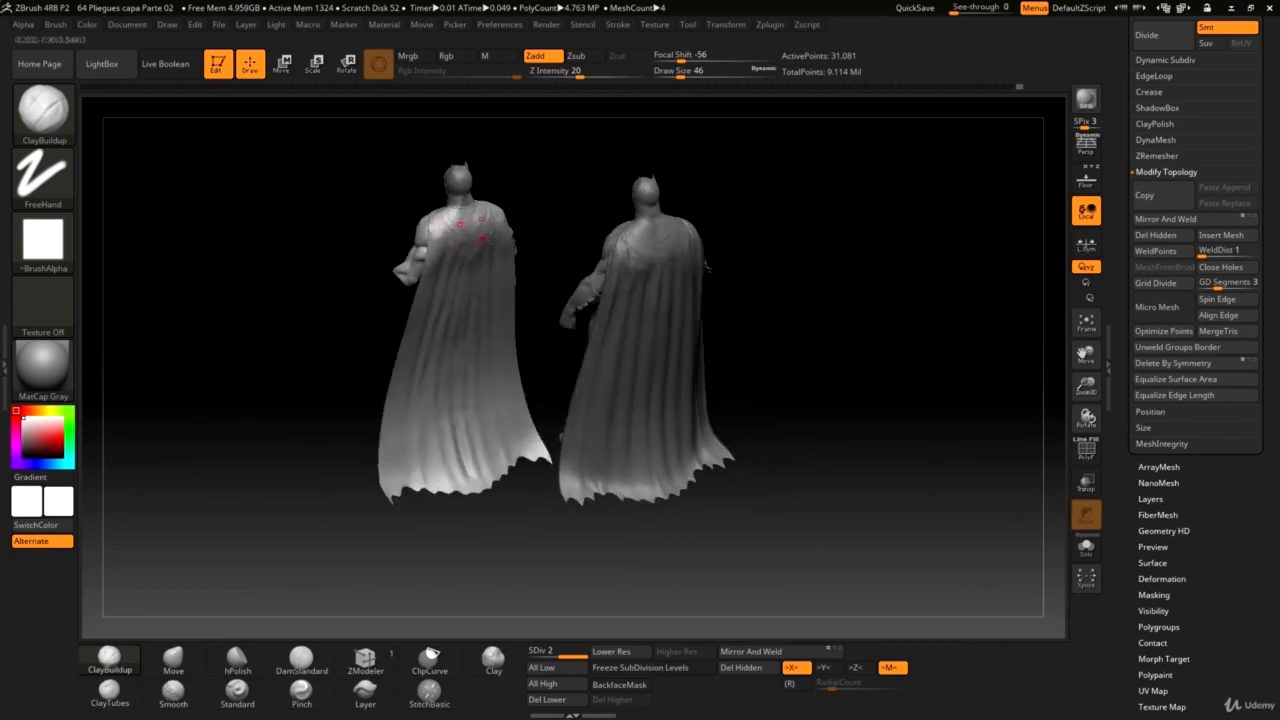
pyautogui.moveTo(572, 178); pyautogui.dragTo(412, 194)
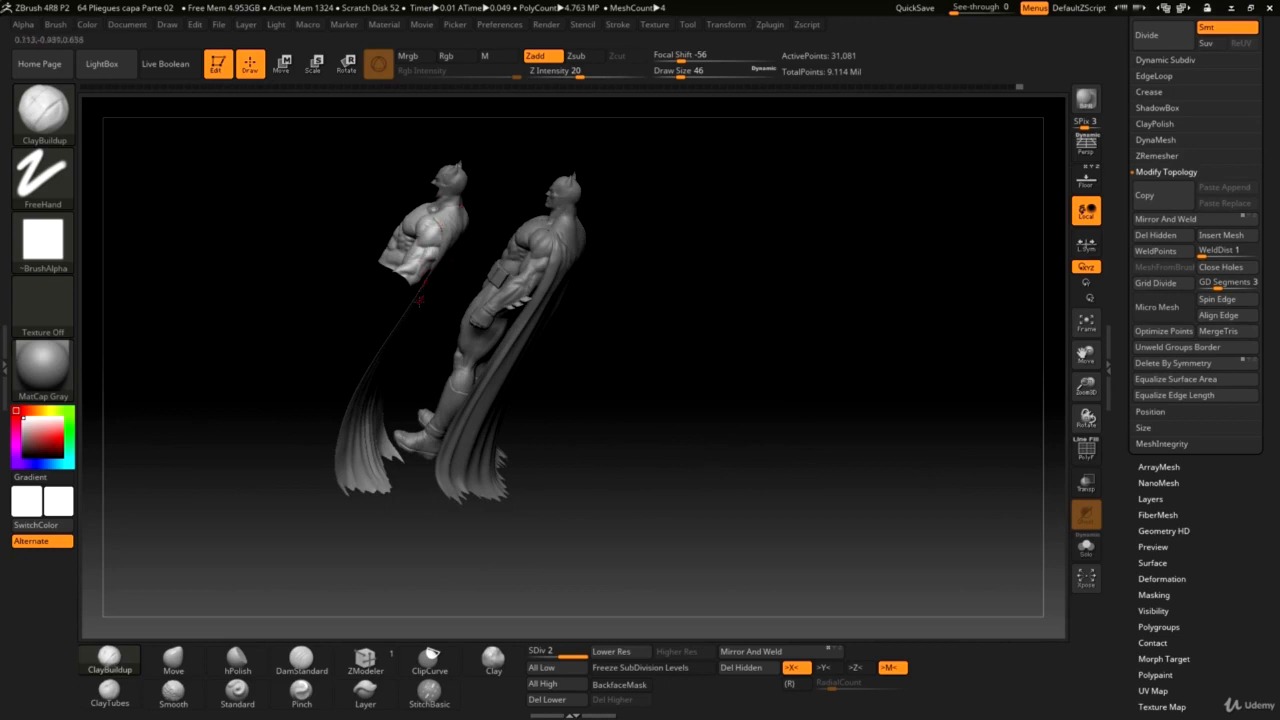
pyautogui.moveTo(686, 295); pyautogui.dragTo(680, 375)
pyautogui.moveTo(349, 229); pyautogui.dragTo(499, 286)
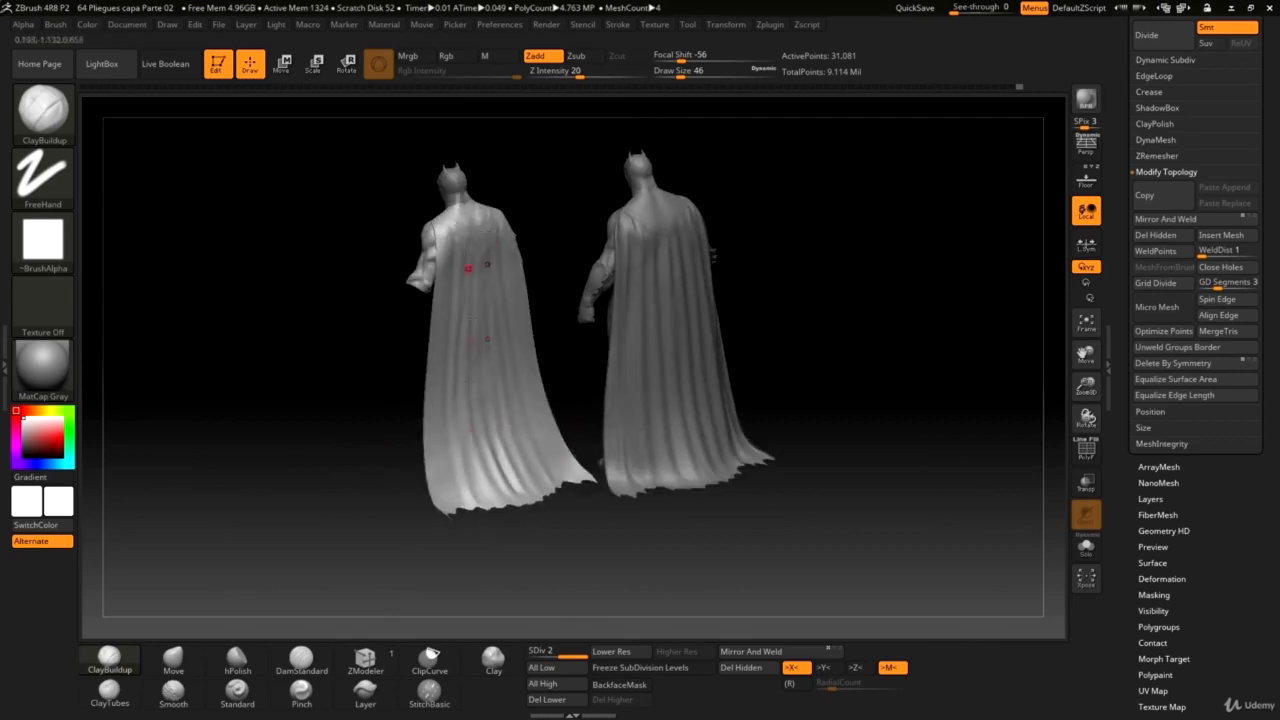
pyautogui.moveTo(809, 313); pyautogui.dragTo(1023, 450)
pyautogui.moveTo(1086, 388); pyautogui.dragTo(1090, 445)
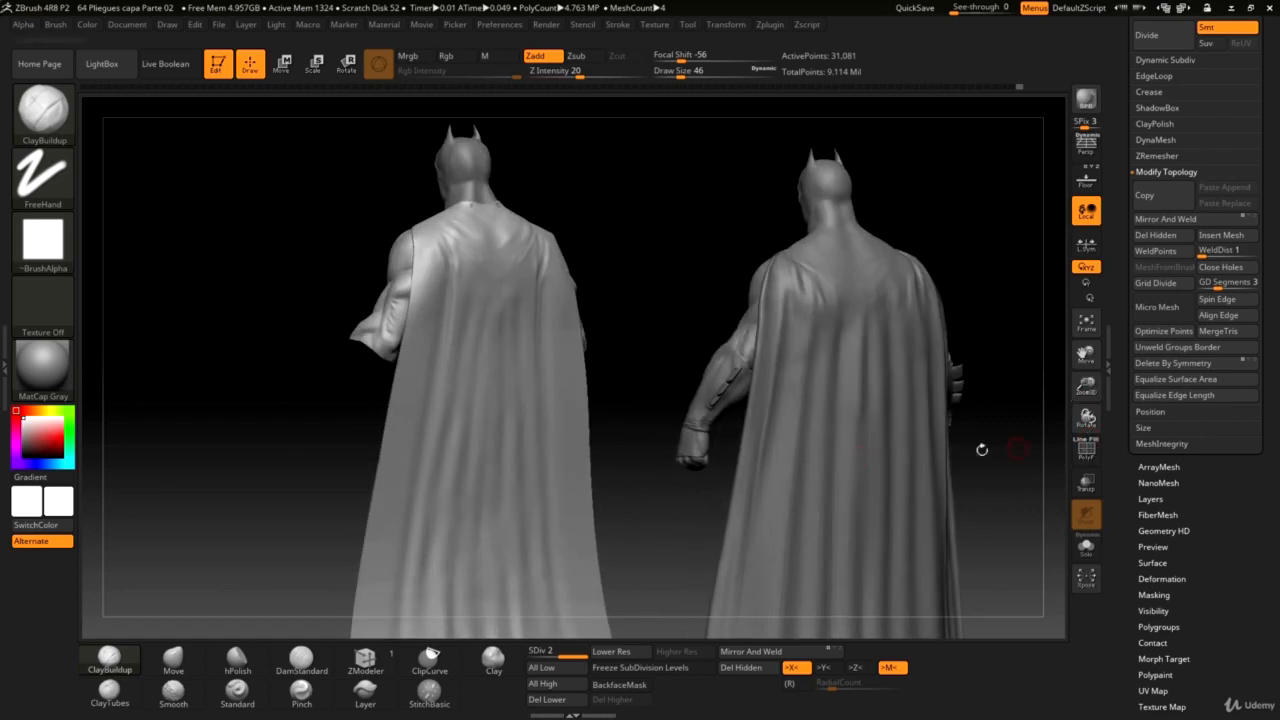
pyautogui.moveTo(678, 319); pyautogui.dragTo(483, 248)
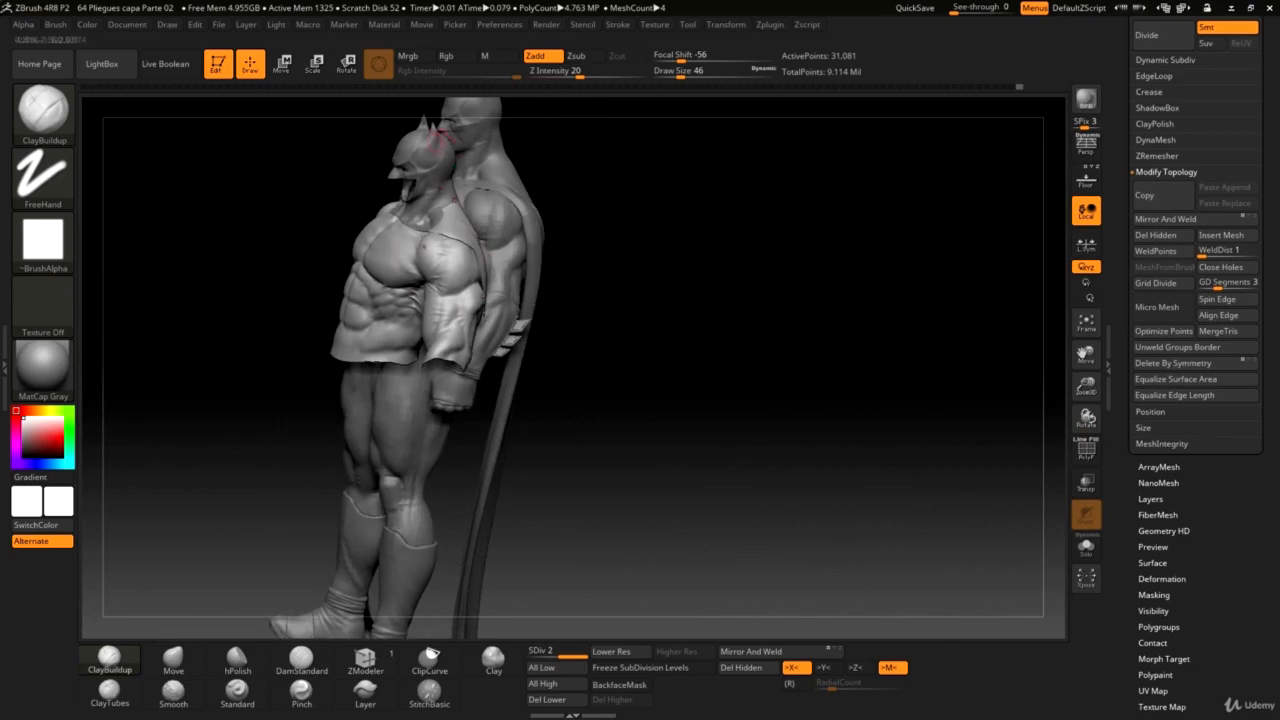
pyautogui.moveTo(521, 293); pyautogui.dragTo(673, 358)
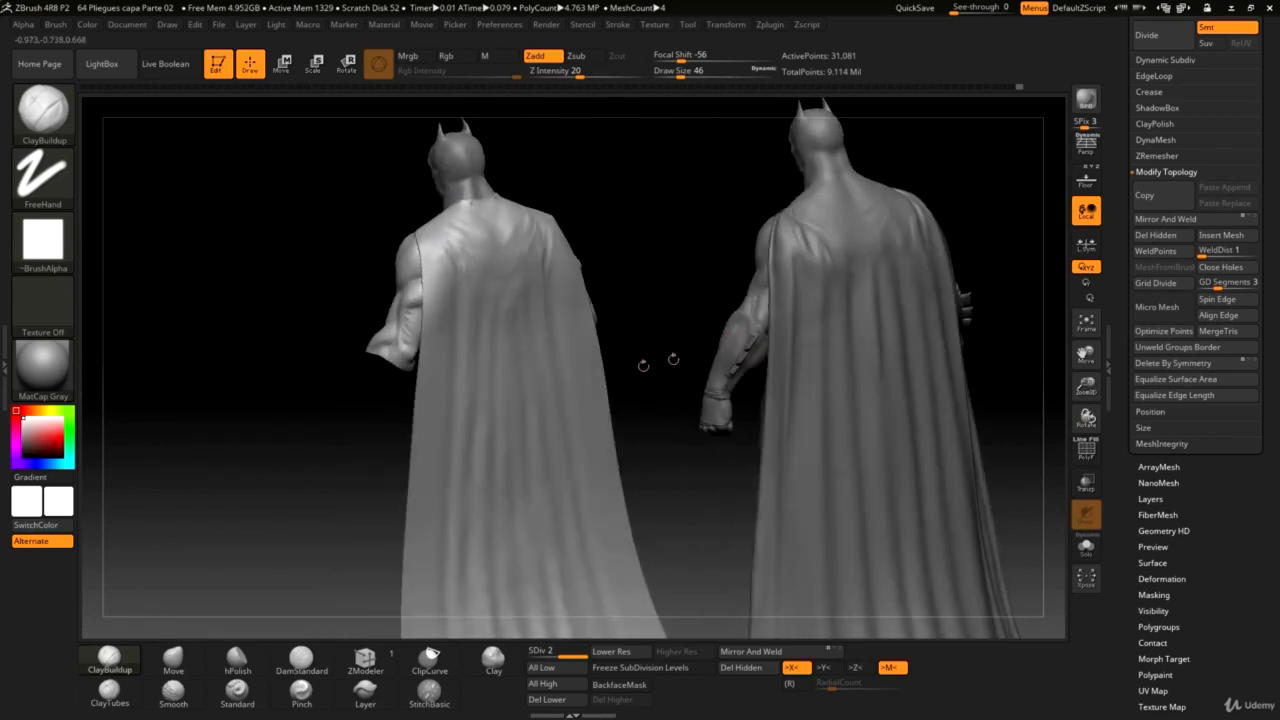
pyautogui.moveTo(670, 305); pyautogui.dragTo(811, 285)
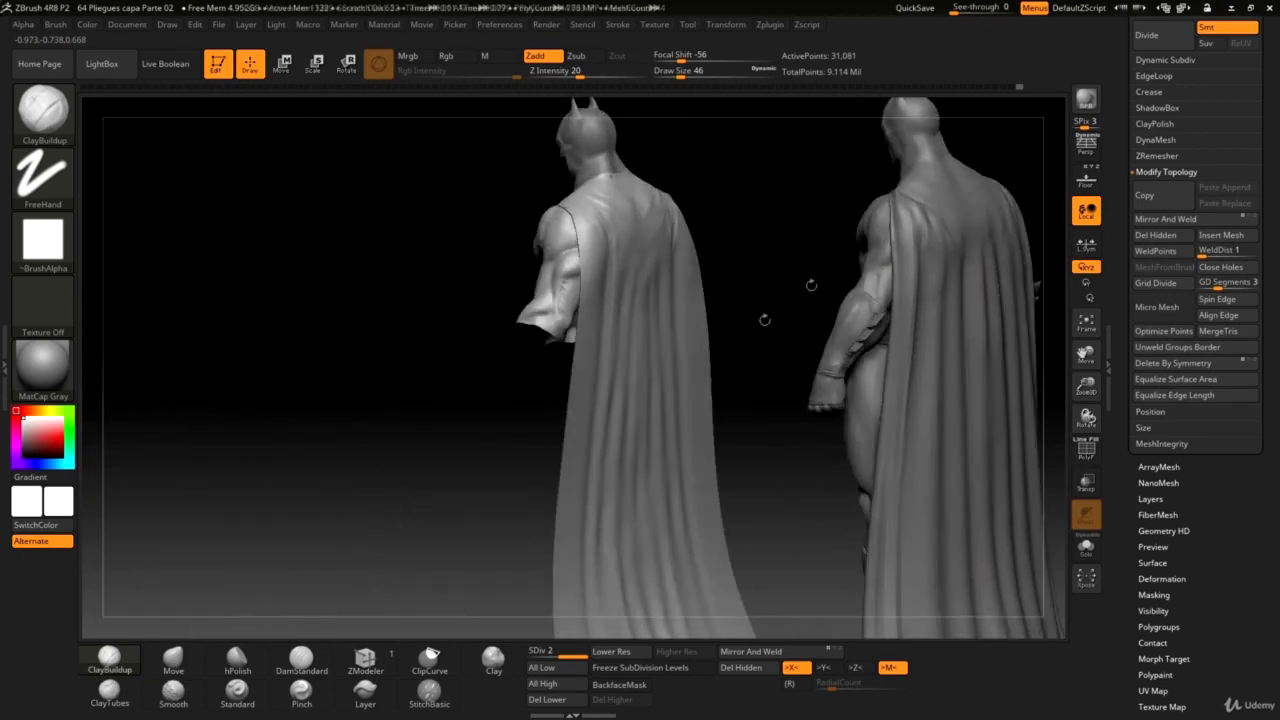
pyautogui.keyDown('alt'); pyautogui.moveTo(744, 479); pyautogui.dragTo(738, 392); pyautogui.keyUp('alt')
pyautogui.moveTo(1087, 389); pyautogui.dragTo(1086, 358)
pyautogui.keyDown('alt'); pyautogui.moveTo(952, 289); pyautogui.dragTo(846, 423); pyautogui.keyUp('alt')
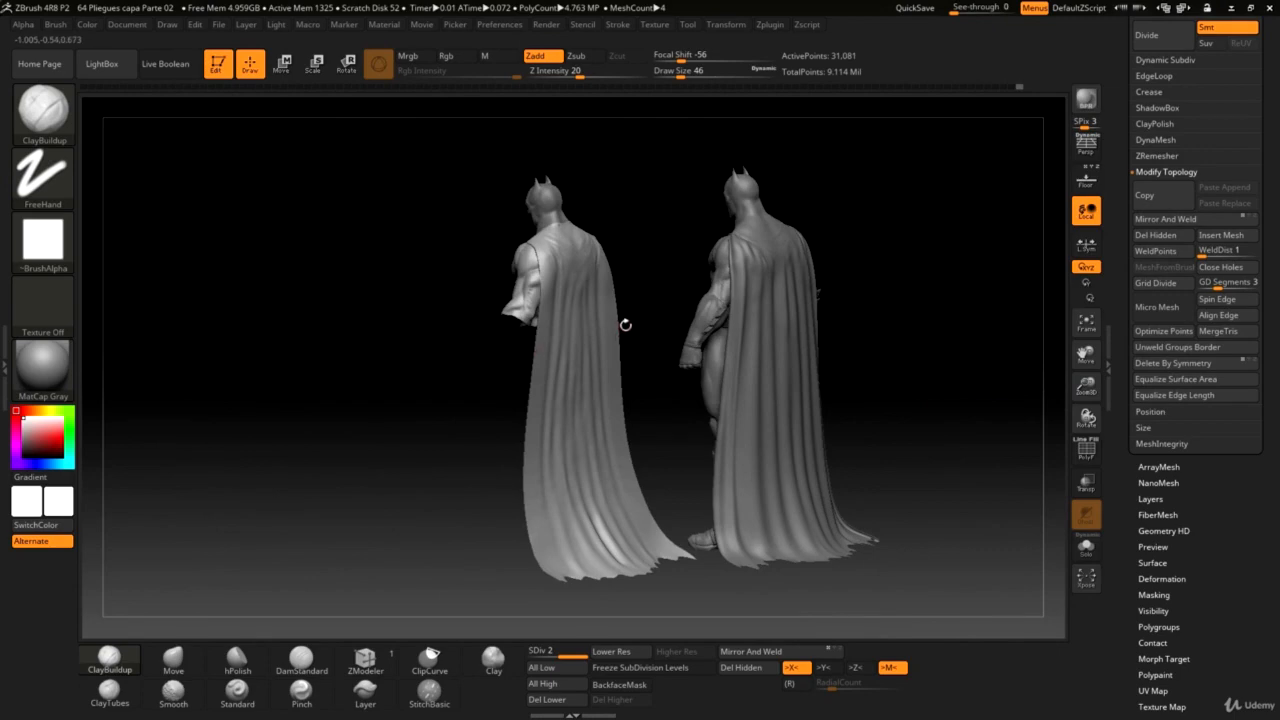